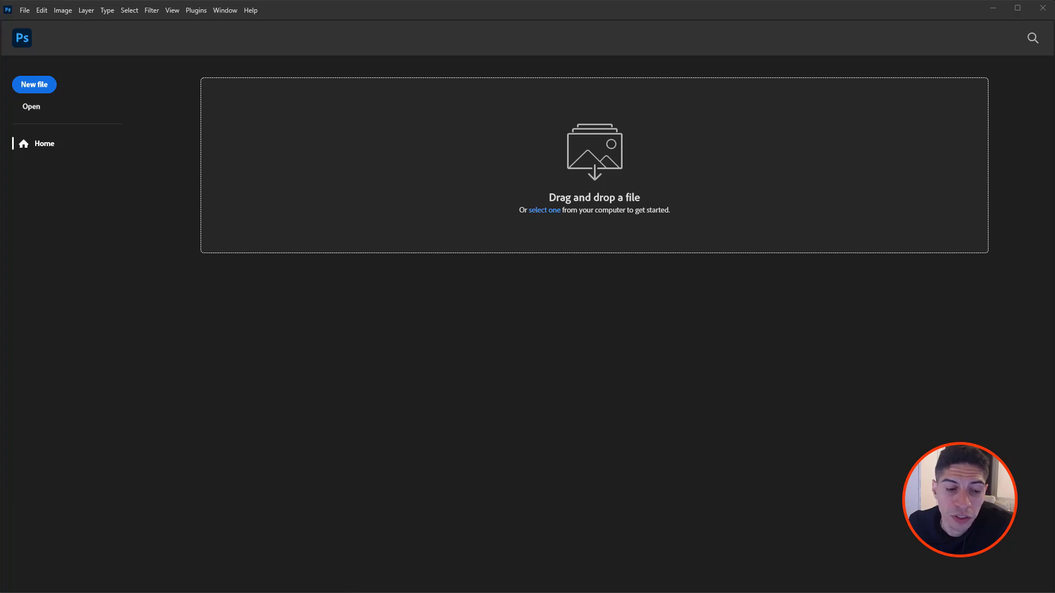
Step: Open the photo of the jumping man on the road from the resources folder as a new document
drag(324, 592, 325, 371)
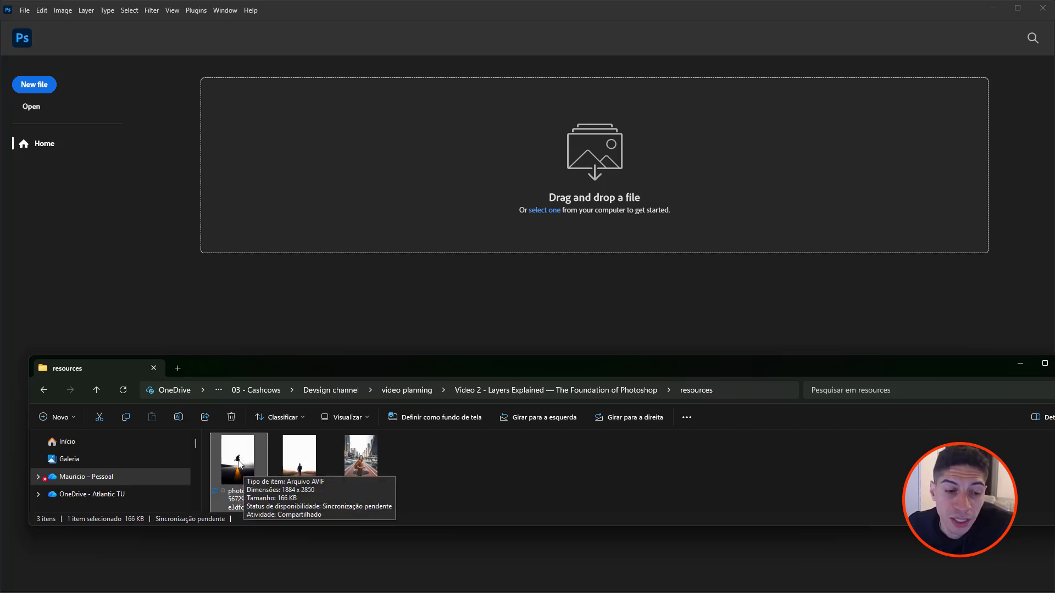
drag(239, 459, 467, 213)
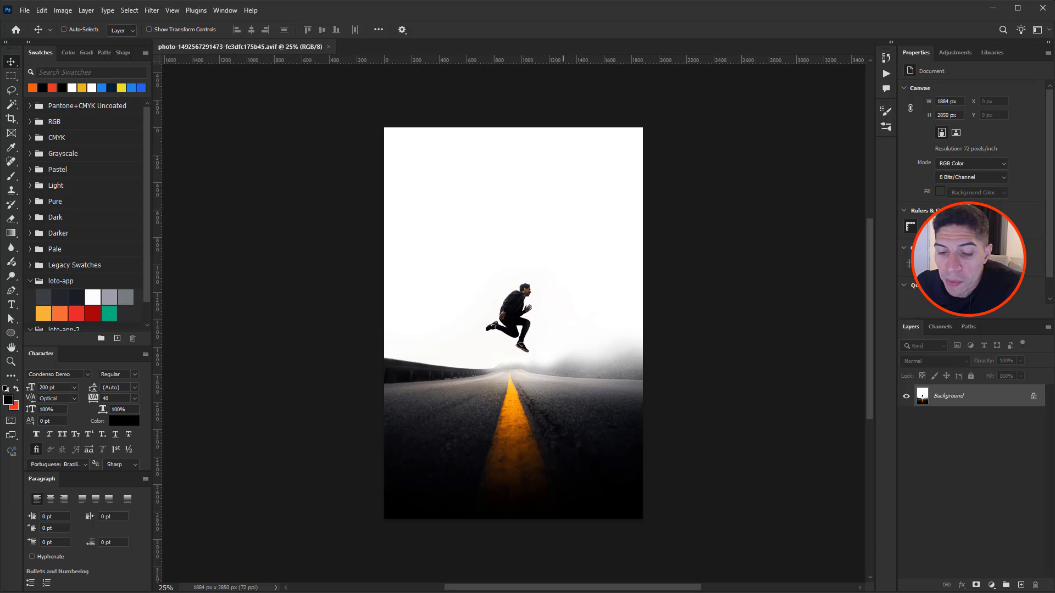
key(alt+Tab)
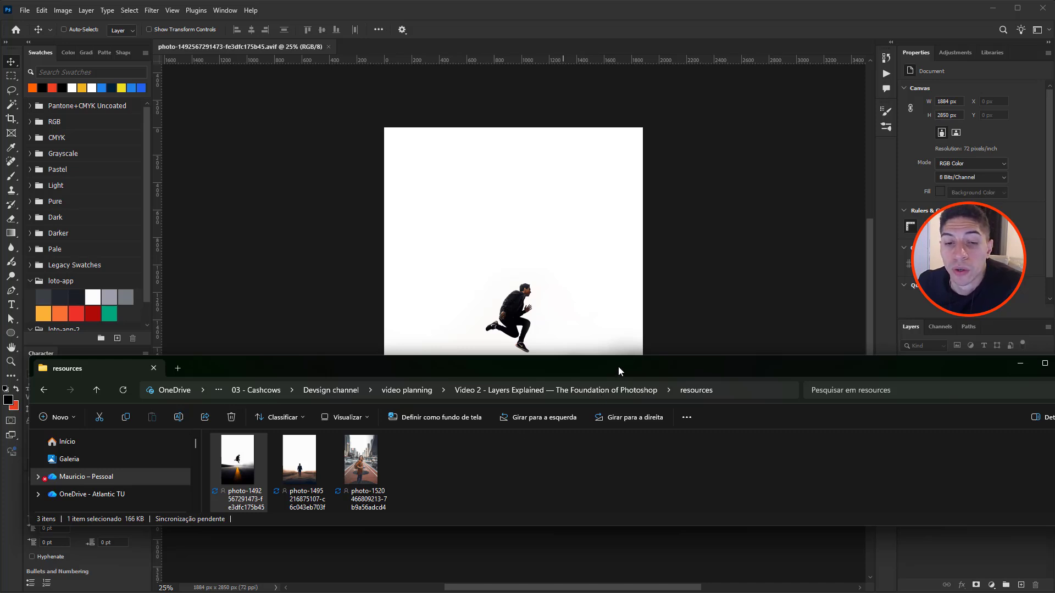
drag(618, 367, 614, 592)
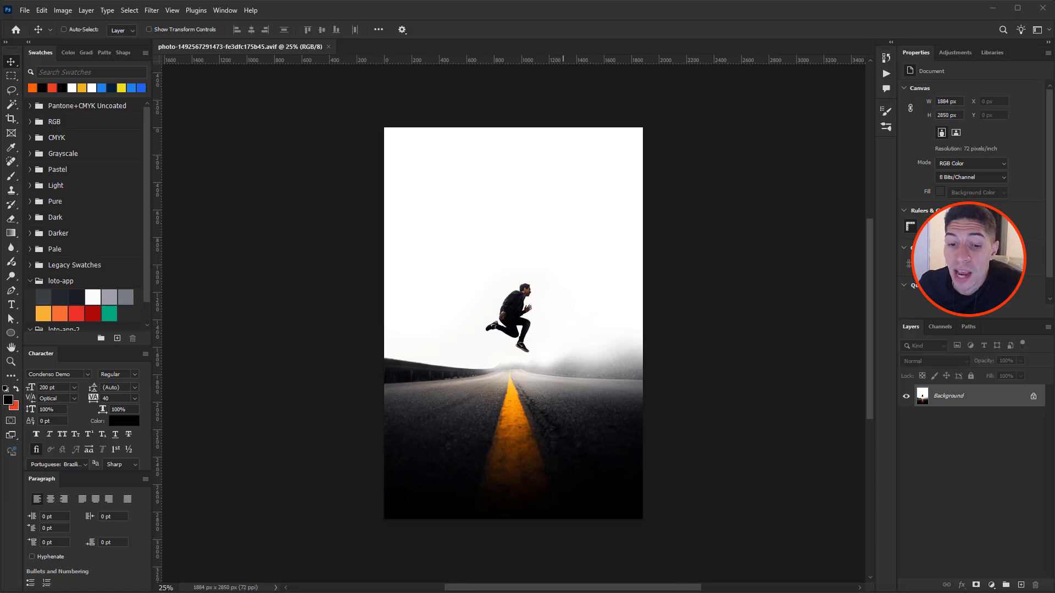
drag(656, 592, 1054, 267)
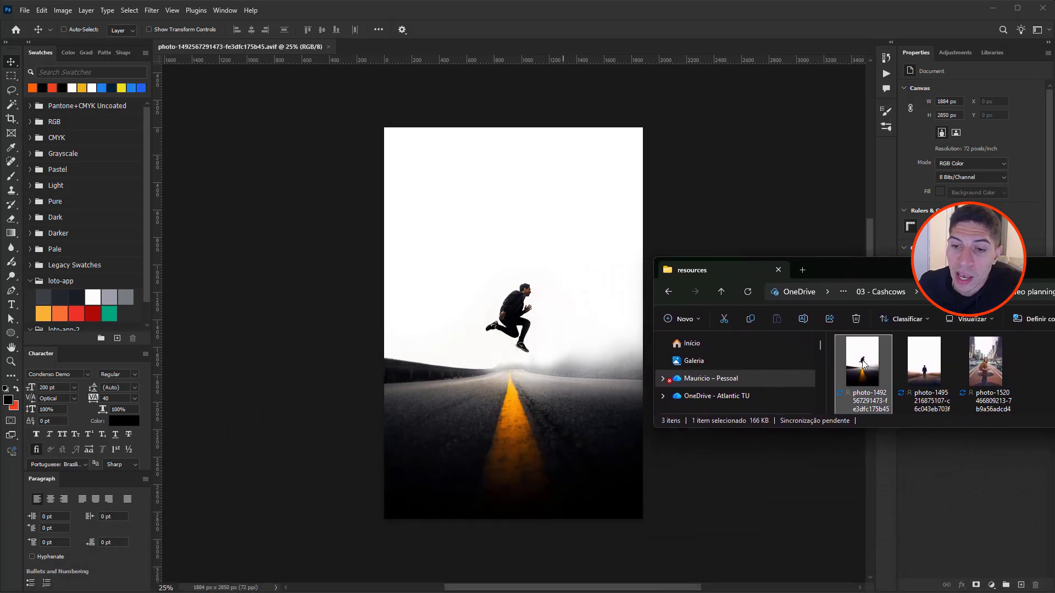
drag(793, 254, 572, 228)
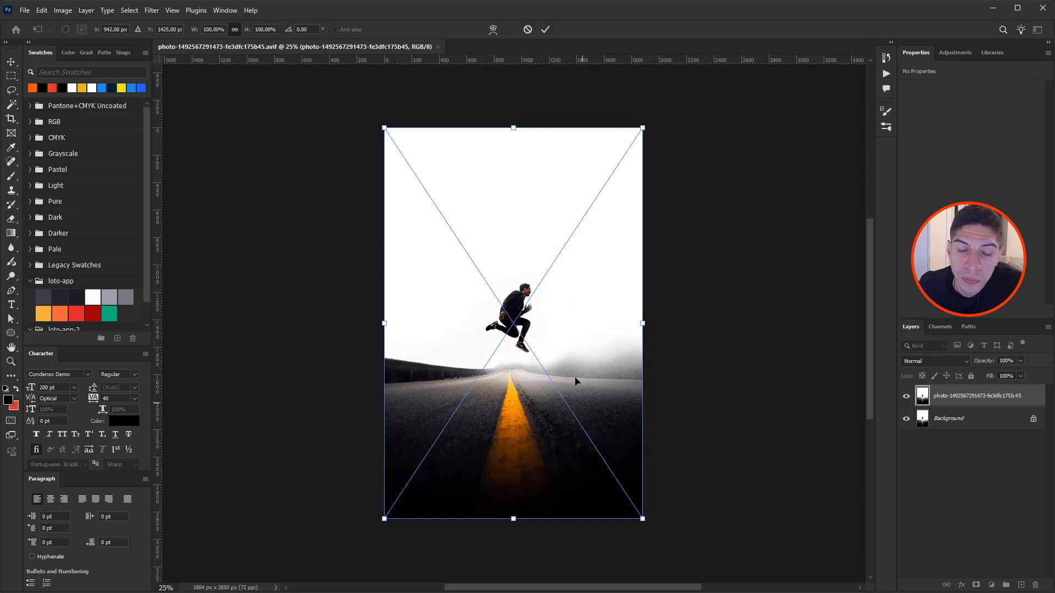
click(528, 28)
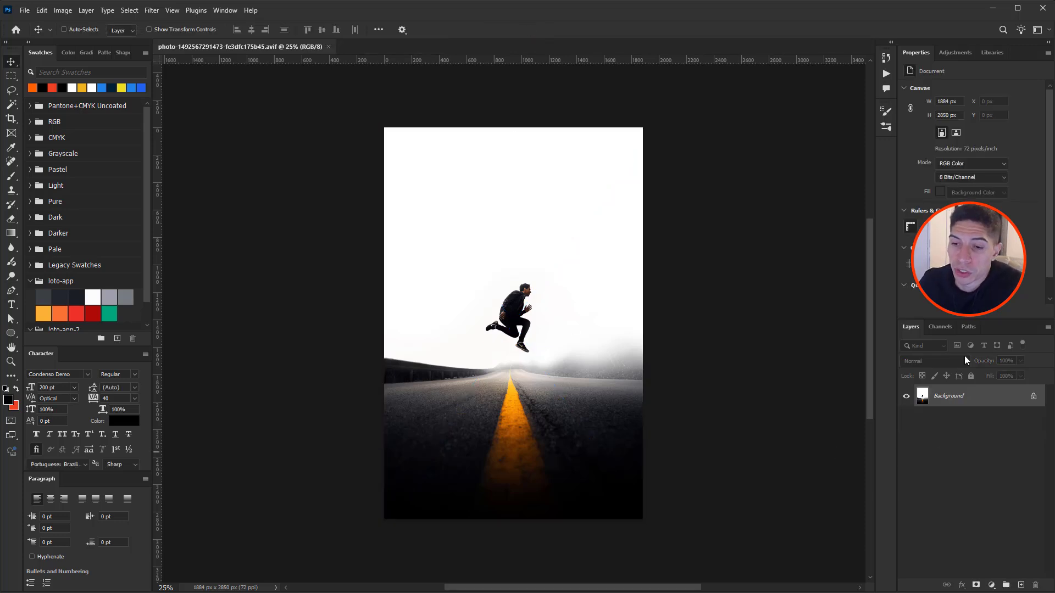
Step: Place the jumping man photo from the resources folder into the document as a full-canvas layer above the Background
key(alt+Tab)
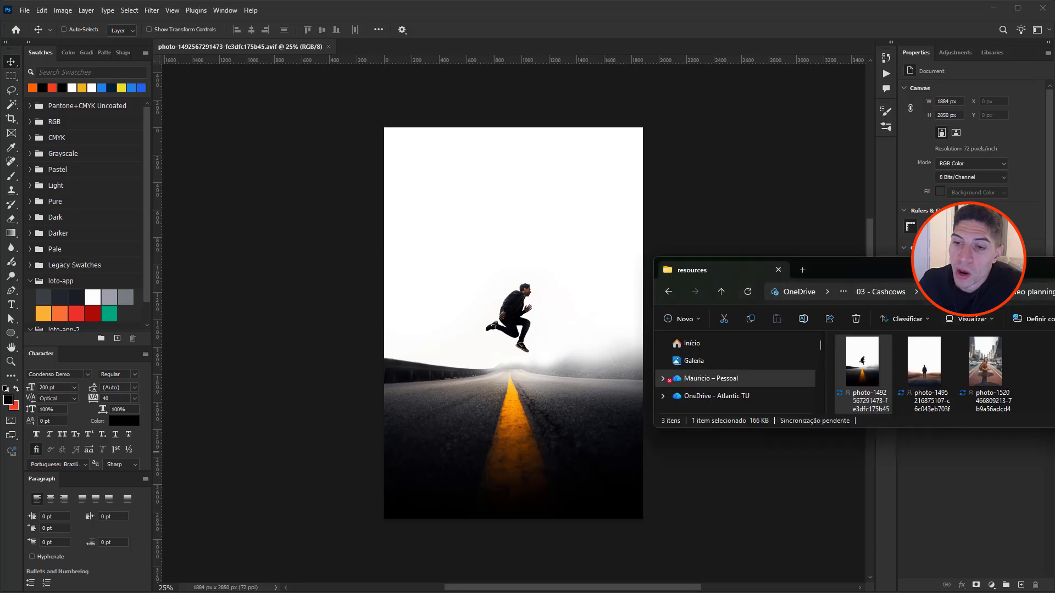
drag(860, 366, 547, 259)
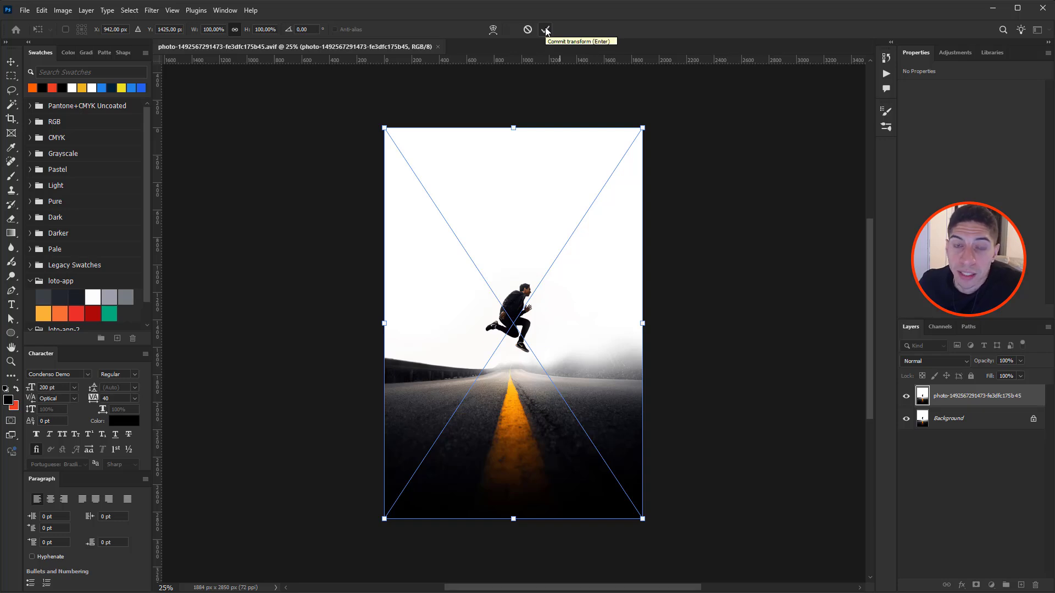
click(545, 28)
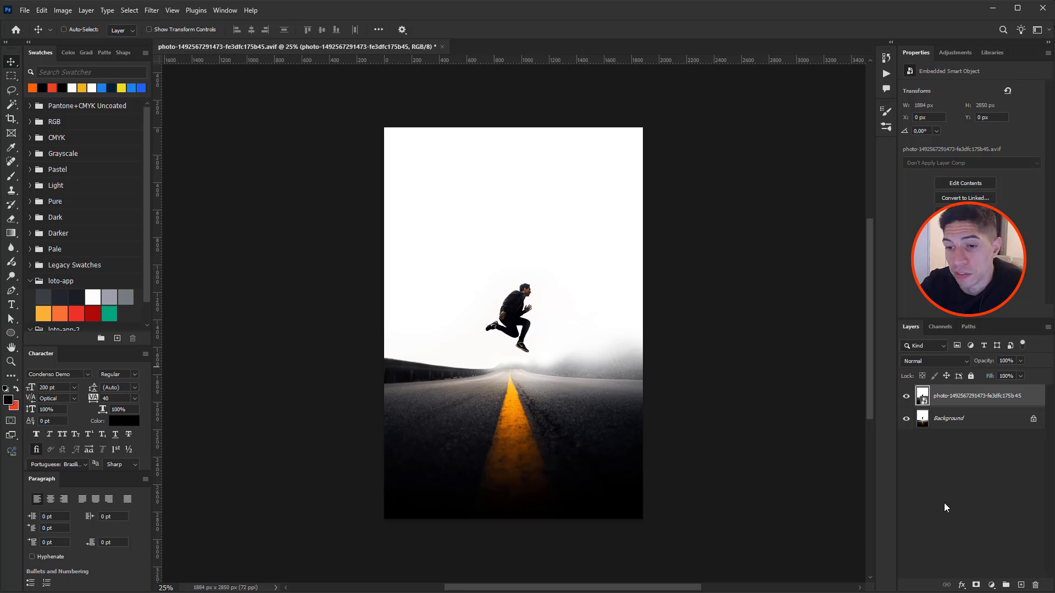
Step: Rename the placed photo layer as "new name for my layer"
double_click(940, 396)
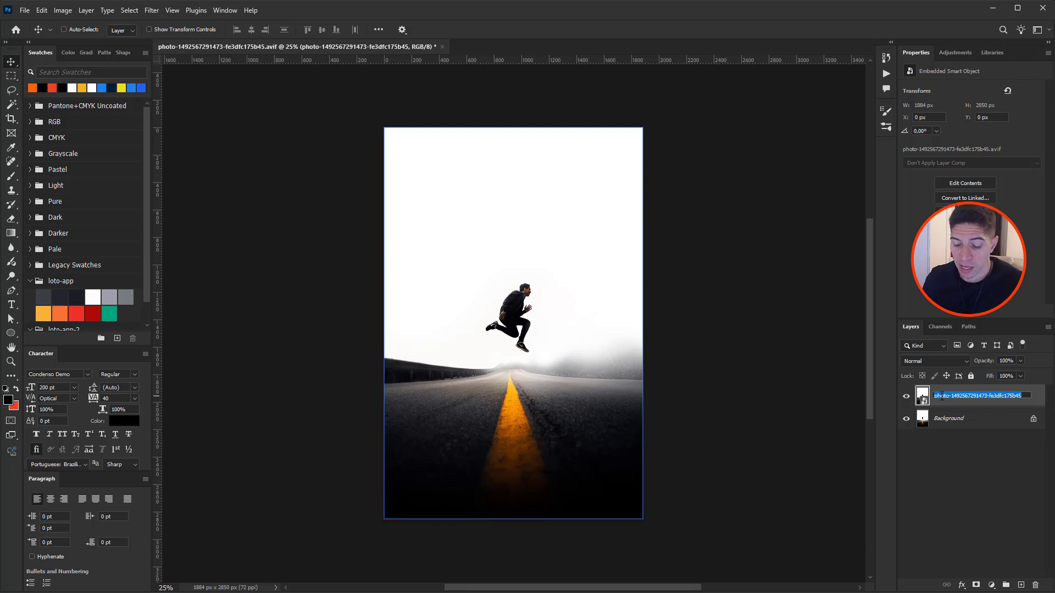
text(new name for my layer)
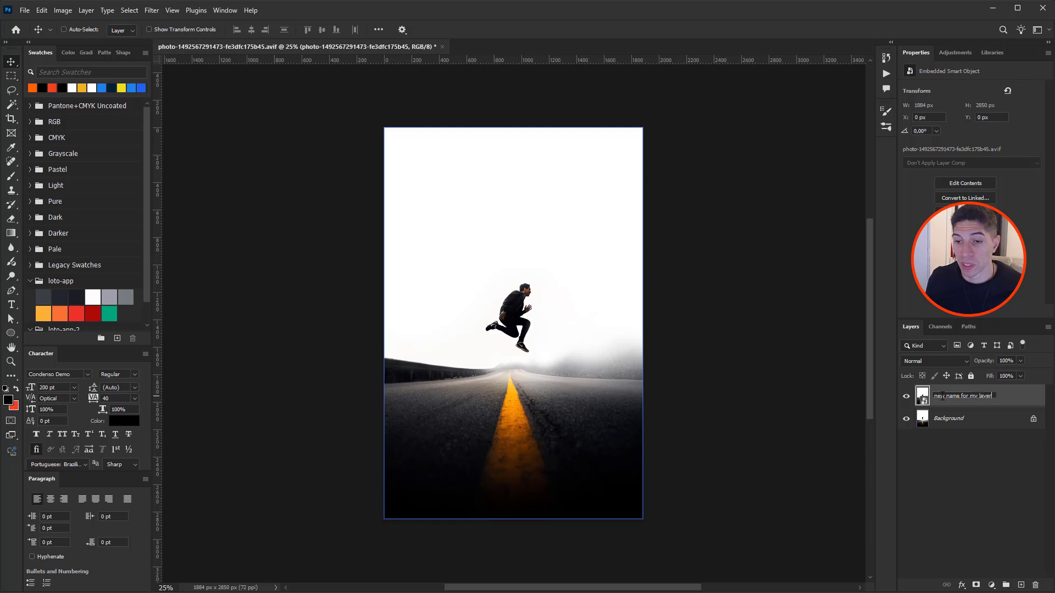
key(Return)
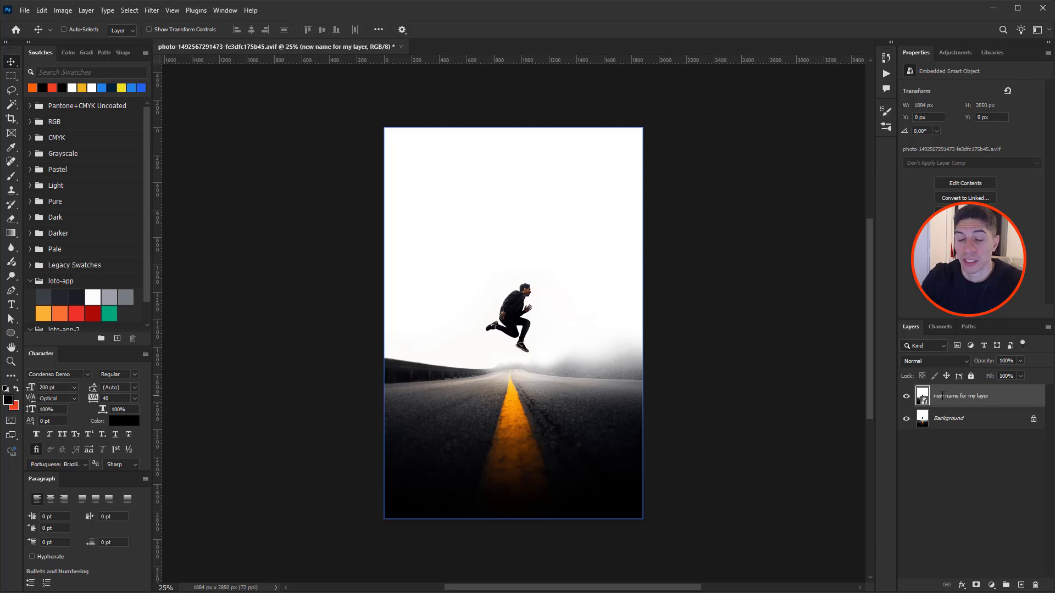
Step: Add a text layer reading "JUST DO IT" in the white area above the jumping man
click(10, 307)
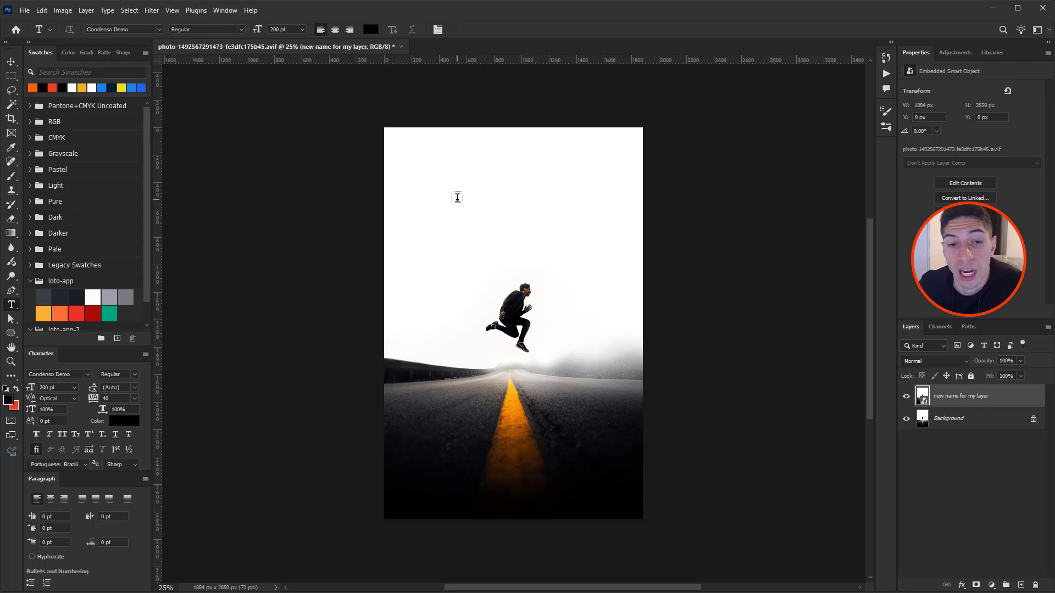
click(457, 198)
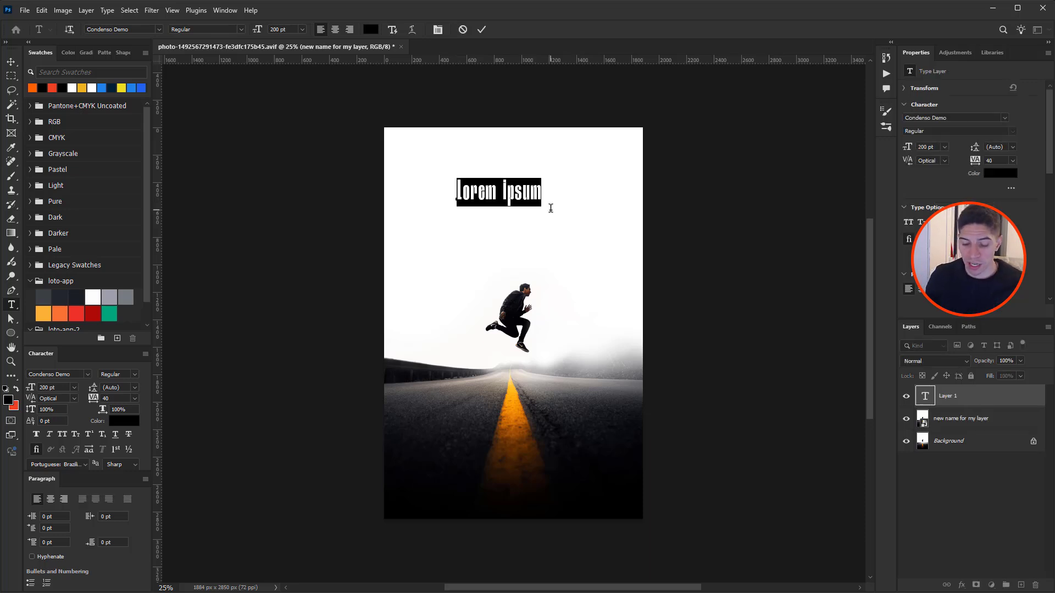
text(JUST DO )
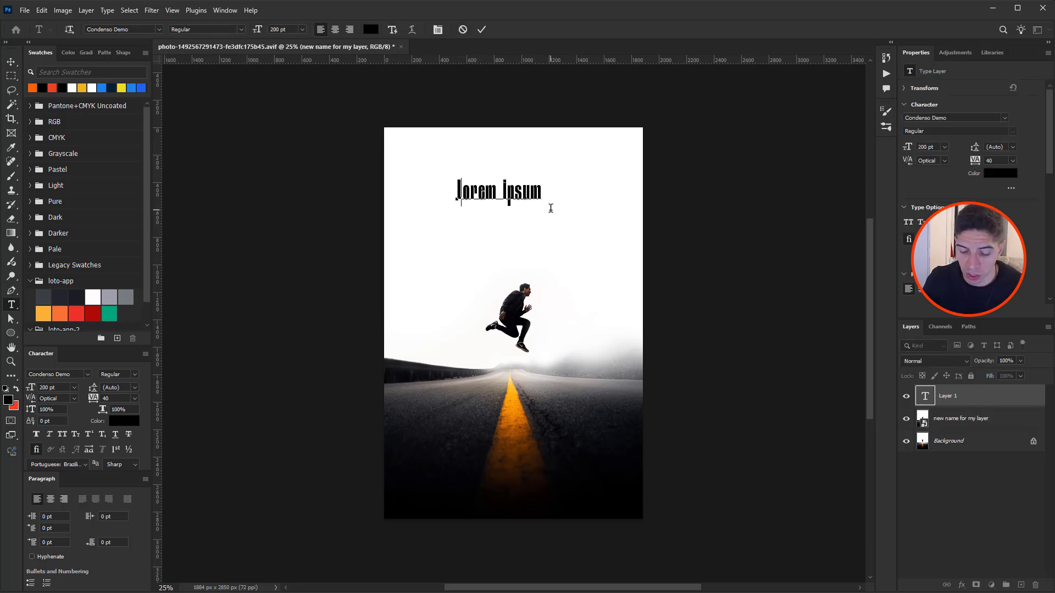
text(IT)
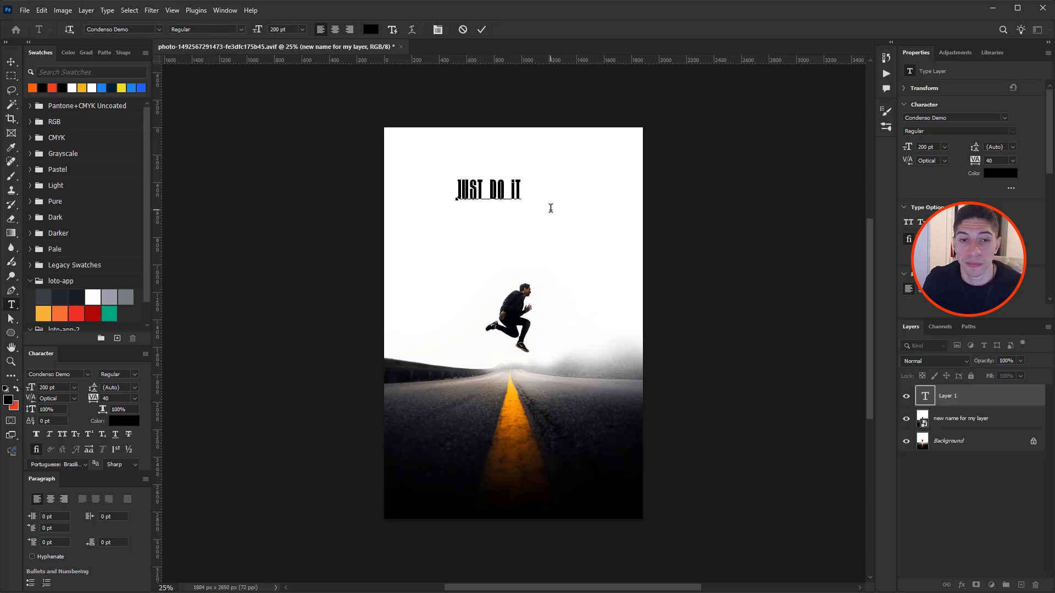
key(ctrl+Return)
Step: Scale the JUST DO IT text to about 254% and center it near the upper edge of the canvas
key(ctrl+t)
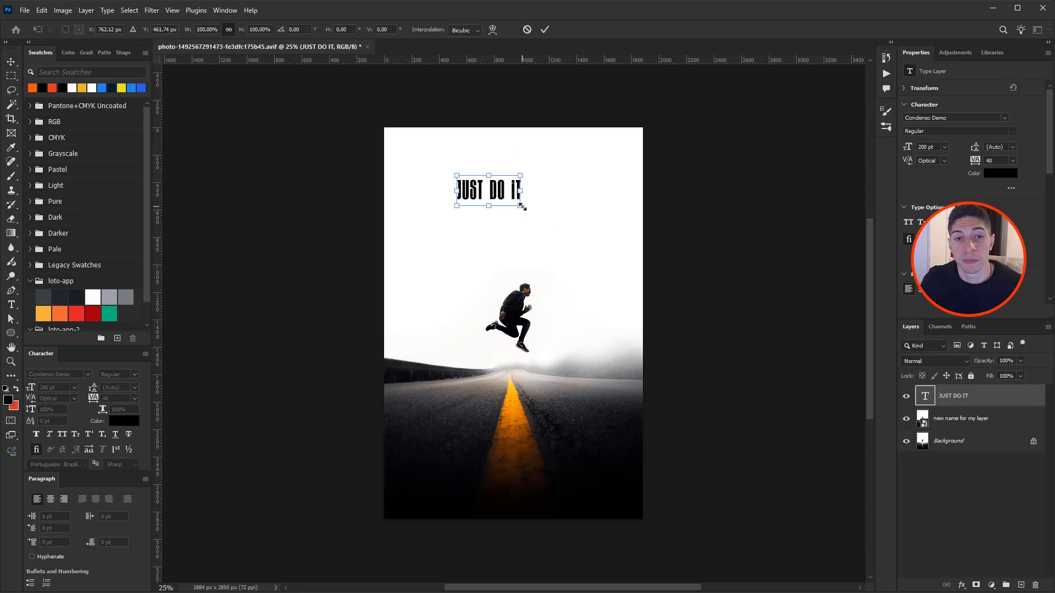
drag(521, 202, 613, 270)
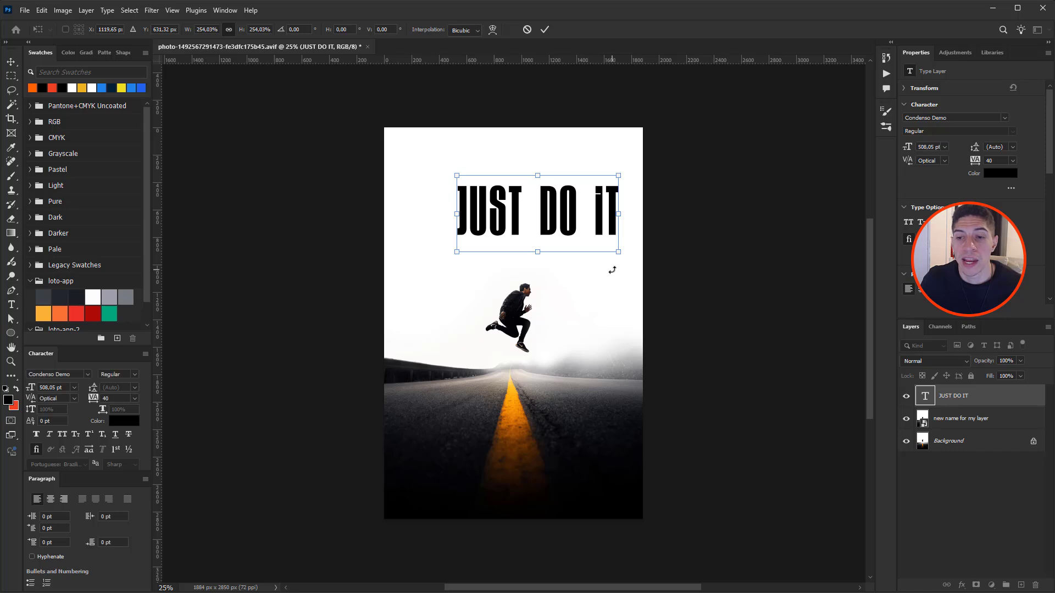
key(Return)
drag(560, 226, 539, 207)
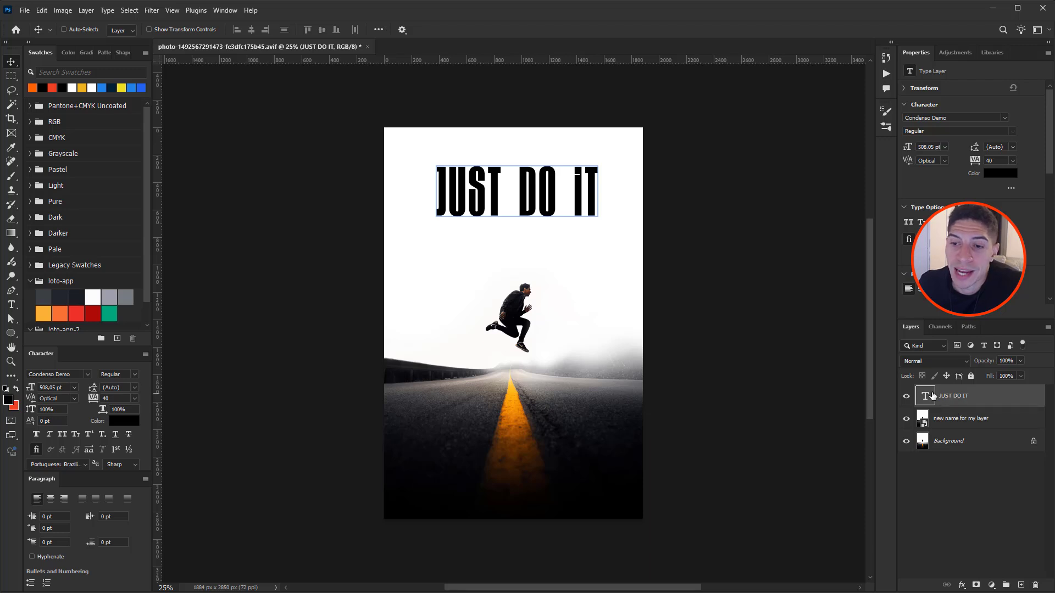
Step: Open the JUST DO IT text for editing from its layer, exit the text edit and return to the Move tool
click(955, 417)
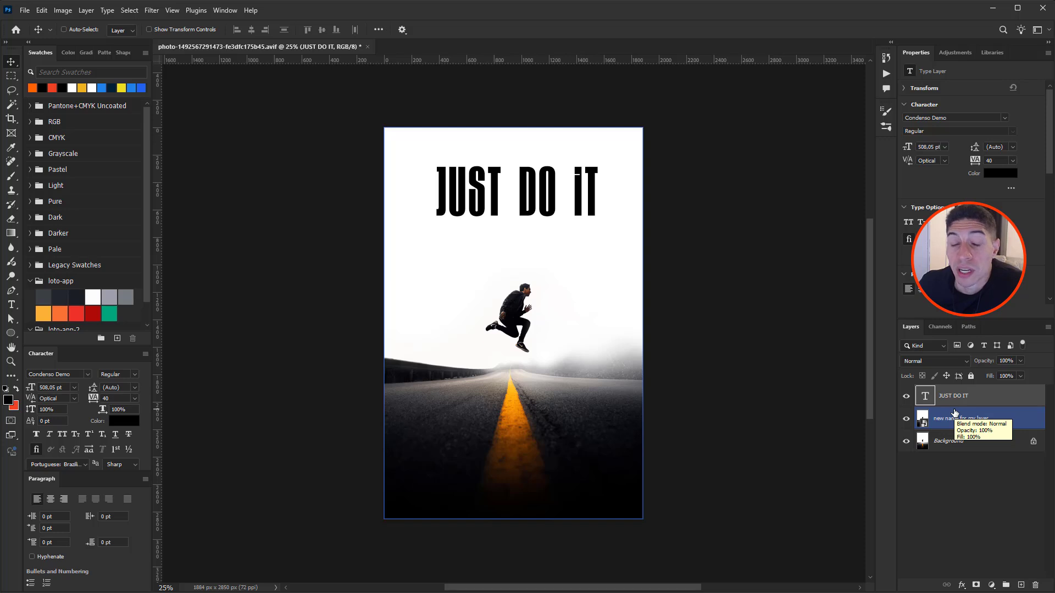
click(951, 407)
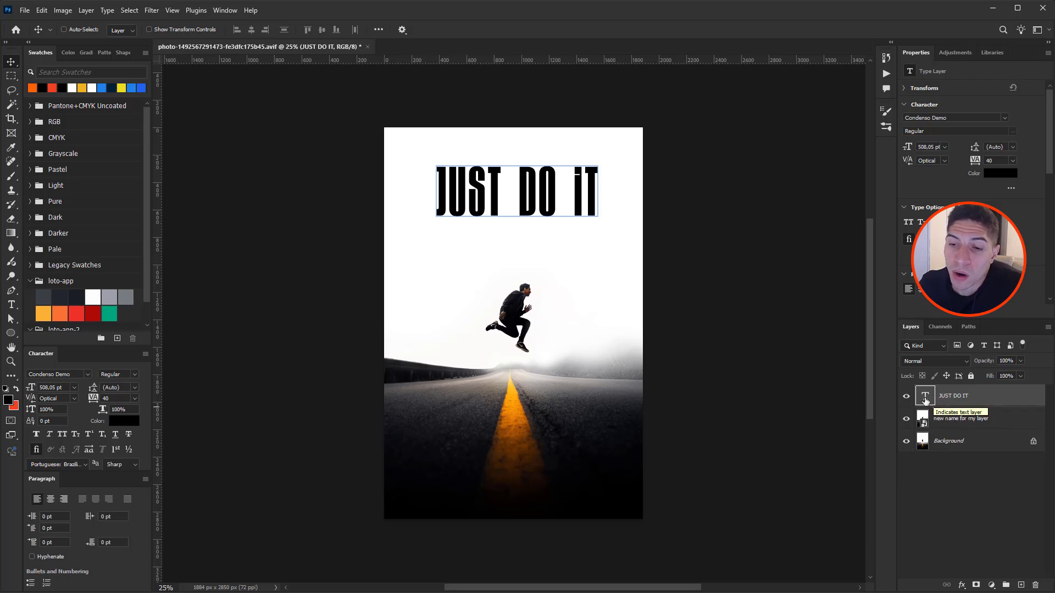
double_click(927, 397)
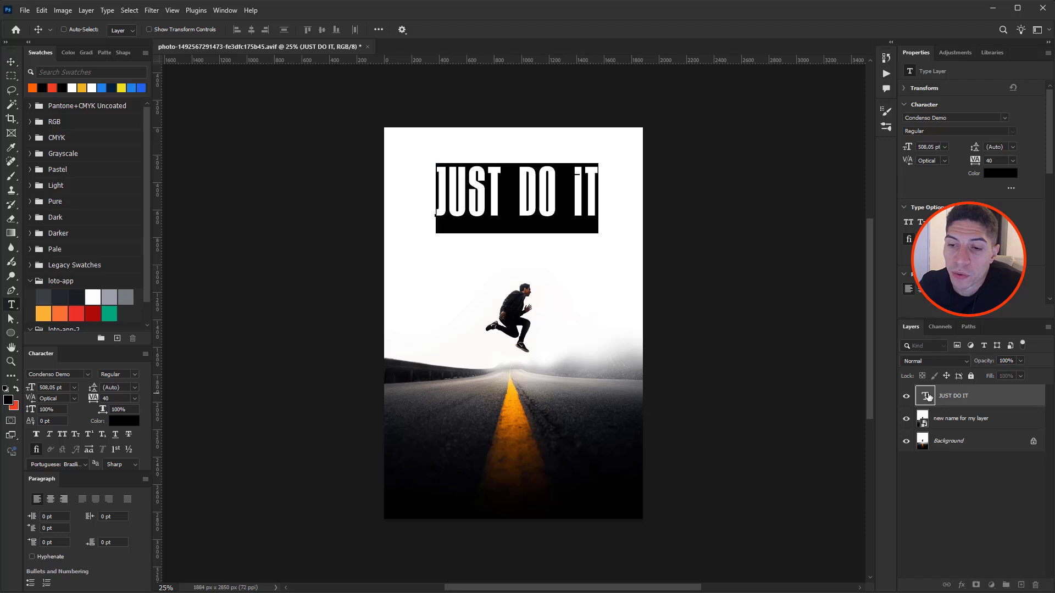
click(496, 180)
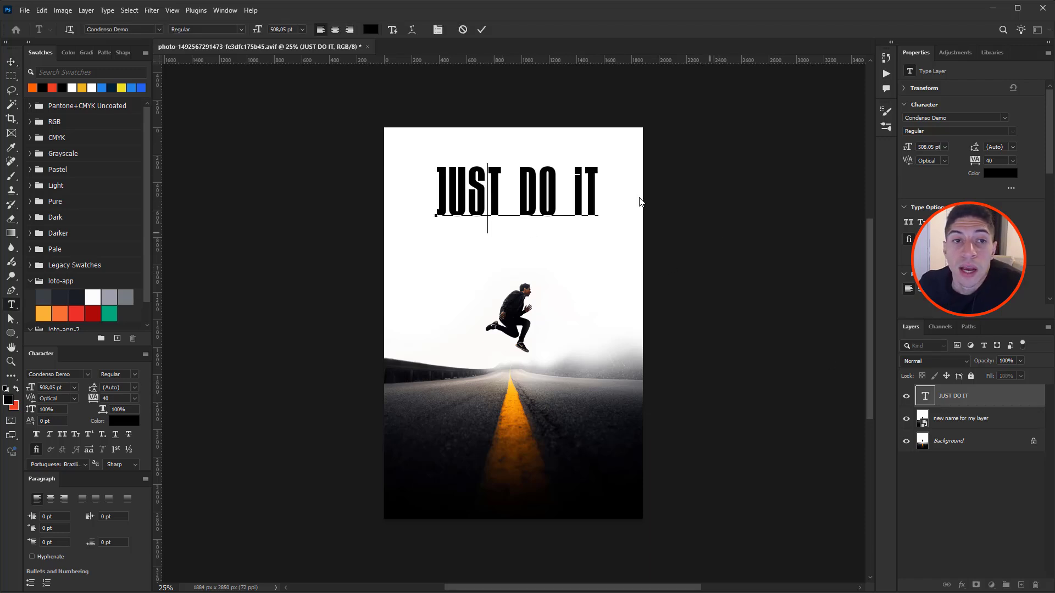
click(483, 30)
key(v)
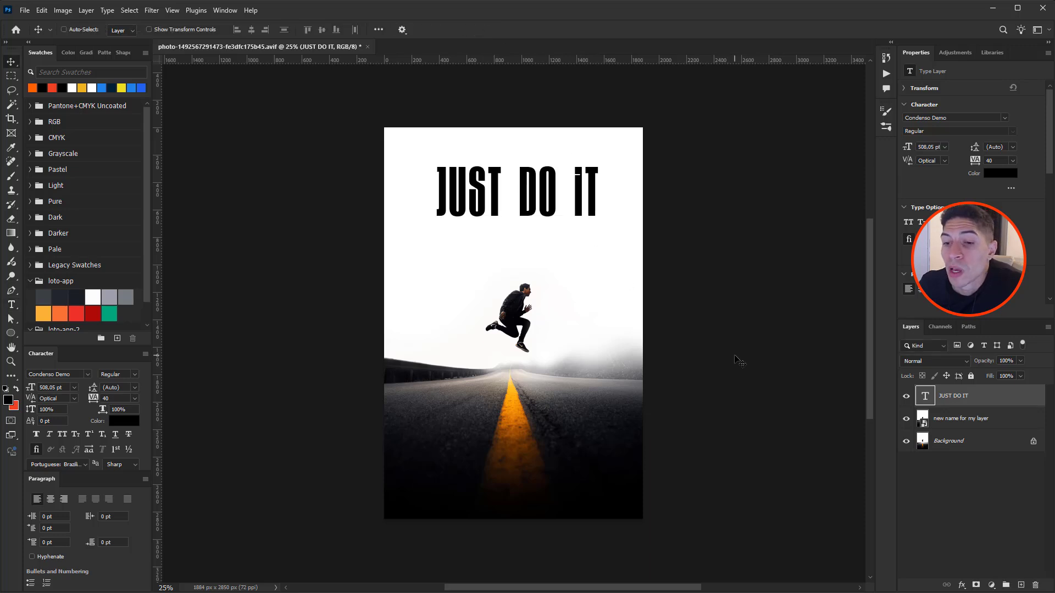
Step: Rename the JUST DO IT text layer as "NEW NAME"
double_click(956, 397)
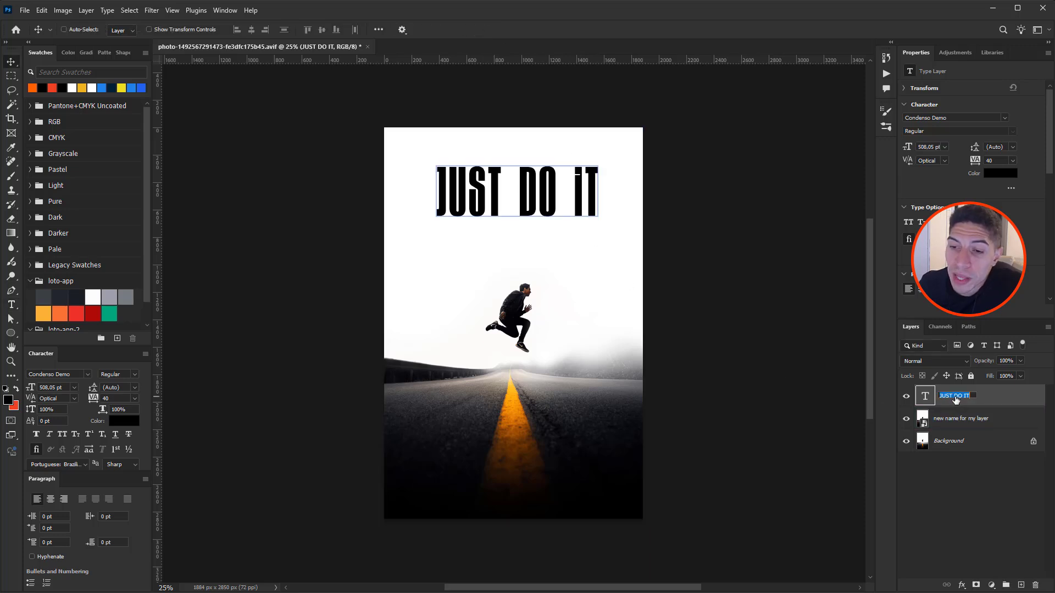
text(NEW NAME)
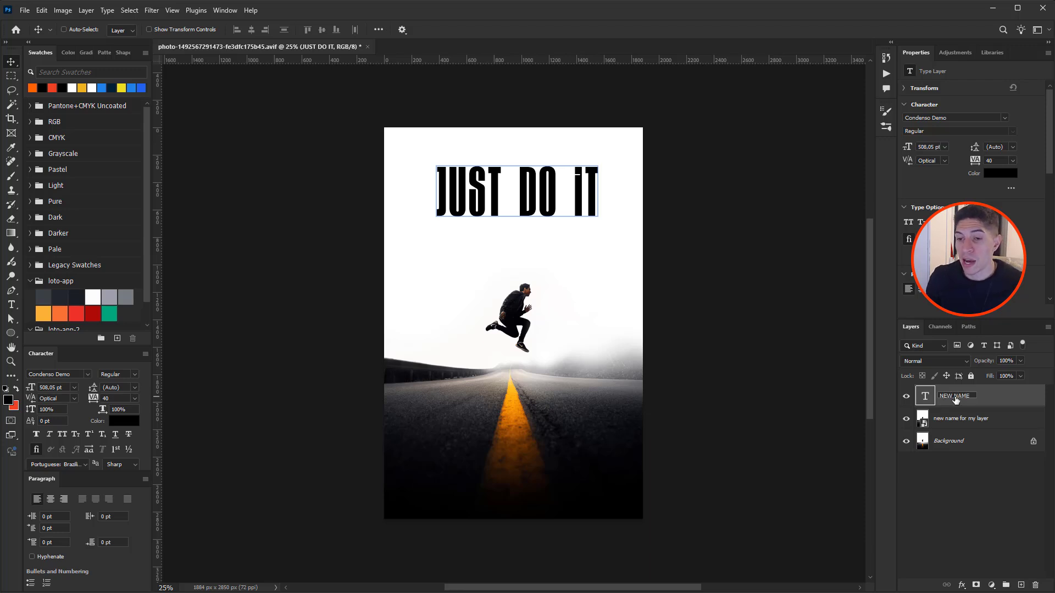
key(Return)
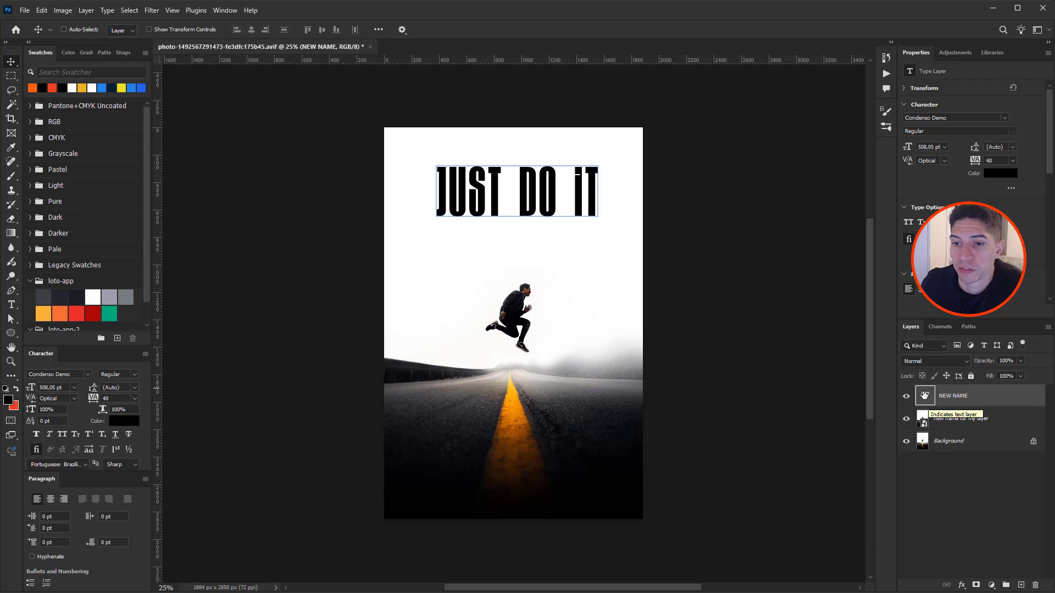
Step: Open the contents of the smart object layer "new name for my layer" and compare them with the main document
click(923, 420)
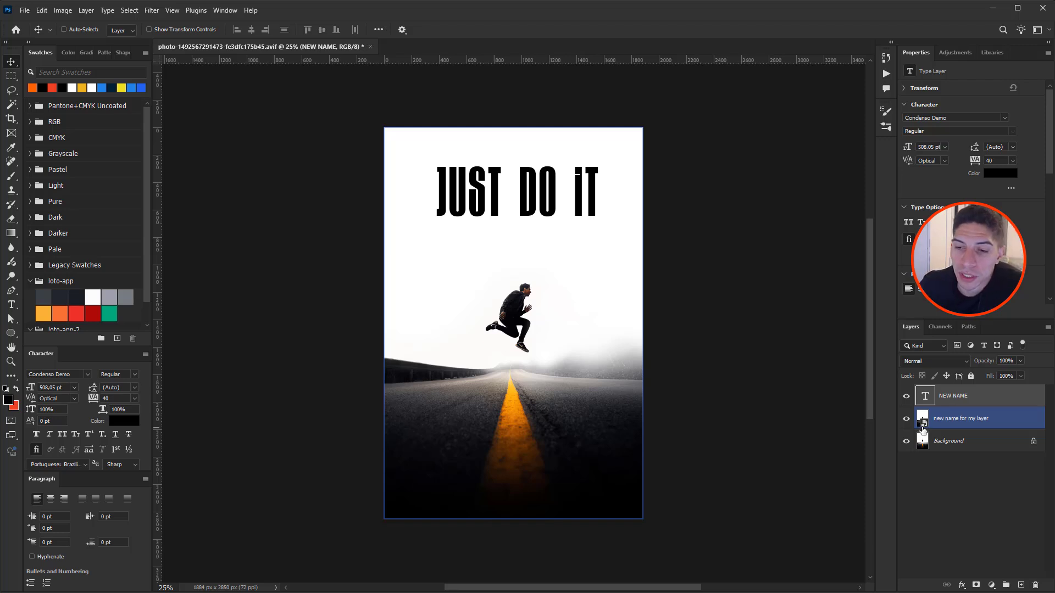
click(923, 423)
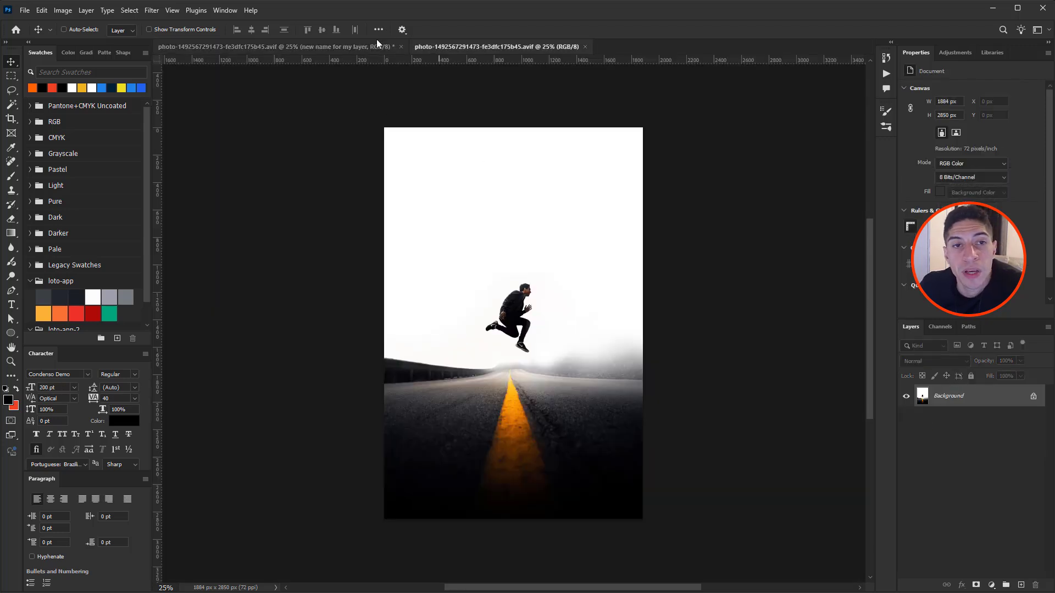
click(359, 47)
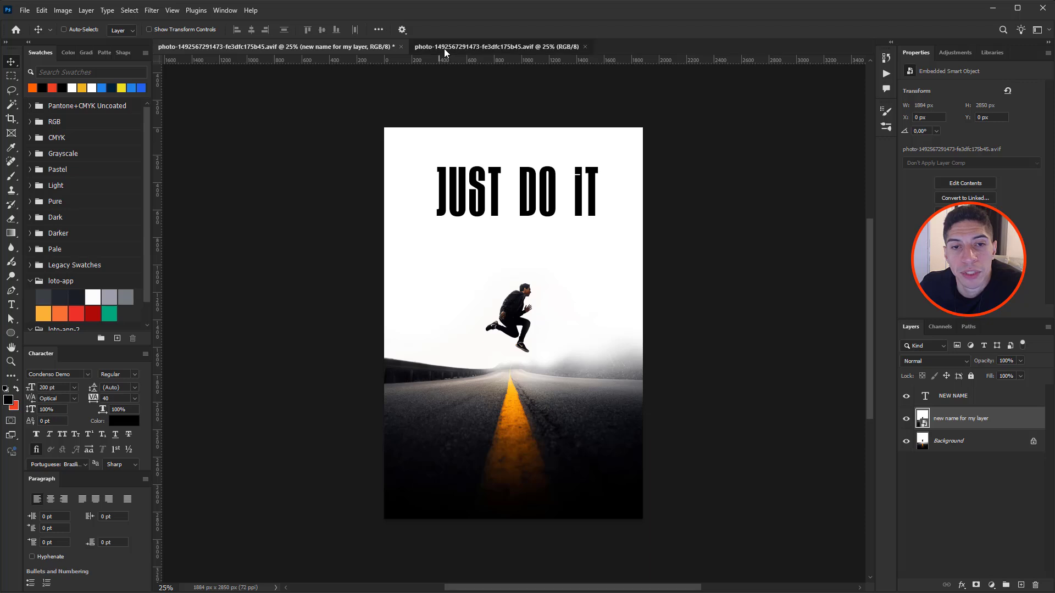
click(444, 49)
click(342, 47)
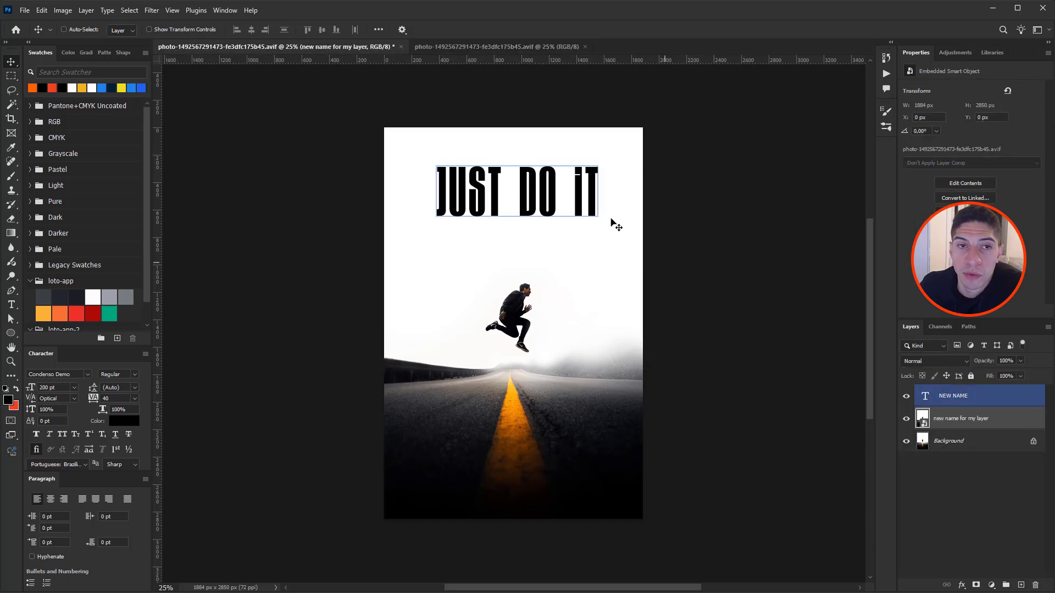
click(460, 47)
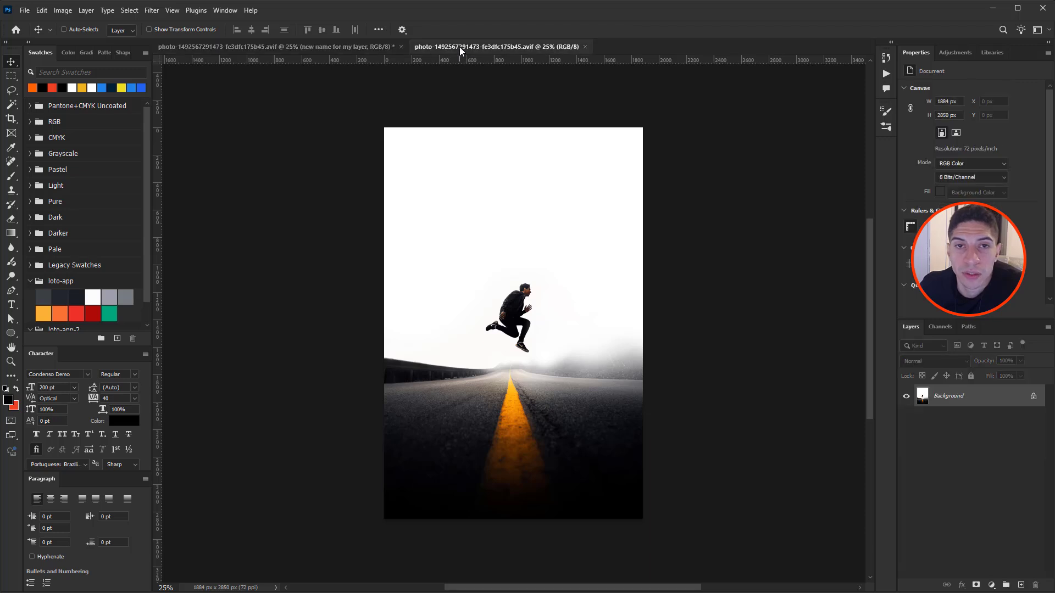
Step: Paint the white sky in the smart object's contents blue with a 1900 px brush at 20% opacity
click(92, 313)
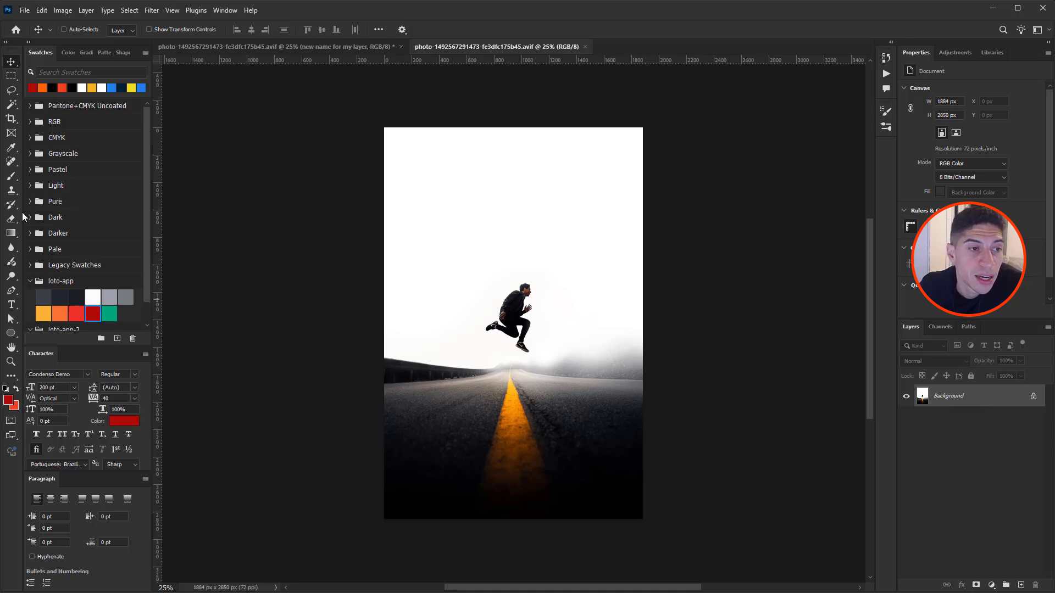
click(13, 177)
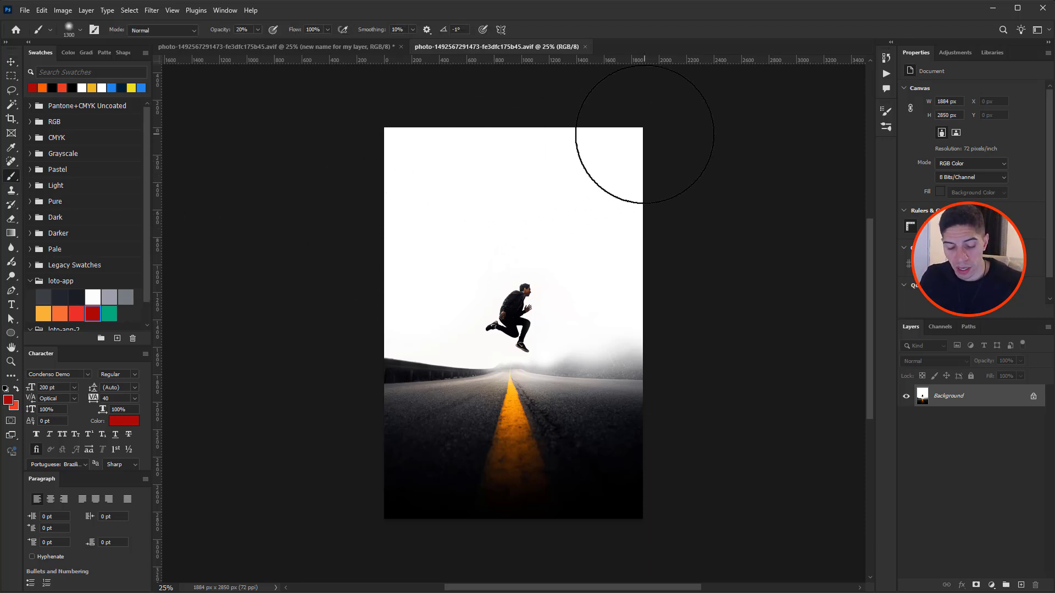
click(111, 88)
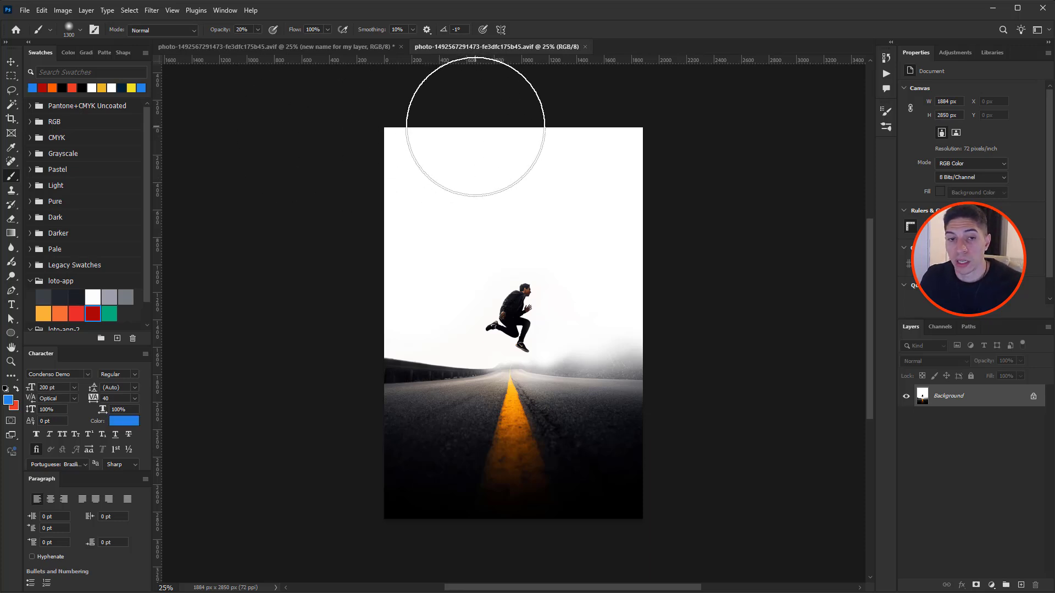
key(bracketright)
key(bracketright)
key(bracketright)
key(bracketright)
key(bracketright)
key(bracketright)
mouse_move(765, 106)
mouse_down()
mouse_move(590, 83)
mouse_move(364, 101)
mouse_move(296, 138)
mouse_move(474, 110)
mouse_move(580, 133)
mouse_move(650, 190)
mouse_move(699, 260)
mouse_move(699, 222)
mouse_move(606, 164)
mouse_move(494, 162)
mouse_move(434, 178)
mouse_move(371, 226)
mouse_move(337, 292)
mouse_up()
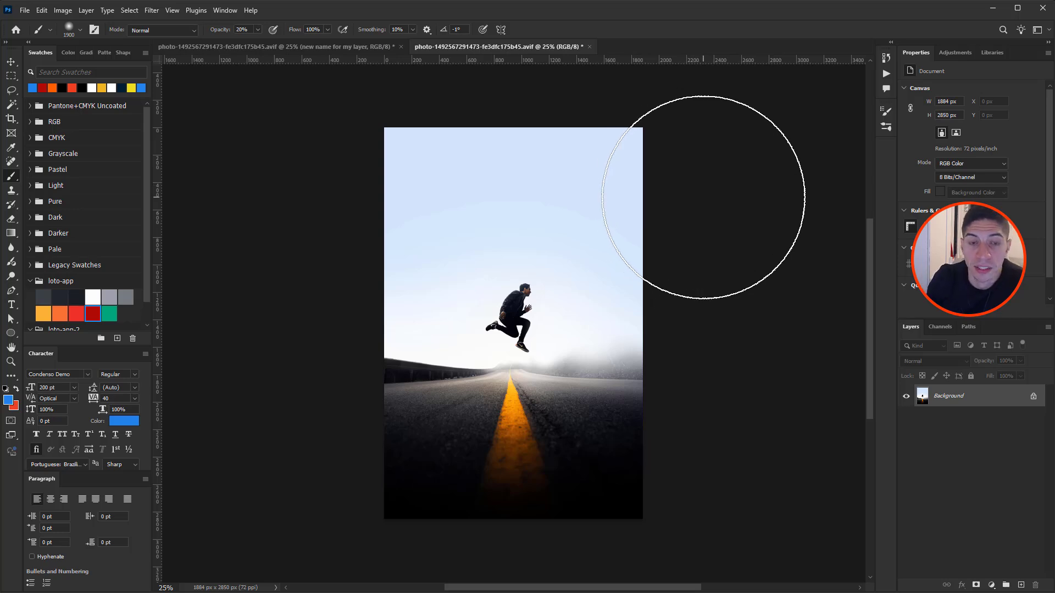
Step: Save the smart object's contents as lossy AVIF at quality 75 and return to the main document
key(ctrl+s)
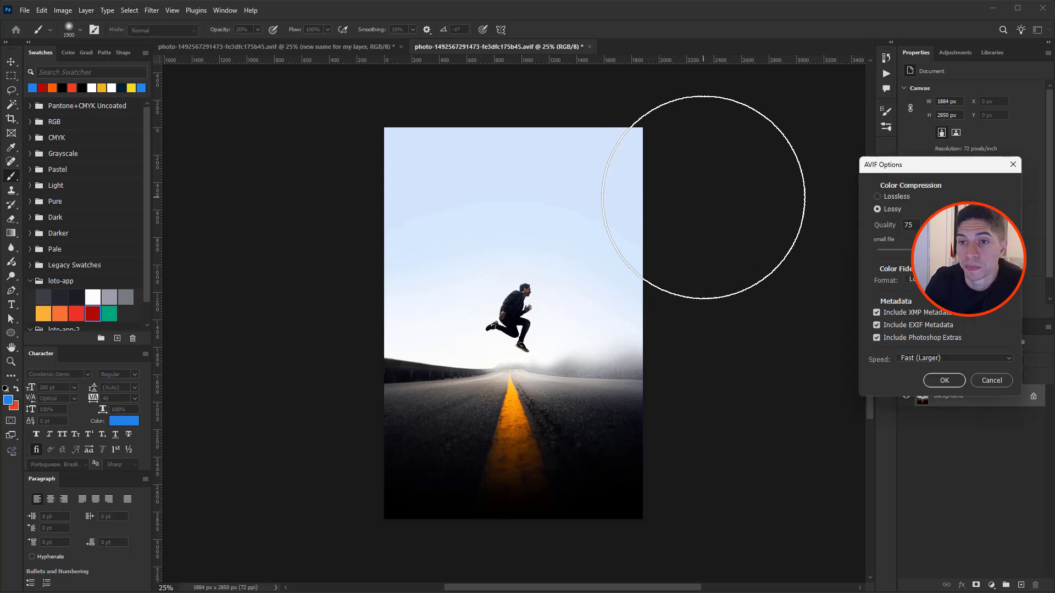
click(948, 383)
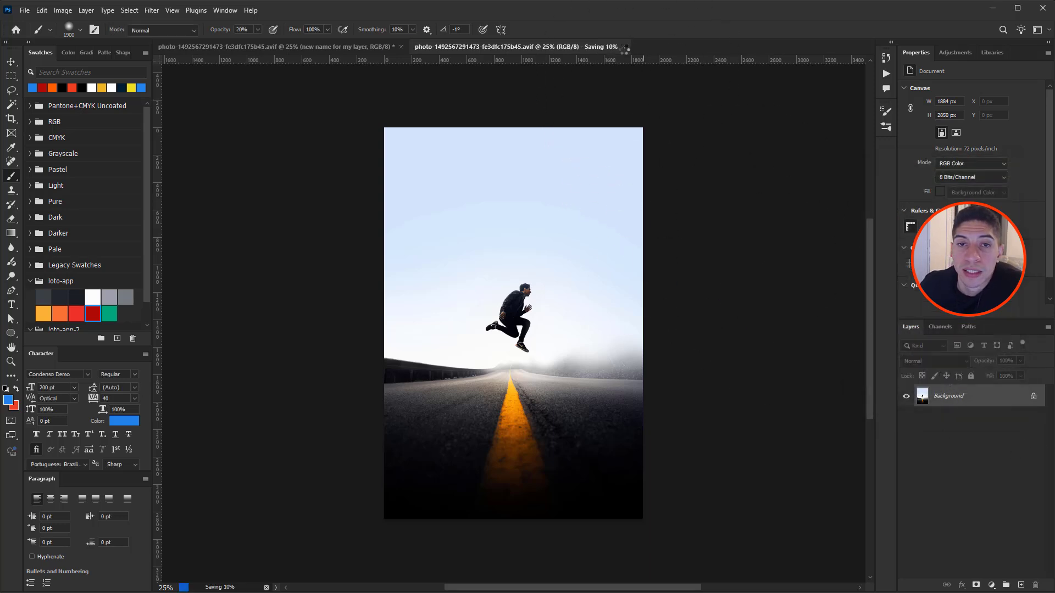
click(328, 47)
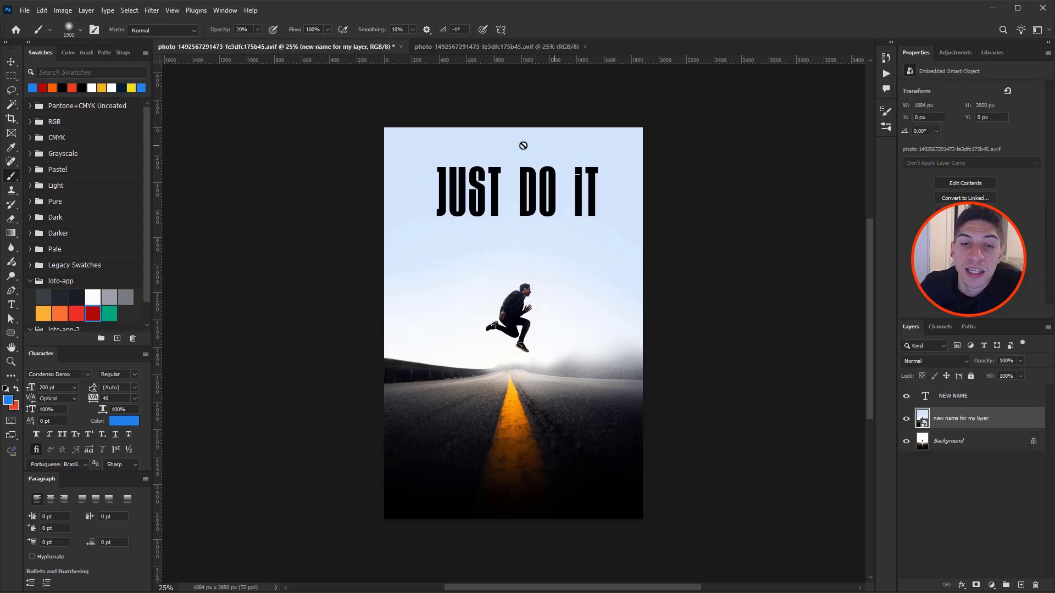
Step: Toggle the "new name for my layer" and "NEW NAME" layers to compare them with the Background, leaving both hidden
click(905, 419)
click(906, 419)
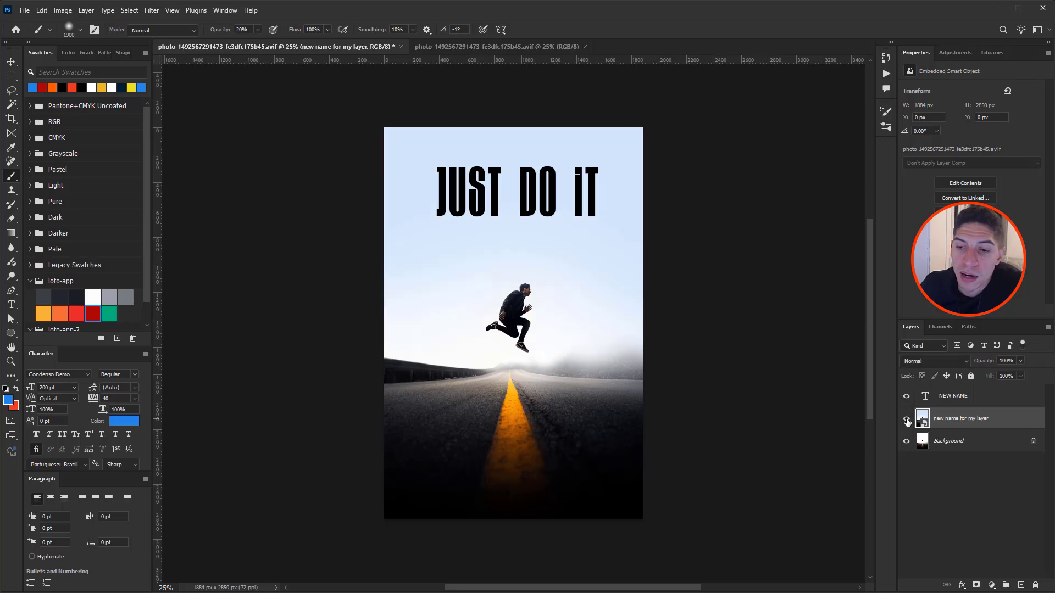
click(906, 420)
click(906, 417)
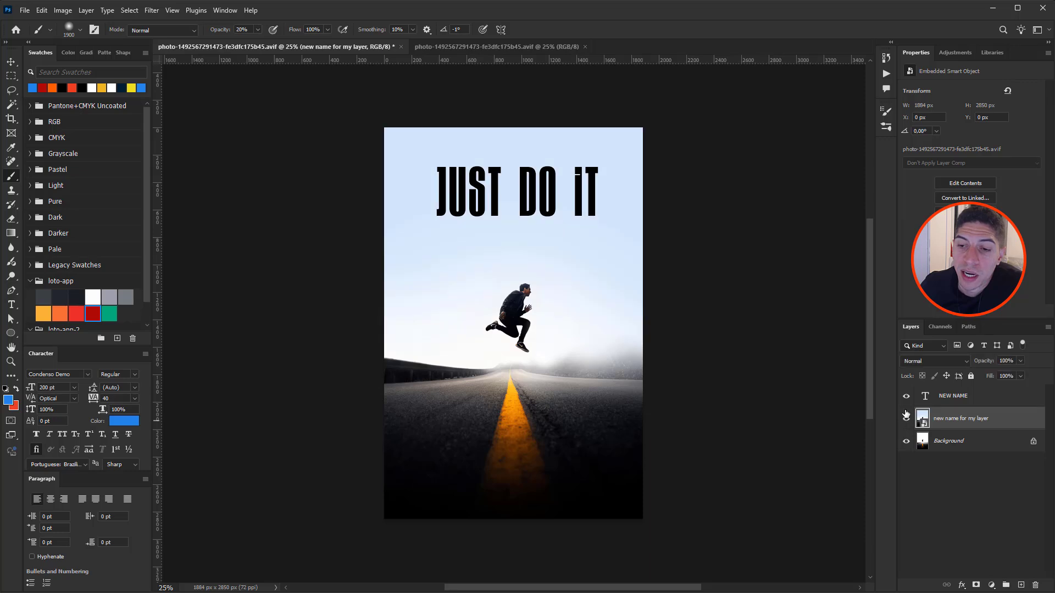
click(906, 396)
click(907, 420)
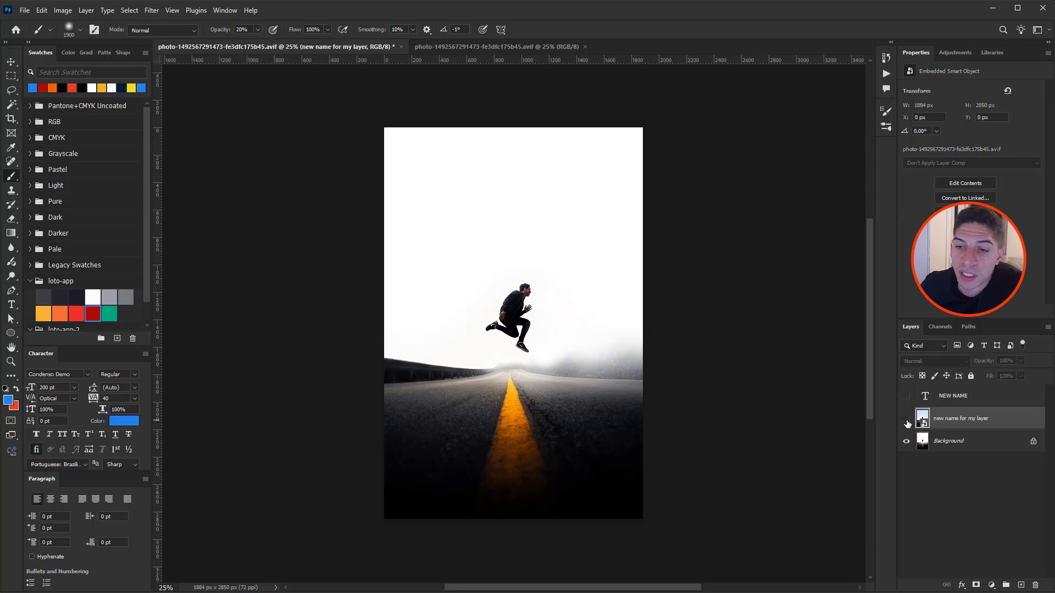
click(905, 419)
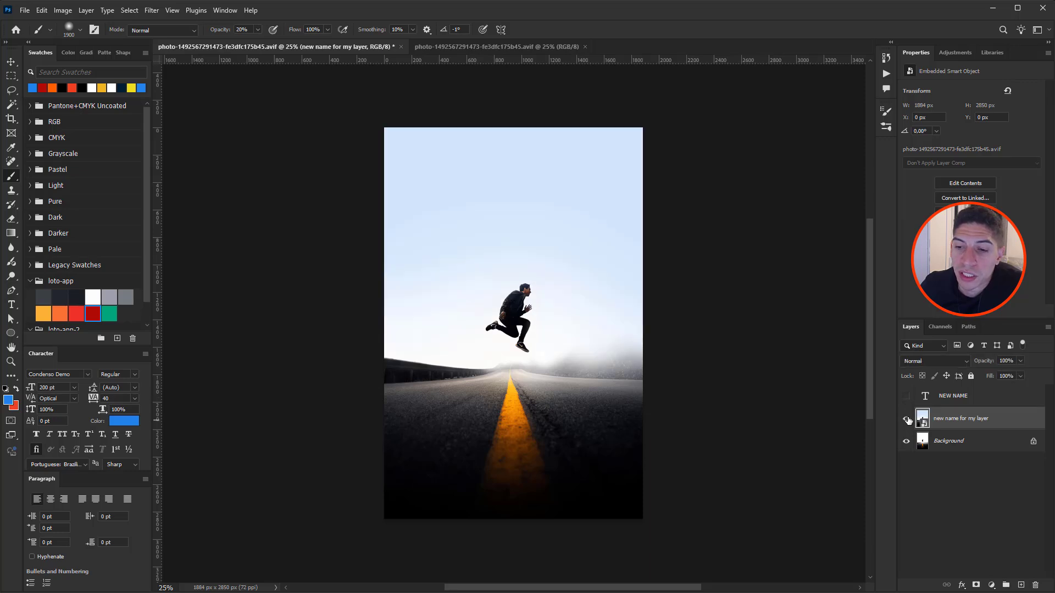
click(905, 396)
click(906, 396)
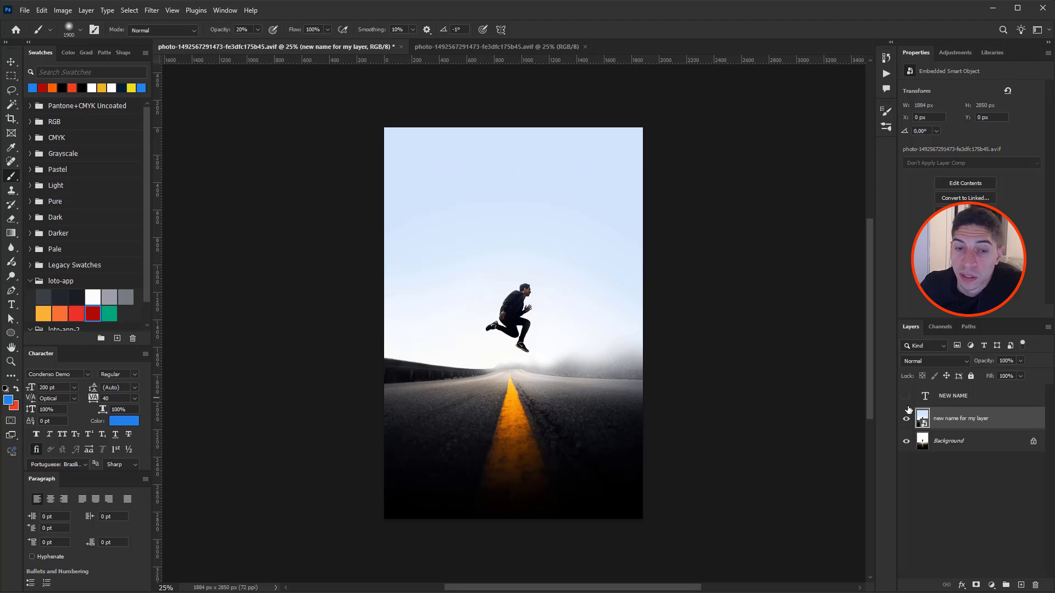
click(907, 419)
Step: Undo the blue sky painting in the smart object's contents, then save and close that document
click(466, 46)
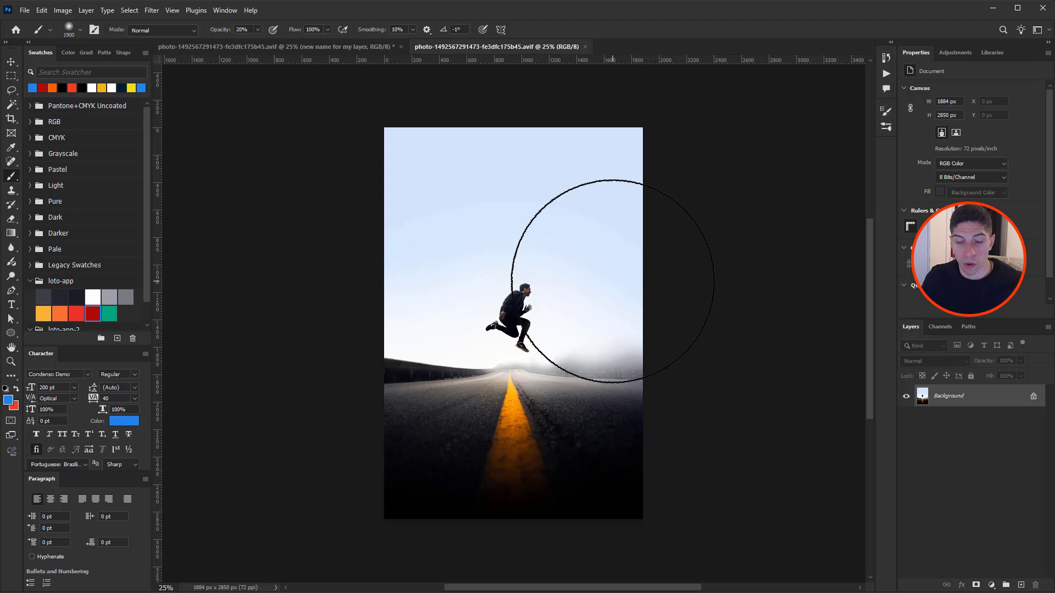
key(ctrl+shift+b)
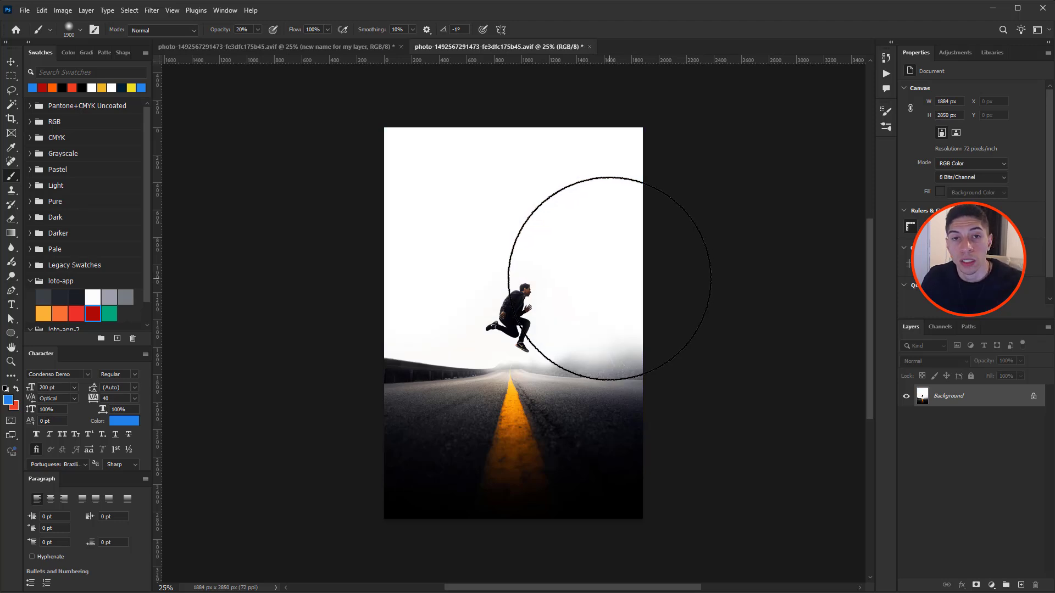
key(ctrl+s)
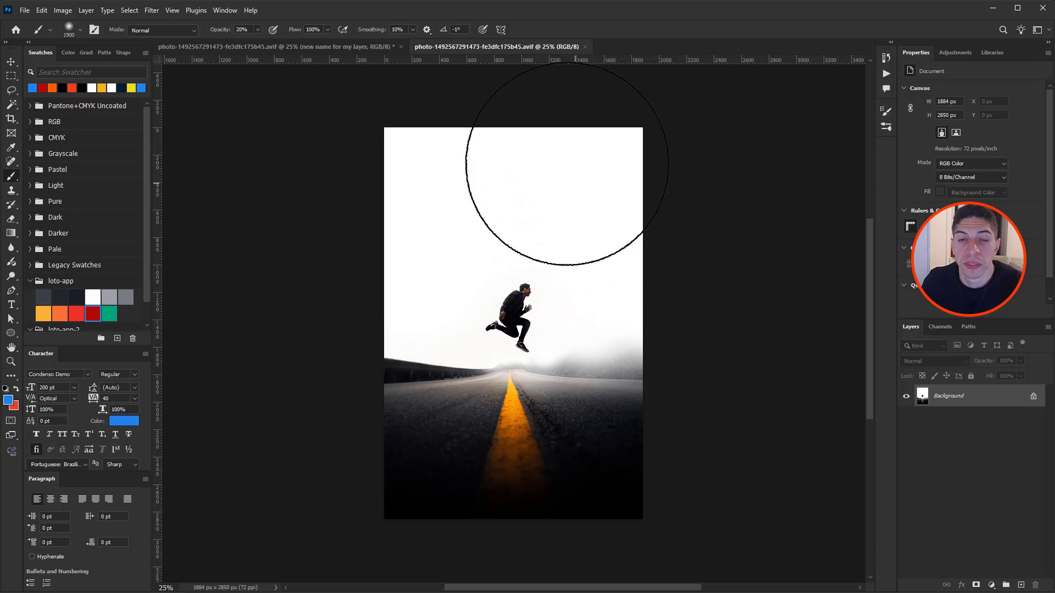
click(583, 48)
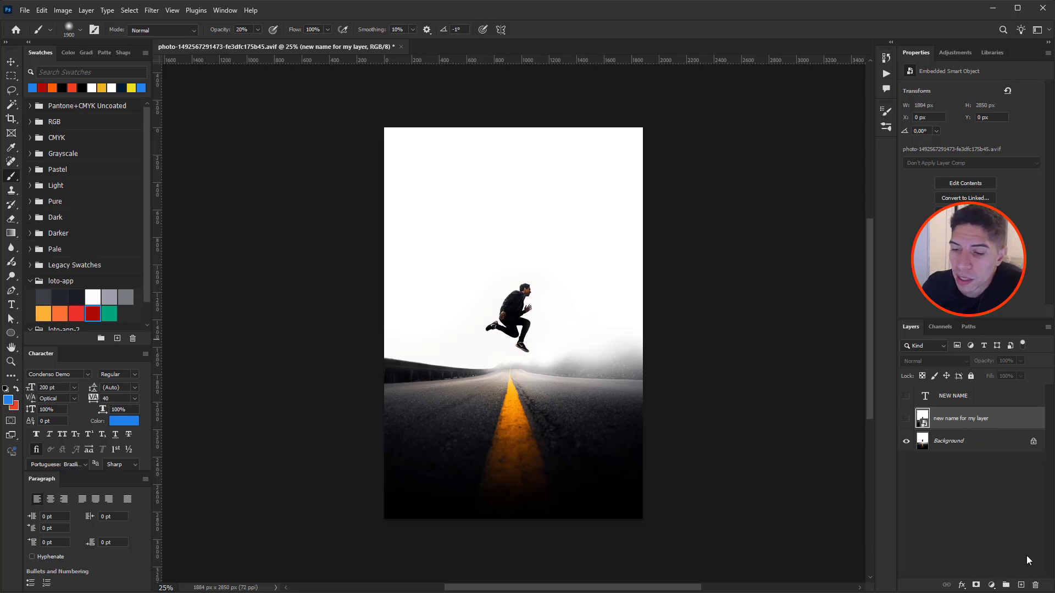
Step: Add two empty layers above the "new name for my layer" smart object
click(1021, 585)
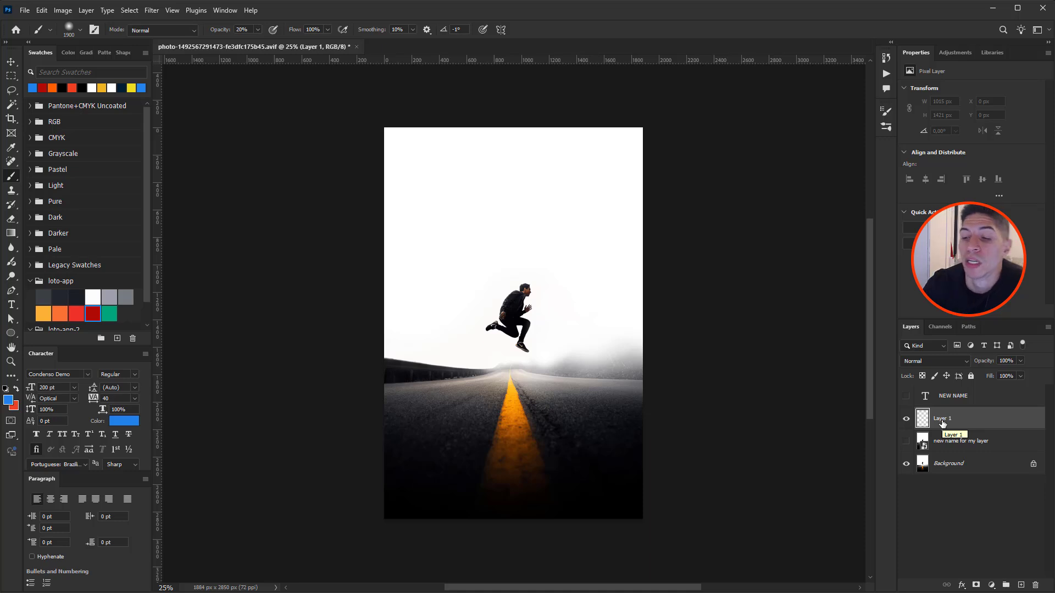
click(1021, 585)
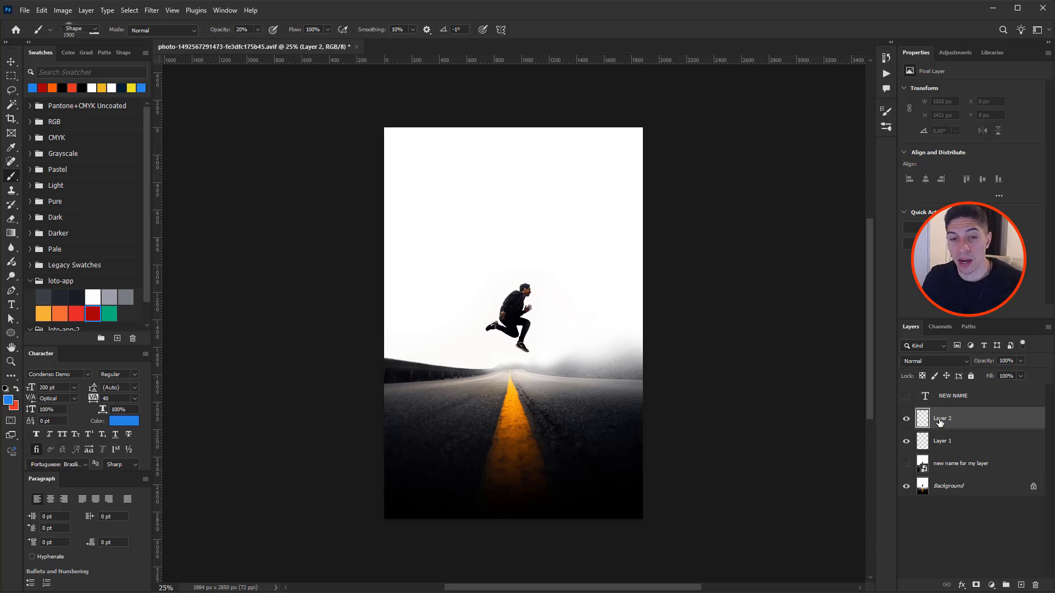
Step: Draw a blue circle about 739 px wide above the jumping man and move it to about X 686 px, Y 262 px
key(u)
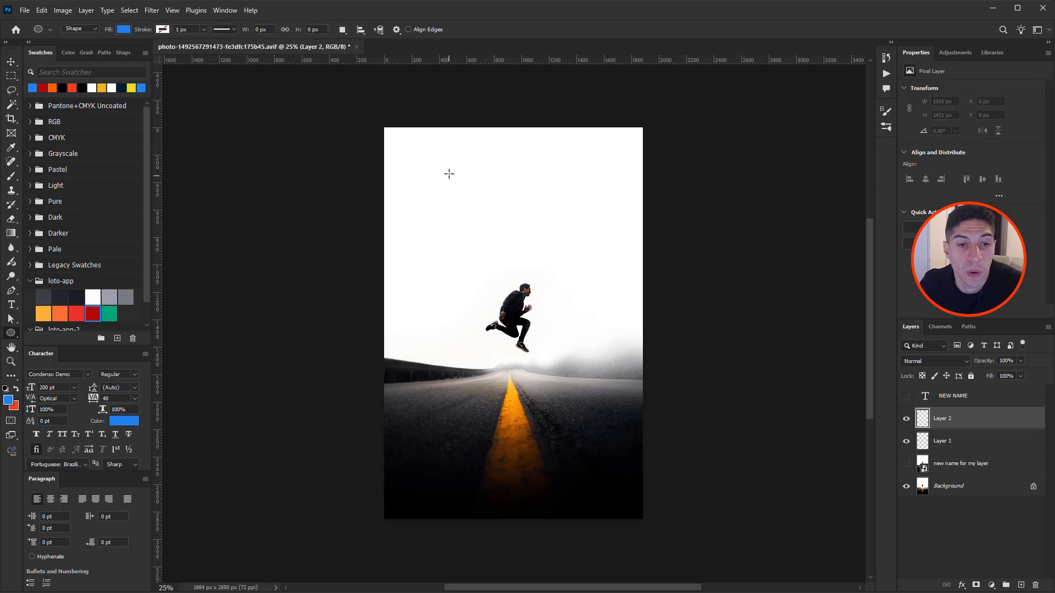
drag(459, 168, 615, 270)
key(v)
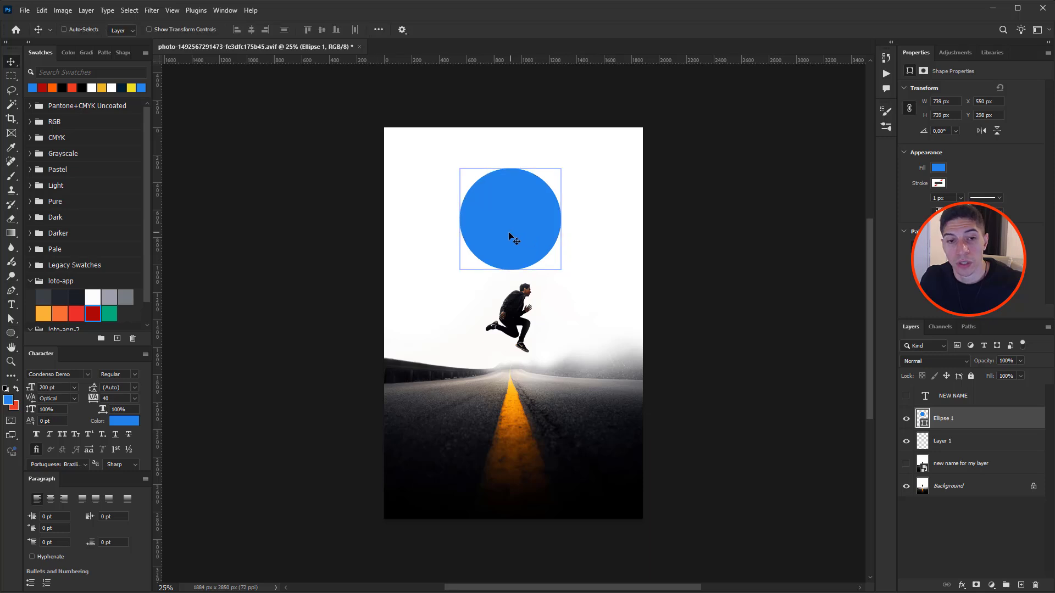
drag(506, 232, 524, 226)
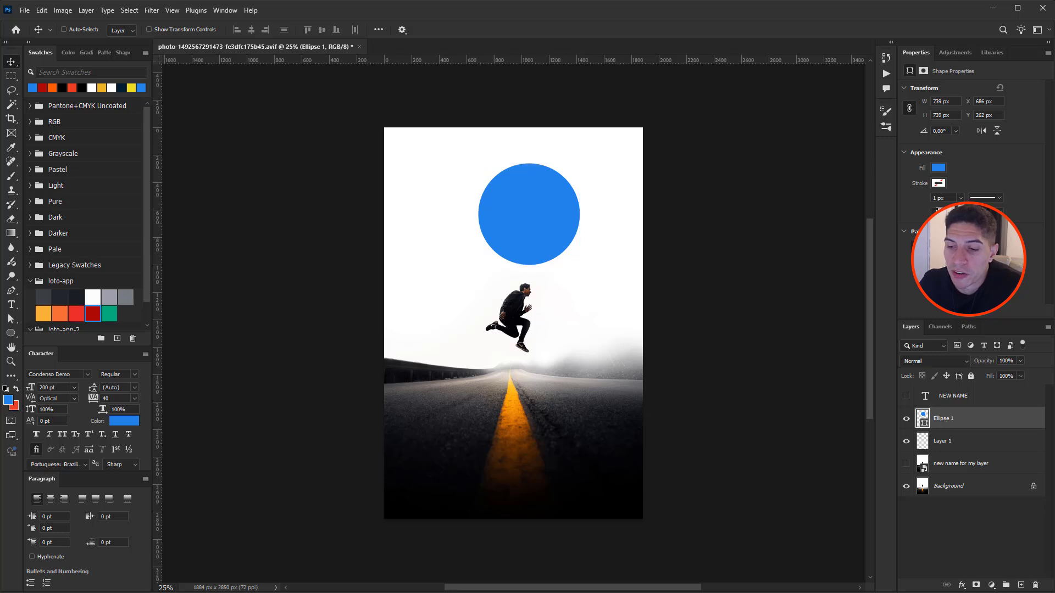
Step: Add an empty layer above the circle and start another new layer with options, naming it "COLORED LAYER"
click(1020, 585)
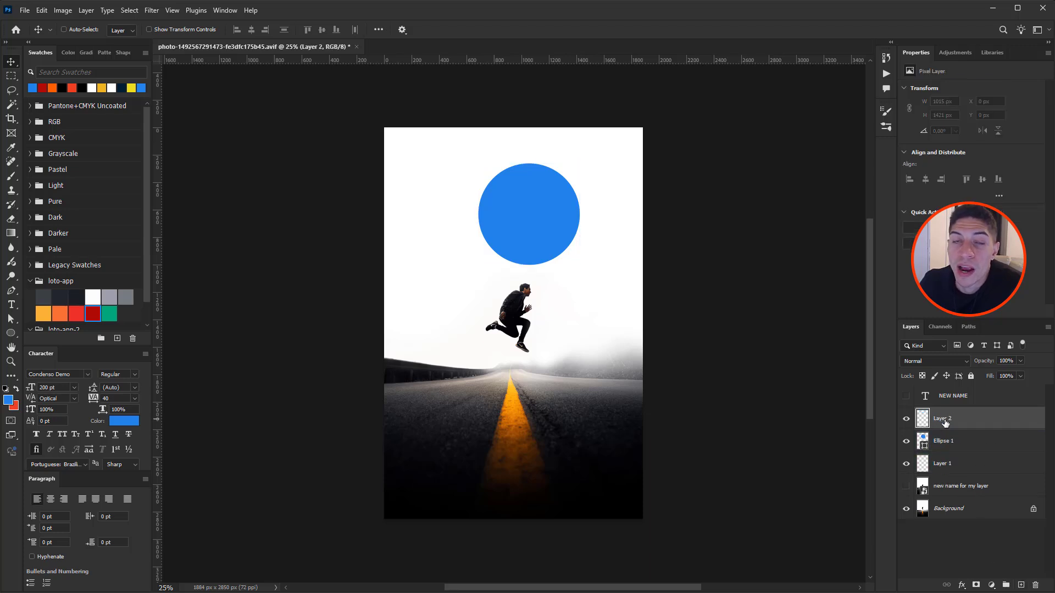
alt+click(1020, 585)
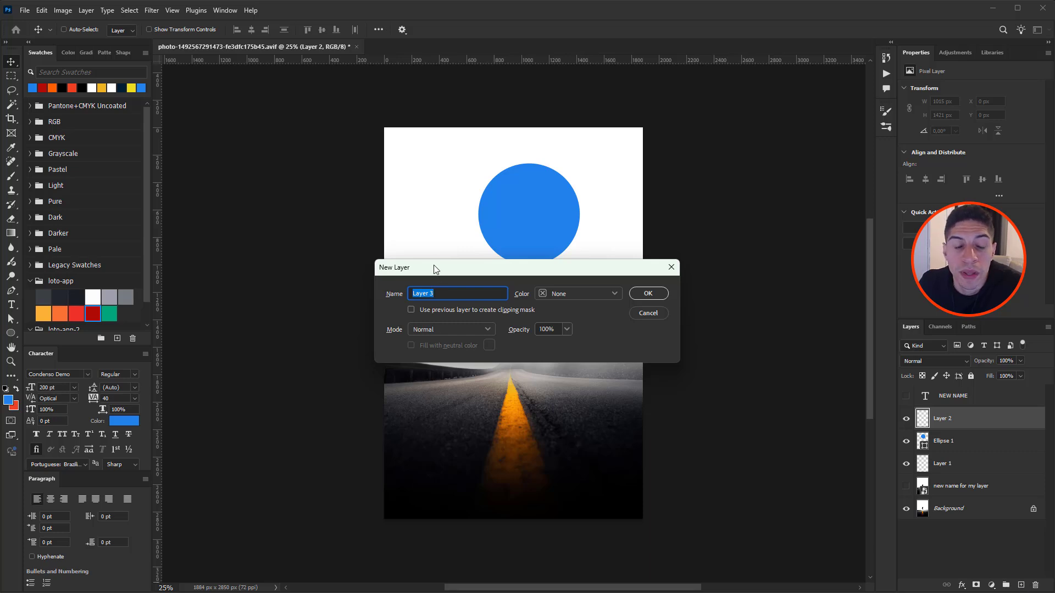
drag(437, 275, 423, 191)
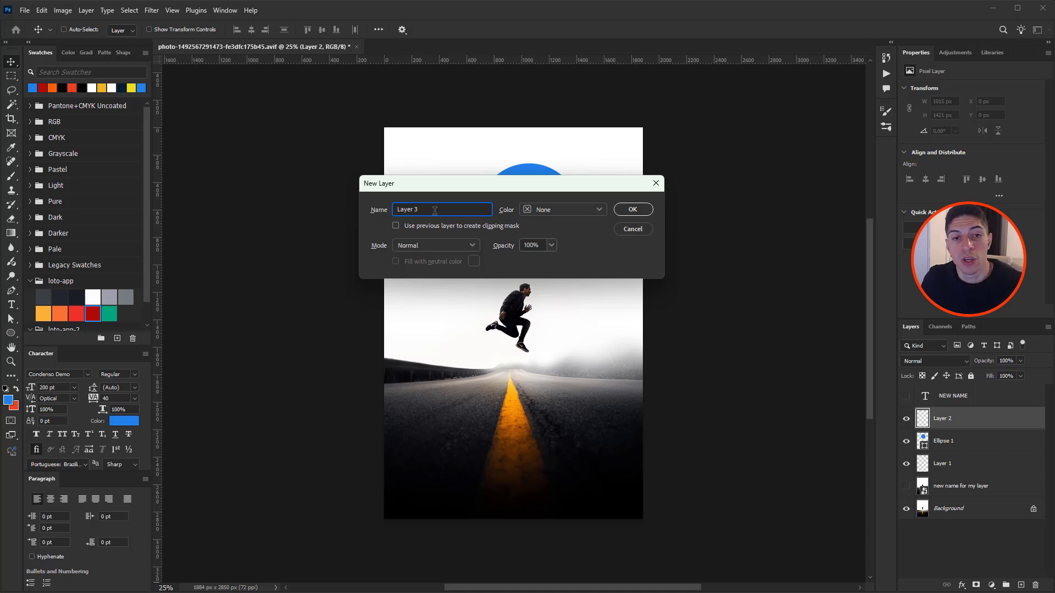
drag(435, 211, 368, 204)
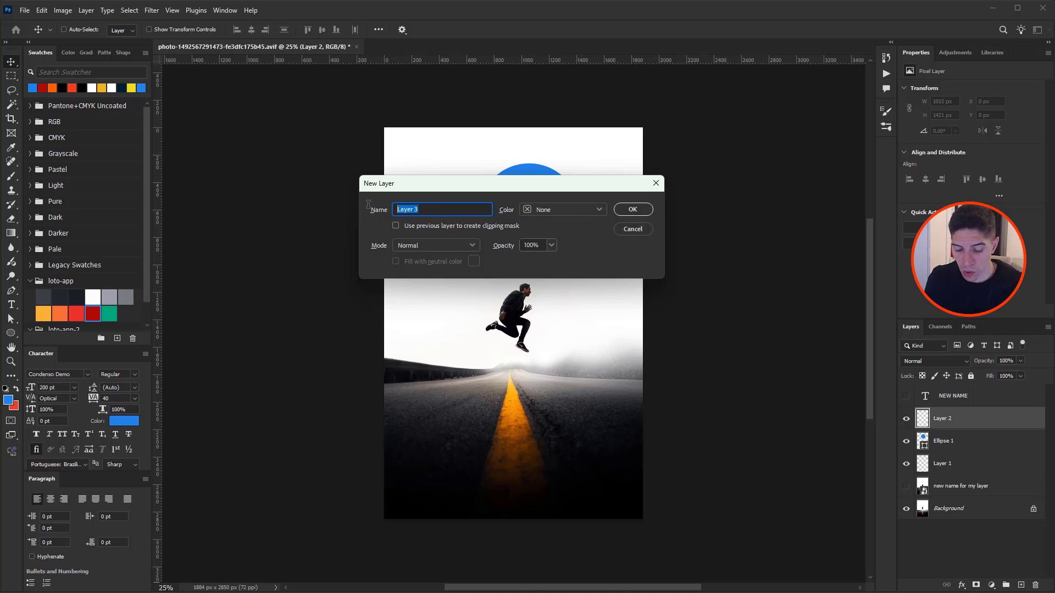
text(COLORE)
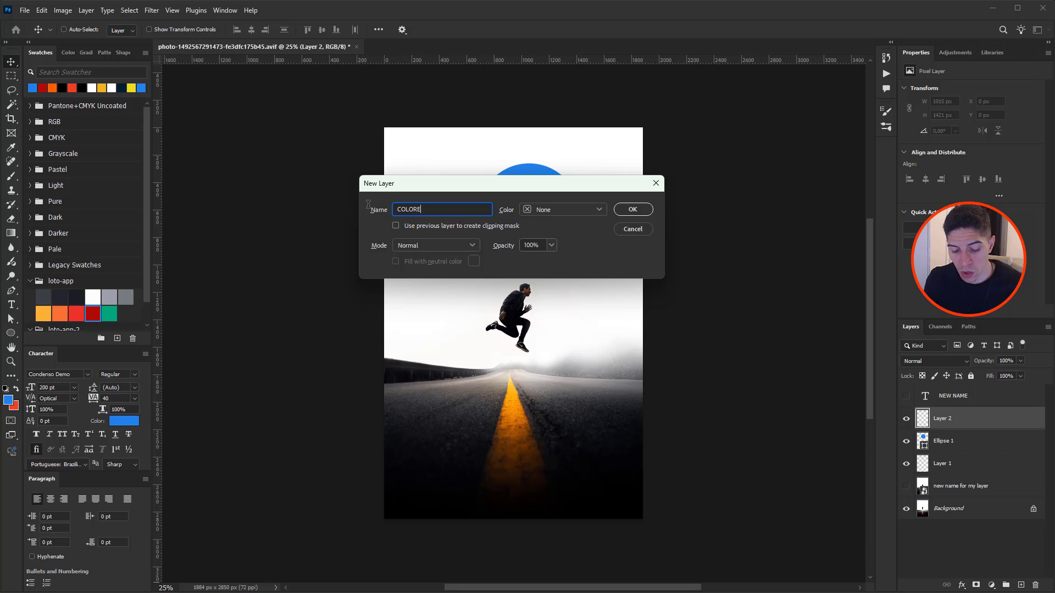
text(D L)
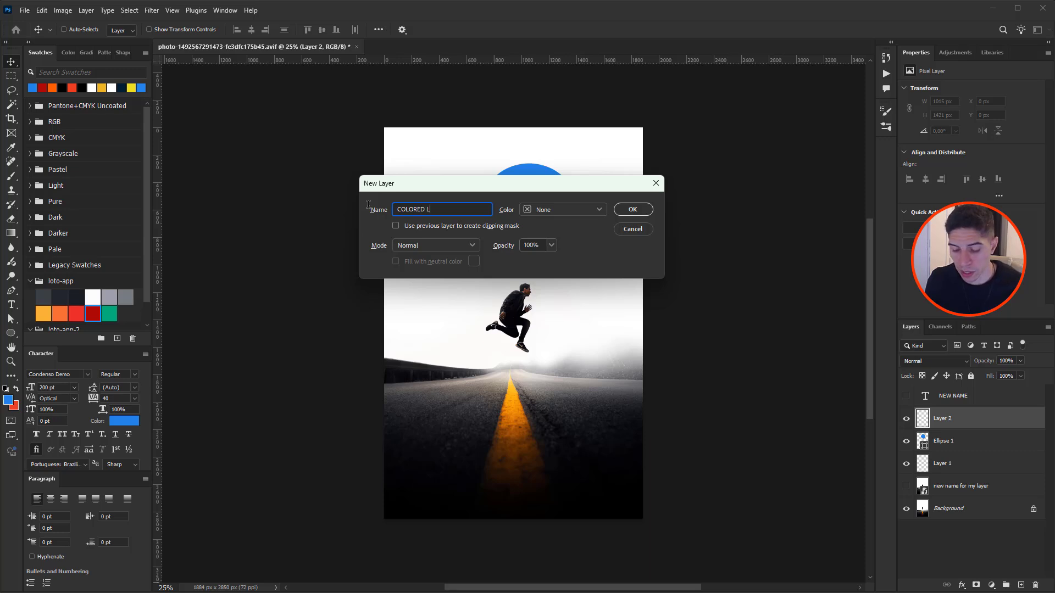
text(AYER)
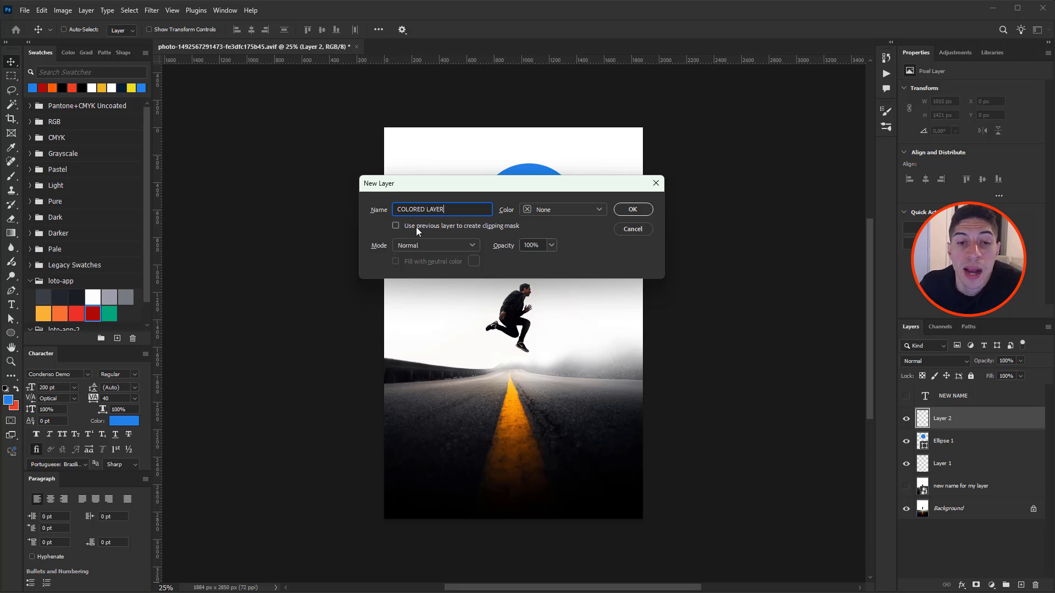
Step: Create the named layer with a Yellow color label, Normal blend mode and 100% opacity
click(541, 209)
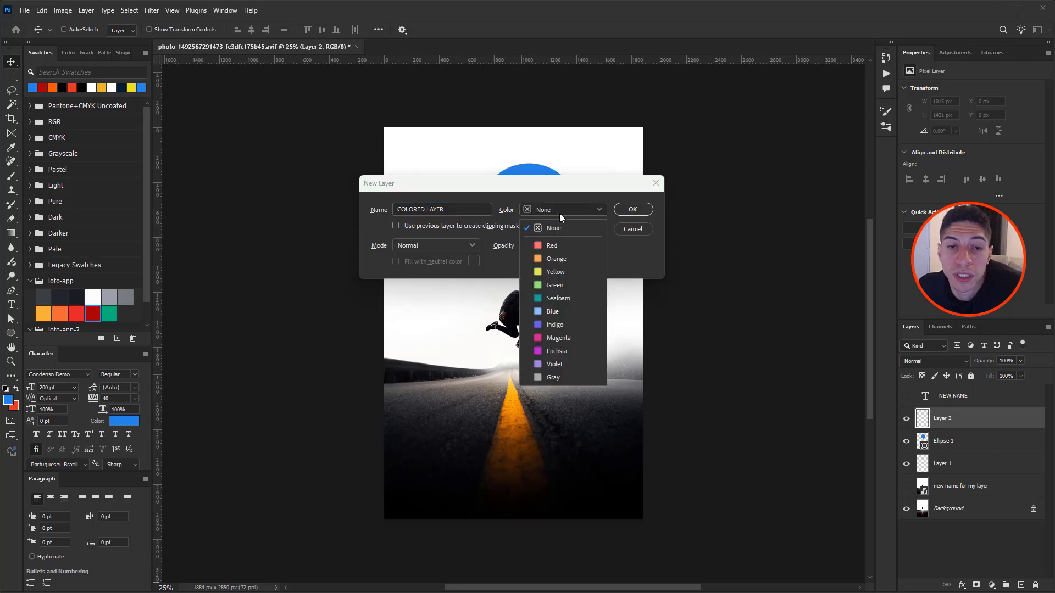
click(553, 272)
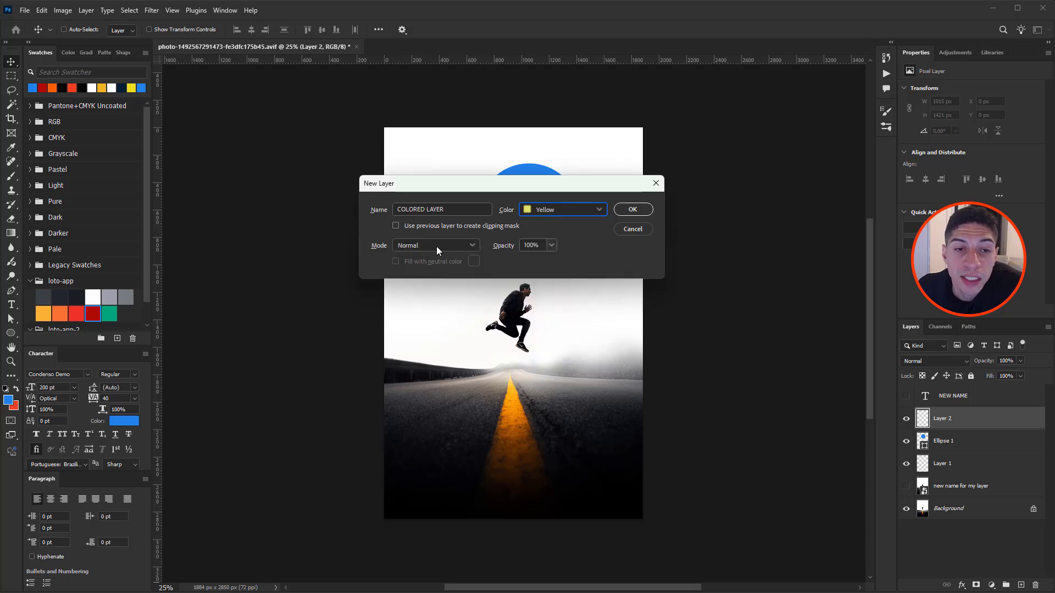
click(456, 245)
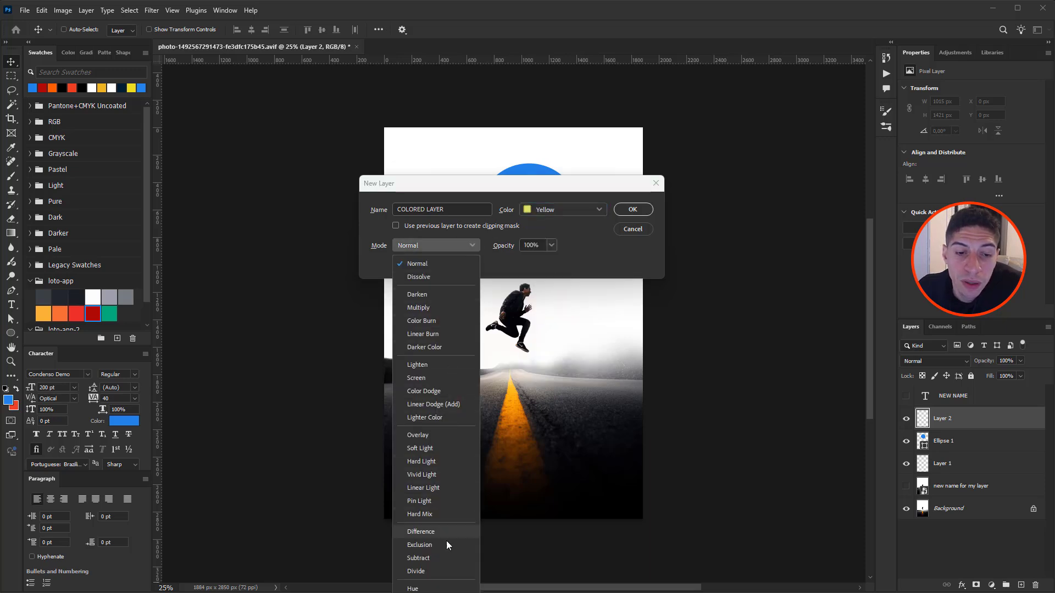
click(452, 241)
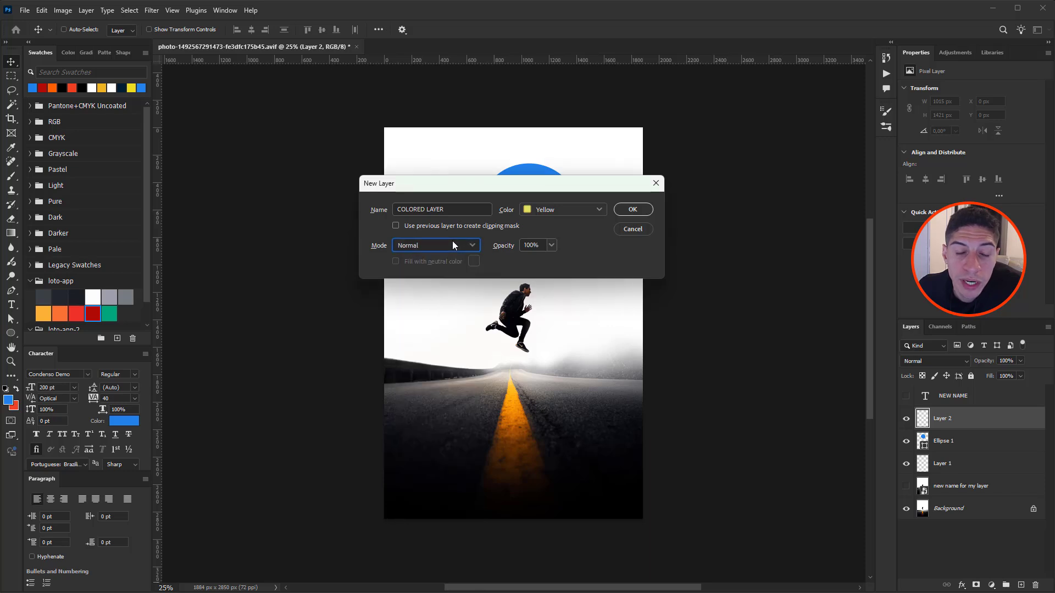
click(550, 246)
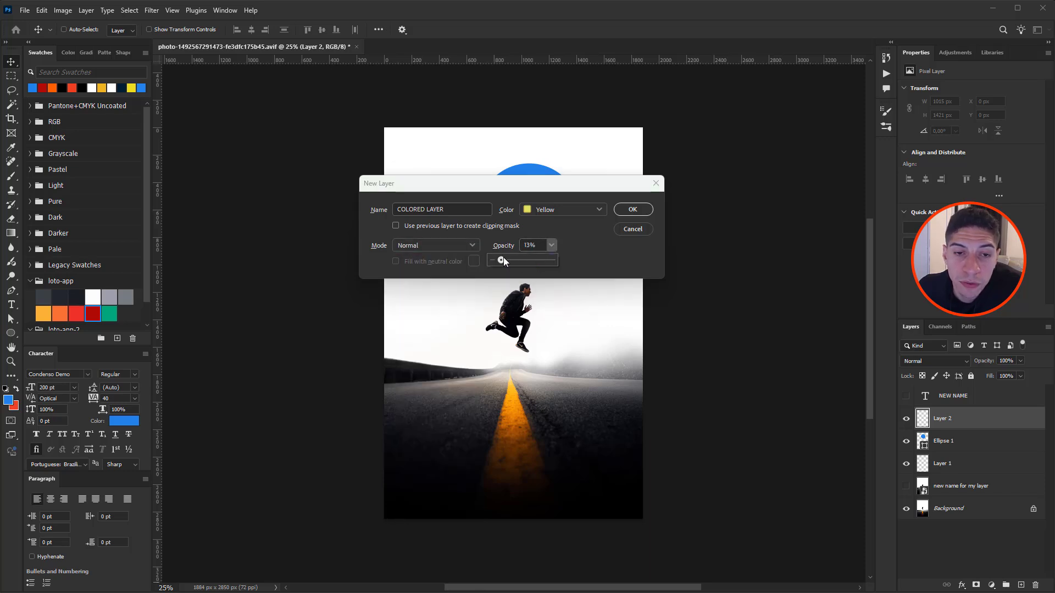
click(574, 235)
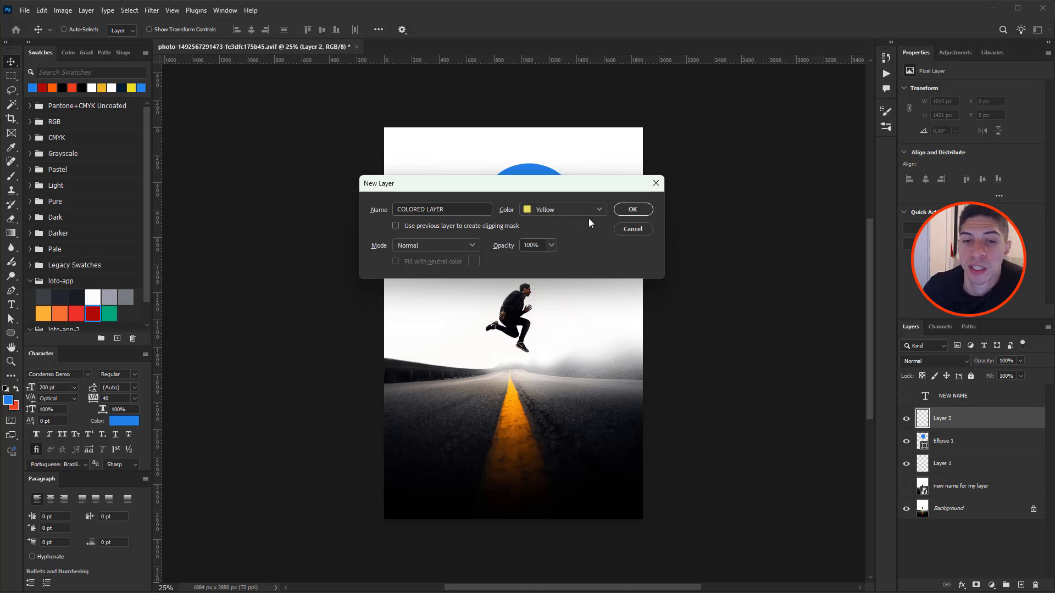
click(624, 209)
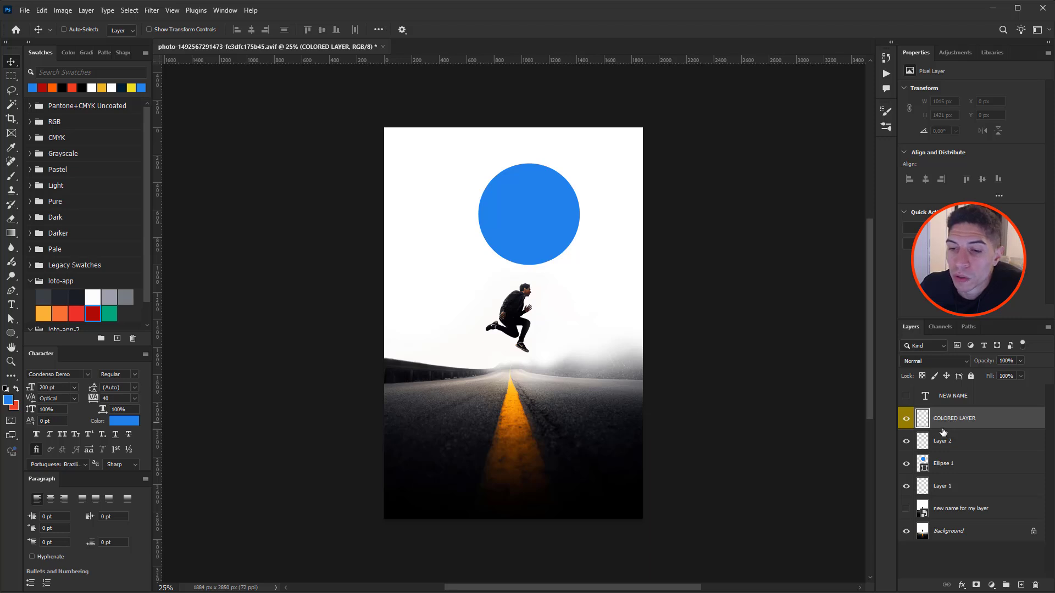
Step: Hide Layer 2, the Ellipse 1 circle, Layer 1 and the Background layer
click(909, 445)
click(906, 443)
click(906, 467)
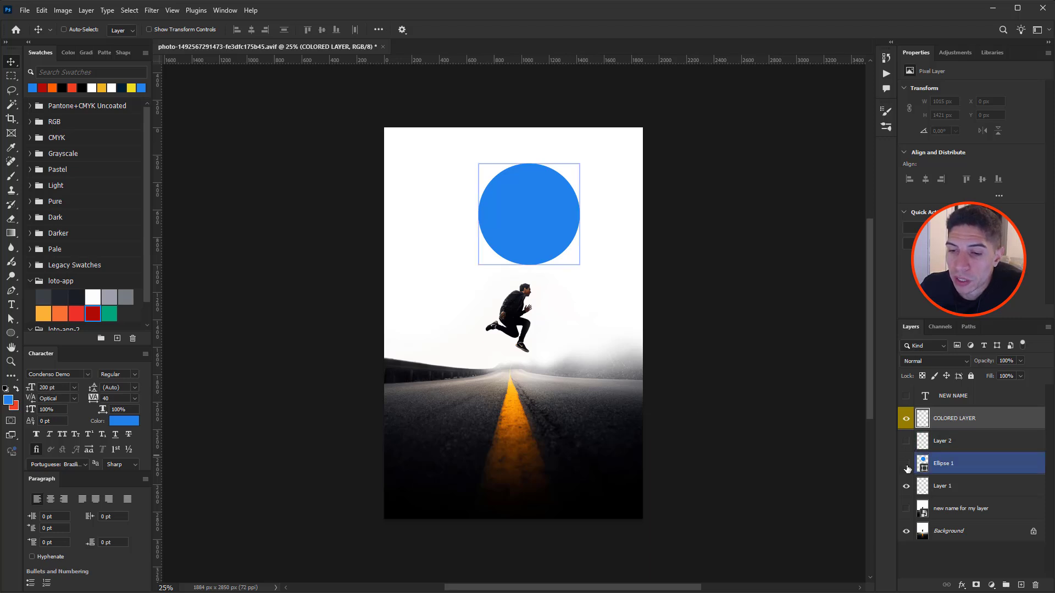
click(907, 487)
click(906, 531)
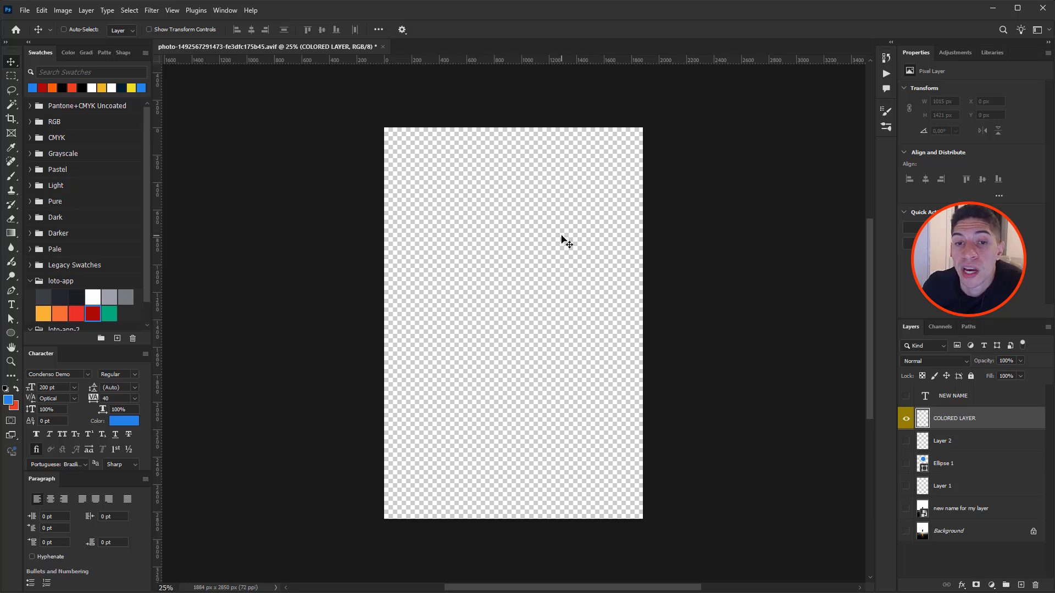
Step: Show only the Ellipse 1 circle again and move it to about X 573 px, Y 409 px
click(907, 465)
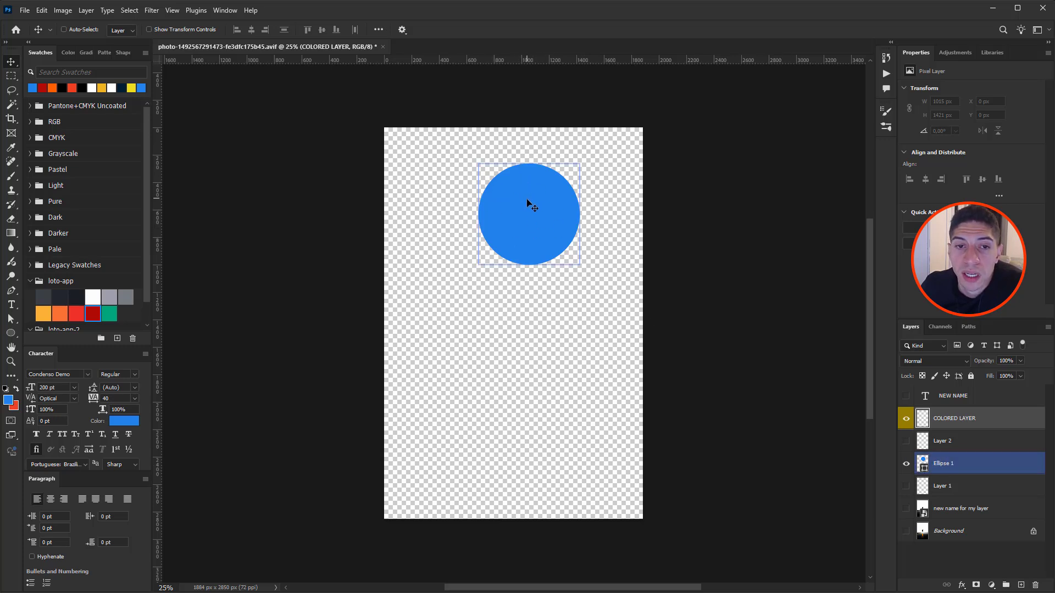
click(949, 466)
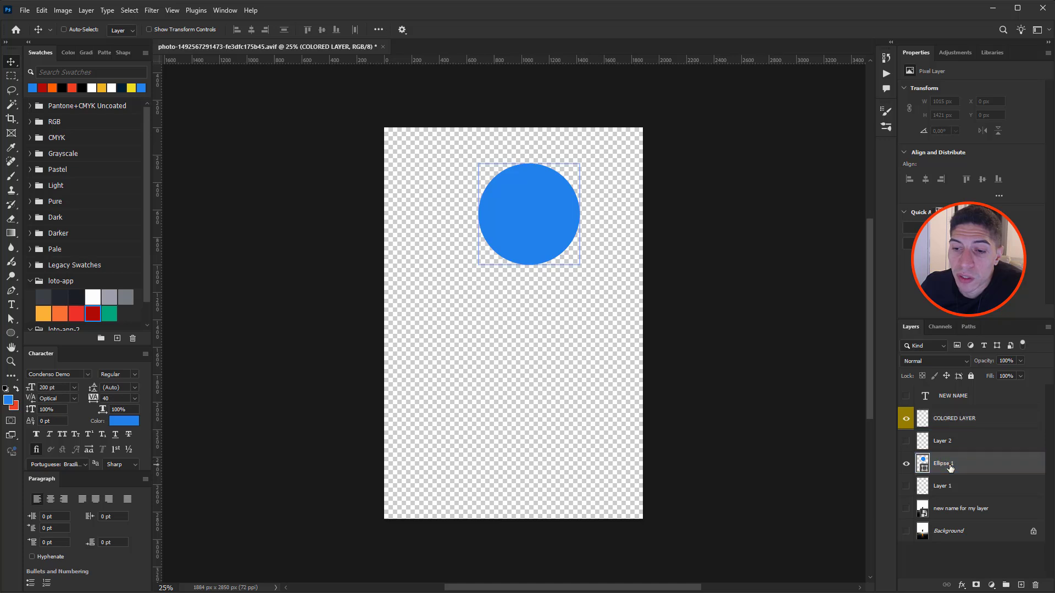
mouse_move(525, 220)
mouse_down()
mouse_move(509, 282)
mouse_move(532, 227)
mouse_move(538, 261)
mouse_move(517, 295)
mouse_move(514, 269)
mouse_move(526, 255)
mouse_move(515, 239)
mouse_up()
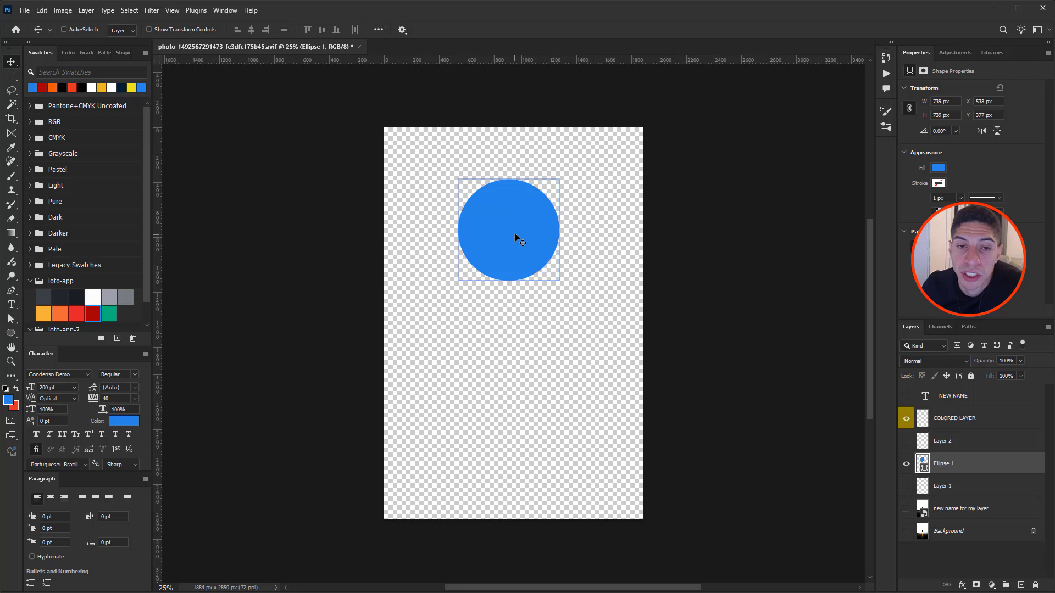
drag(515, 239, 520, 243)
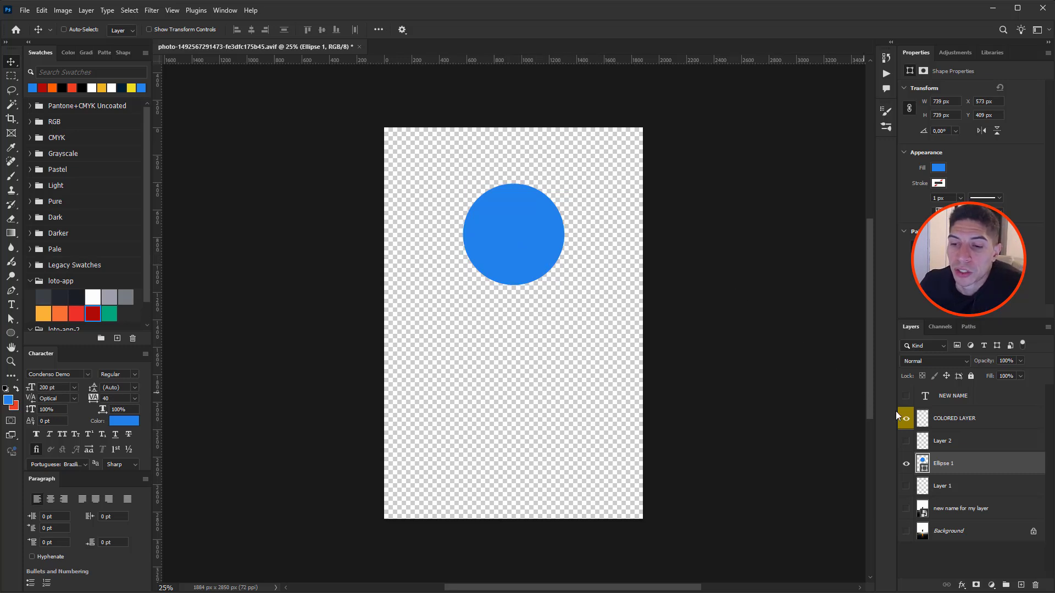
Step: Give the Ellipse 1 layer a red color label and change the label to teal
click(944, 420)
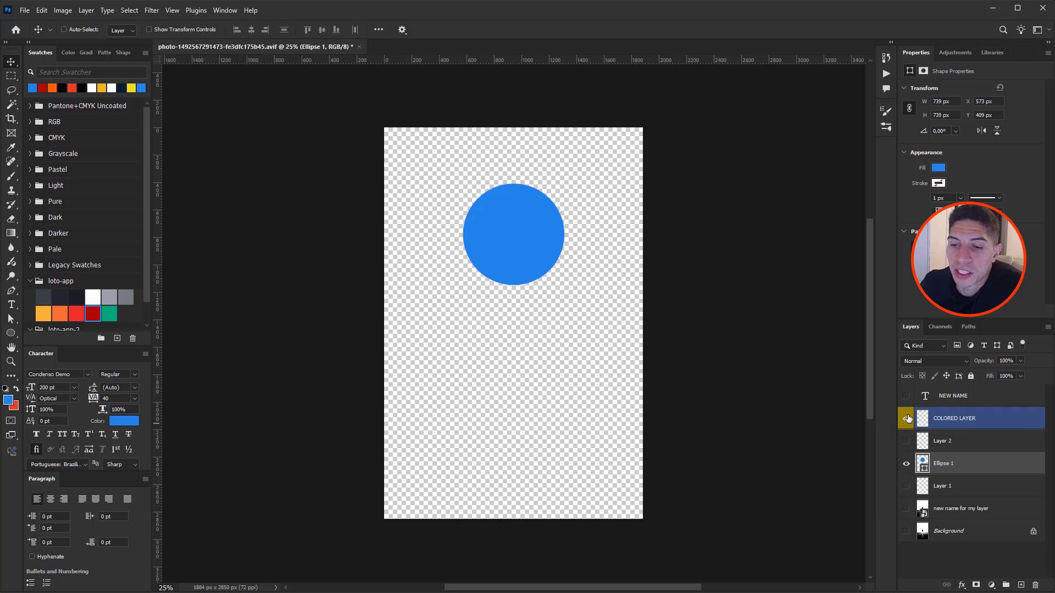
right_click(978, 467)
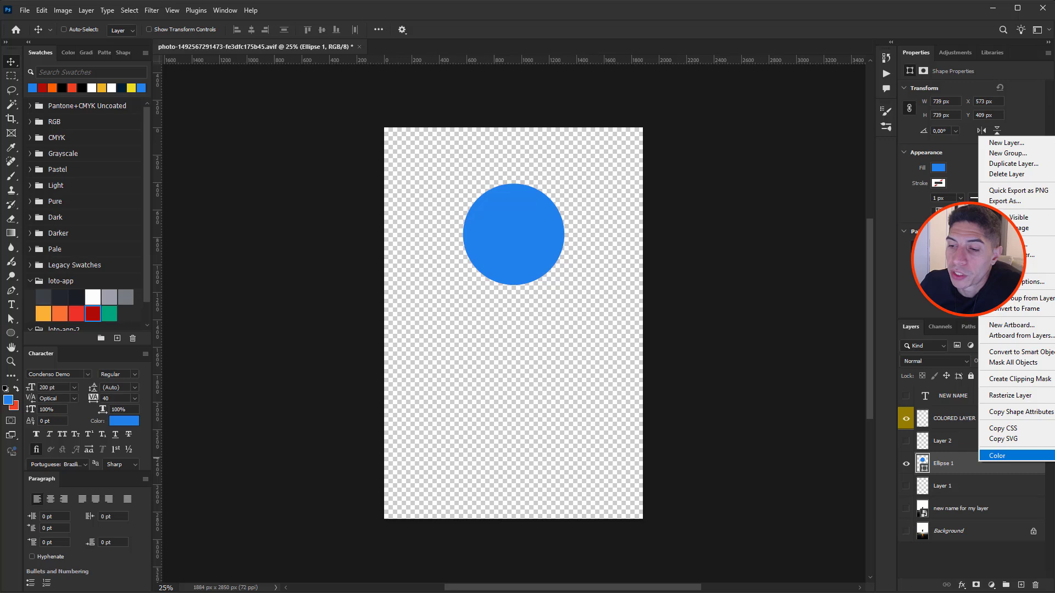
click(997, 456)
right_click(967, 467)
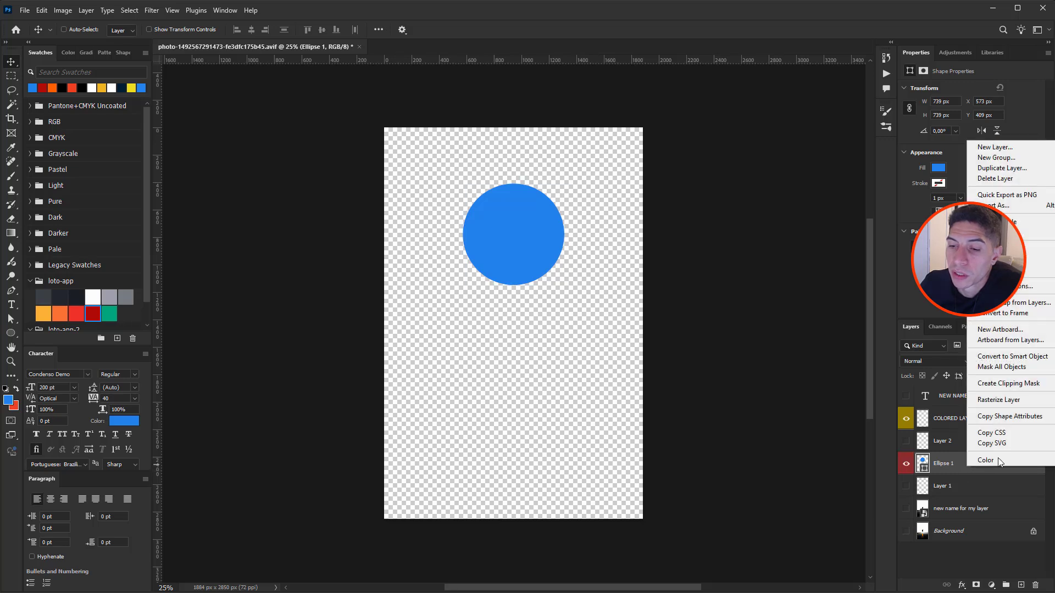
key(Escape)
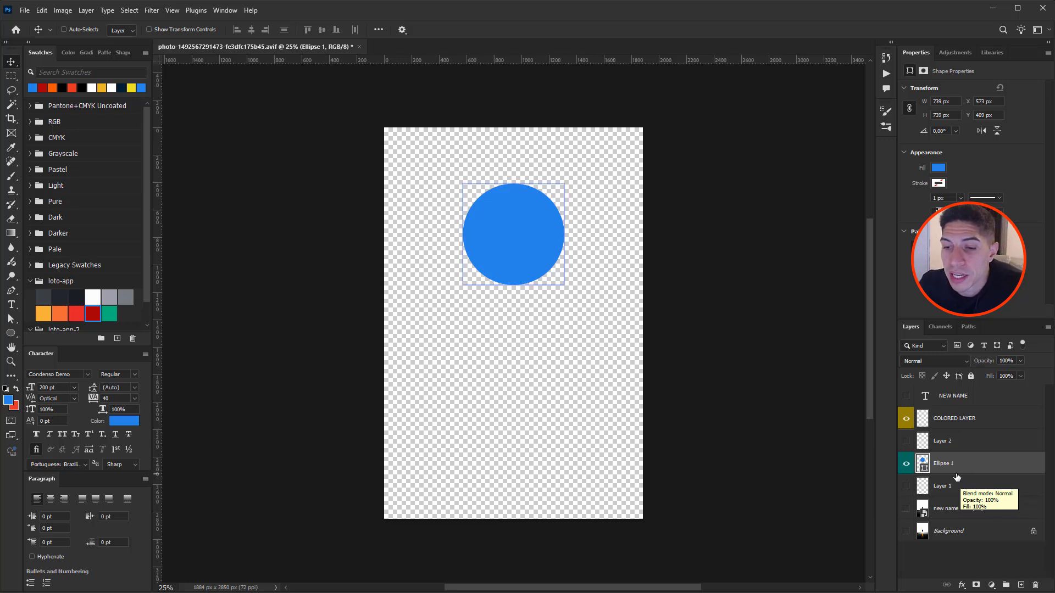
Step: Delete the Ellipse 1 layer and make every remaining layer except Background visible
key(Delete)
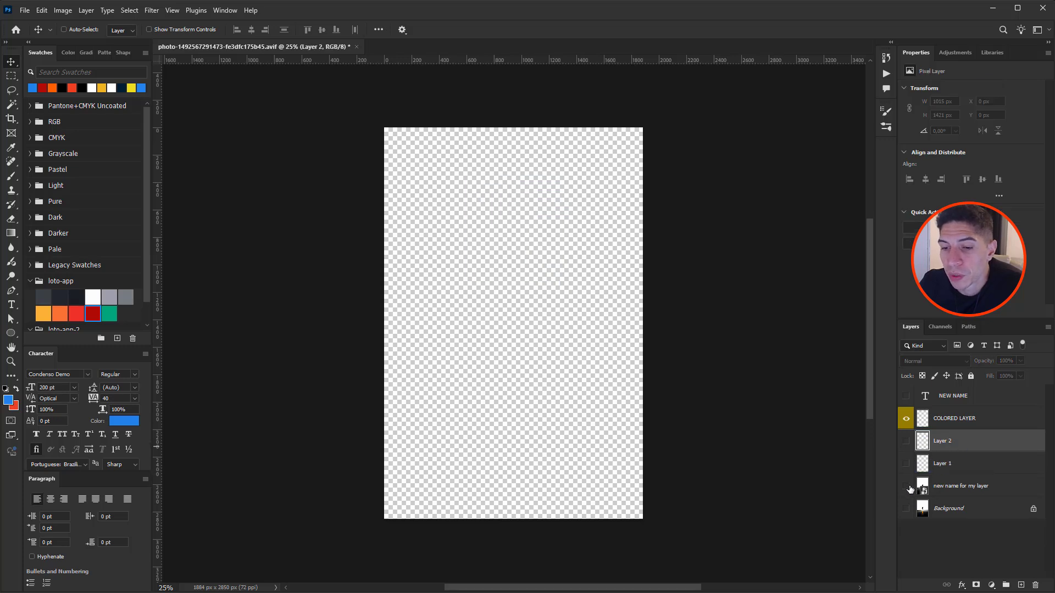
click(906, 485)
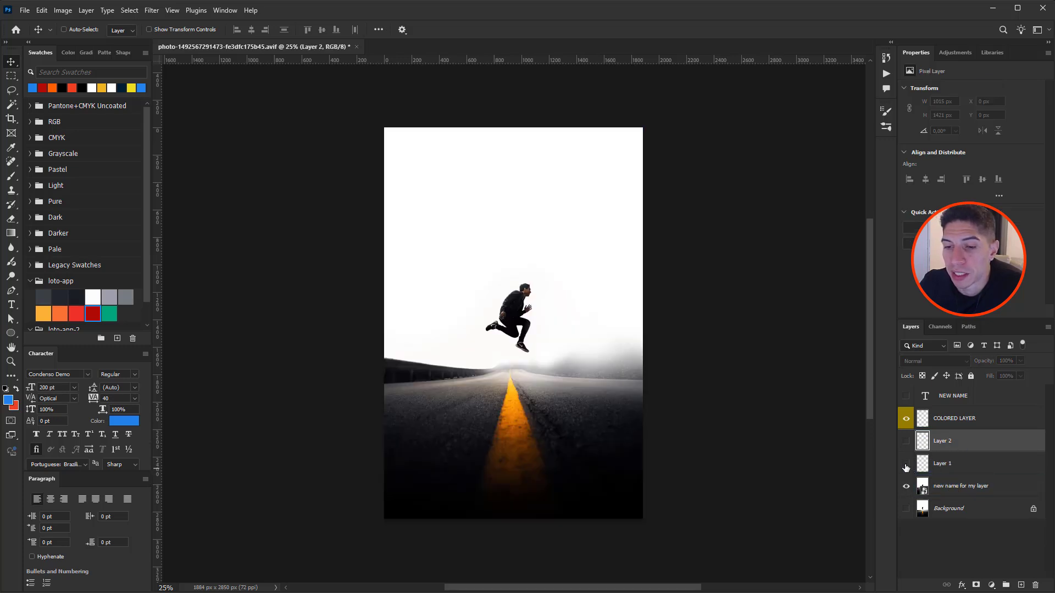
drag(906, 463, 907, 397)
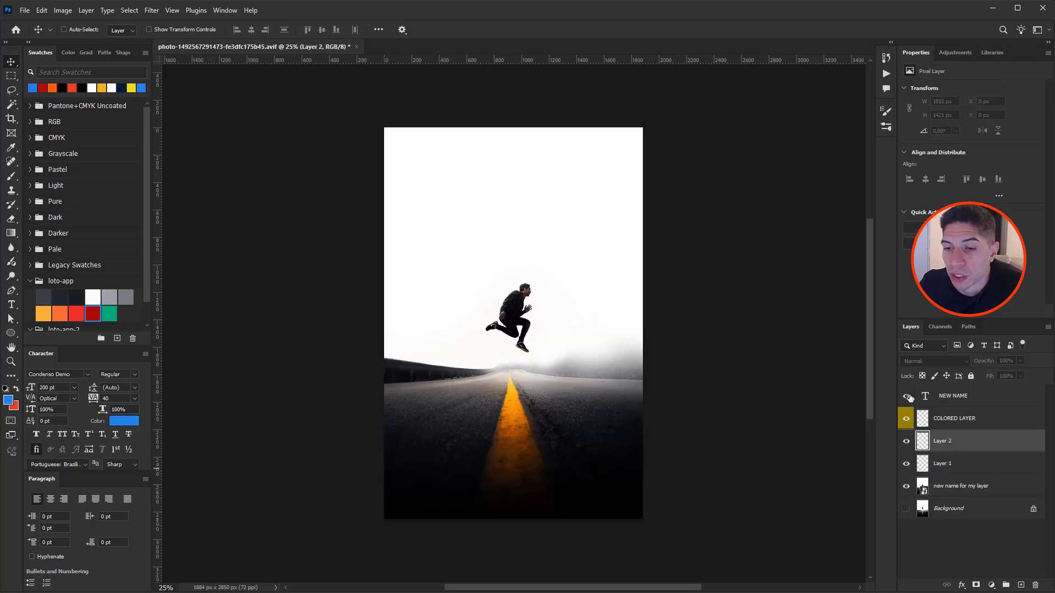
Step: Delete the empty layers COLORED LAYER, Layer 2 and Layer 1, along with the NEW NAME text layer
click(964, 423)
shift+click(956, 466)
key(Delete)
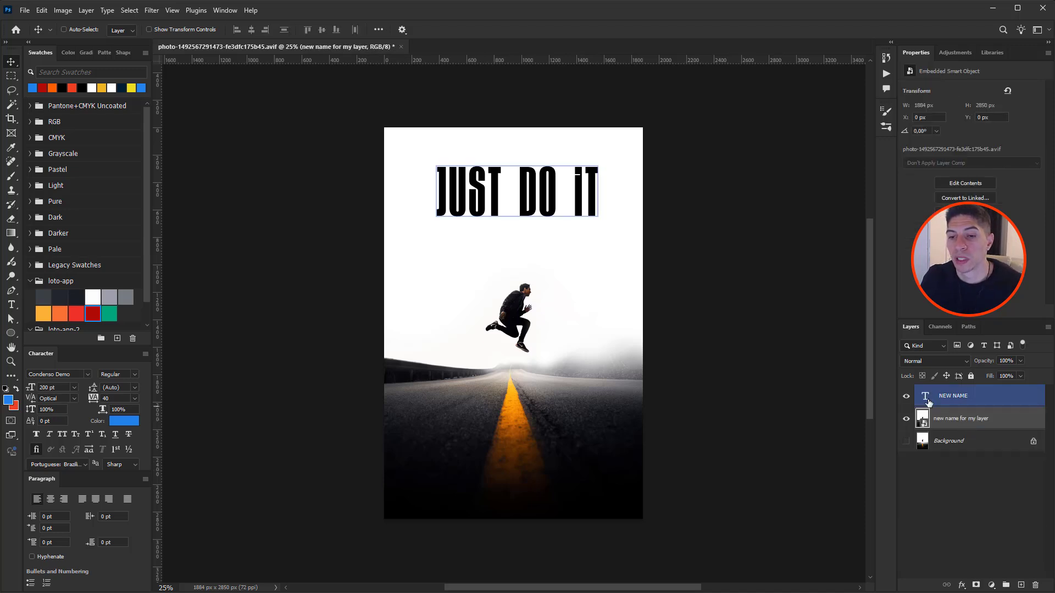
double_click(947, 397)
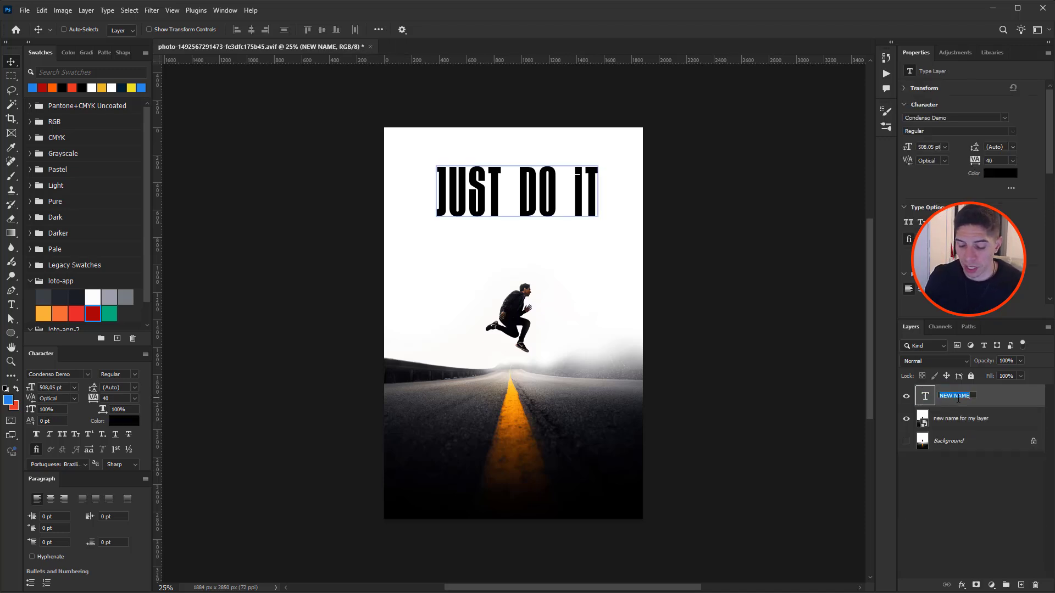
key(Return)
key(Delete)
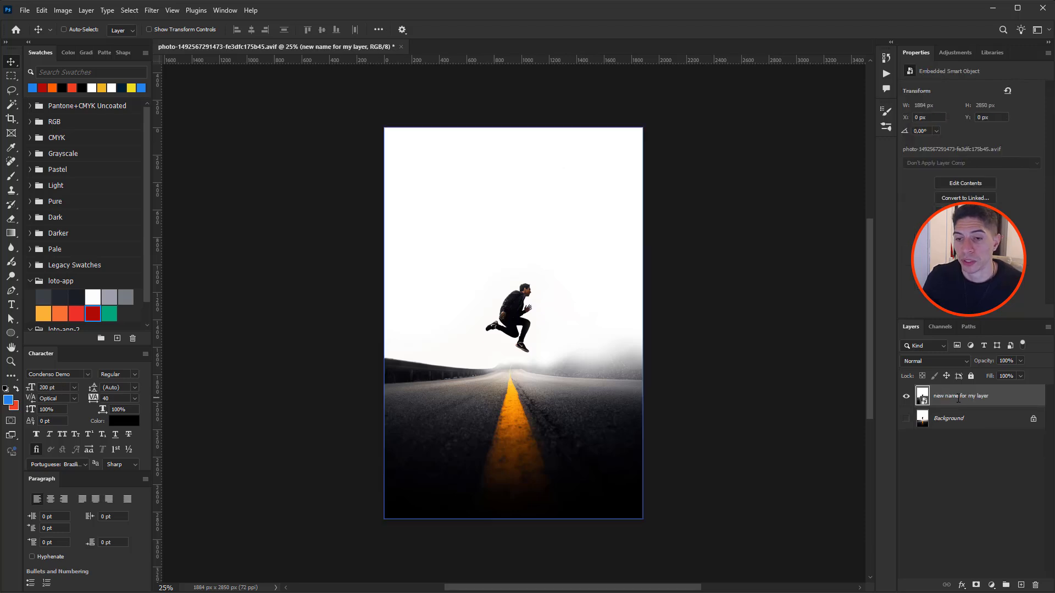
Step: Add a 200 pt black text layer reading "JUST DO IT" in the white area above the jumping man
key(t)
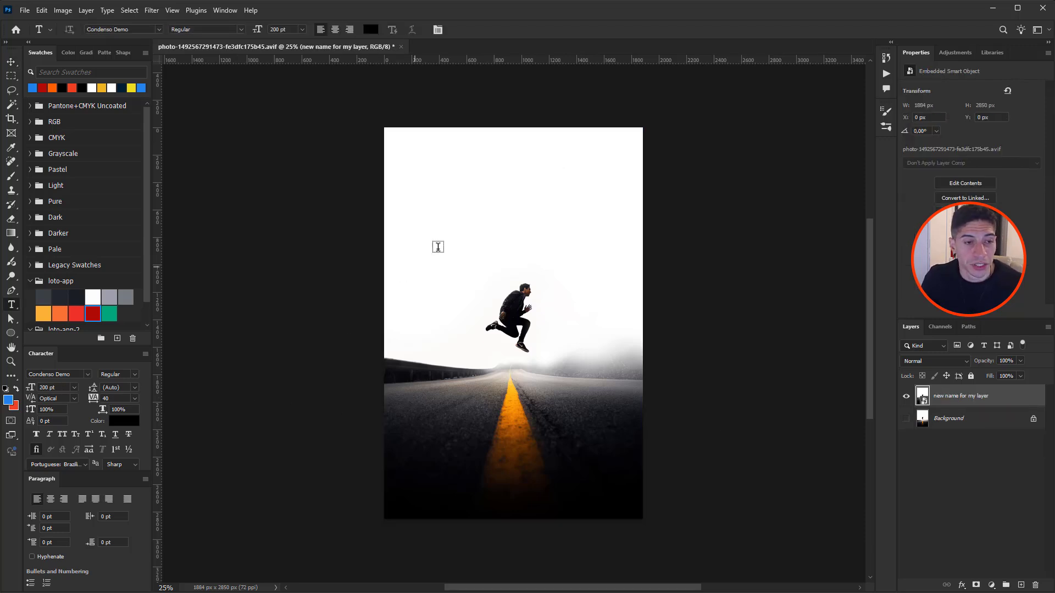
click(462, 184)
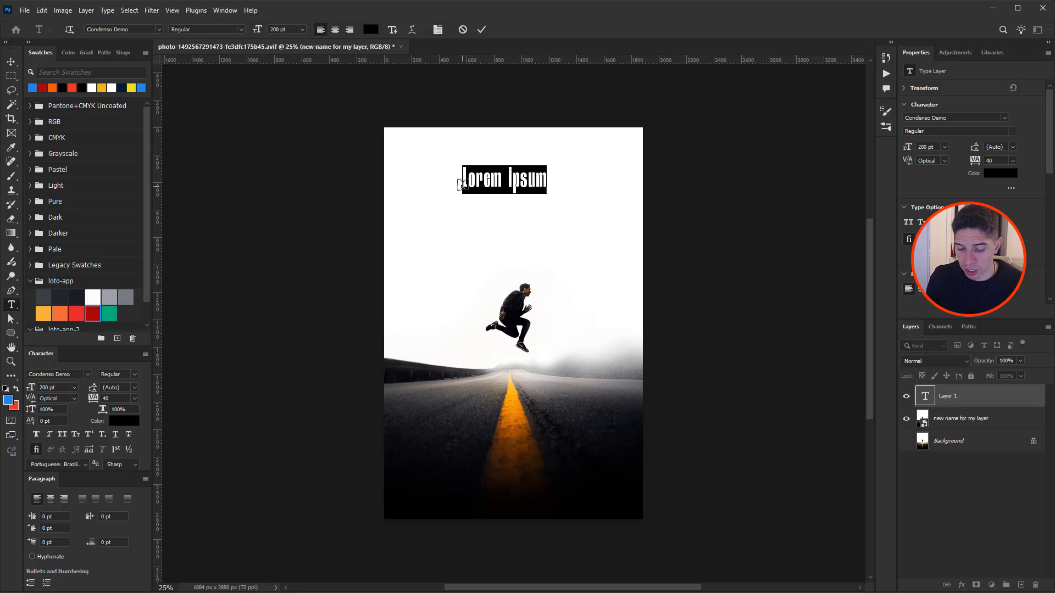
text(JUST DO iT)
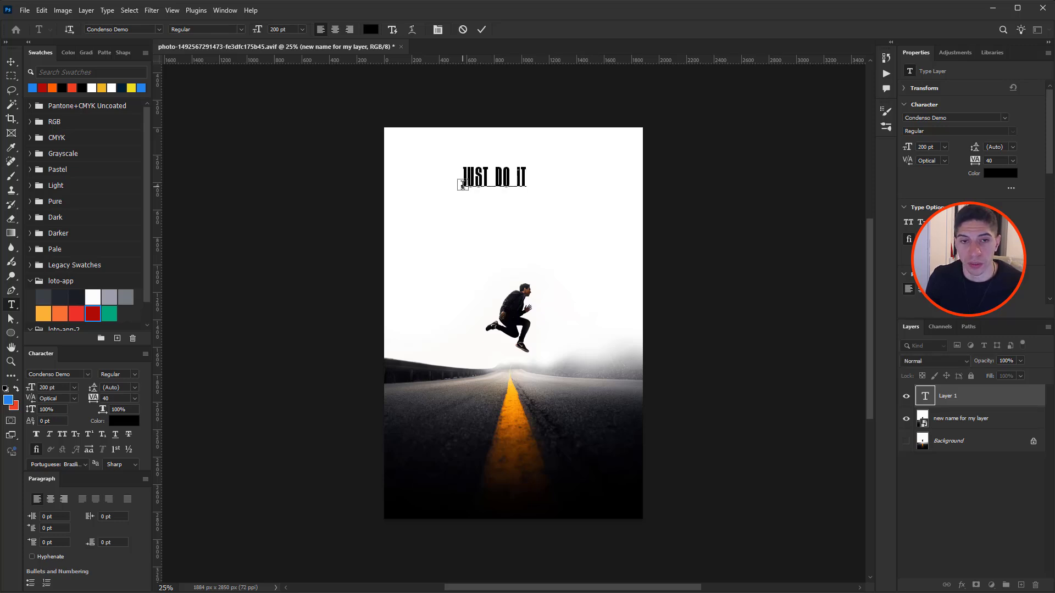
key(ctrl+Return)
Step: Scale the "JUST DO IT" text to about 252% and position it roughly centered above the jumping man
key(ctrl+t)
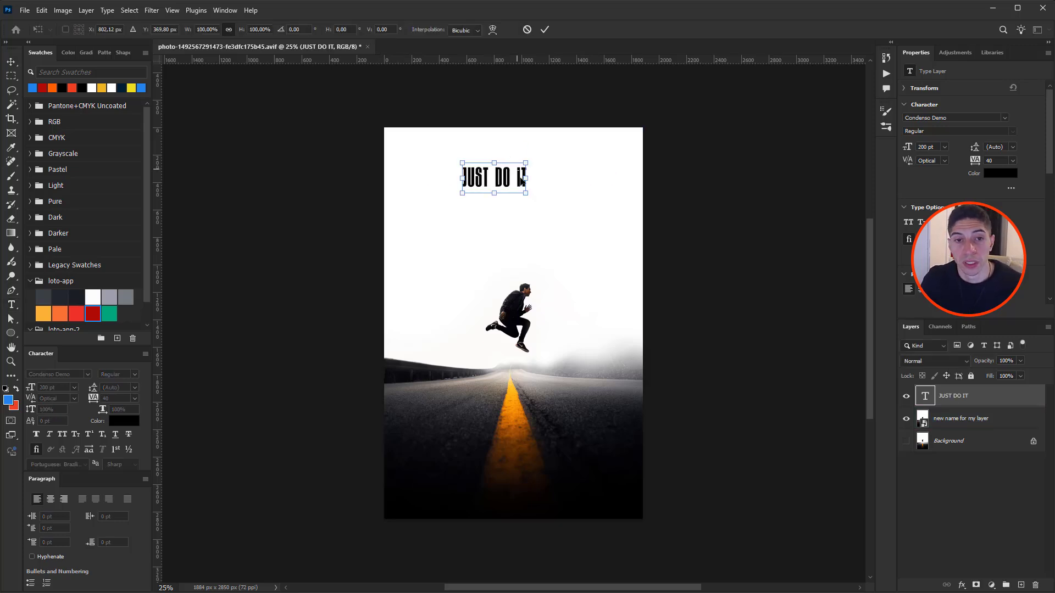
drag(525, 192, 607, 262)
key(Return)
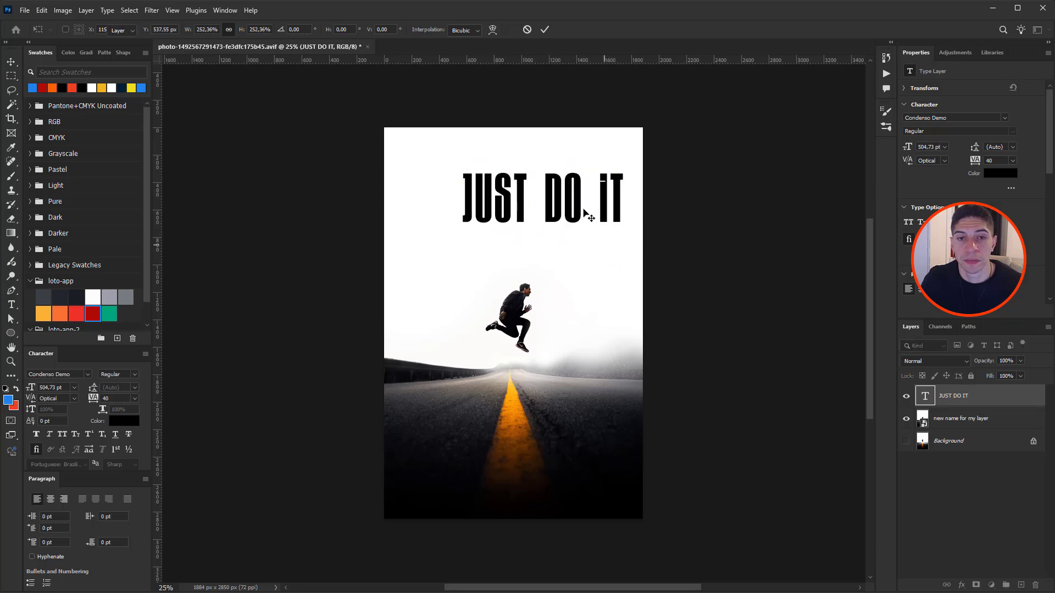
key(v)
drag(570, 202, 552, 200)
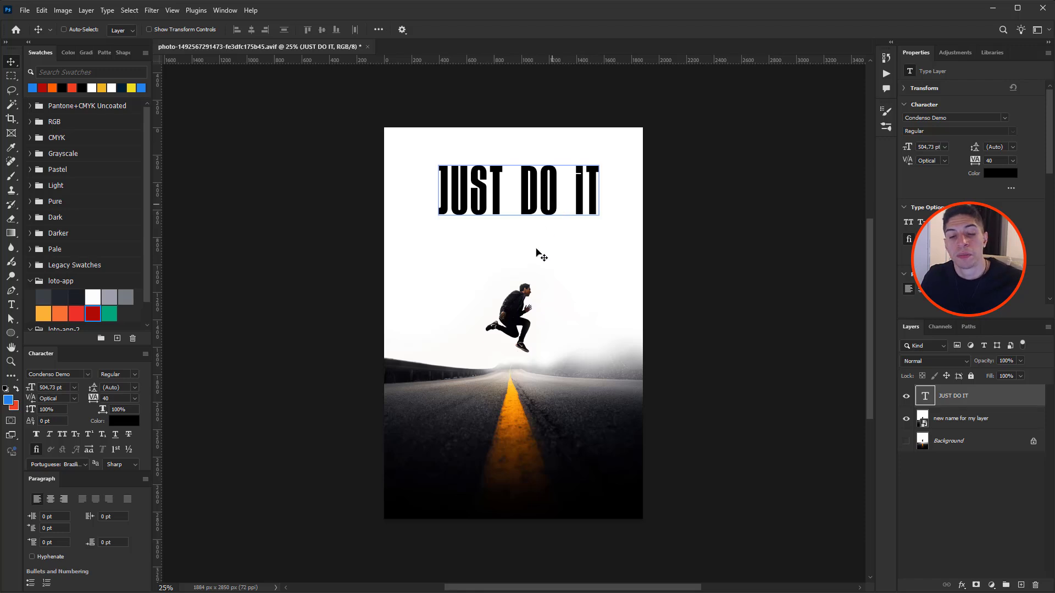
Step: Add a second text layer reading "LIKE NIKE ALWAYS SAYS" below the headline
ctrl+click(469, 493)
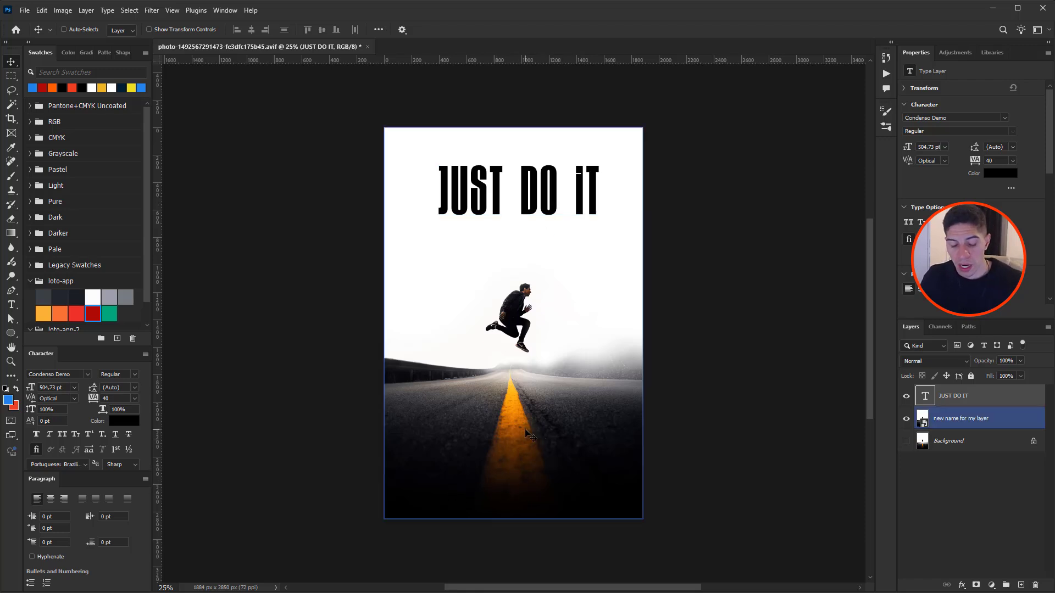
click(509, 245)
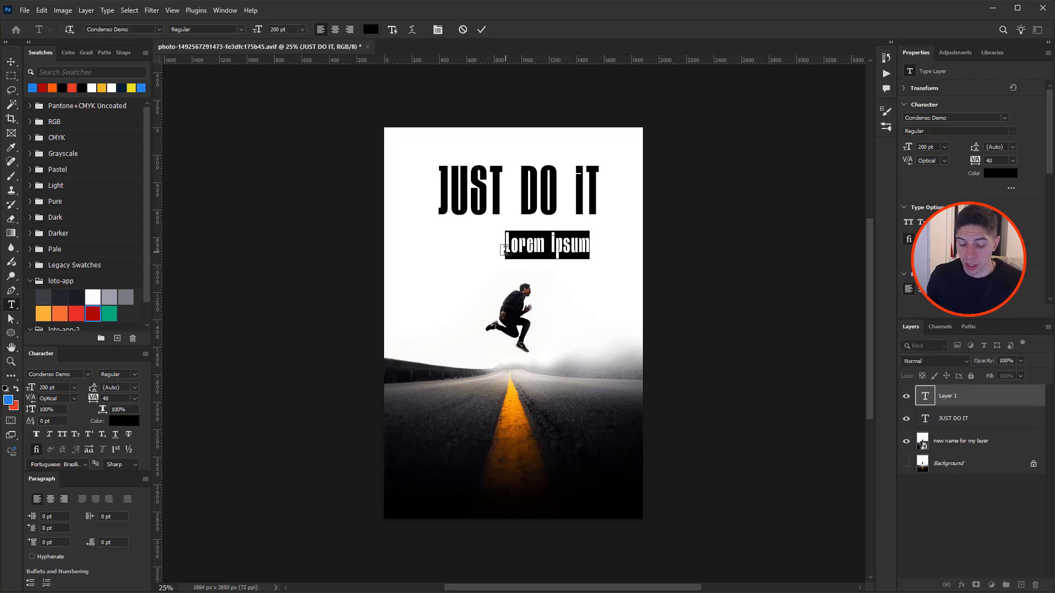
text(LIKE )
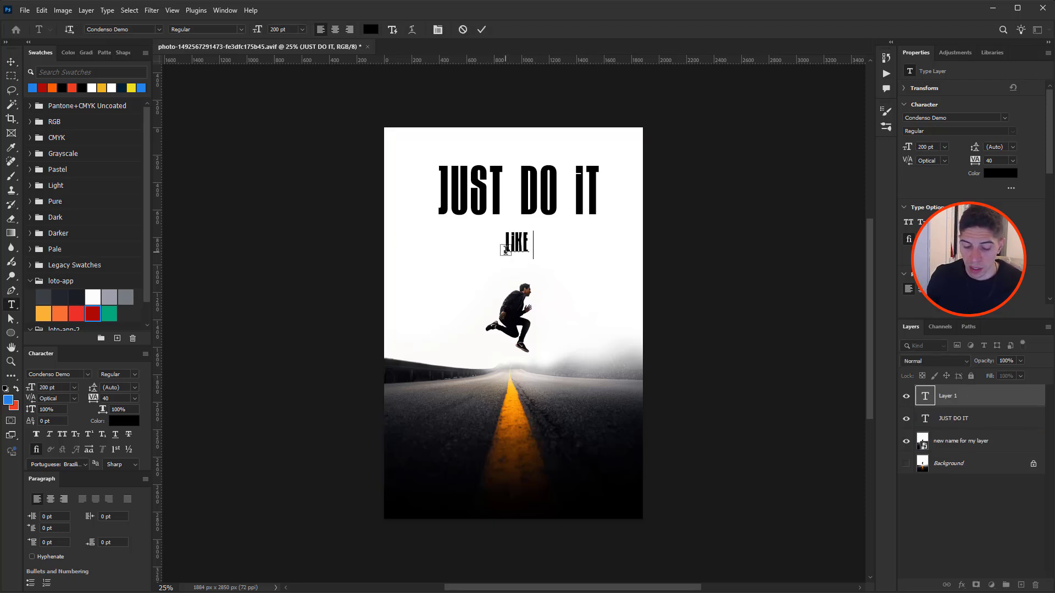
text(NIKE AL)
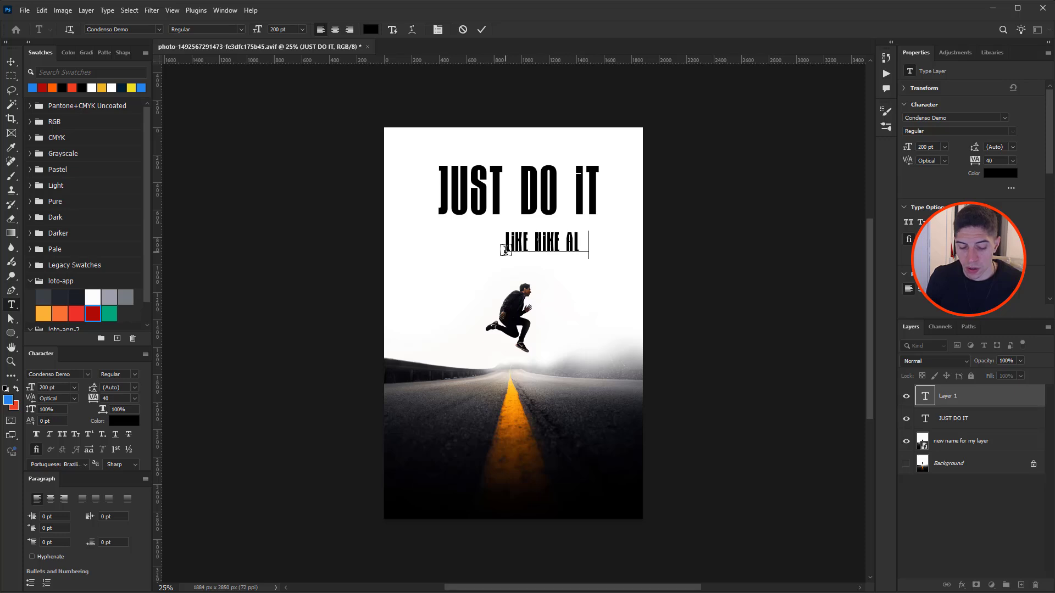
text(WAYS SAYS)
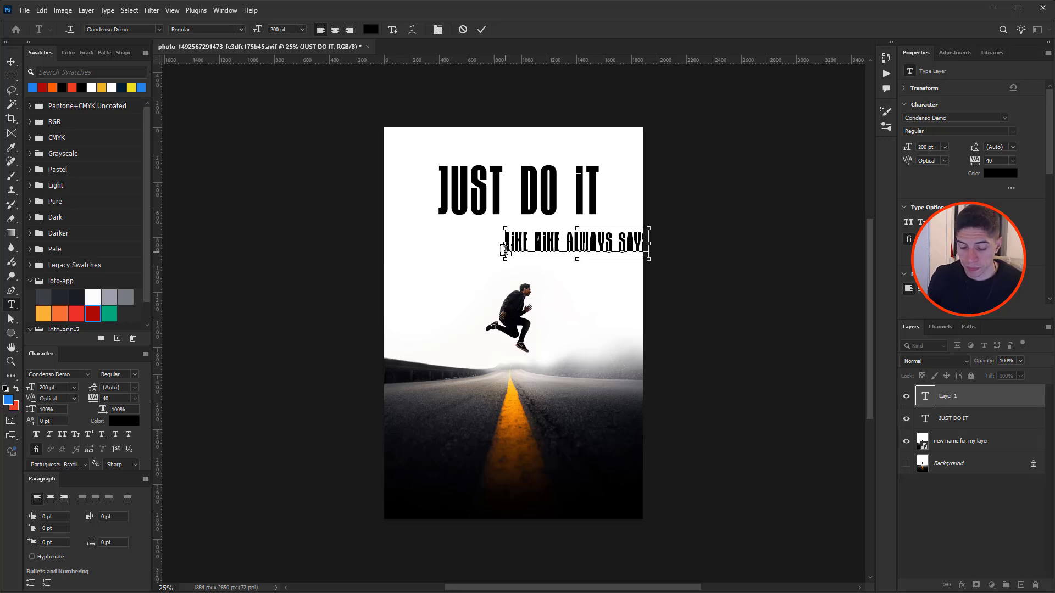
key(ctrl+Return)
Step: Fill the "LIKE NIKE ALWAYS SAYS" text with white and move it onto the dark road near the image's lower edge
key(v)
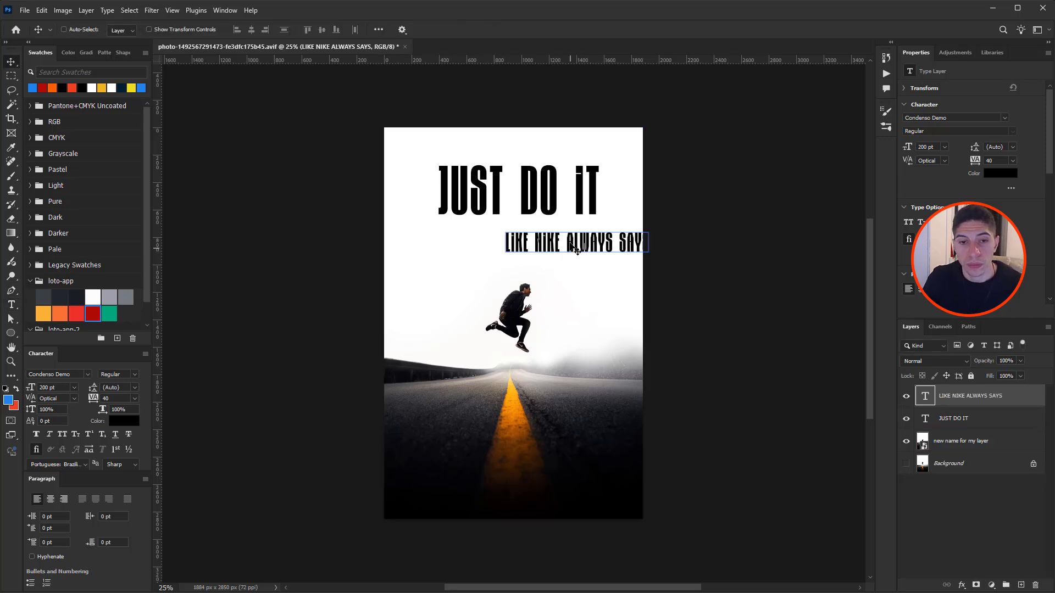
drag(559, 243, 516, 253)
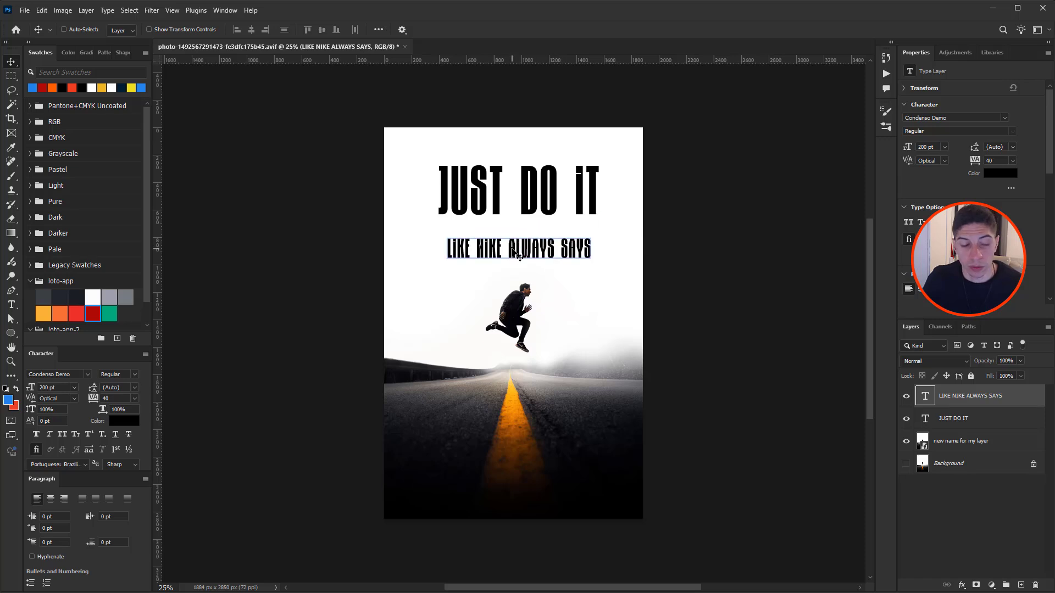
key(d)
key(x)
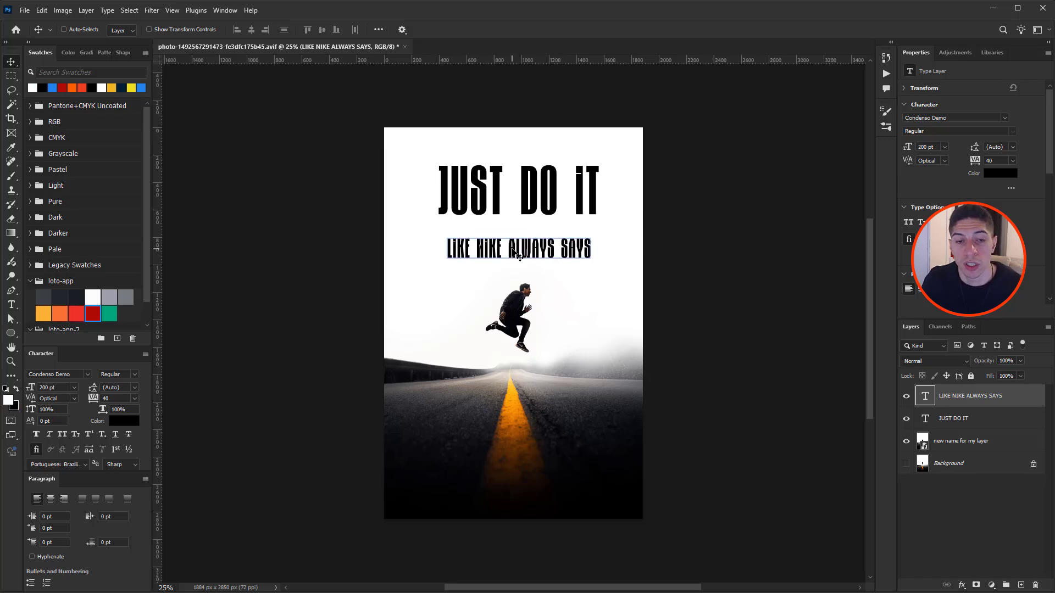
key(alt+BackSpace)
drag(516, 253, 506, 495)
Step: Set the font of the "LIKE NIKE ALWAYS SAYS" text to Lato Light
click(70, 374)
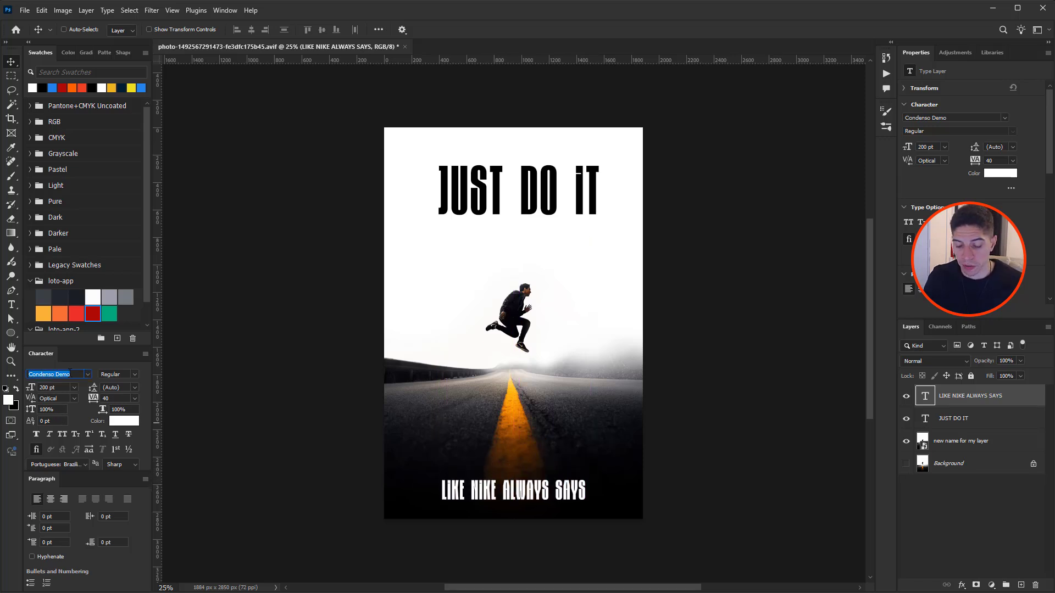
text(lato)
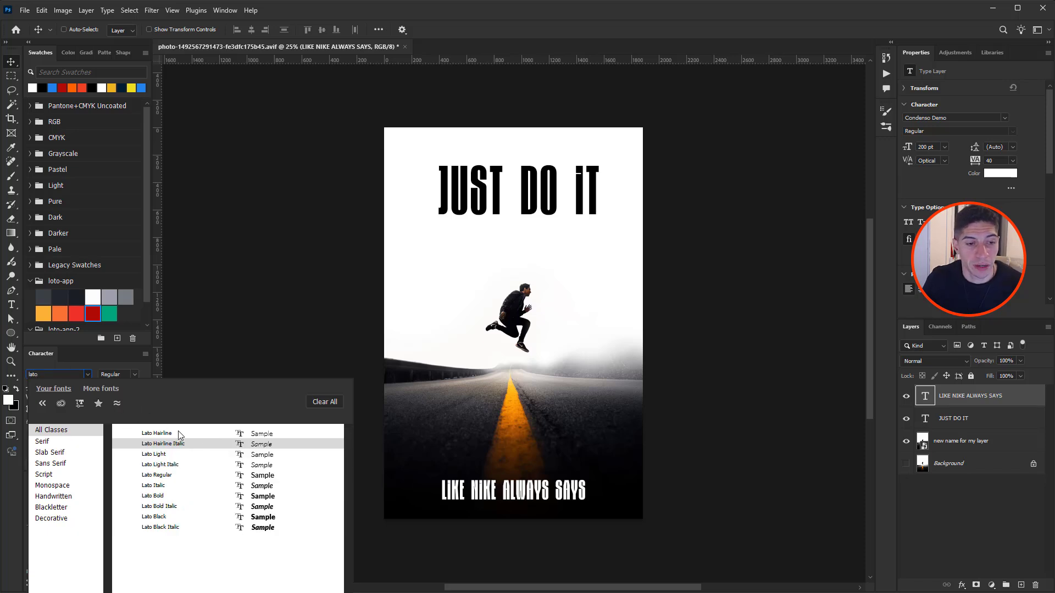
click(169, 454)
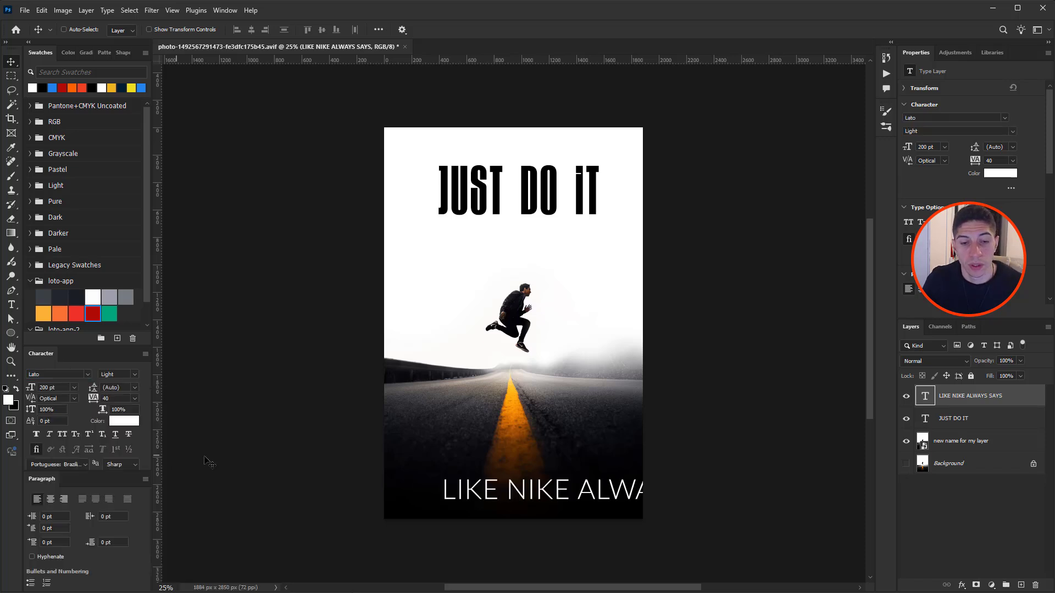
Step: Scale the "LIKE NIKE ALWAYS SAYS" text down to about 75 pt and center it horizontally near the image's lower edge
drag(541, 497, 501, 496)
key(ctrl+t)
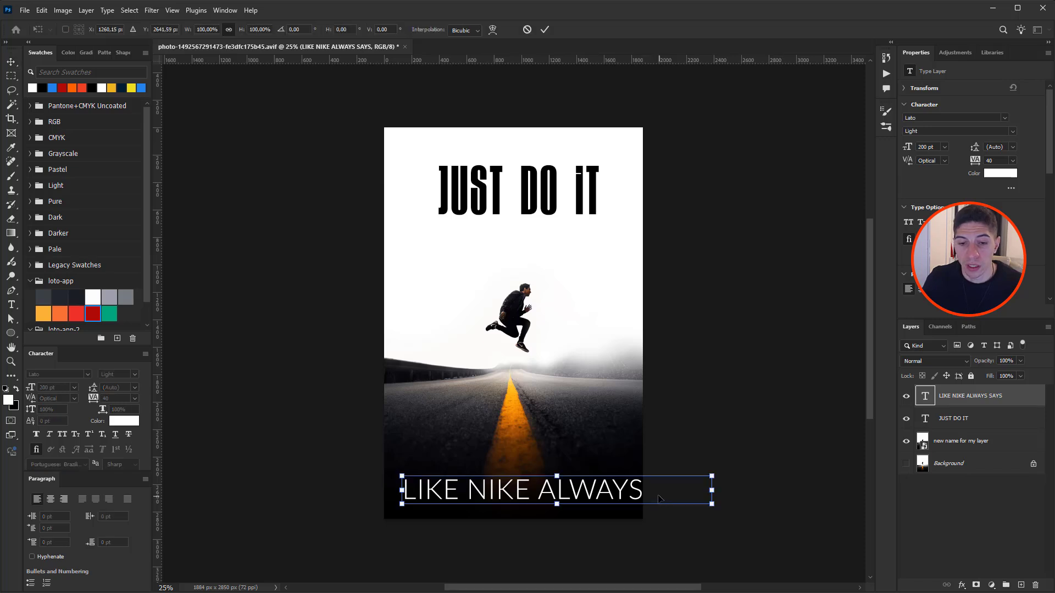
drag(711, 490, 547, 493)
key(Return)
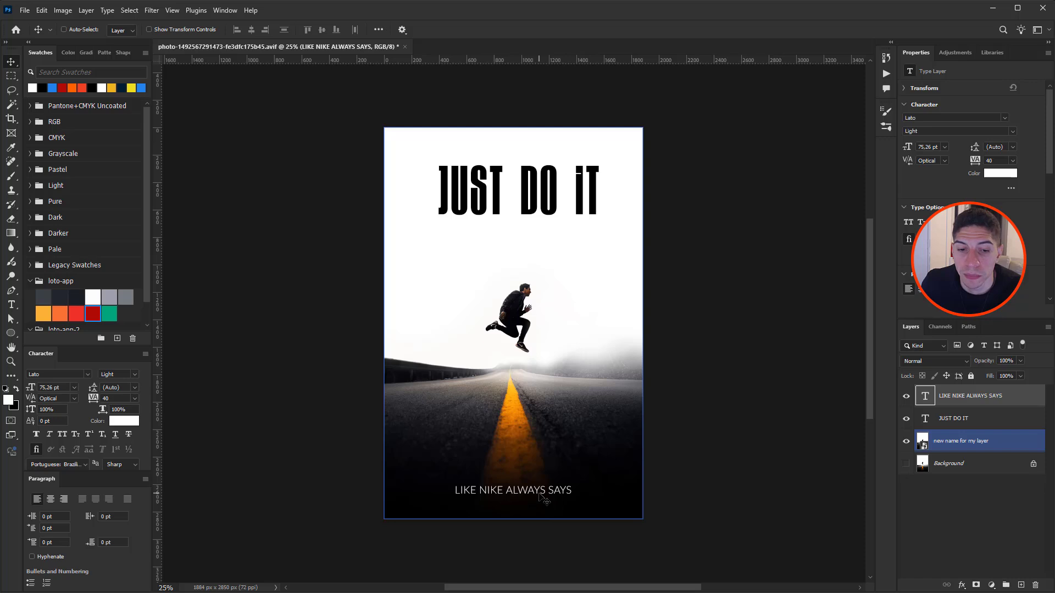
Step: Reposition the "LIKE NIKE ALWAYS SAYS" text higher along the orange road line, selecting it and the headline directly on the canvas
drag(542, 493, 541, 483)
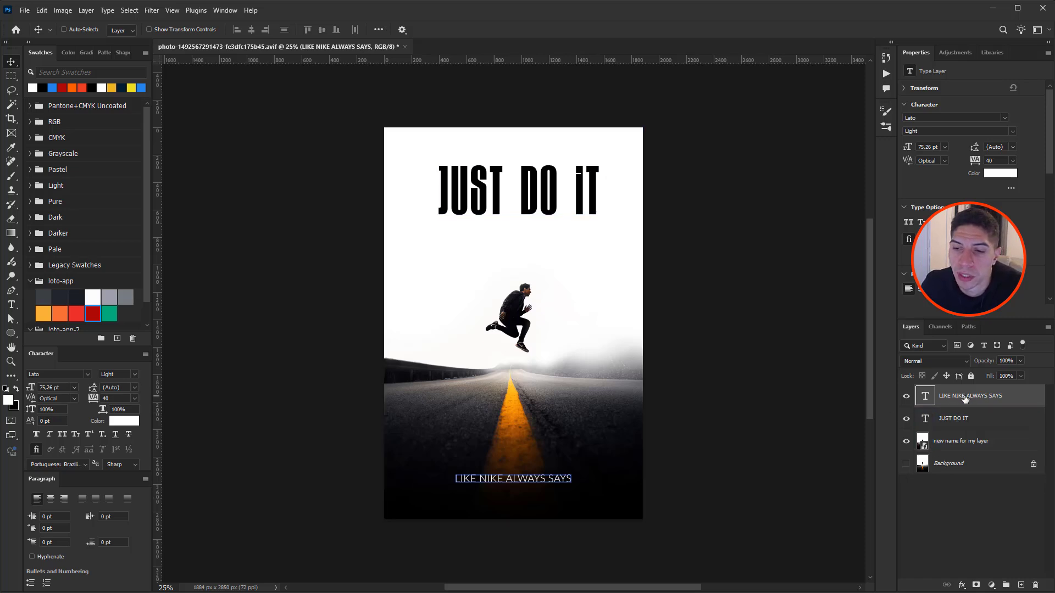
drag(549, 482, 542, 434)
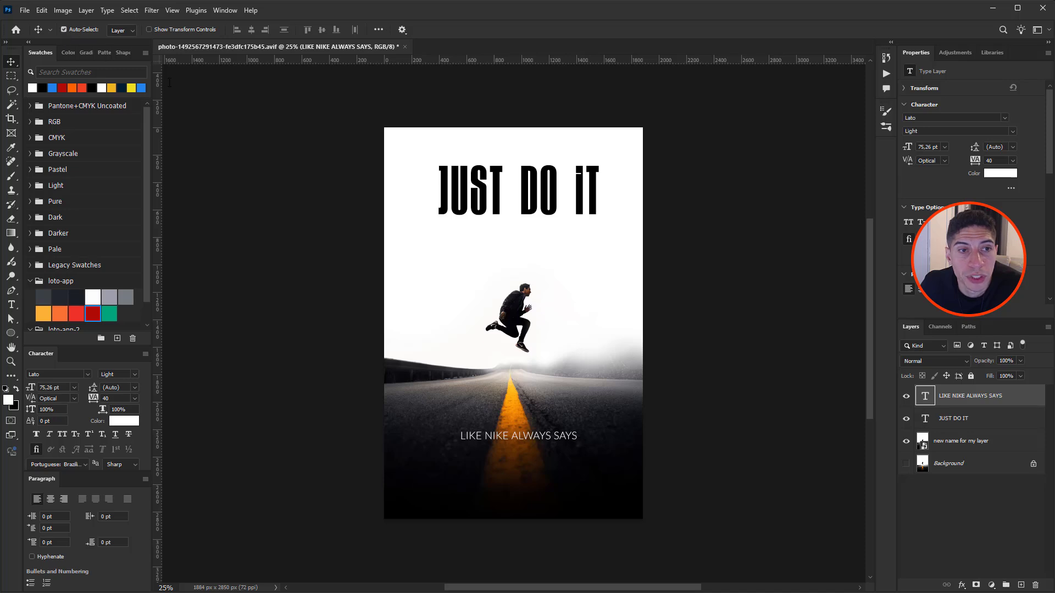
click(499, 183)
mouse_move(501, 186)
mouse_down()
mouse_move(497, 236)
mouse_move(502, 179)
mouse_up()
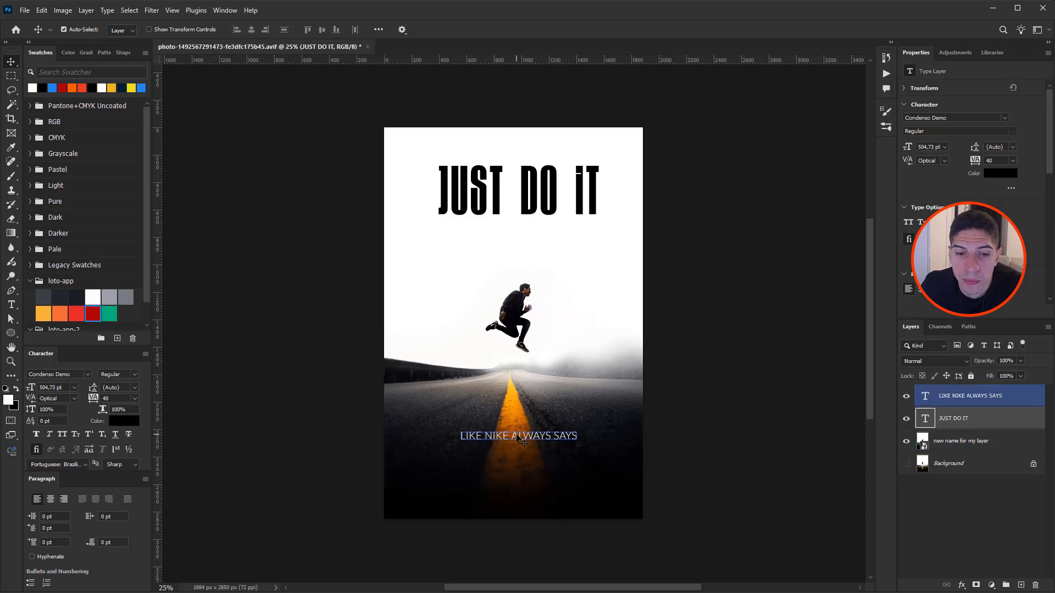
mouse_move(517, 438)
mouse_down()
mouse_move(520, 465)
mouse_move(526, 451)
mouse_up()
click(952, 415)
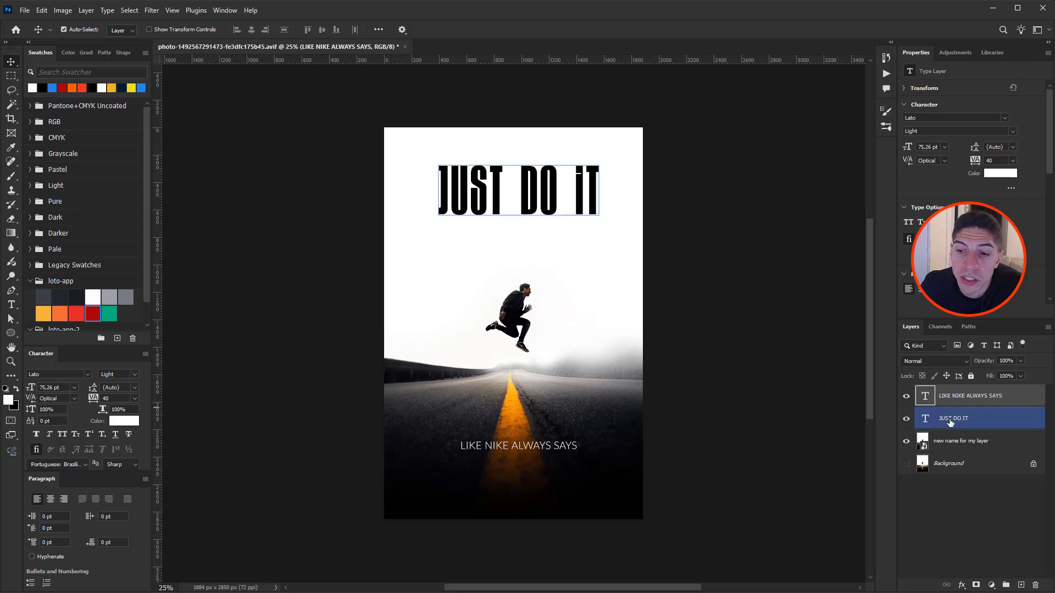
click(530, 449)
drag(530, 451, 502, 473)
Step: Examine how temporary Auto-Select picks out the headline and tagline layers directly on the canvas
click(526, 200)
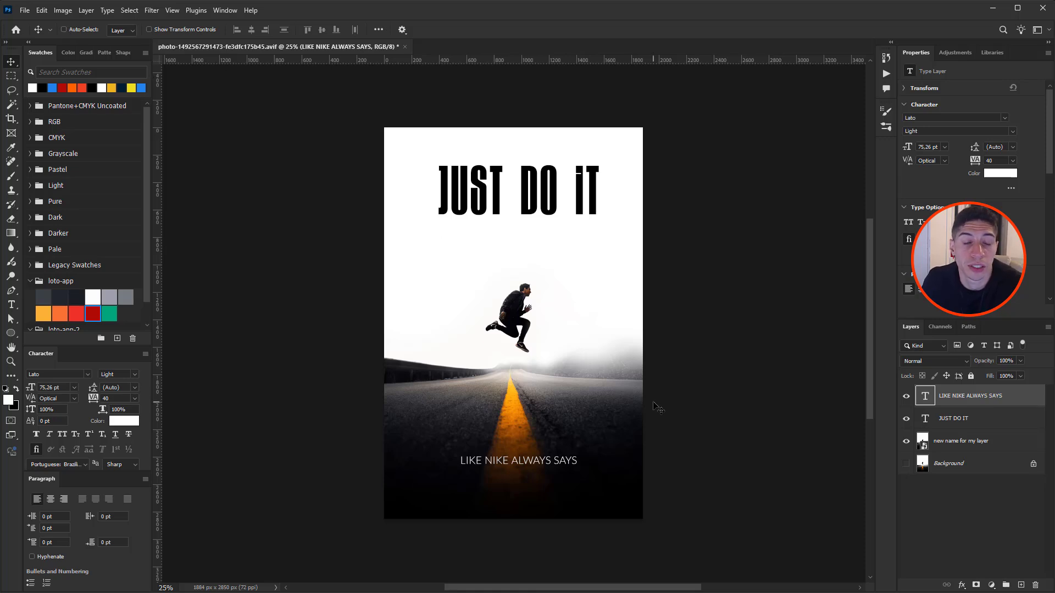
key(ctrl)
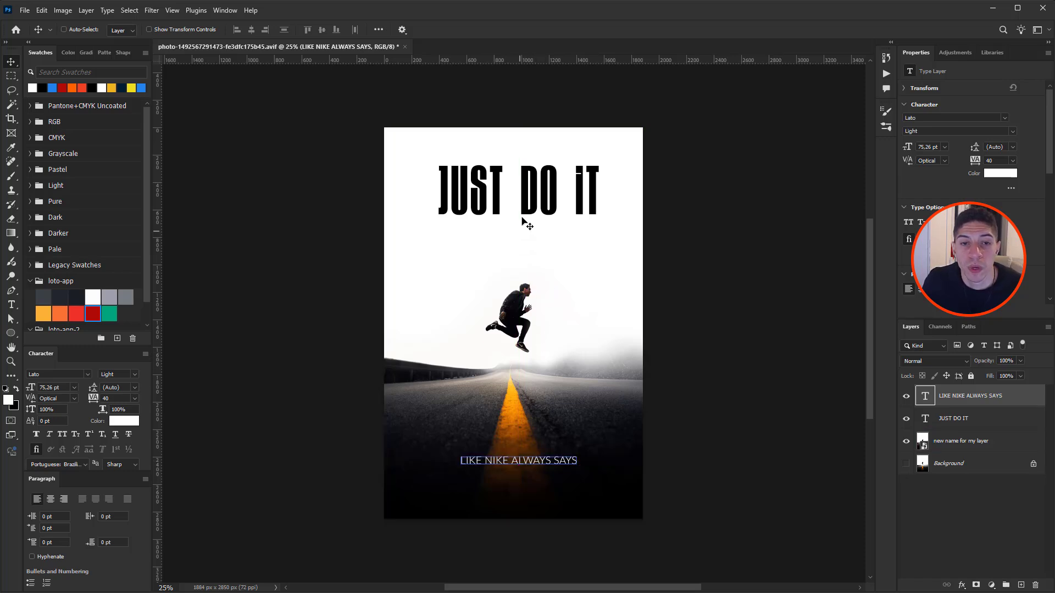
ctrl+click(528, 189)
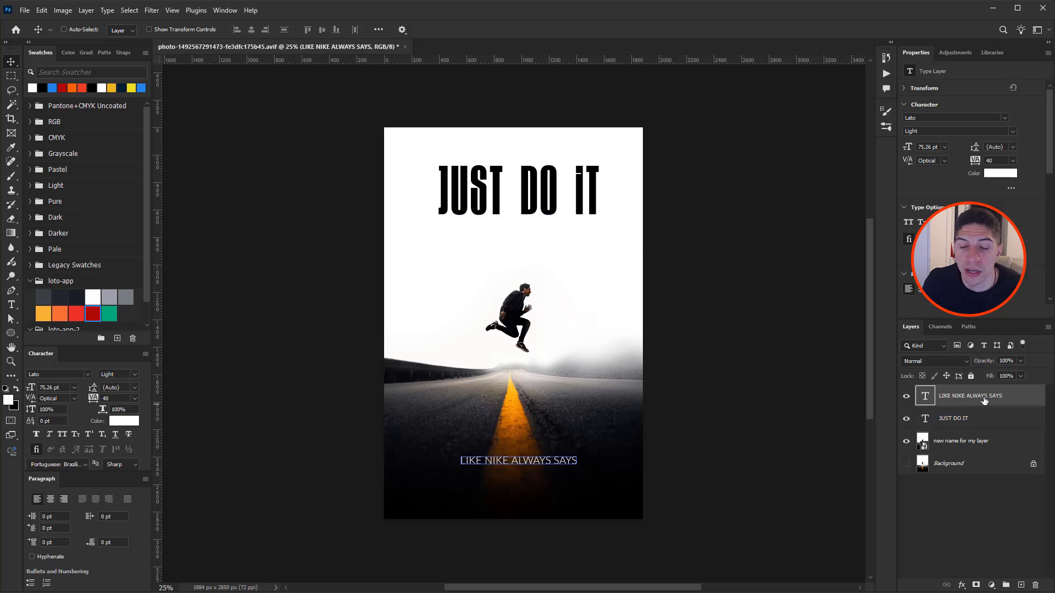
ctrl+click(555, 195)
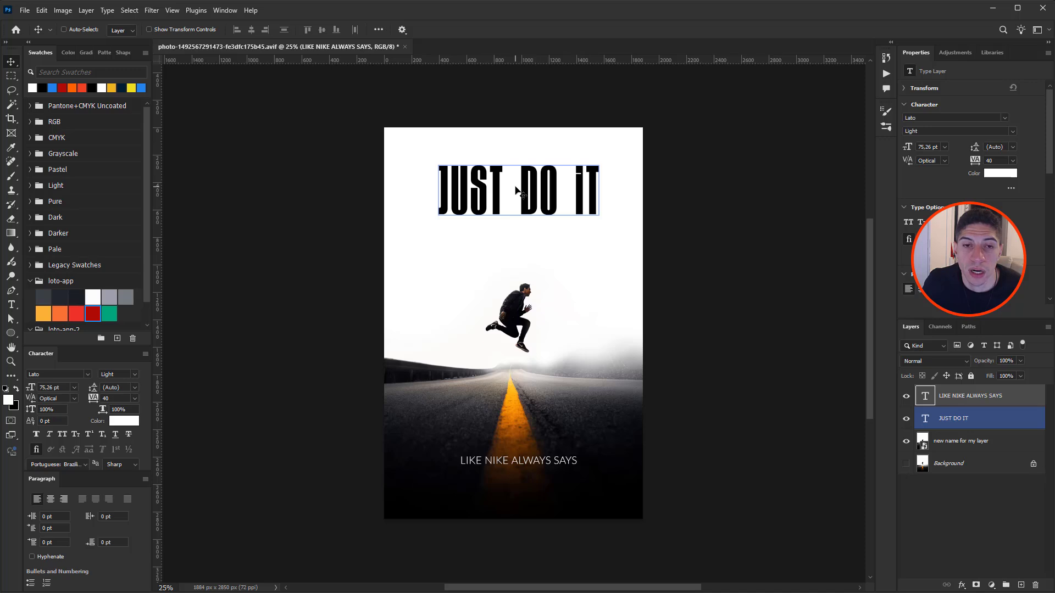
drag(519, 190, 582, 443)
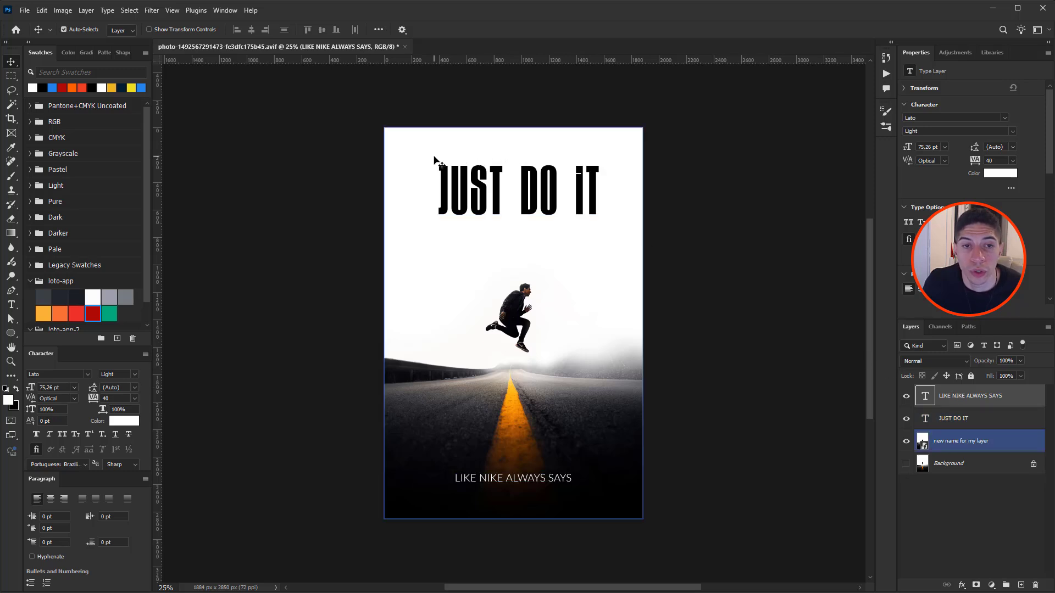
Step: Using temporary Auto-Select, move the "JUST DO IT" headline down to just above the jumping man and nudge the tagline slightly upward
key(ctrl)
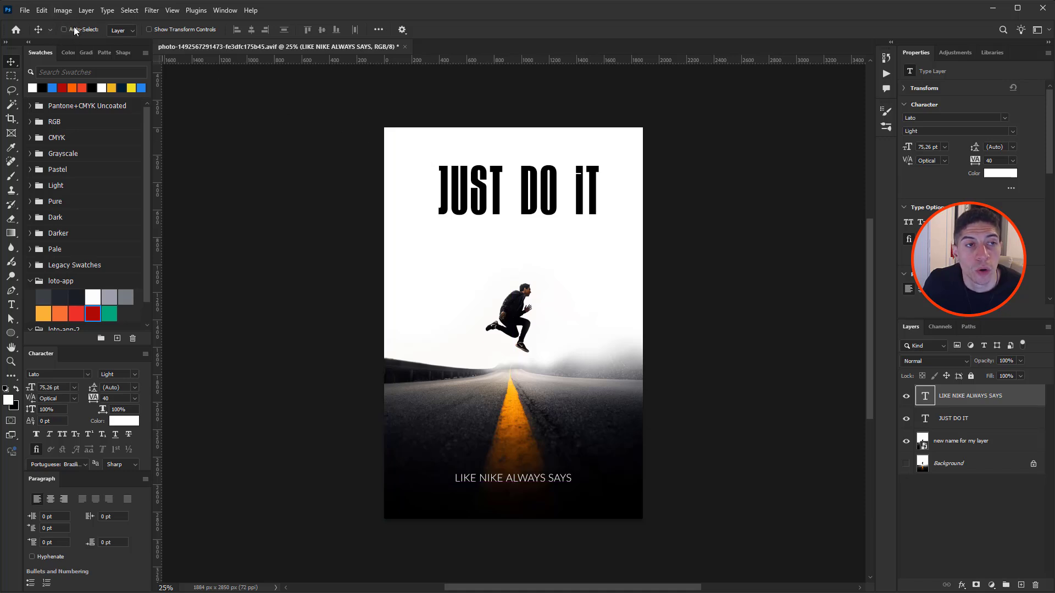
key(ctrl)
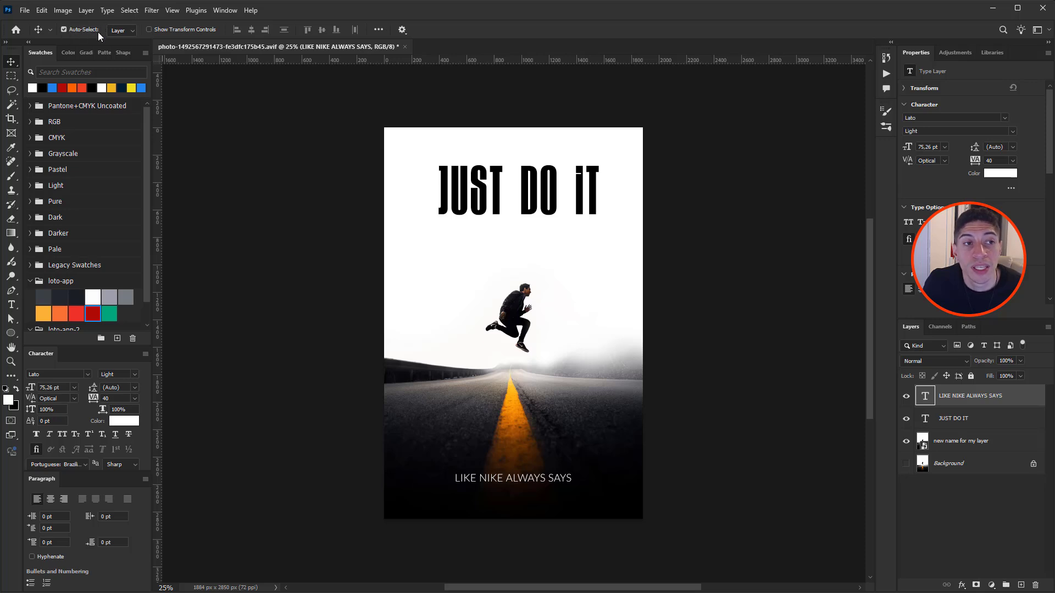
key(ctrl)
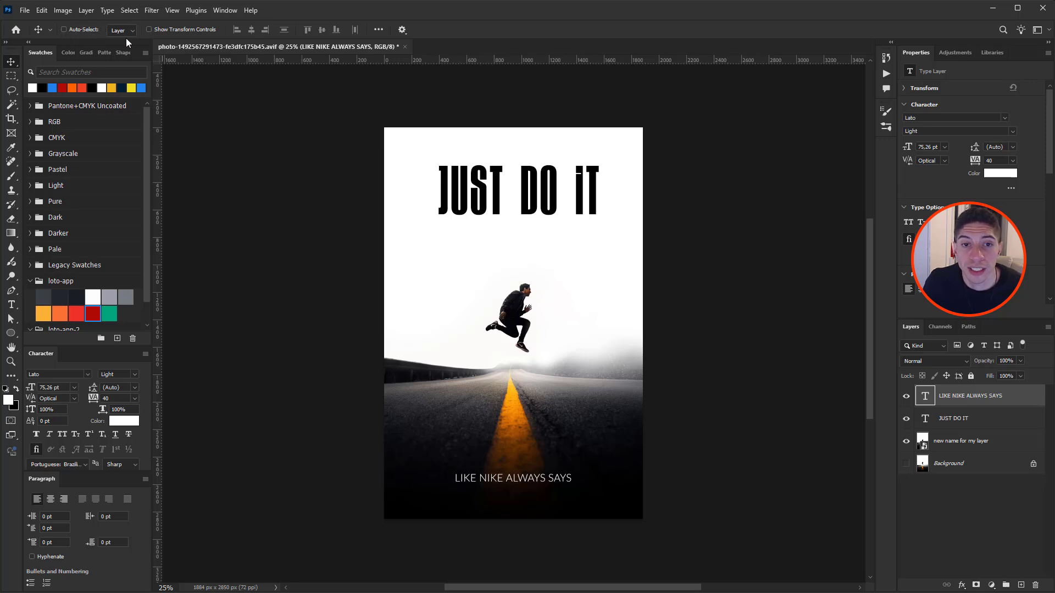
key(ctrl)
drag(475, 178, 477, 220)
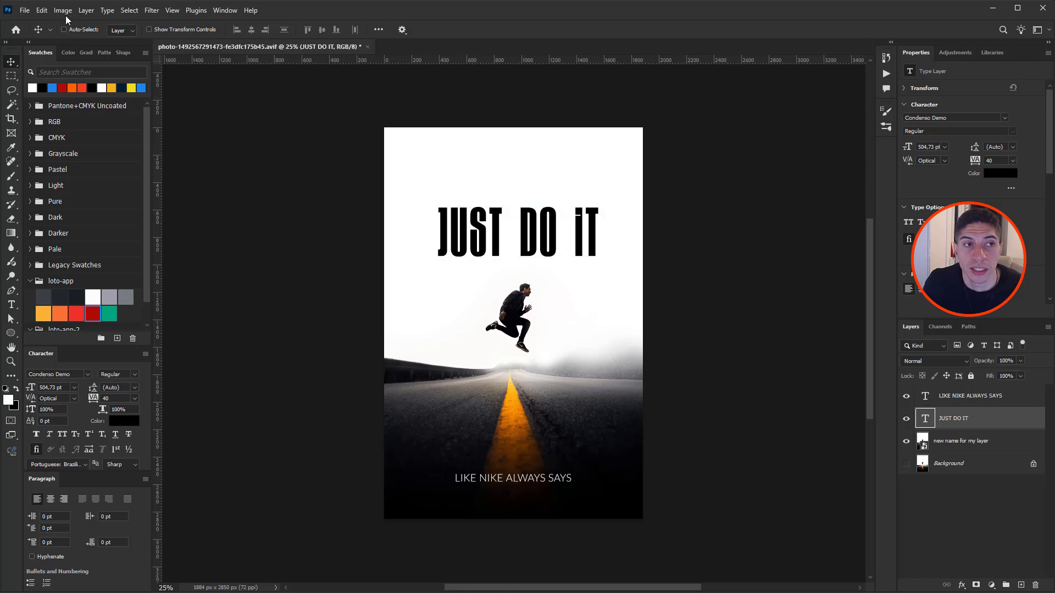
mouse_move(515, 471)
mouse_down()
mouse_move(515, 483)
mouse_move(514, 454)
mouse_move(515, 499)
mouse_move(513, 474)
mouse_up()
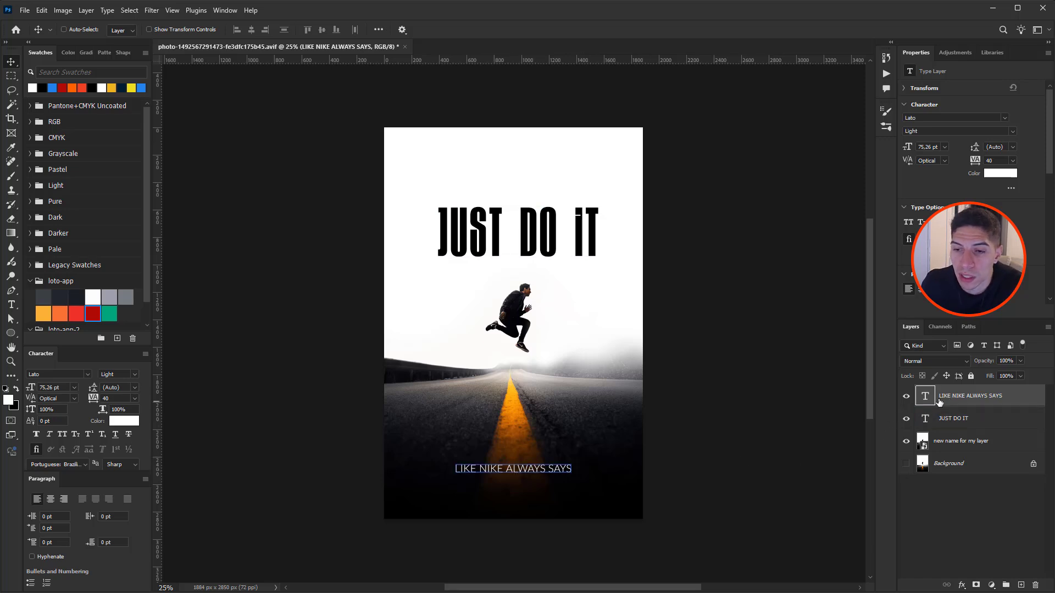
Step: Try duplicating the tagline layer and placing the copy just beneath the original, removing each copy
drag(956, 400, 1022, 583)
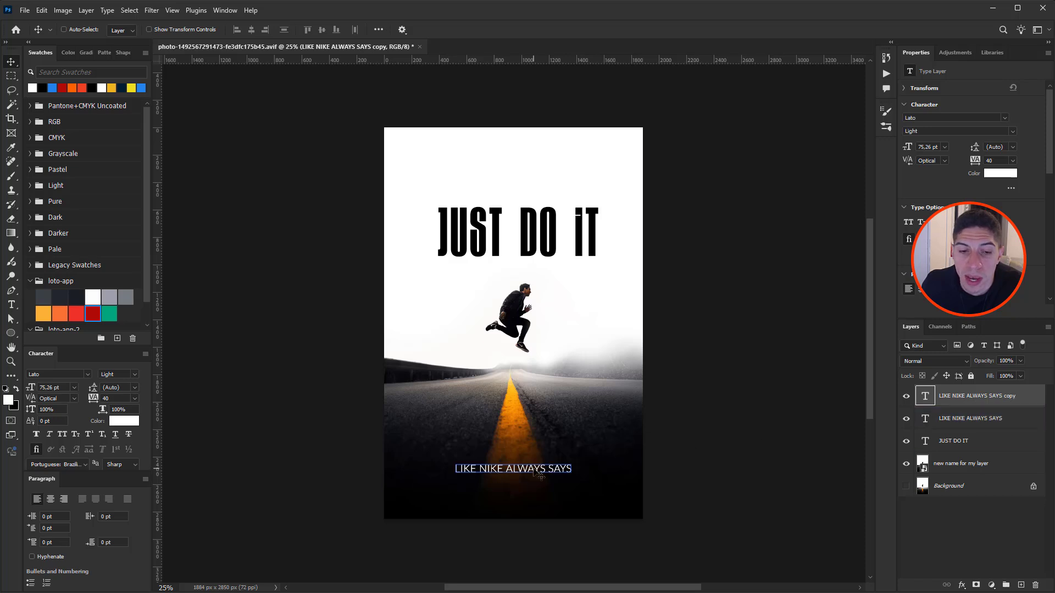
drag(534, 473, 534, 488)
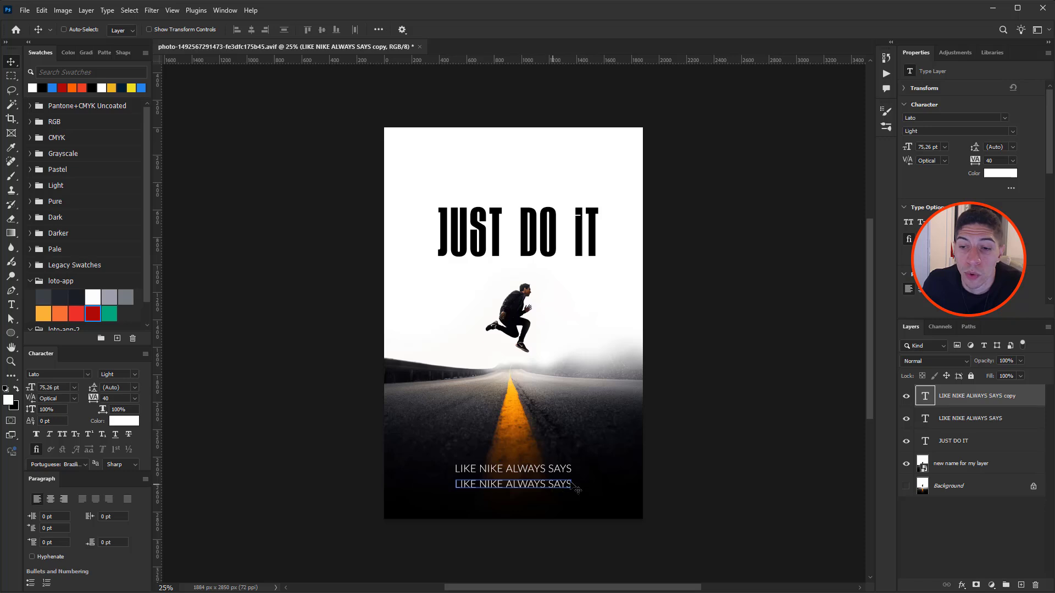
drag(968, 396, 1036, 585)
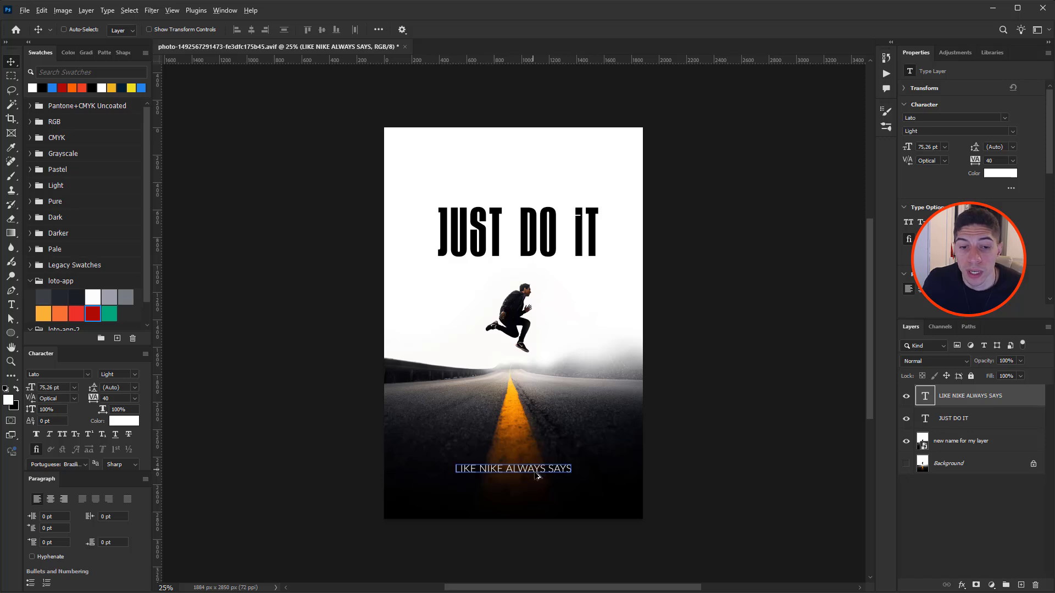
mouse_move(538, 476)
mouse_down()
mouse_move(560, 486)
mouse_move(538, 491)
mouse_up()
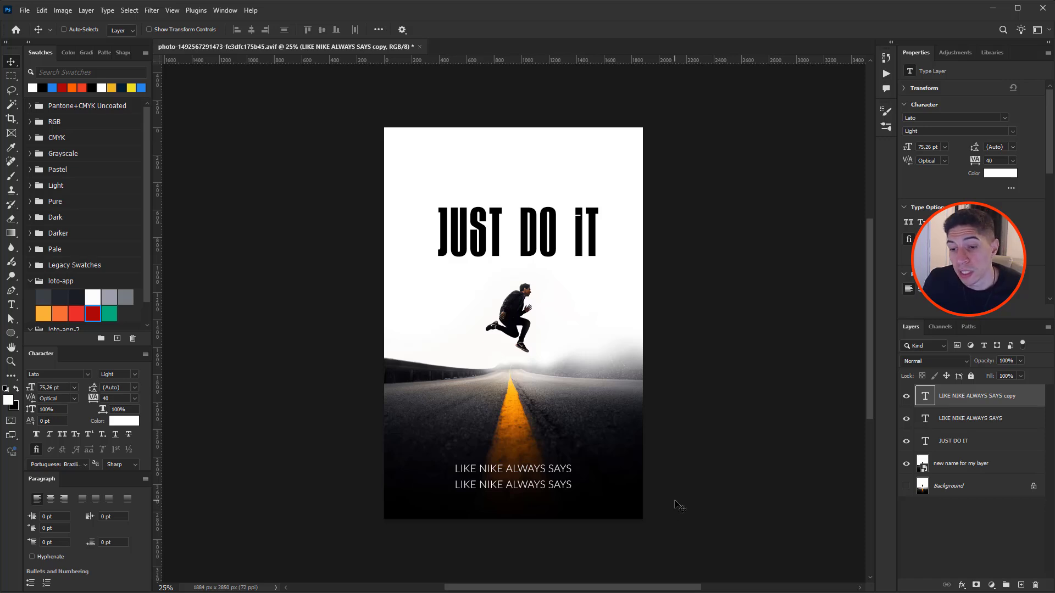
key(ctrl+z)
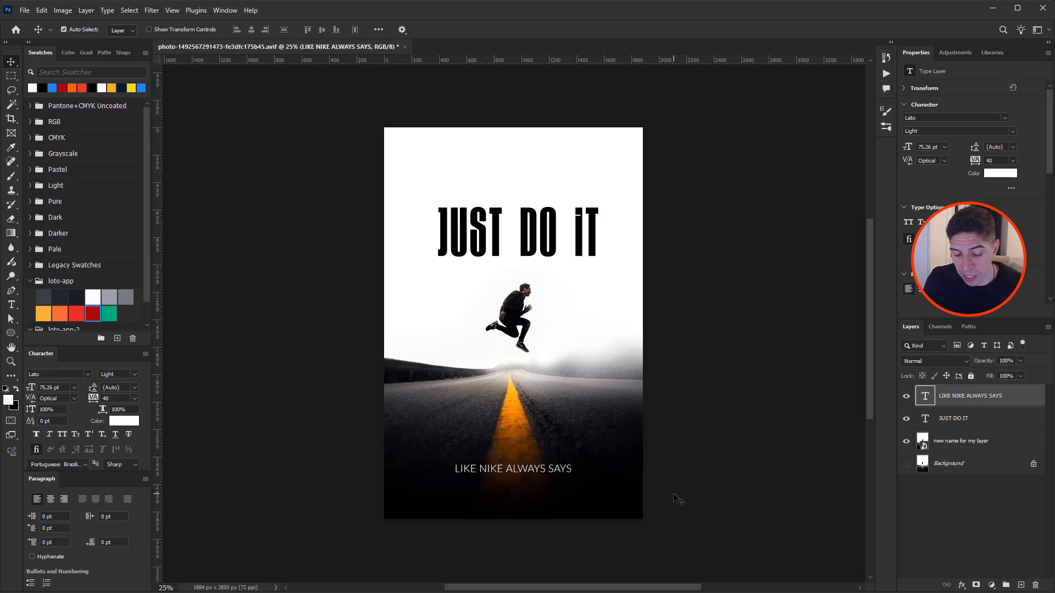
Step: Duplicate the "LIKE NIKE ALWAYS SAYS" layer repeatedly and undo the extra duplicates, keeping a single copy
key(ctrl+j)
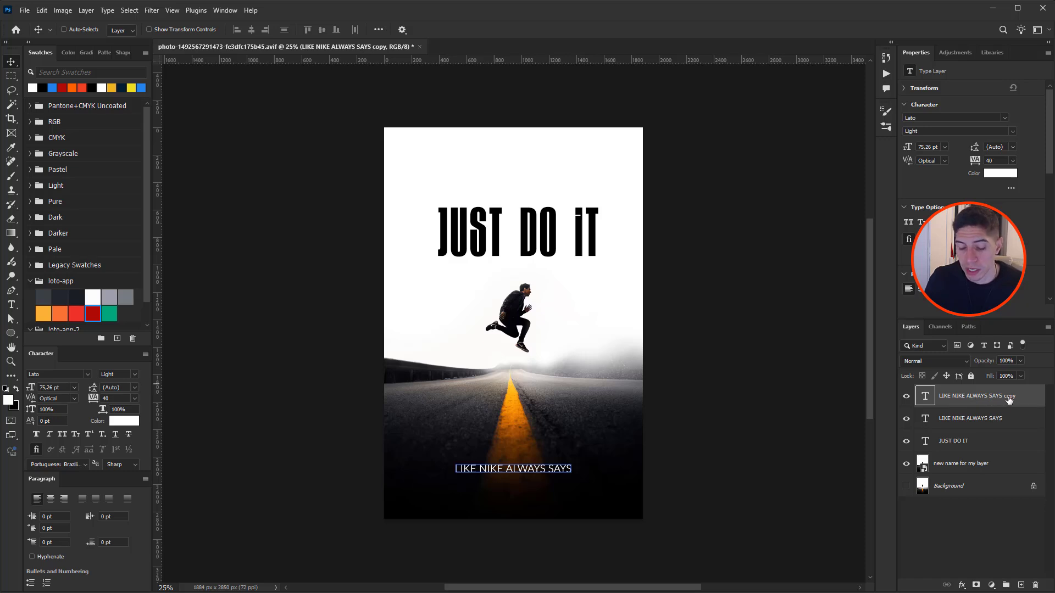
key(ctrl)
key(ctrl+j)
key(ctrl+j)
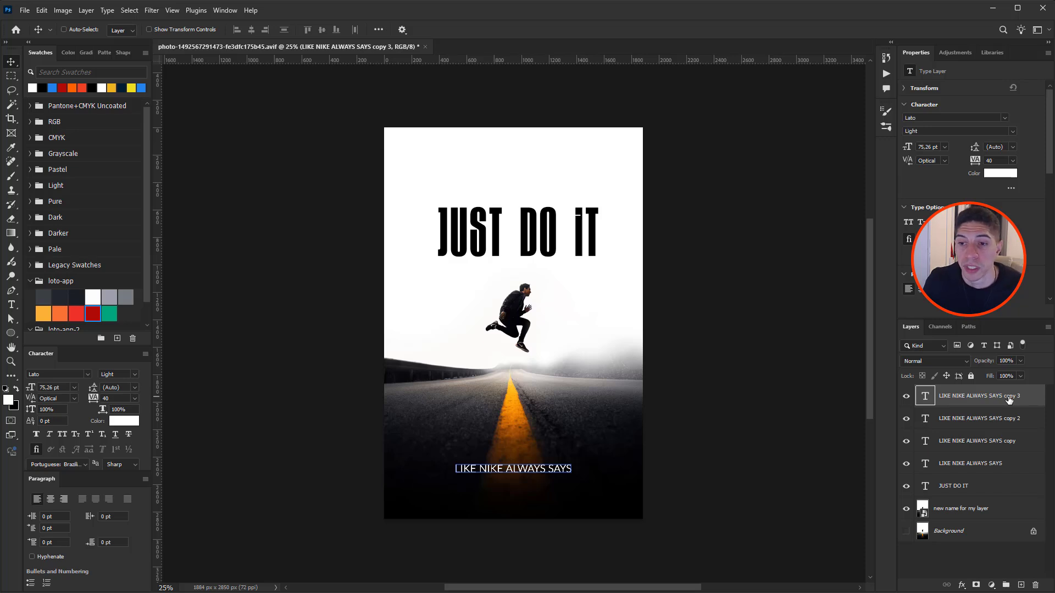
key(ctrl+z)
key(ctrl+z)
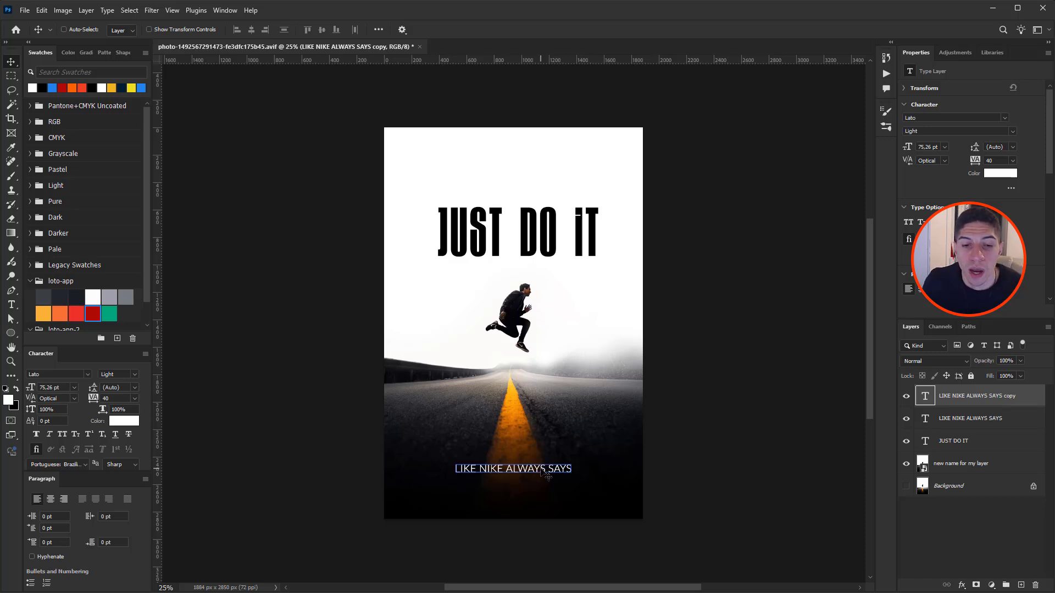
Step: Move the tagline copy around the road and place it just below the original tagline
drag(541, 472, 550, 429)
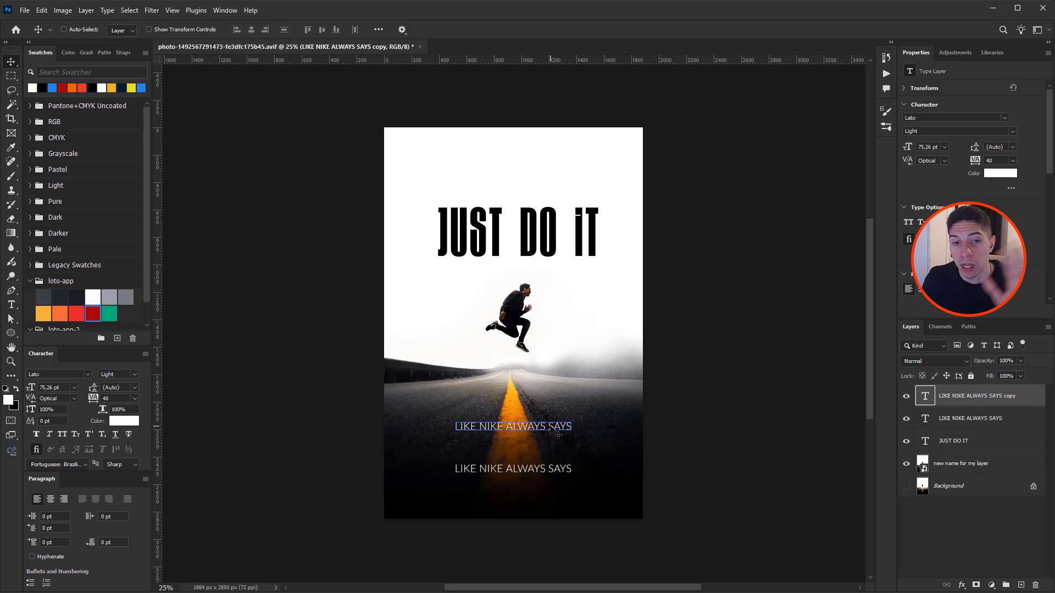
drag(542, 431, 531, 451)
drag(528, 393, 529, 395)
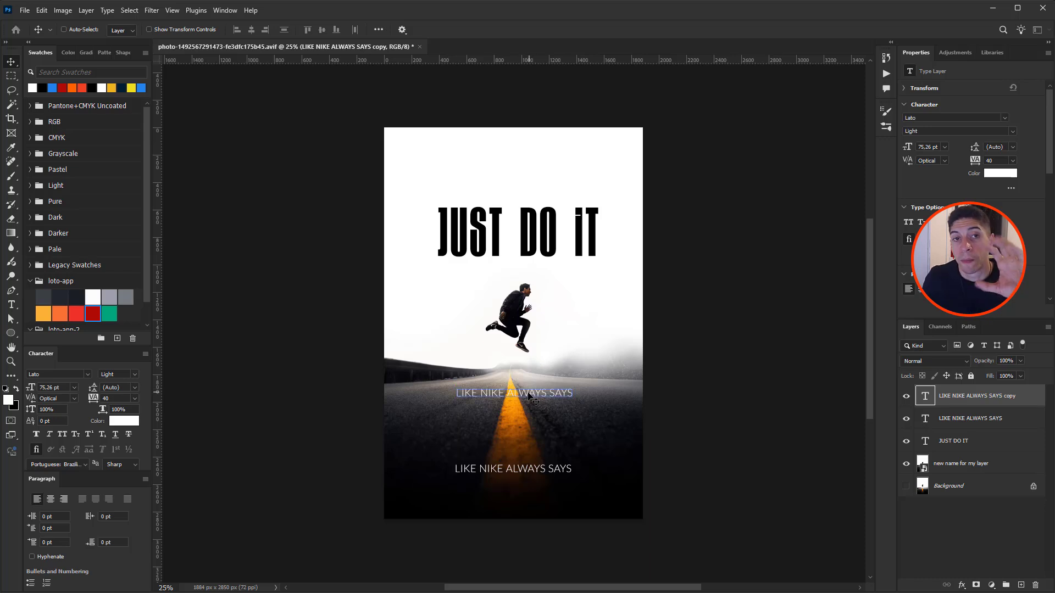
drag(530, 395, 448, 404)
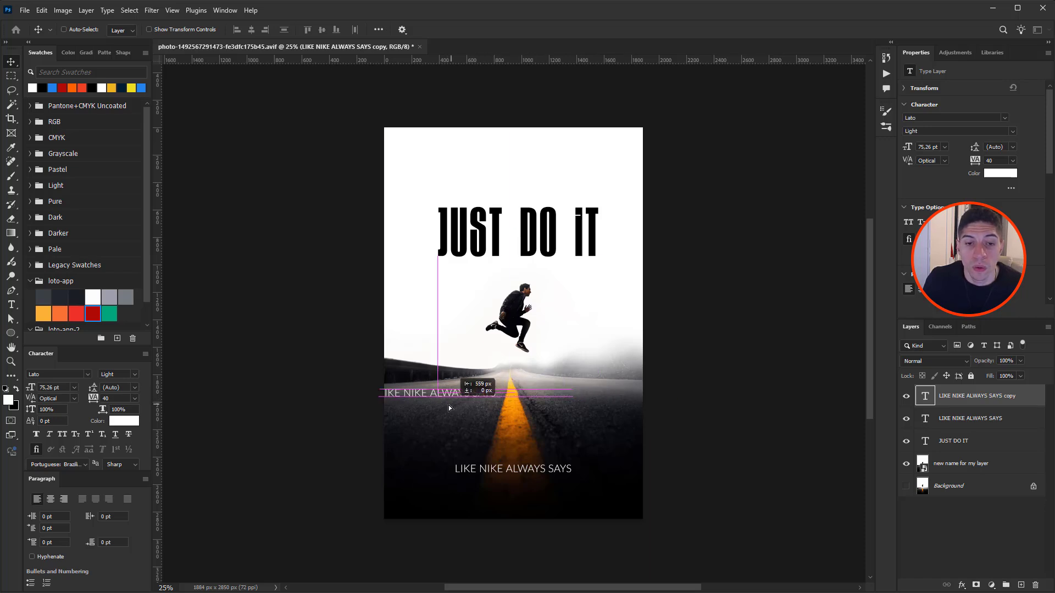
drag(572, 396, 467, 401)
drag(544, 401, 525, 490)
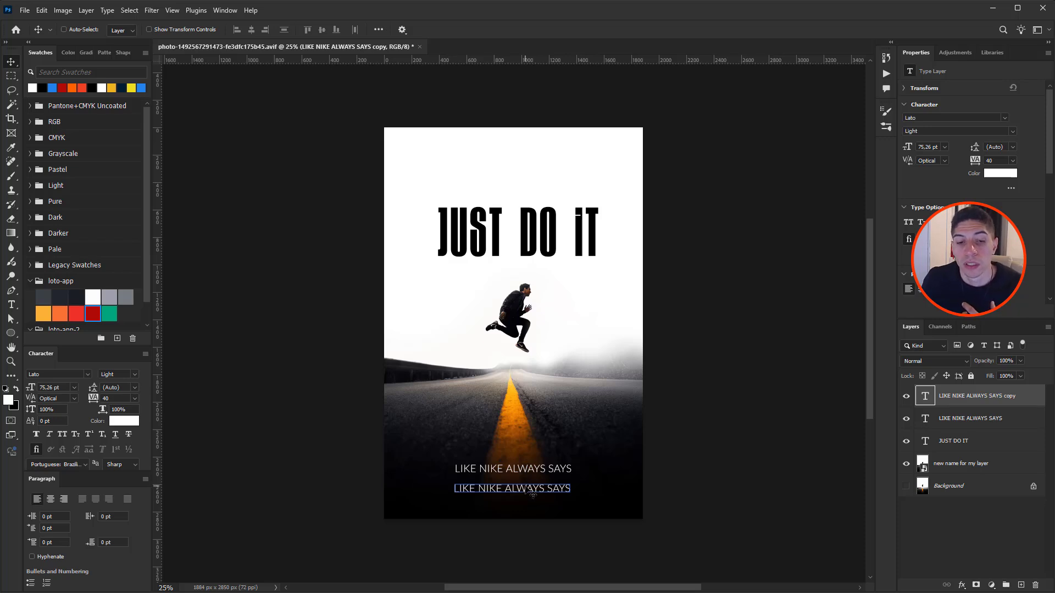
ctrl+click(532, 493)
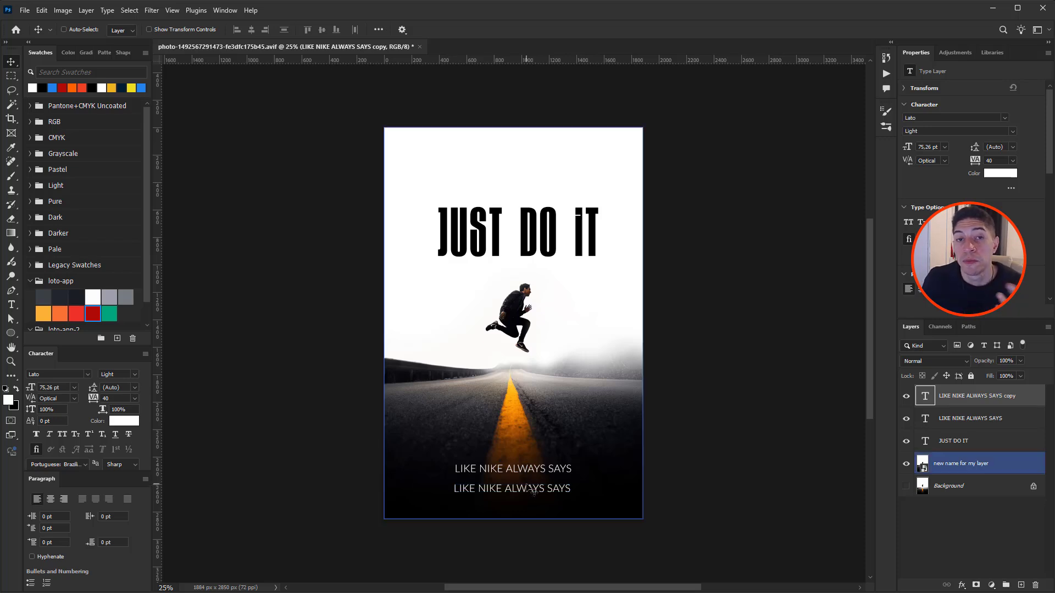
ctrl+click(531, 473)
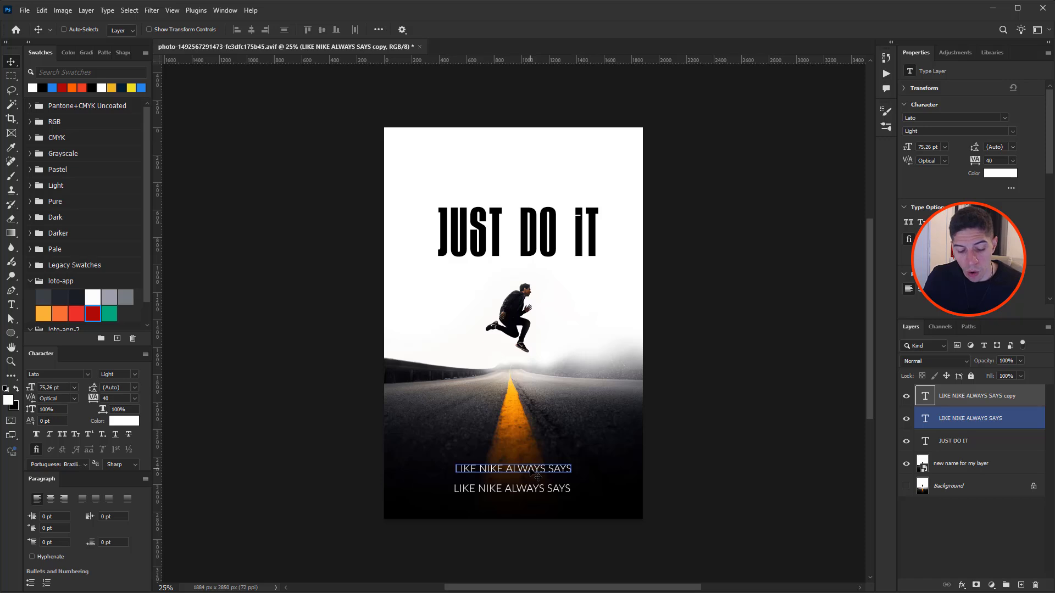
key(ctrl)
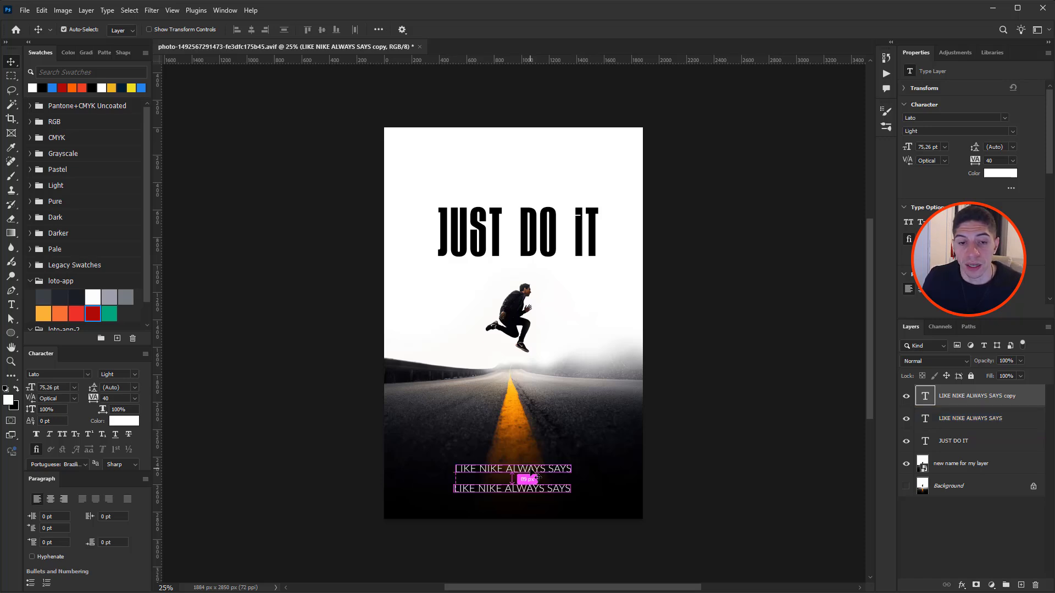
Step: Scale the tagline copy up to about 119 pt and center it directly beneath the smaller tagline
key(ctrl+t)
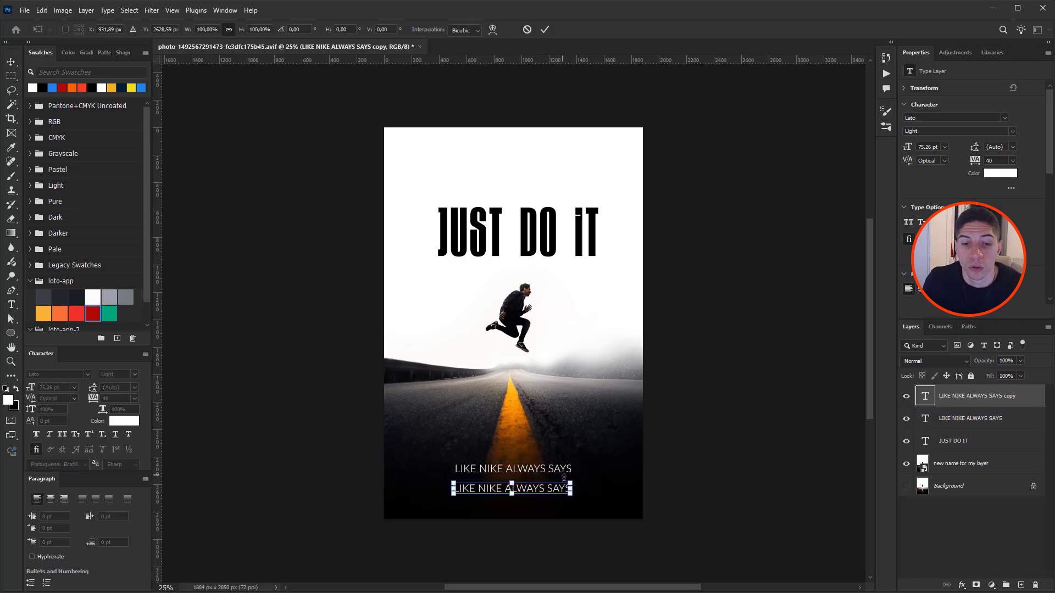
drag(571, 482, 641, 424)
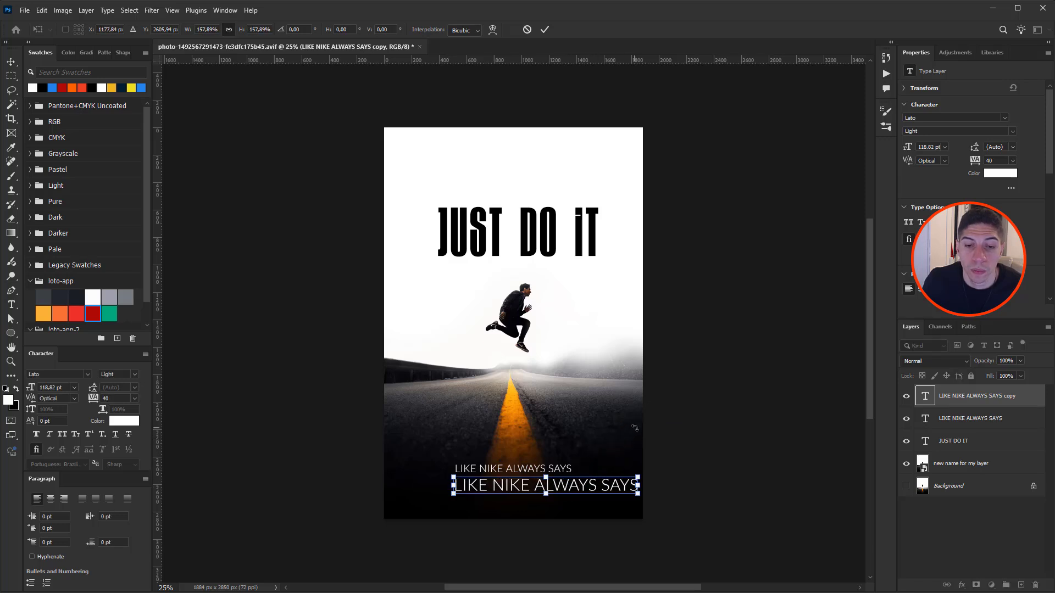
key(Return)
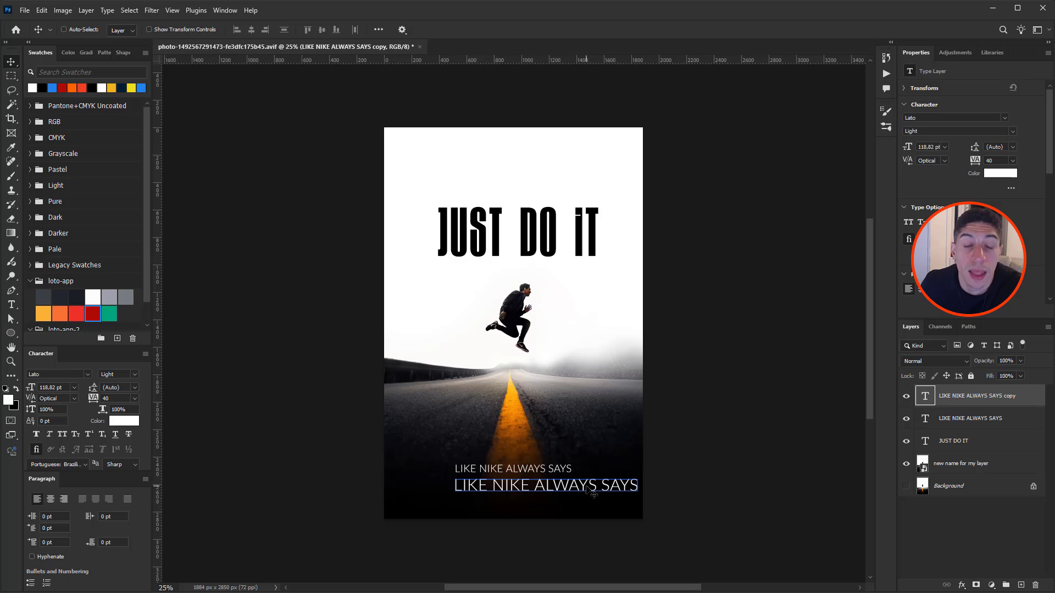
drag(593, 491, 553, 443)
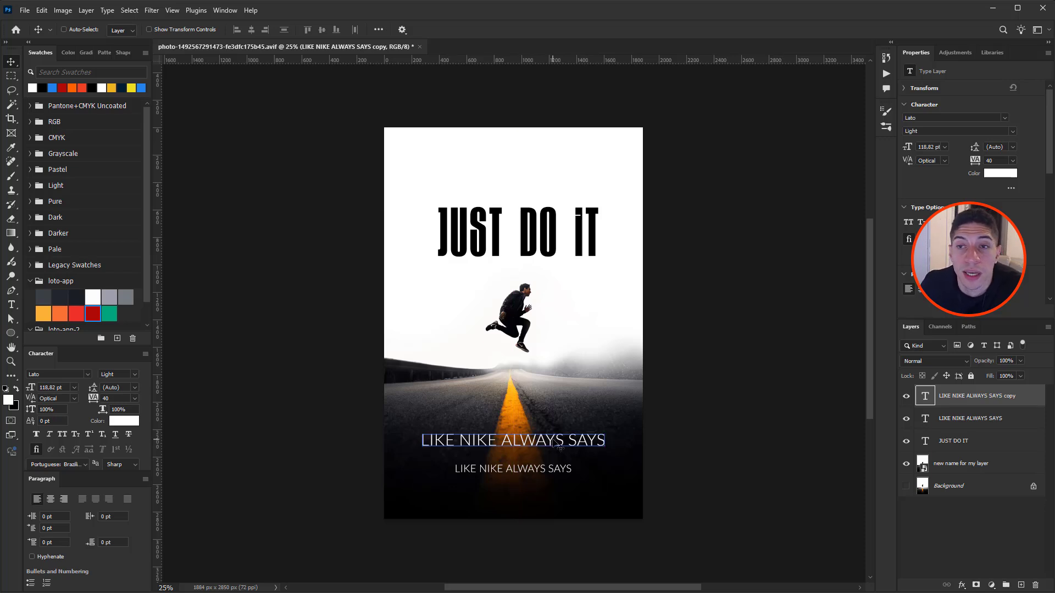
ctrl+click(560, 439)
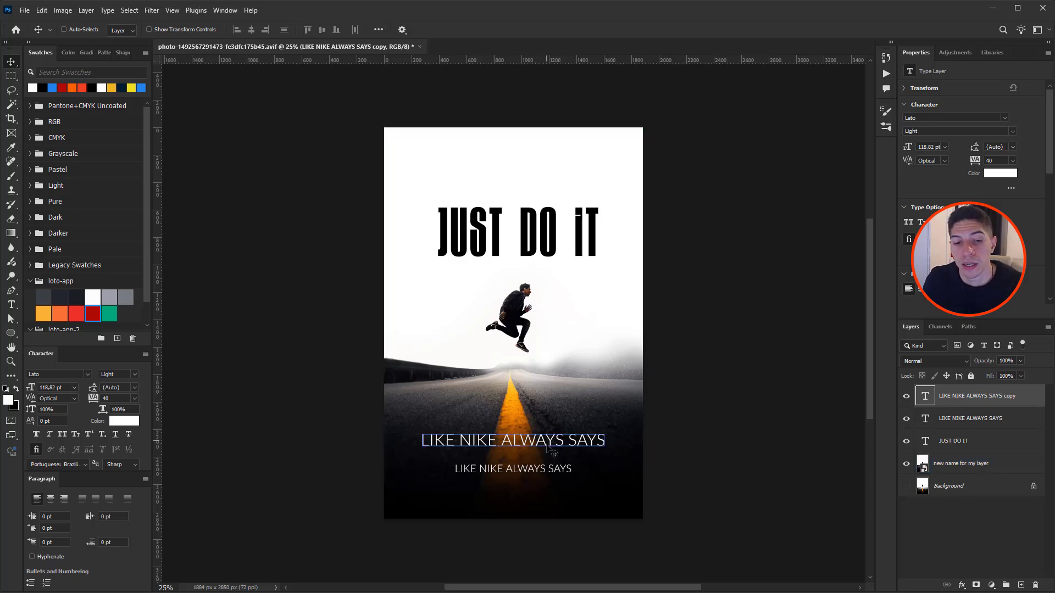
drag(549, 448, 548, 487)
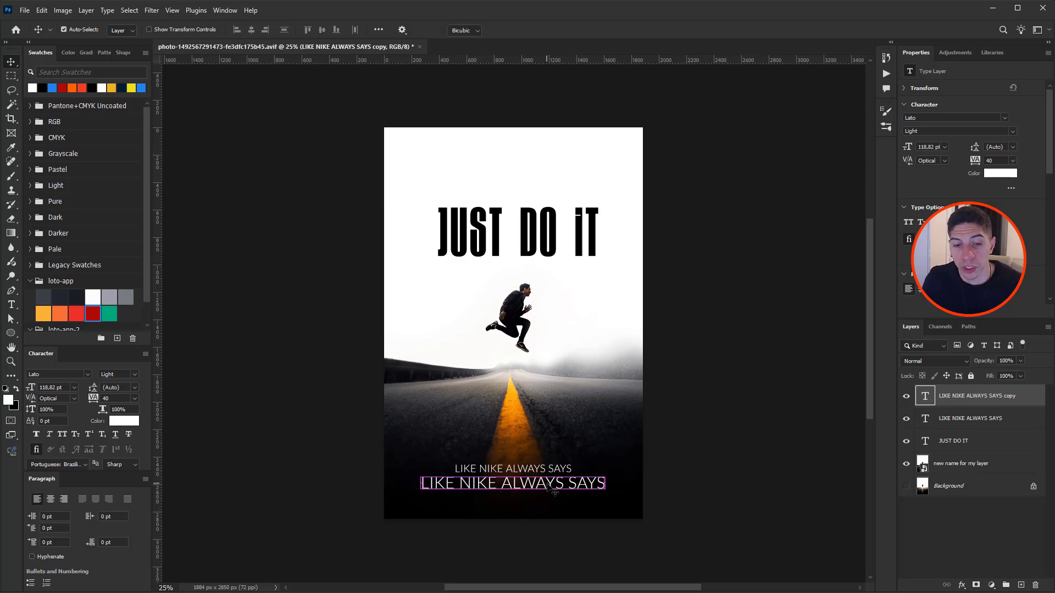
Step: Shrink and narrow the tagline copy to 95.2 pt and center it directly beneath the original tagline
key(ctrl+t)
drag(607, 472, 529, 506)
drag(580, 463, 514, 476)
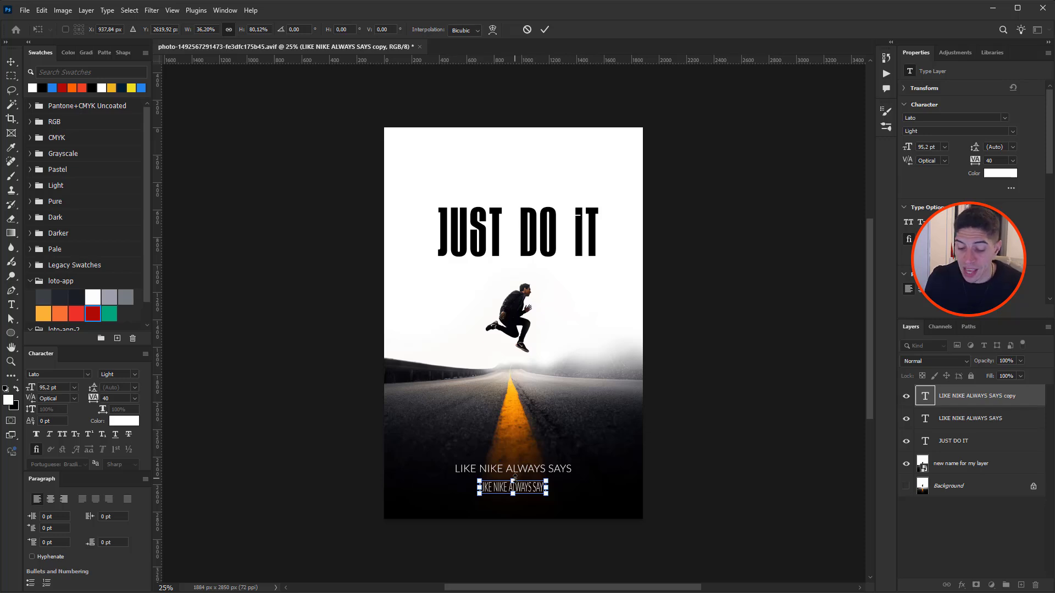
key(Return)
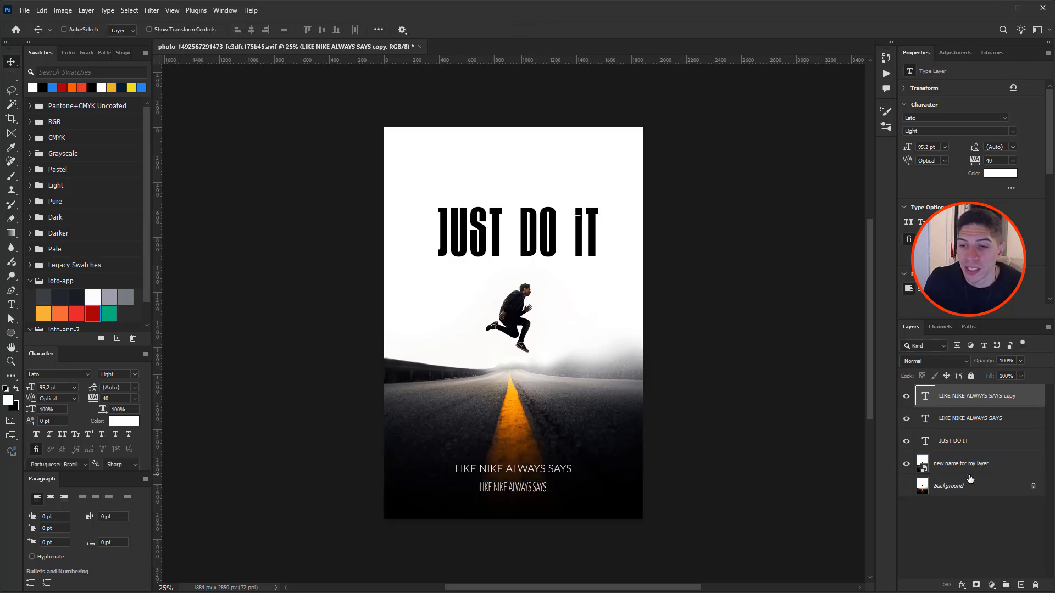
Step: Try squashing the "new name for my layer" smart object to about 67% height and stretch it back to full height
click(963, 470)
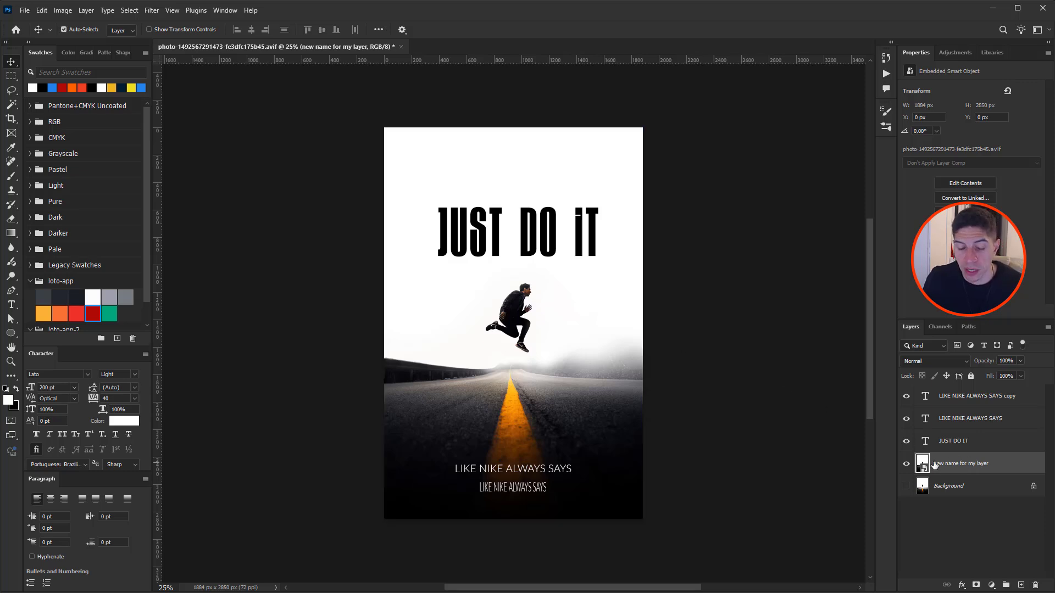
key(ctrl+t)
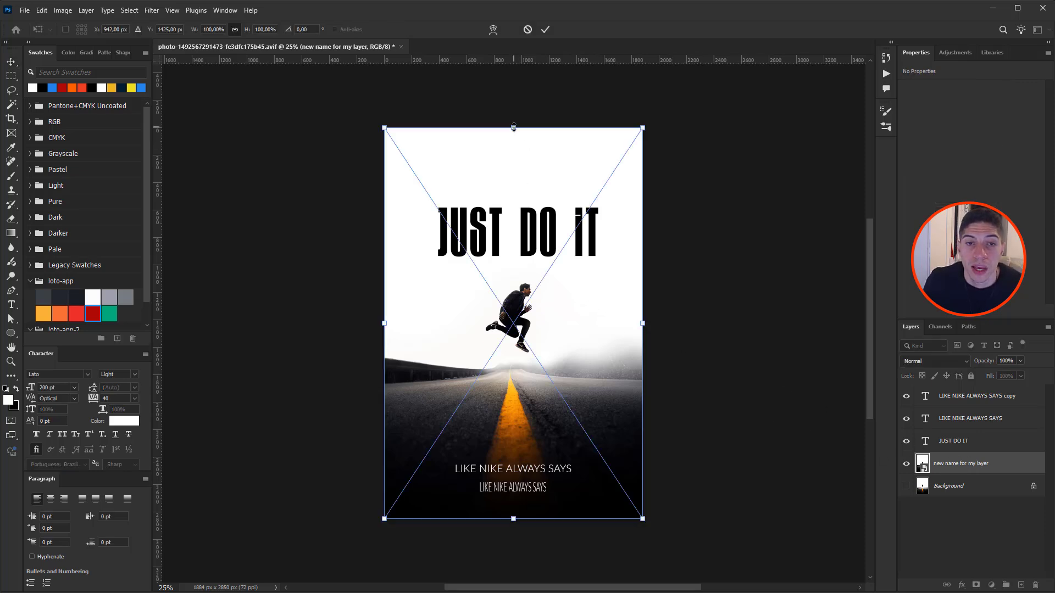
drag(513, 128, 542, 134)
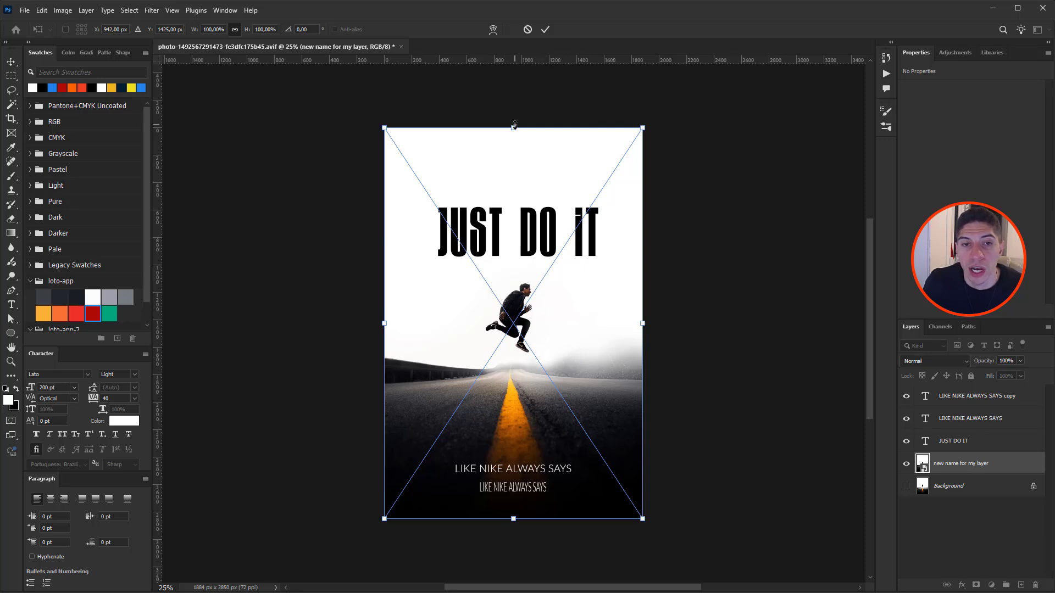
drag(514, 127, 522, 258)
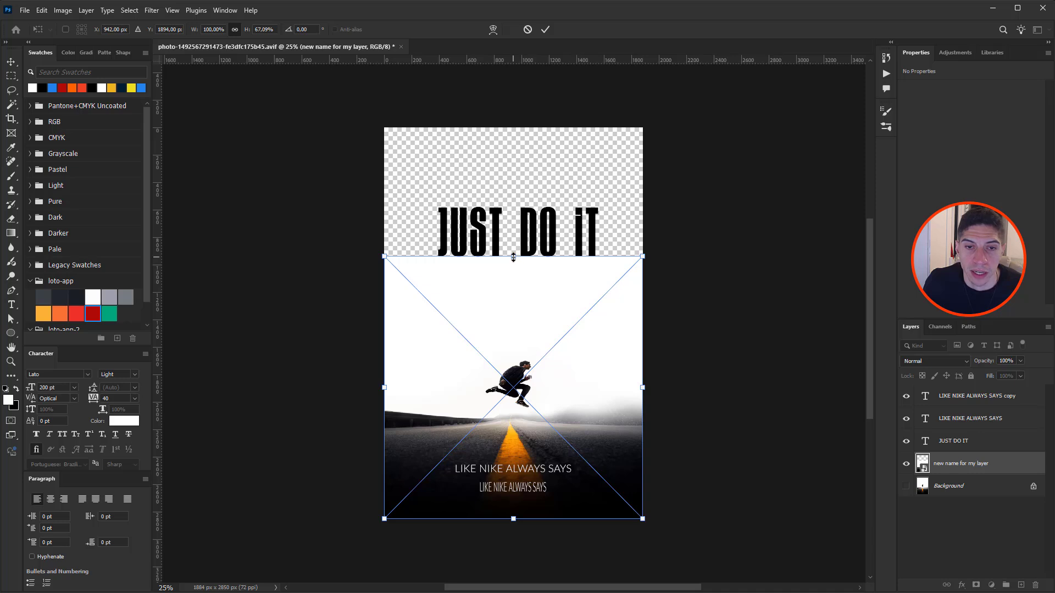
drag(513, 257, 520, 131)
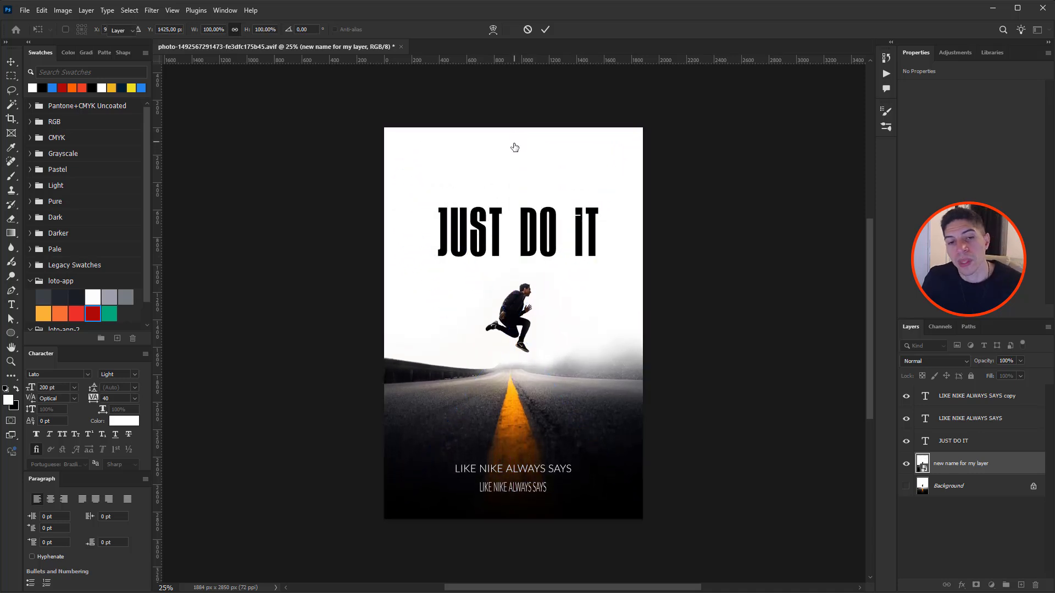
key(Return)
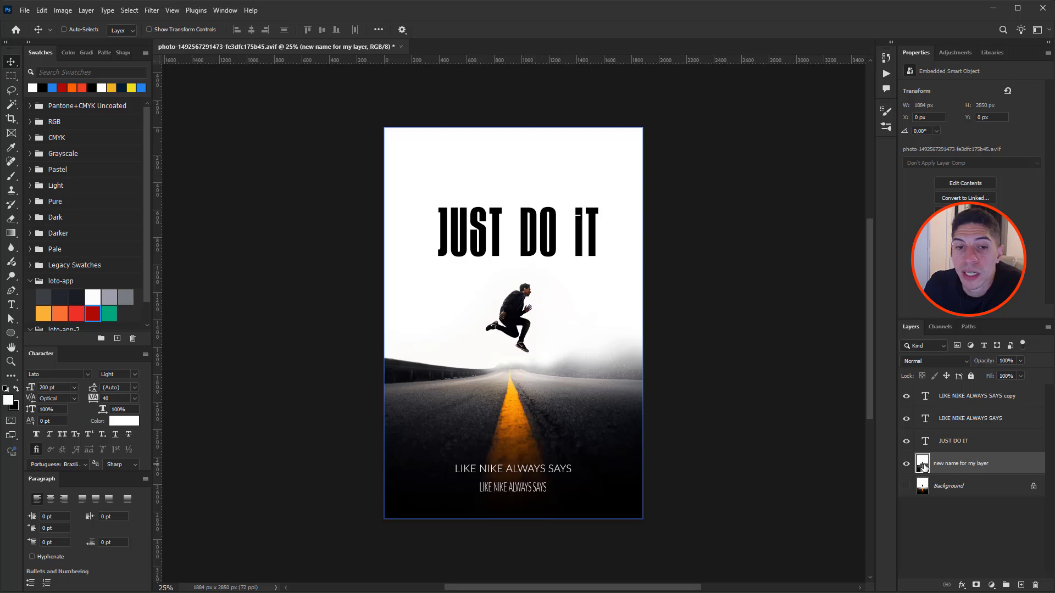
Step: Open the smart object's source contents, close them, and rasterize the "new name for my layer" layer
double_click(922, 465)
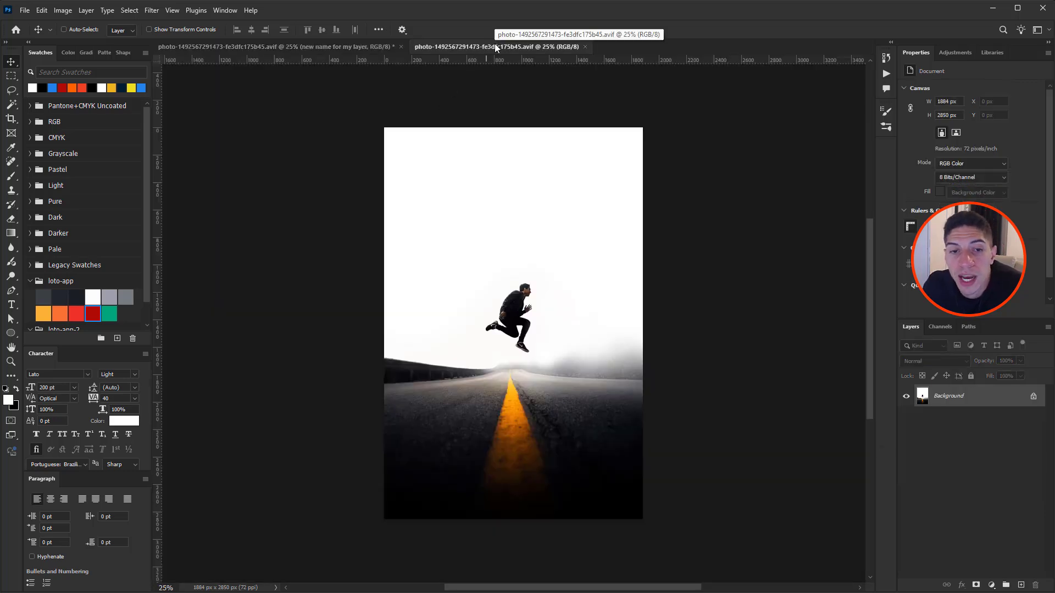
click(585, 47)
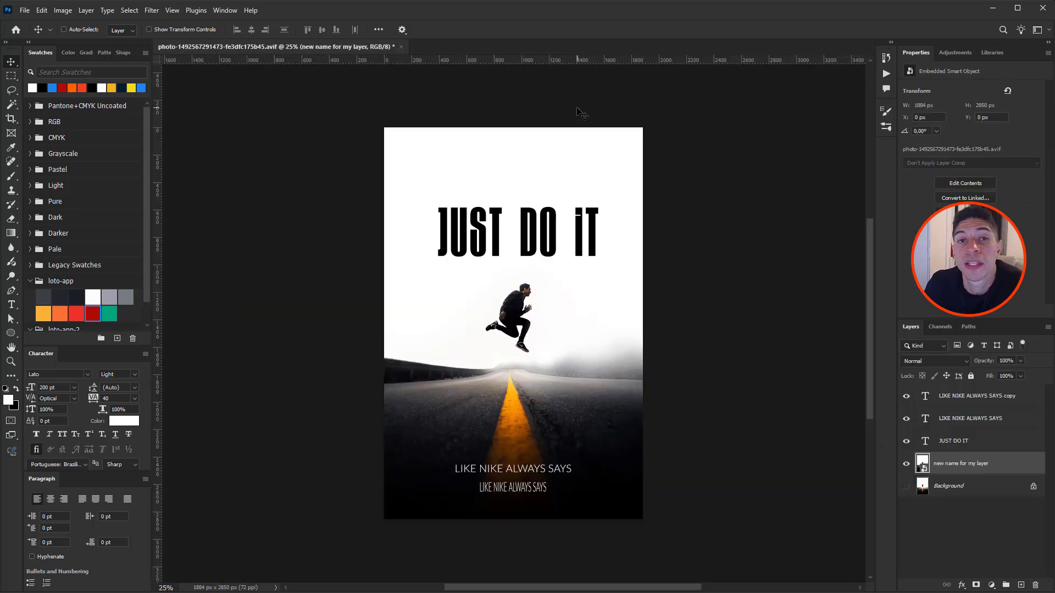
right_click(943, 461)
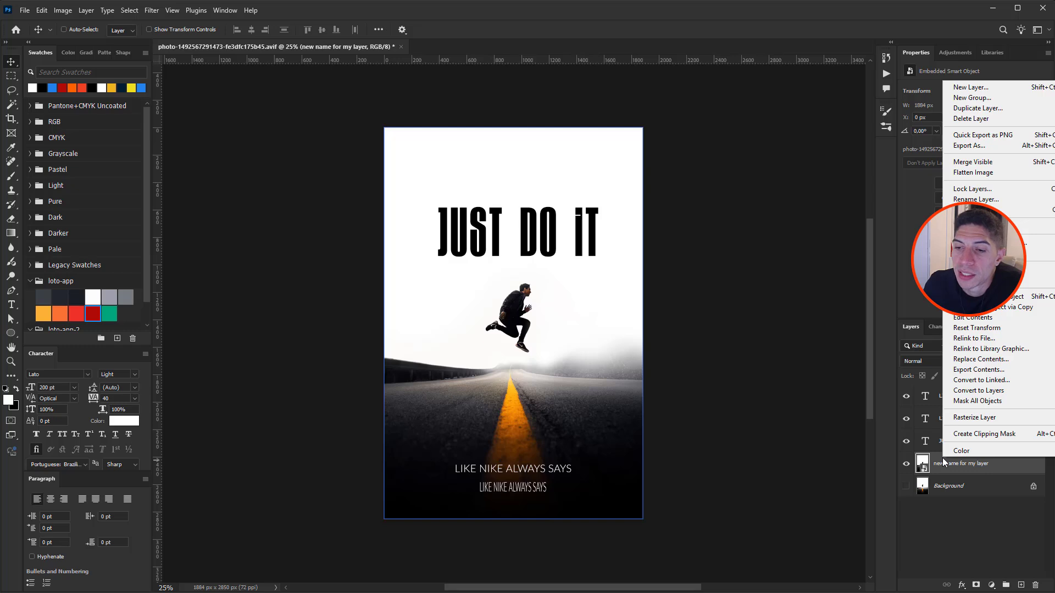
click(974, 418)
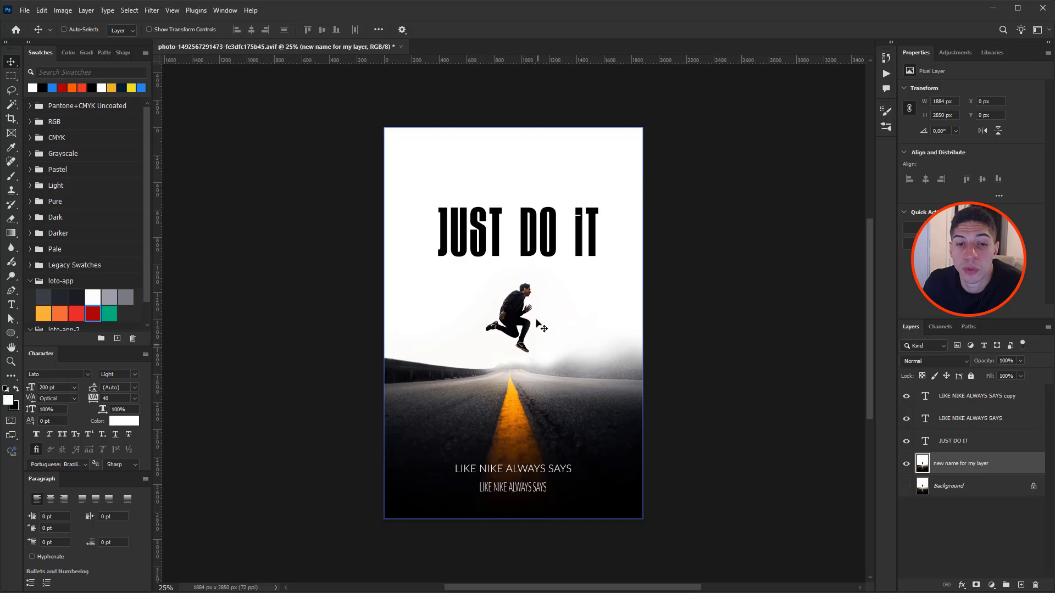
Step: Lasso the jumping man on the rasterized layer, remove him with a content-aware fill and clear the selection
key(l)
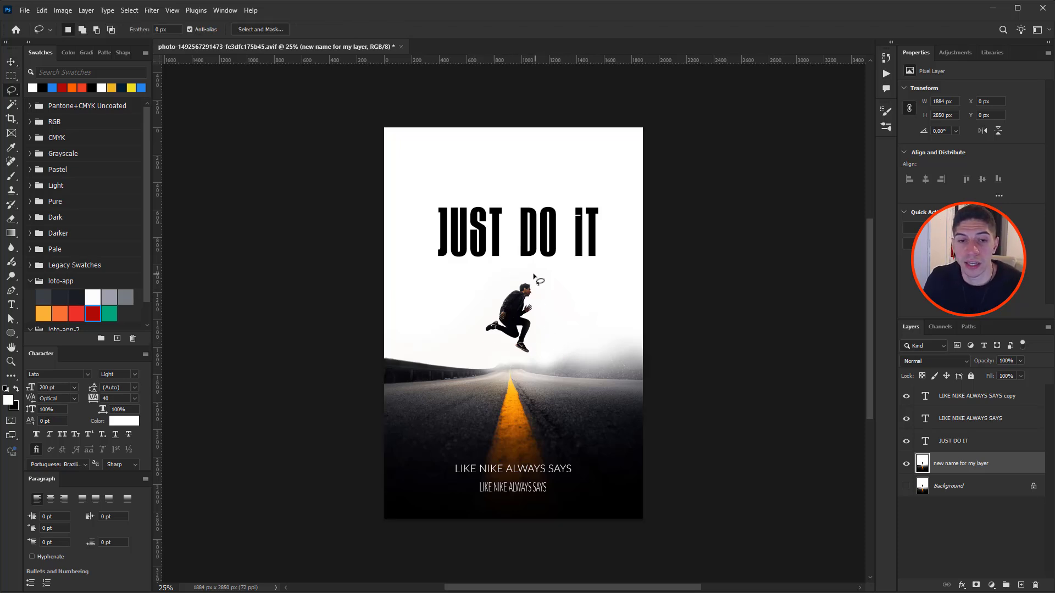
mouse_move(533, 276)
mouse_down()
mouse_move(551, 336)
mouse_move(540, 357)
mouse_move(523, 359)
mouse_move(470, 328)
mouse_move(514, 265)
mouse_up()
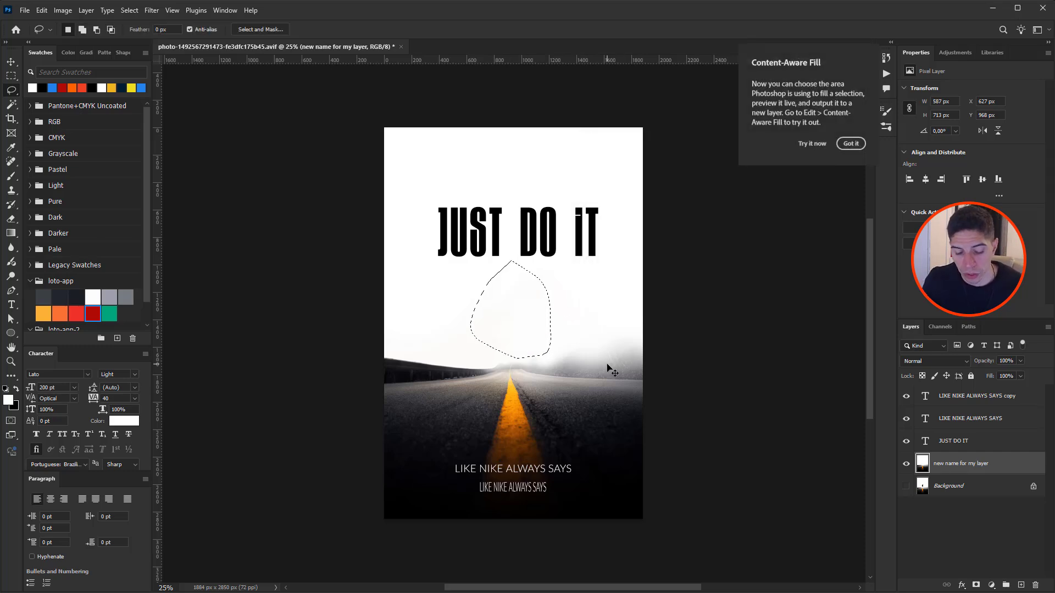
key(ctrl+d)
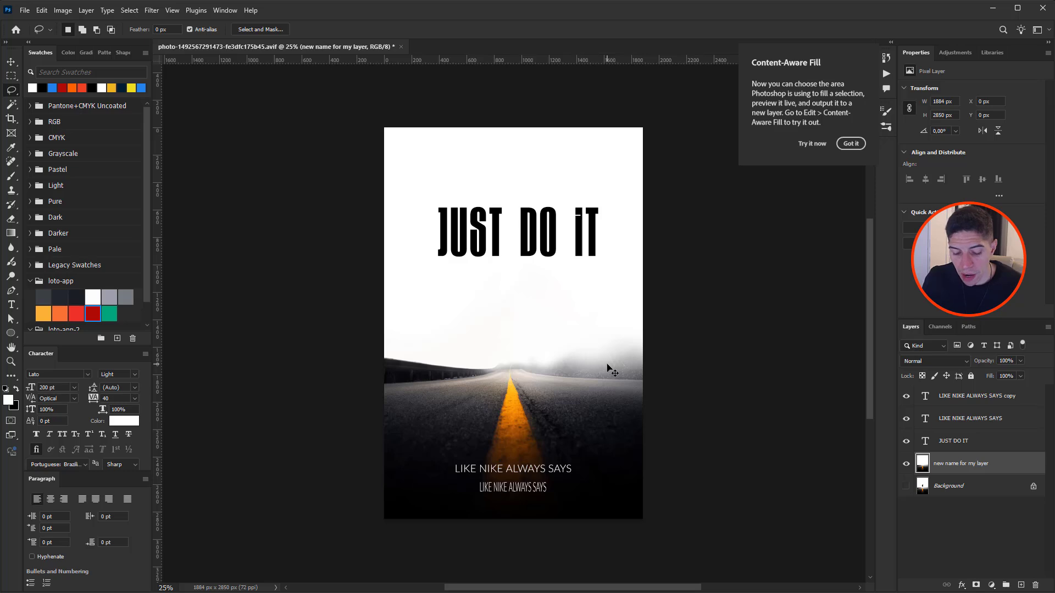
Step: Squash the rasterized photo layer from its upper edge down to about 55% height
key(ctrl+t)
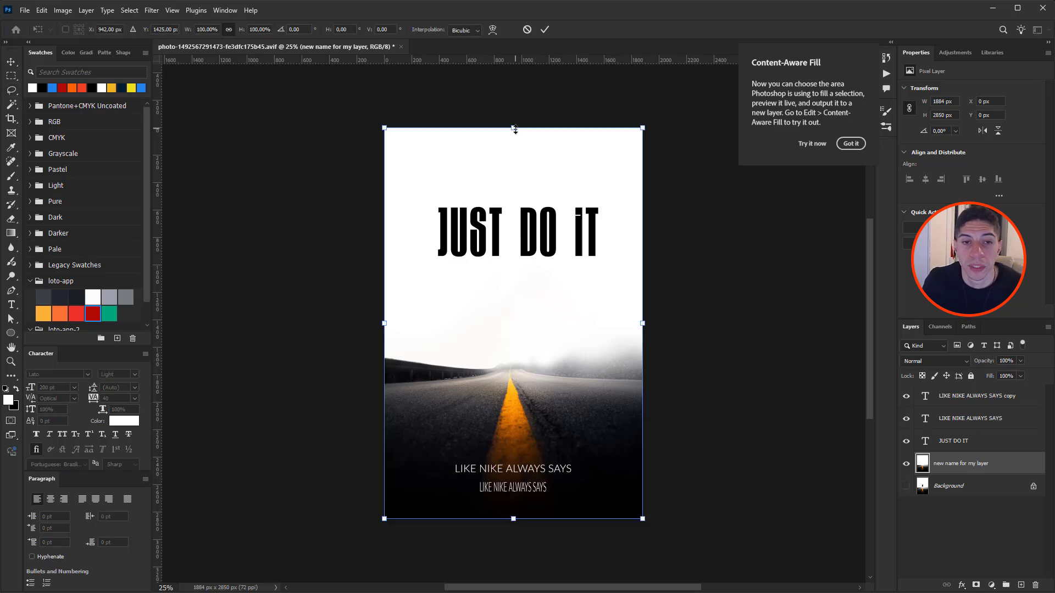
drag(514, 129, 518, 302)
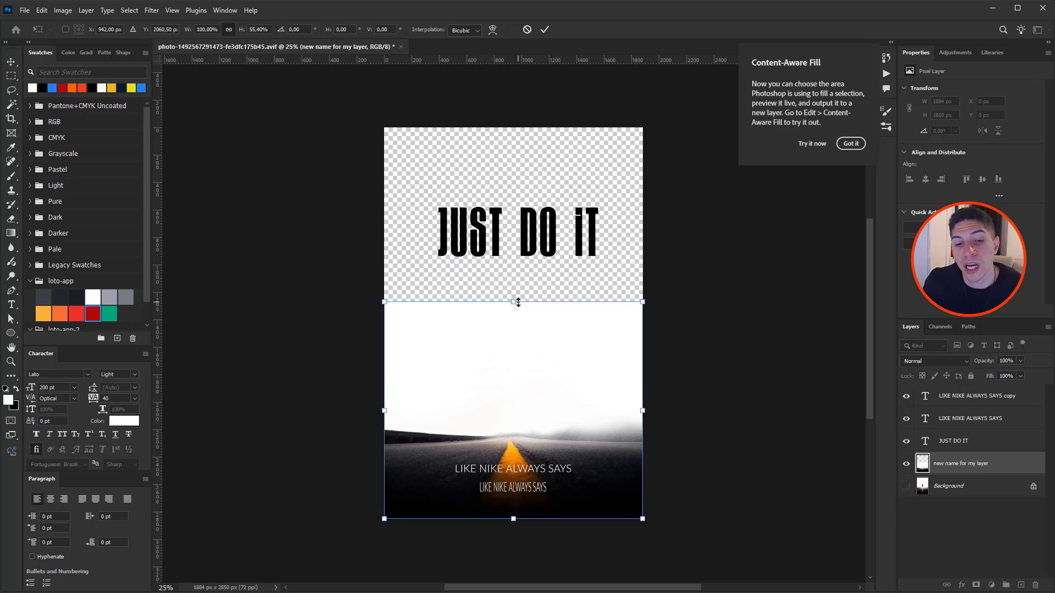
key(Return)
key(l)
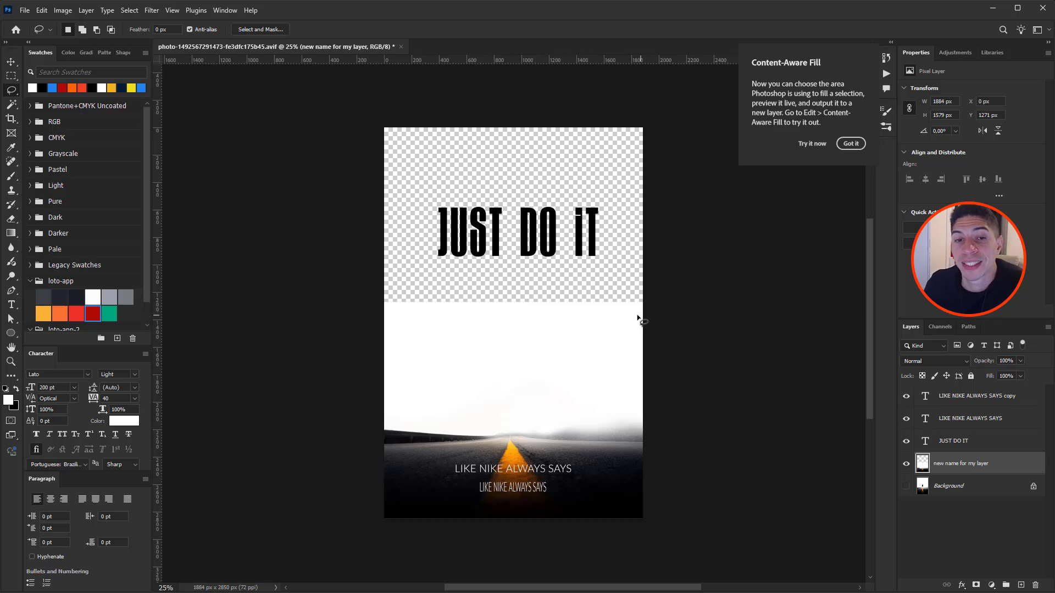
Step: Select the white sky strip with a rectangular marquee, stretch it upward to about 257% height past the canvas edge, and deselect
click(11, 77)
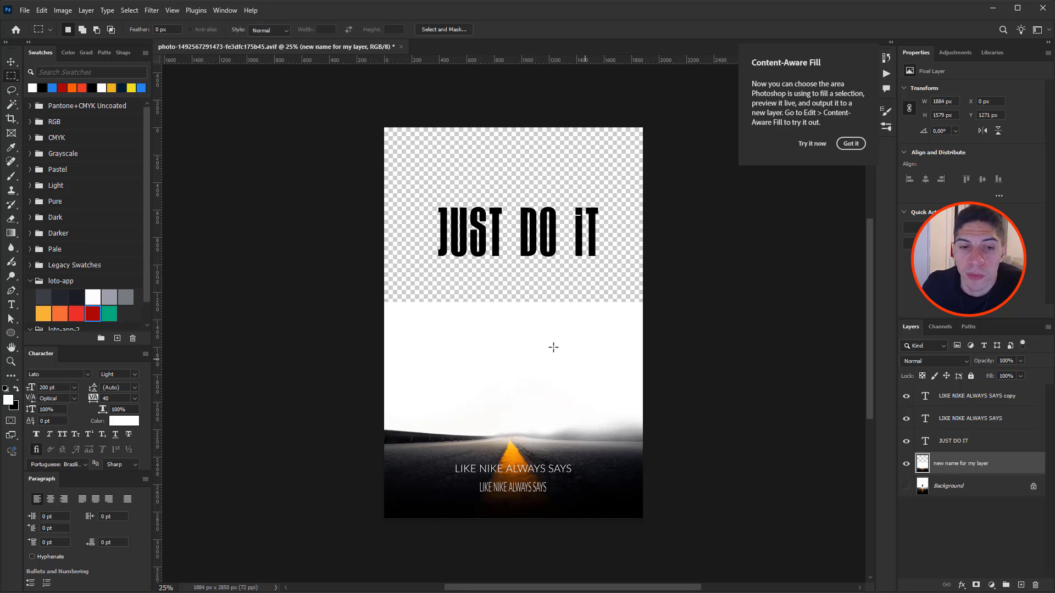
drag(384, 289, 649, 415)
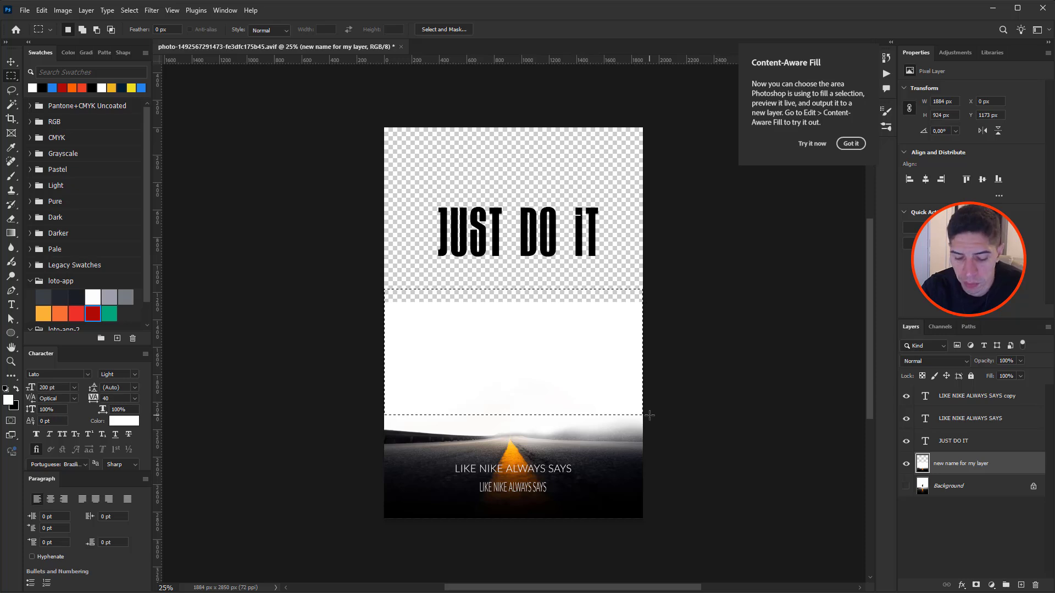
key(ctrl+t)
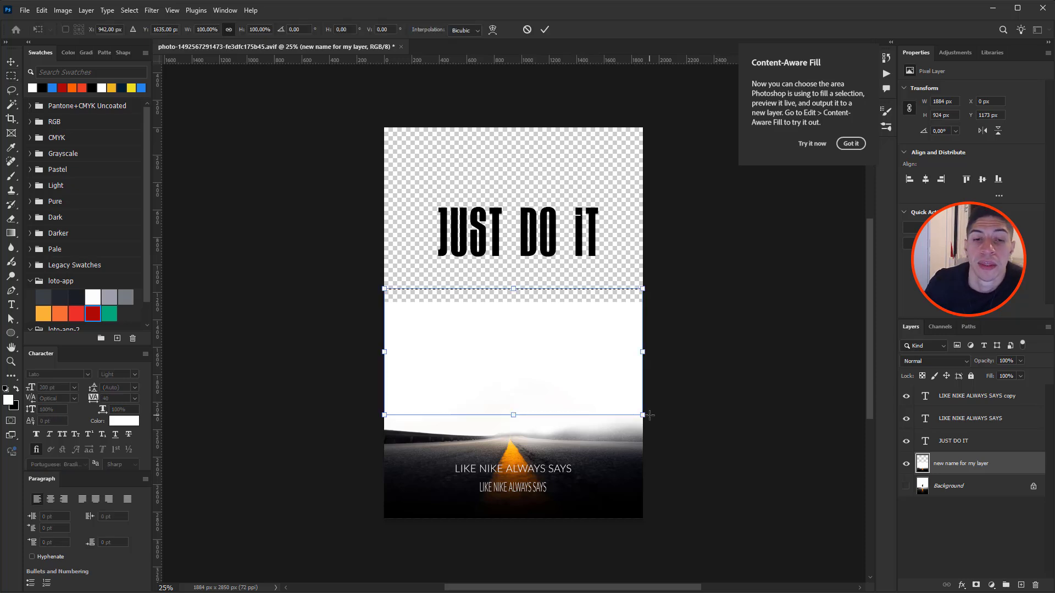
drag(513, 290, 548, 91)
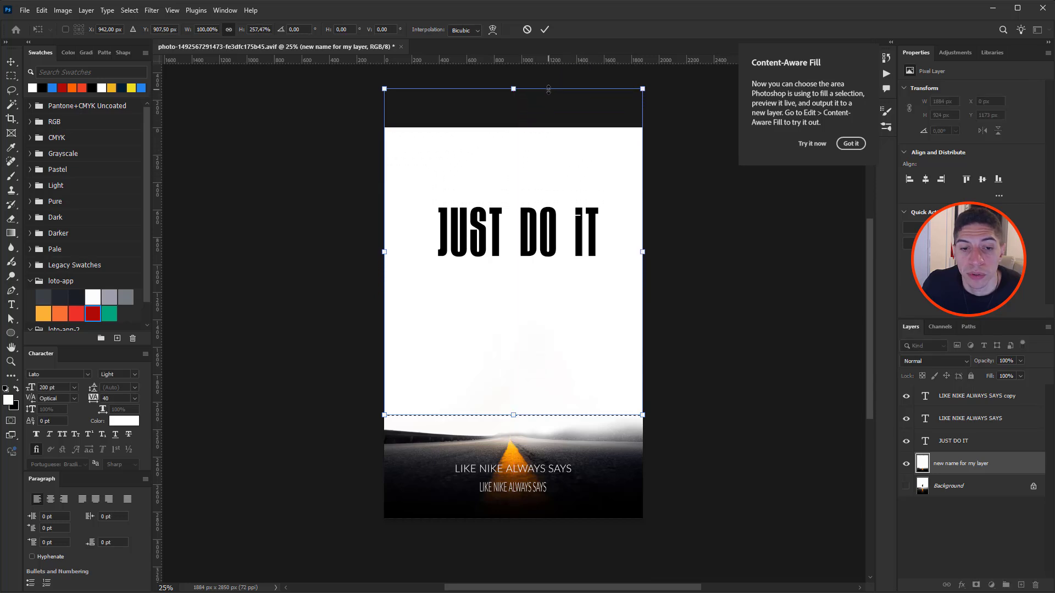
key(Return)
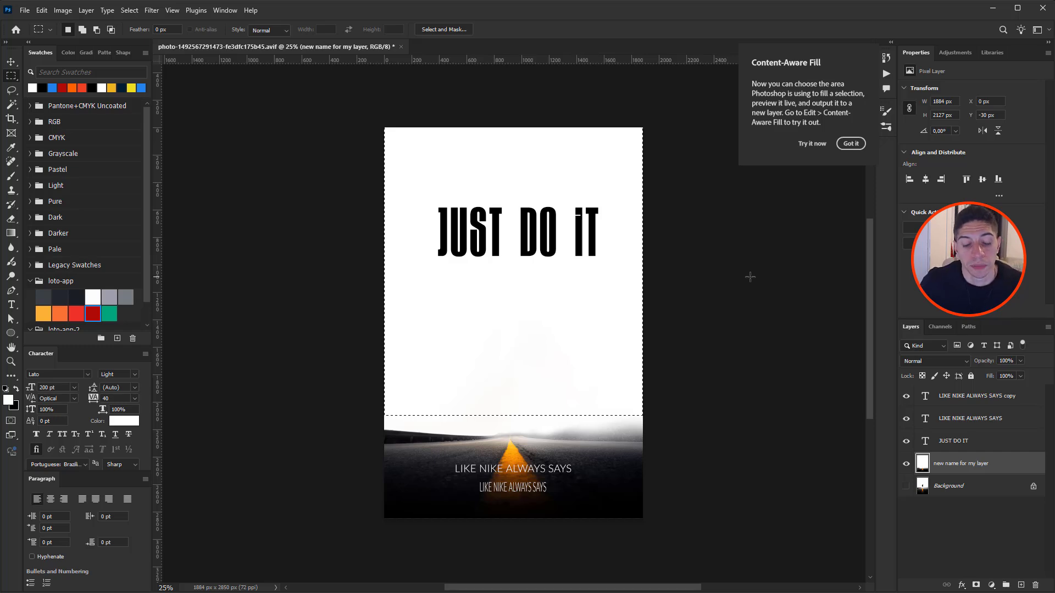
key(ctrl+d)
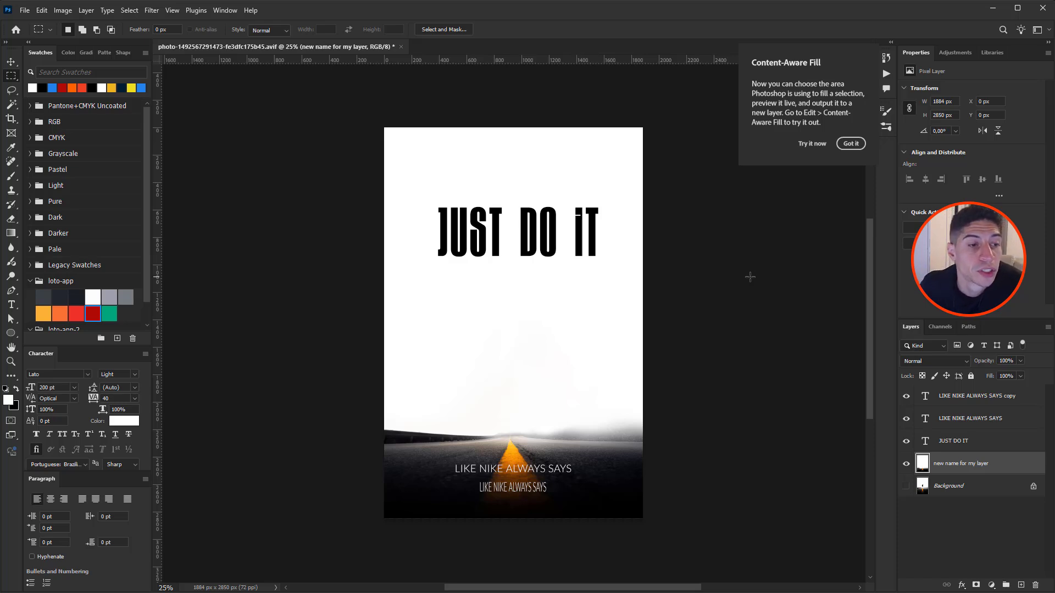
Step: Paint red strokes over the sky of the photo layer with a soft 400 px brush at 20% and 100% opacity
click(11, 176)
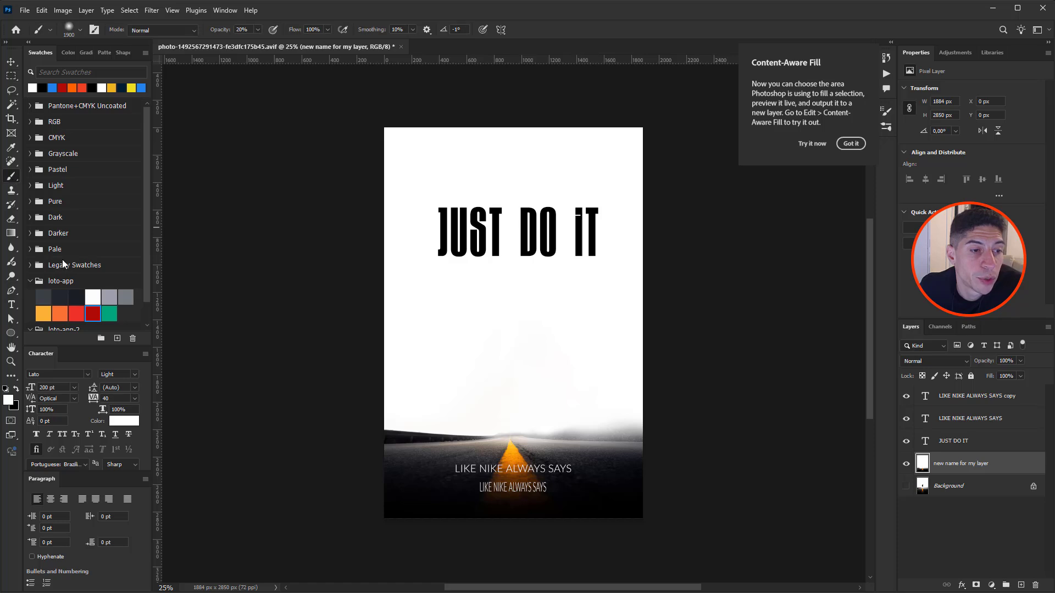
click(79, 312)
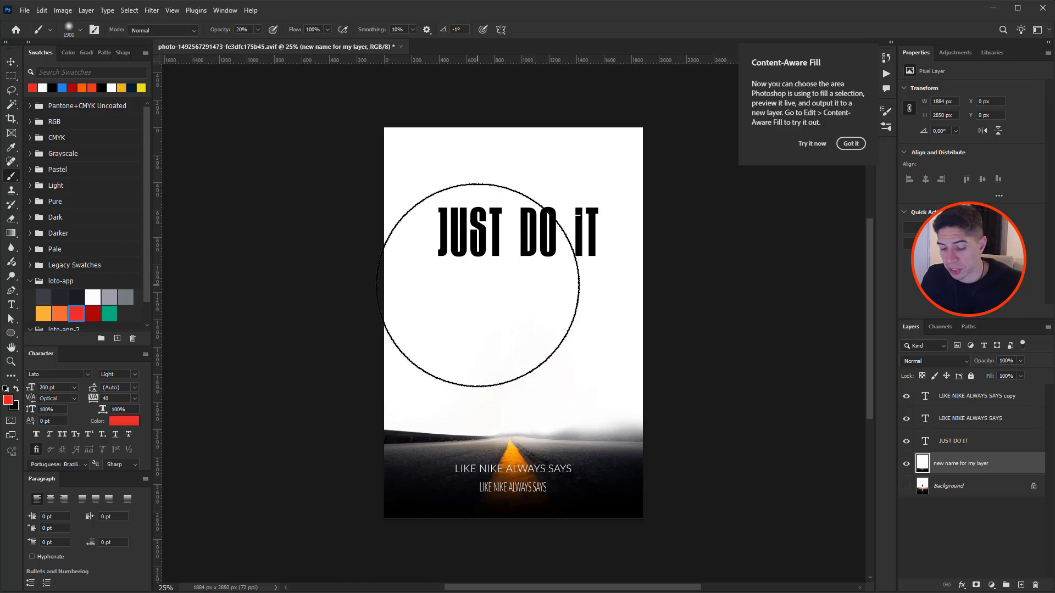
key(bracketleft)
key(bracketleft)
key(bracketleft)
key(bracketleft)
key(bracketleft)
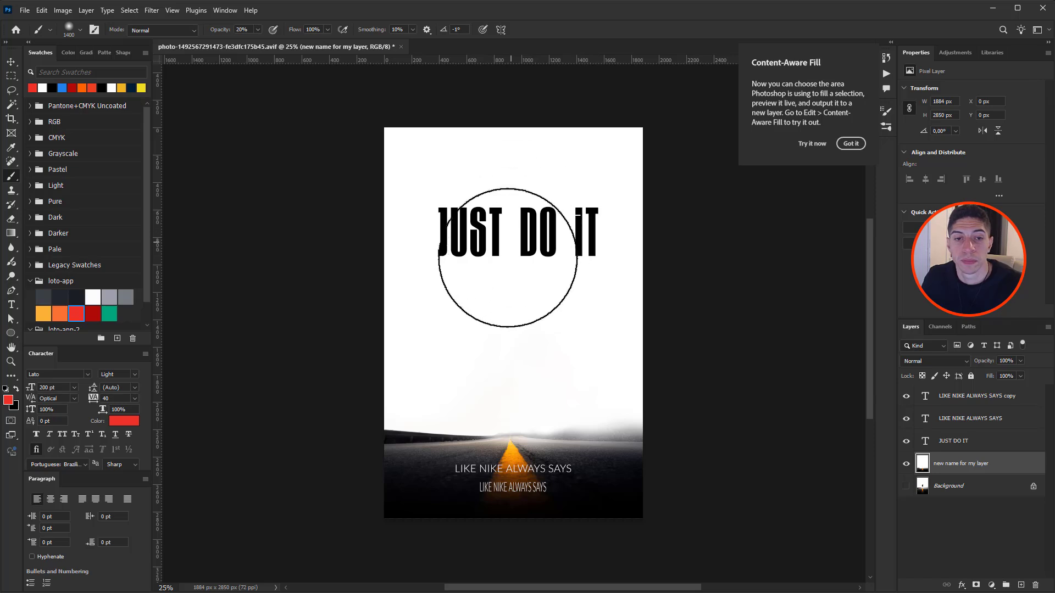
key(bracketleft)
key(bracketleft)
key(bracketleft)
key(bracketleft)
key(bracketleft)
key(bracketleft)
key(bracketleft)
key(bracketleft)
key(bracketleft)
key(bracketleft)
mouse_move(473, 325)
mouse_down()
mouse_move(581, 328)
mouse_move(458, 303)
mouse_move(550, 358)
mouse_move(529, 295)
mouse_move(449, 312)
mouse_move(511, 334)
mouse_move(588, 307)
mouse_move(457, 307)
mouse_move(490, 339)
mouse_move(544, 311)
mouse_move(538, 300)
mouse_move(475, 309)
mouse_move(570, 341)
mouse_move(491, 289)
mouse_move(492, 322)
mouse_move(522, 299)
mouse_up()
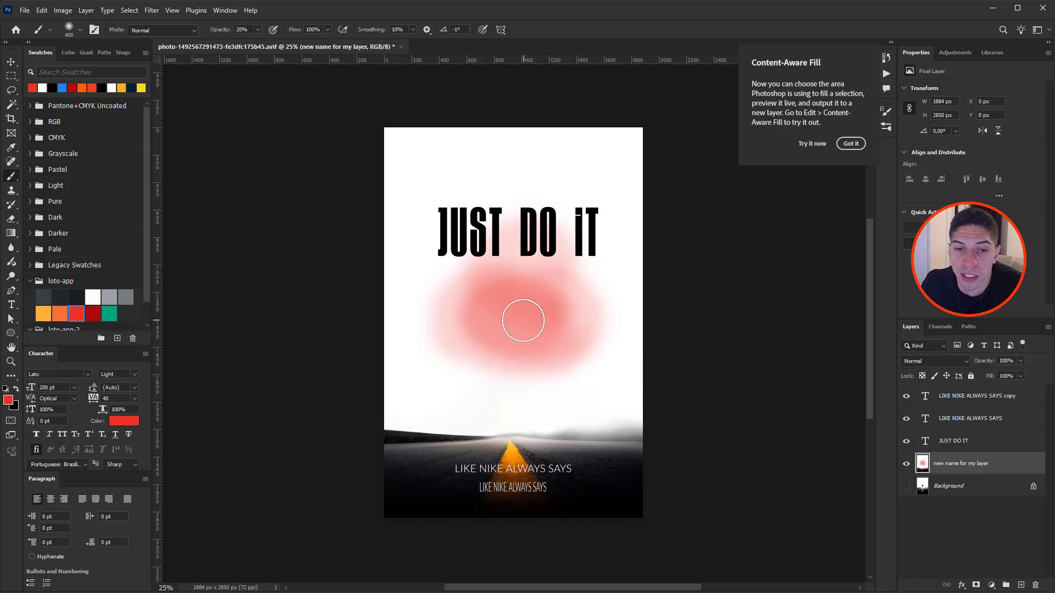
mouse_move(522, 313)
mouse_down()
mouse_move(490, 278)
mouse_move(461, 331)
mouse_move(516, 359)
mouse_move(574, 286)
mouse_move(506, 162)
mouse_move(521, 362)
mouse_move(688, 287)
mouse_move(437, 185)
mouse_move(460, 324)
mouse_move(611, 278)
mouse_move(481, 148)
mouse_move(466, 326)
mouse_up()
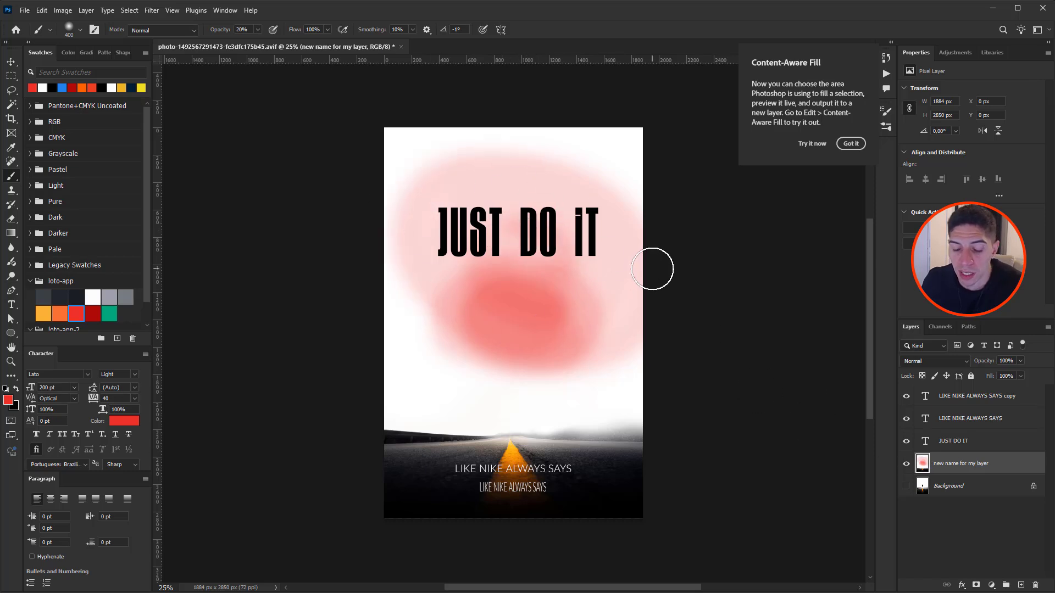
key(0)
mouse_move(638, 171)
mouse_down()
mouse_move(281, 186)
mouse_move(441, 111)
mouse_move(424, 143)
mouse_move(677, 166)
mouse_move(301, 195)
mouse_move(580, 201)
mouse_move(716, 228)
mouse_move(759, 253)
mouse_move(325, 318)
mouse_up()
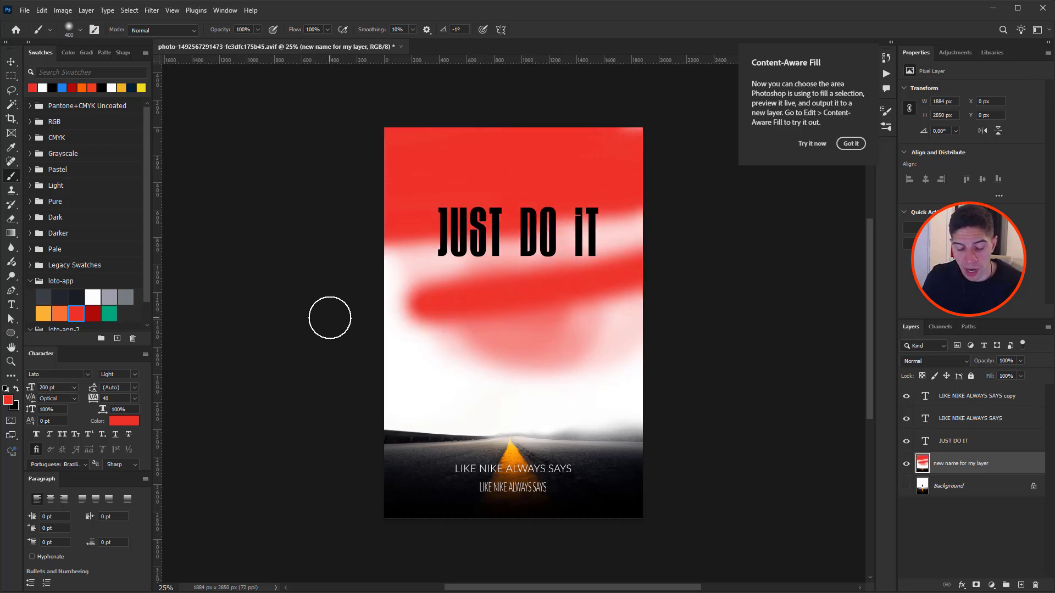
Step: Undo the red brush strokes, the sky stretch, the squash and the removal of the man
key(ctrl+z)
key(ctrl+z)
key(ctrl+z)
key(ctrl+z)
key(ctrl+z)
key(ctrl+z)
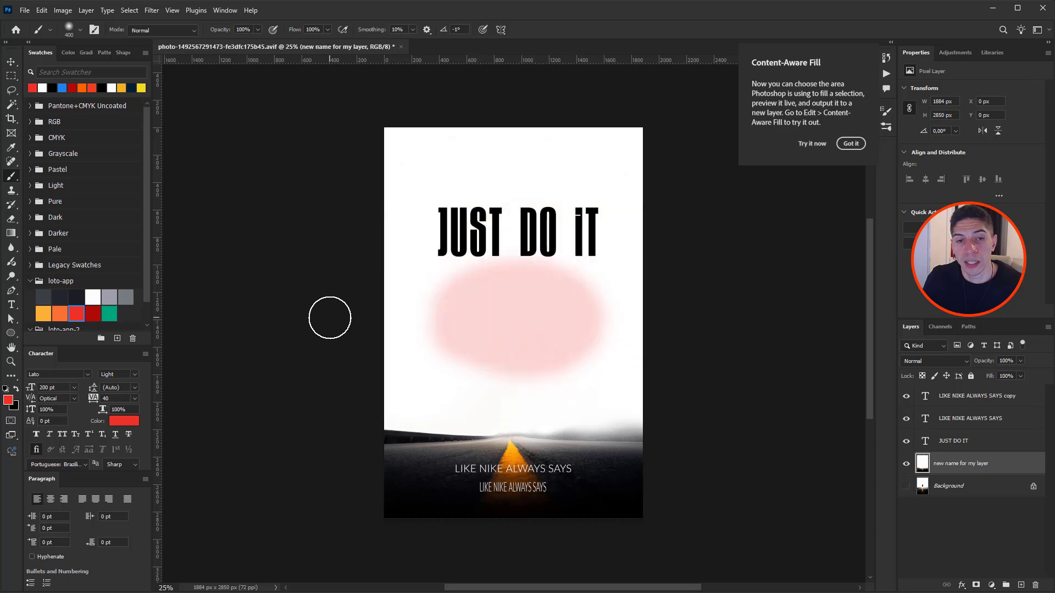
key(ctrl+z)
key(ctrl+z)
key(ctrl+z)
key(ctrl+z)
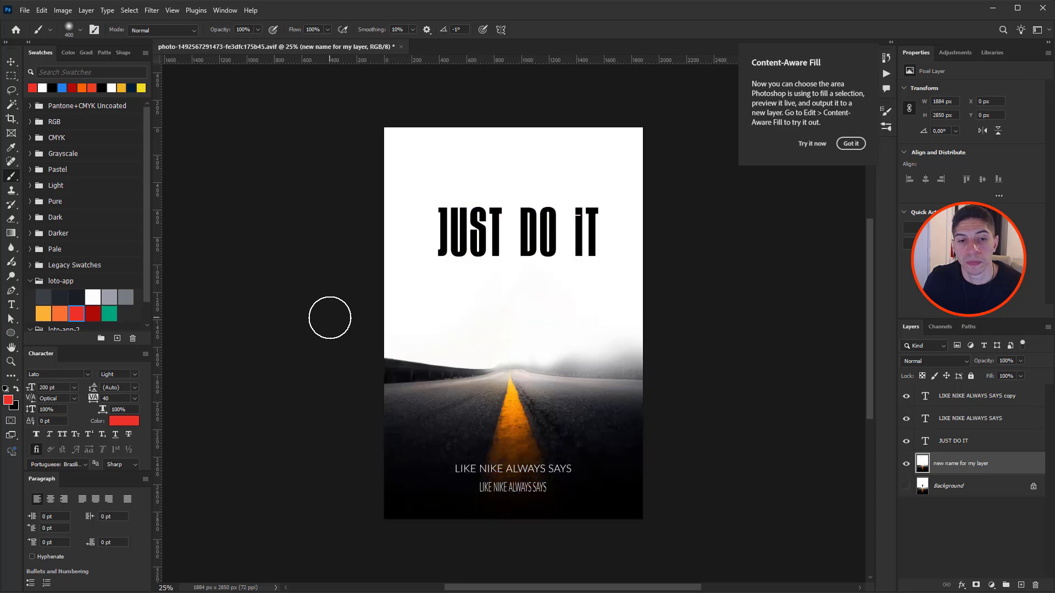
key(ctrl+z)
key(ctrl+z)
key(ctrl+z)
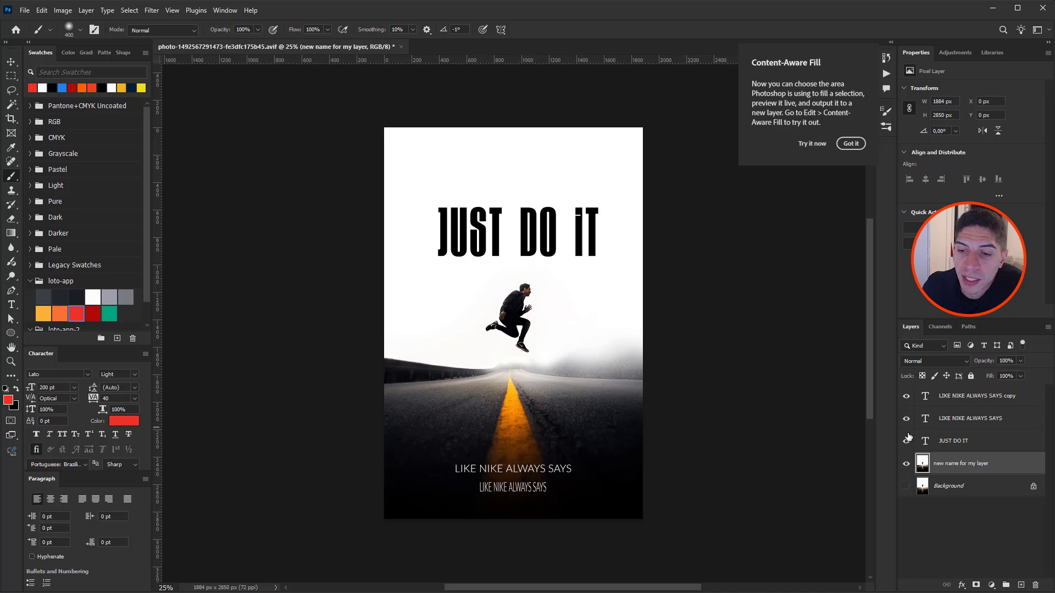
Step: Hide the three text layers together and show them again to compare them with the photo layer
drag(906, 397, 907, 446)
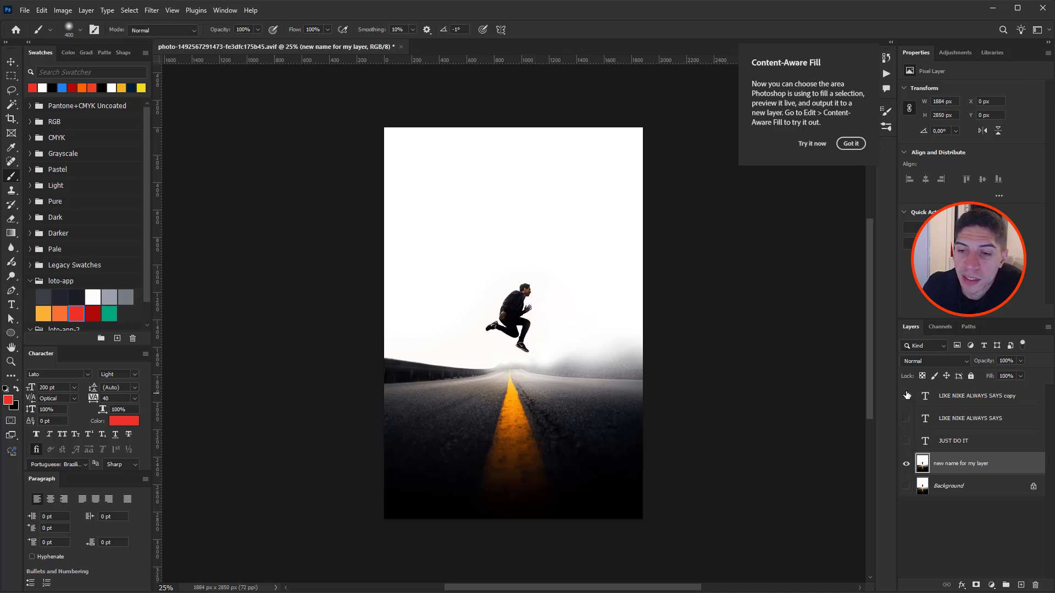
drag(906, 396, 905, 446)
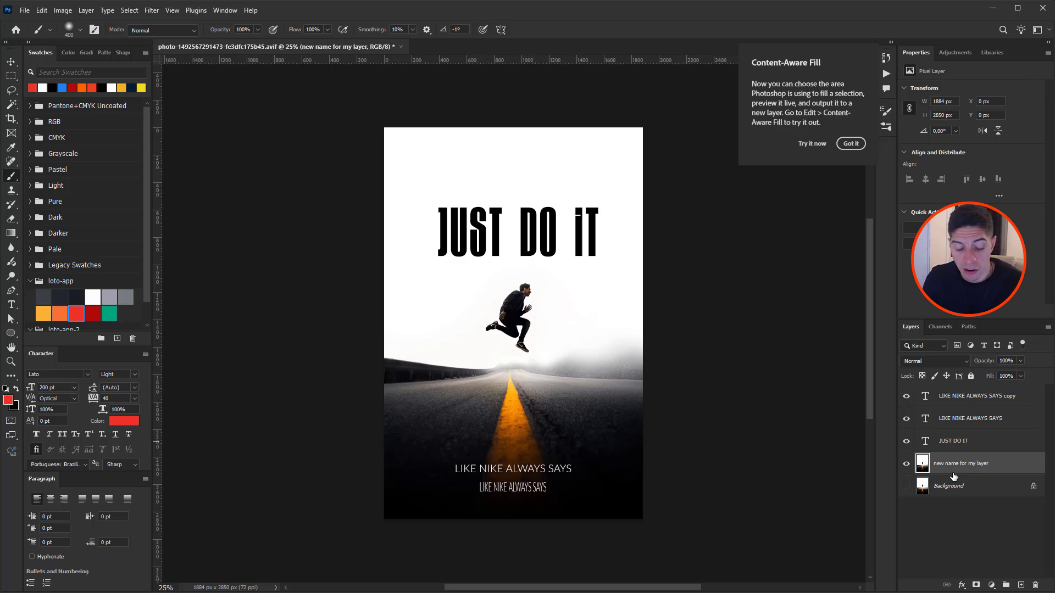
Step: Show individual text layers and the photo layer alone, one at a time, and restore the visibility of the other layers
alt+click(906, 443)
alt+click(906, 420)
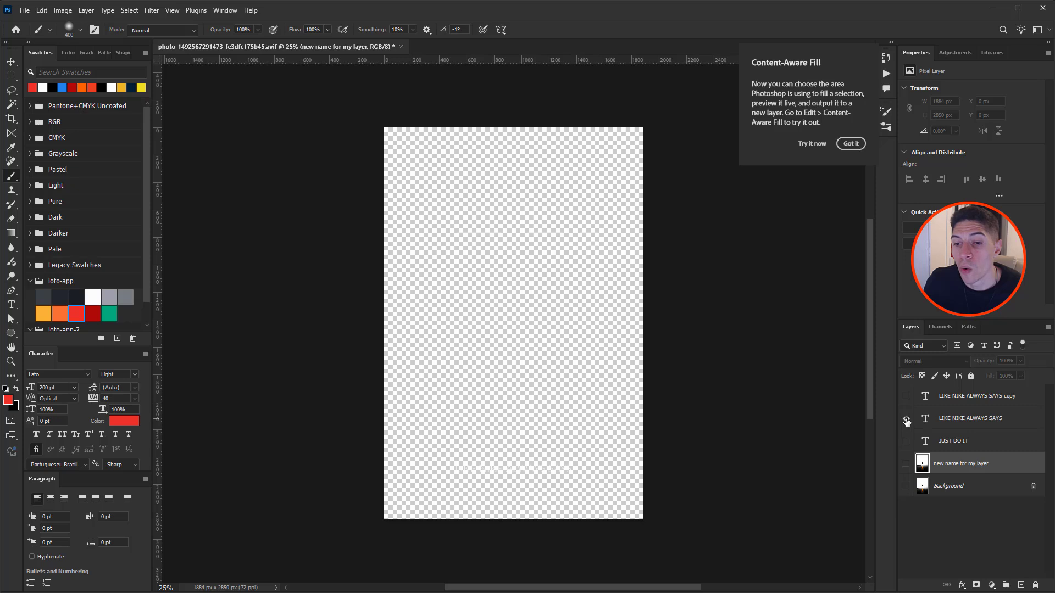
alt+click(907, 441)
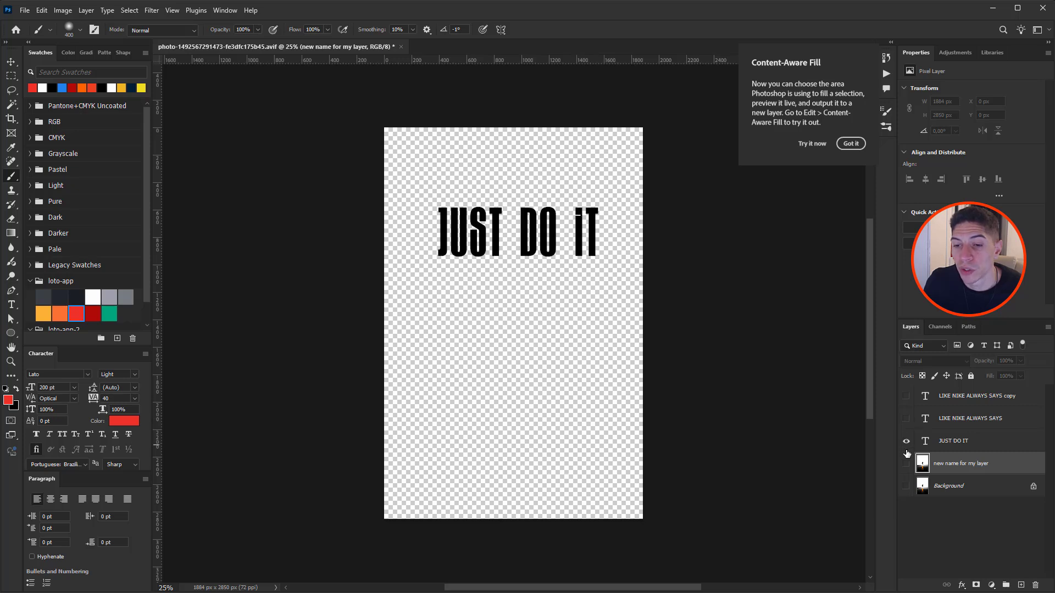
alt+click(907, 464)
alt+click(906, 442)
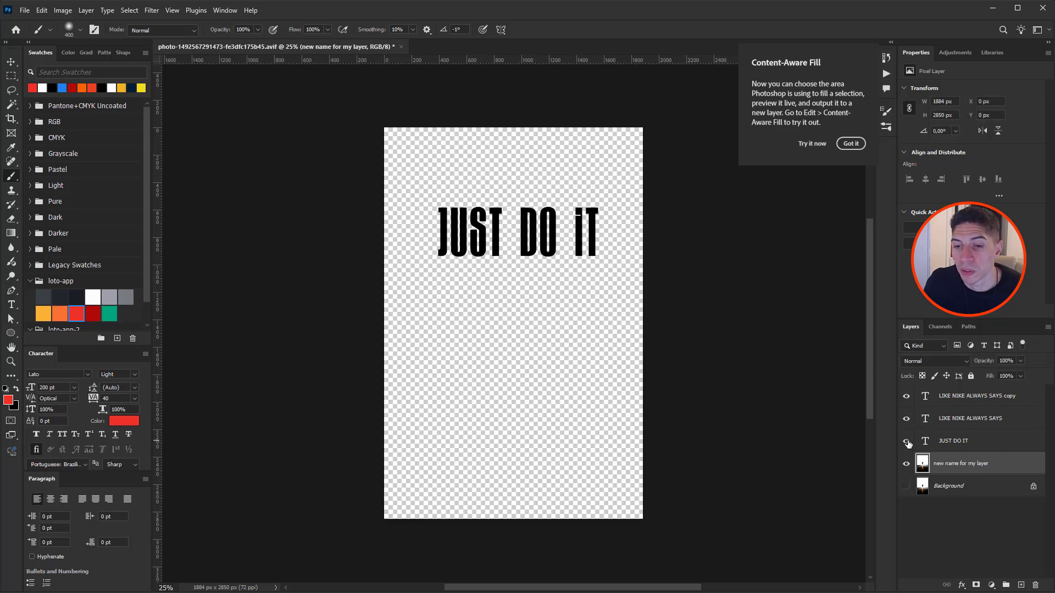
alt+click(907, 442)
alt+click(906, 442)
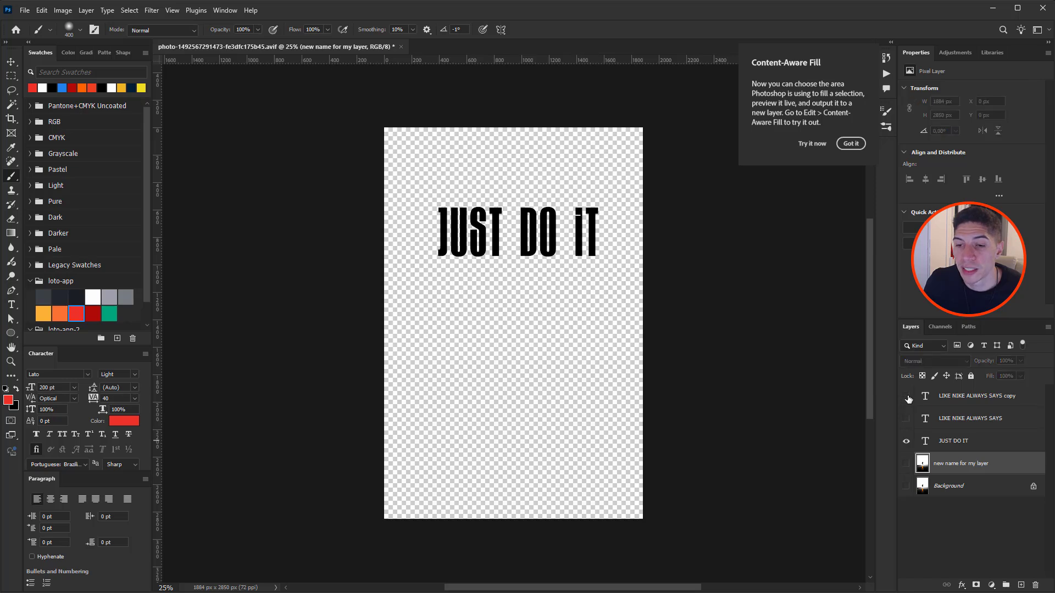
alt+click(906, 396)
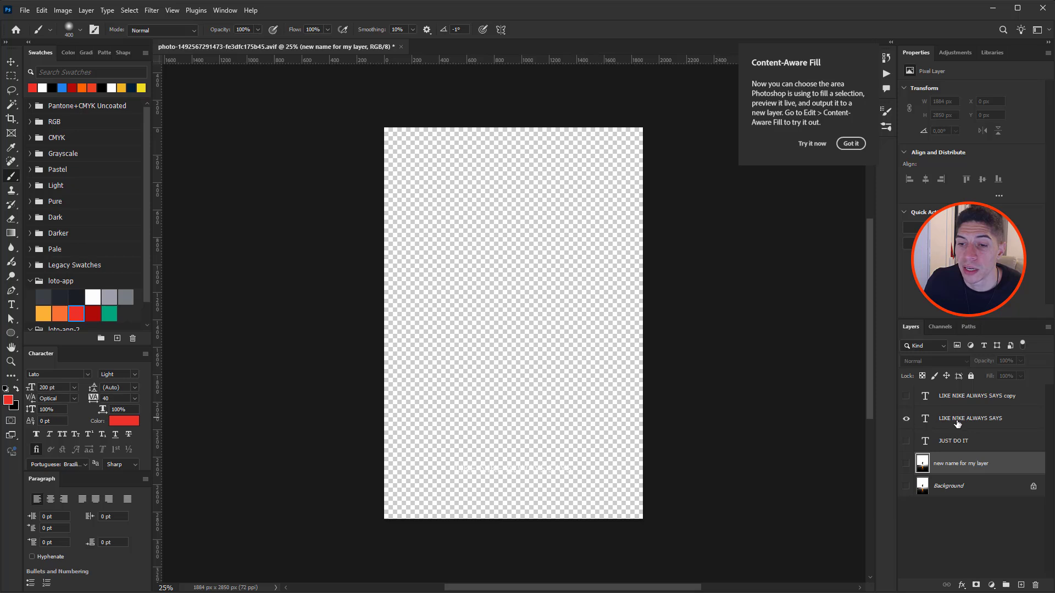
alt+click(906, 421)
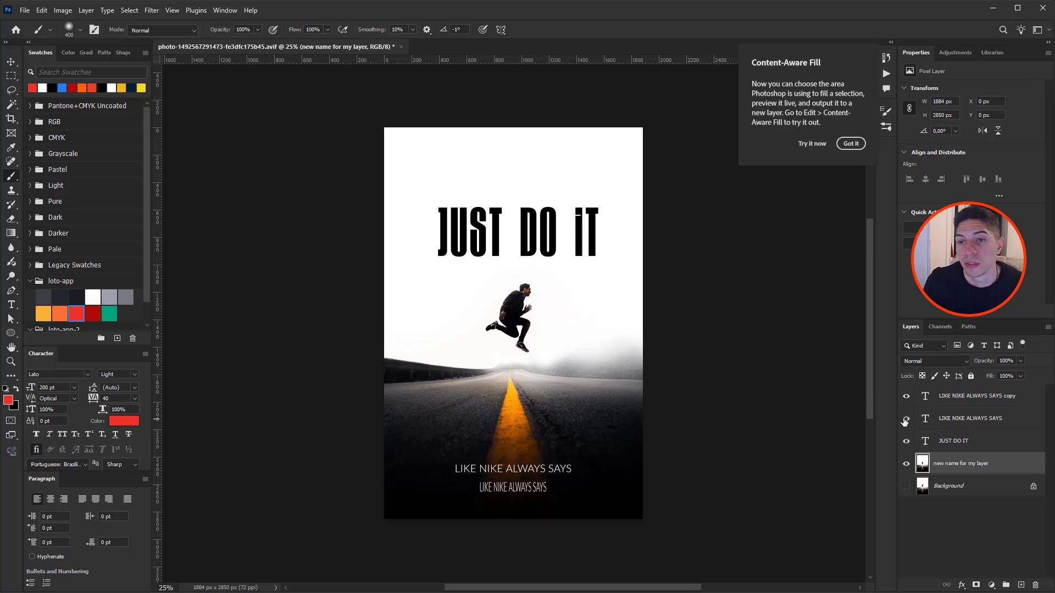
Step: Hide the four layers above Background together, show them again, and turn on the visibility of the Background layer
drag(906, 397, 907, 464)
drag(907, 467, 902, 404)
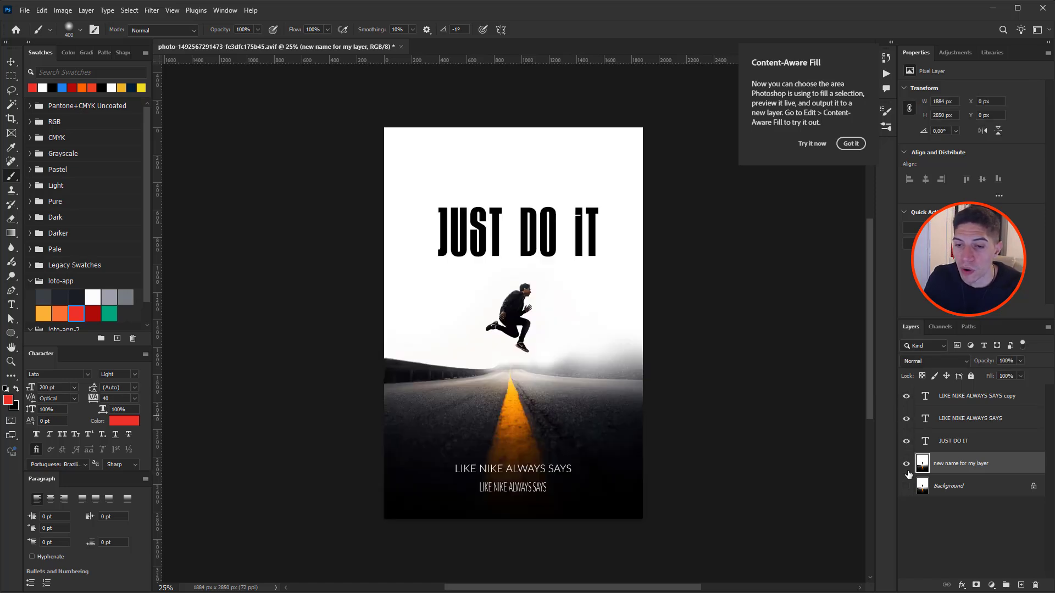
click(906, 486)
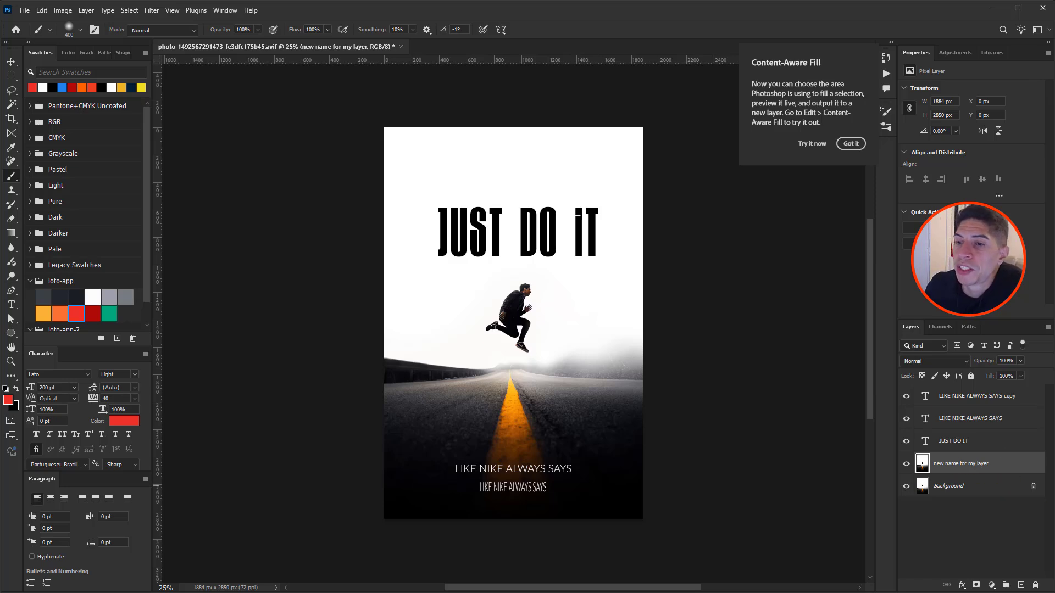
drag(693, 592, 699, 385)
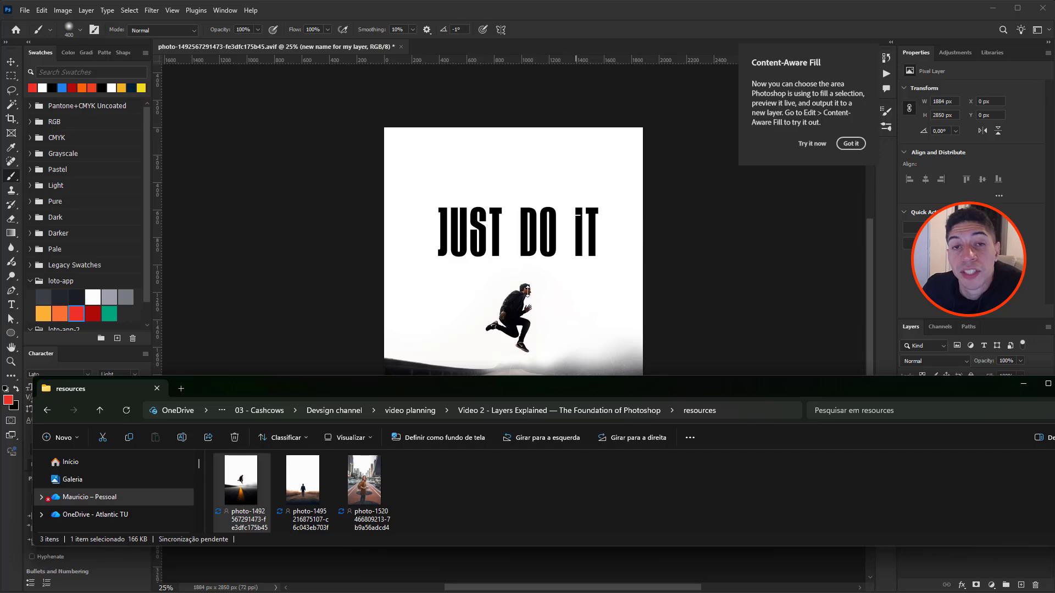
drag(660, 388, 658, 466)
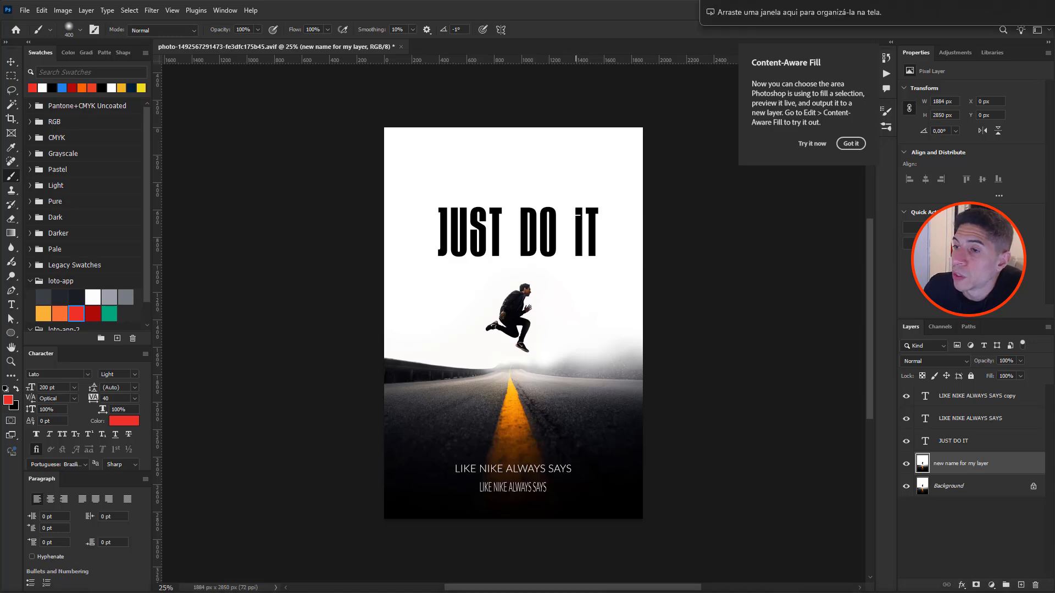
Step: Switch to the Brave browser, browse the Unsplash dance results and open the photo of the man dancing before blue shutters
drag(1054, 73, 710, 66)
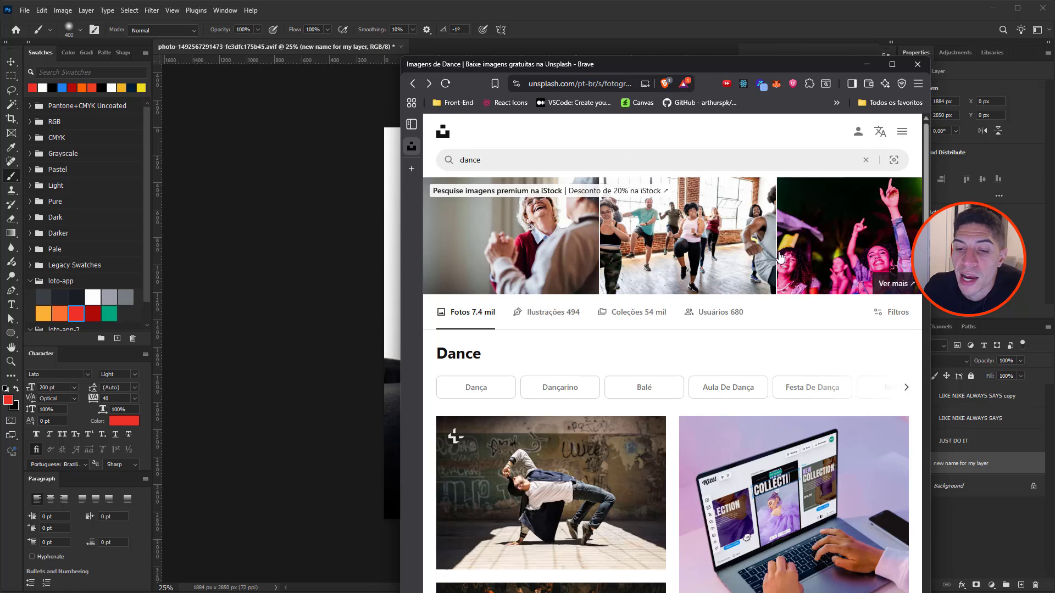
scroll(772, 263, down, 3)
scroll(772, 262, down, 7)
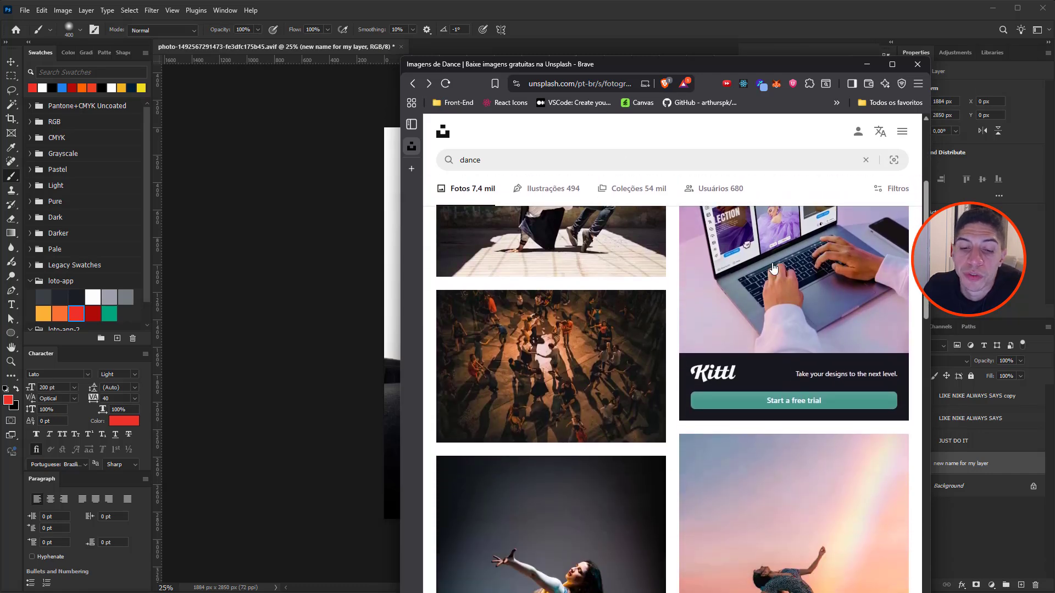
scroll(773, 268, down, 1)
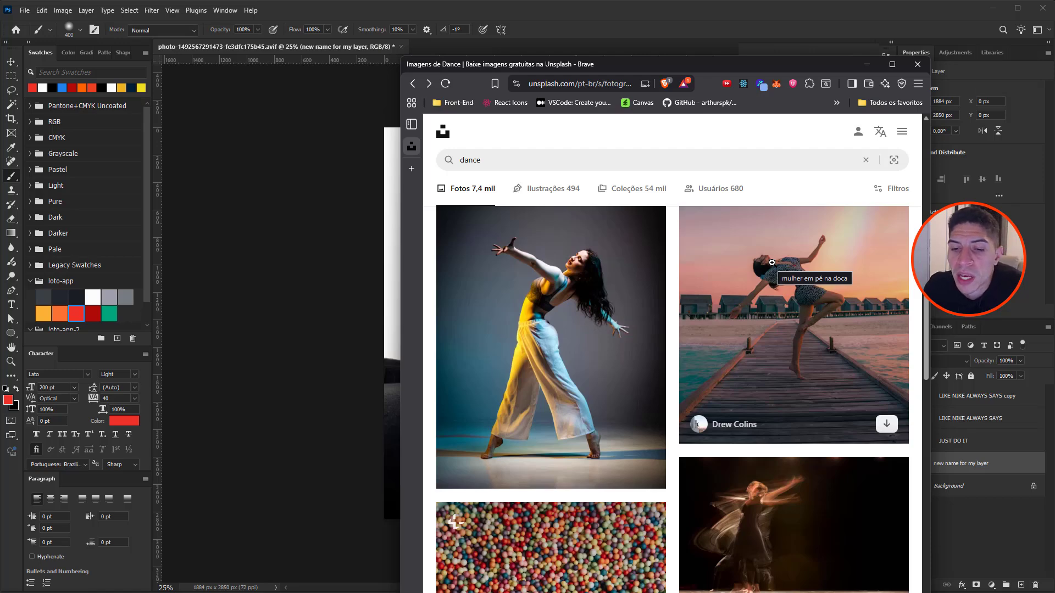
scroll(771, 263, down, 15)
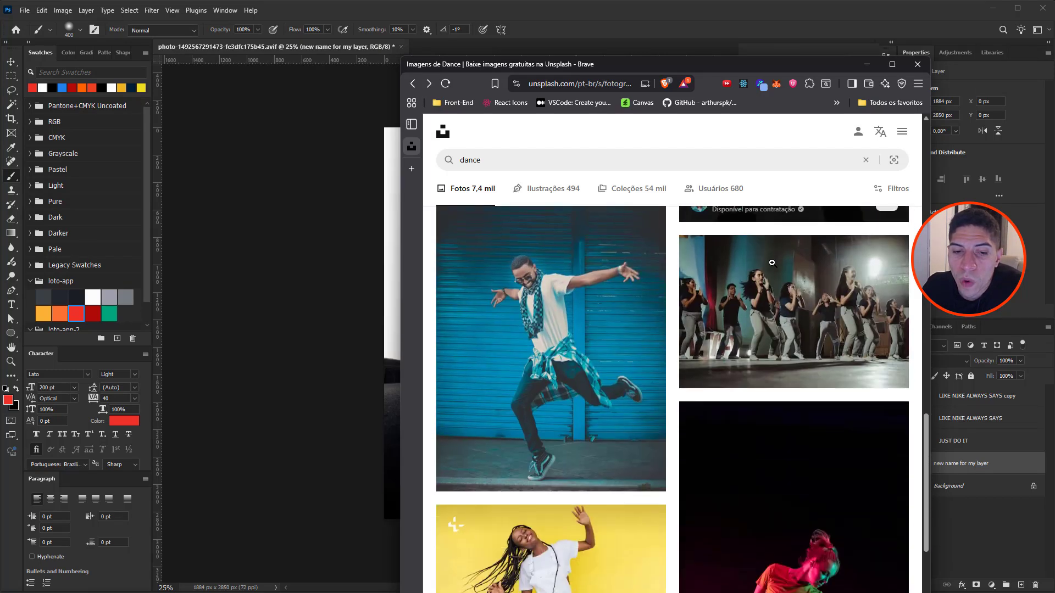
click(548, 333)
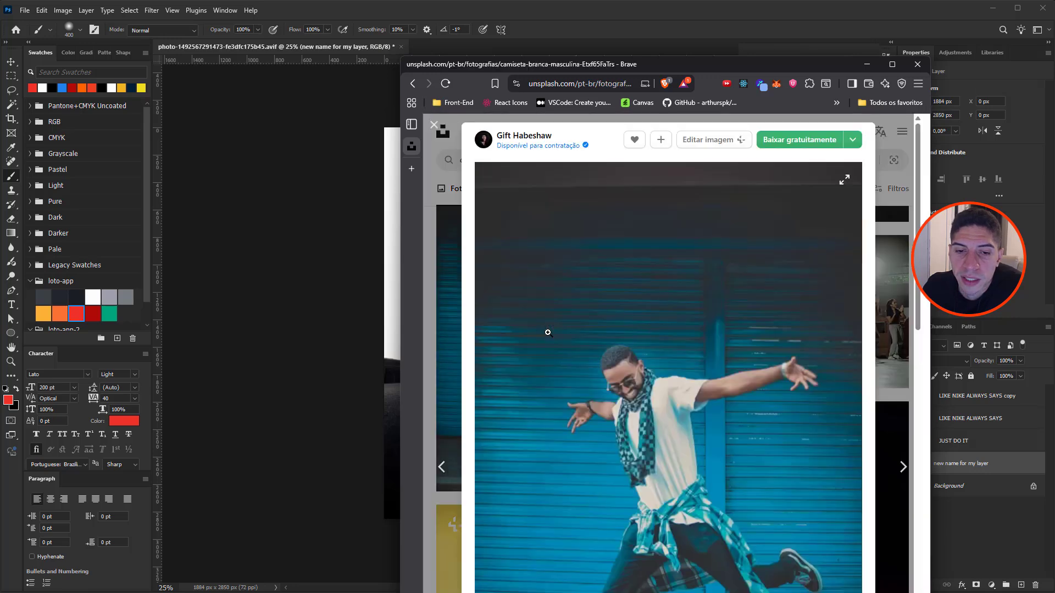
Step: Enlarge and copy the blue-shutter dancer photo, and paste it into the Photoshop poster above the "new name for my layer" layer
drag(723, 63, 667, 42)
click(628, 322)
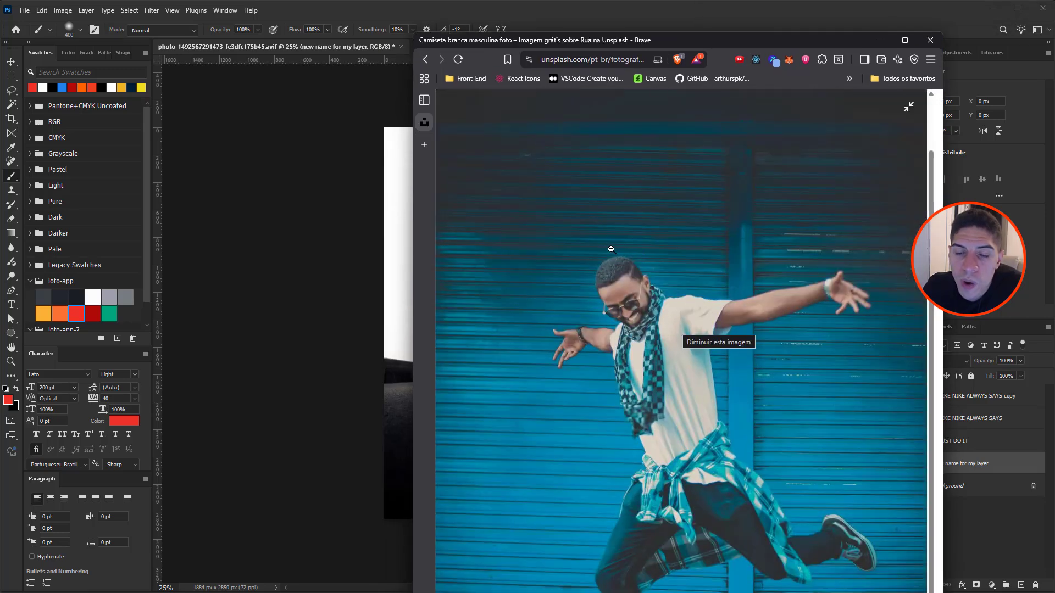
right_click(638, 237)
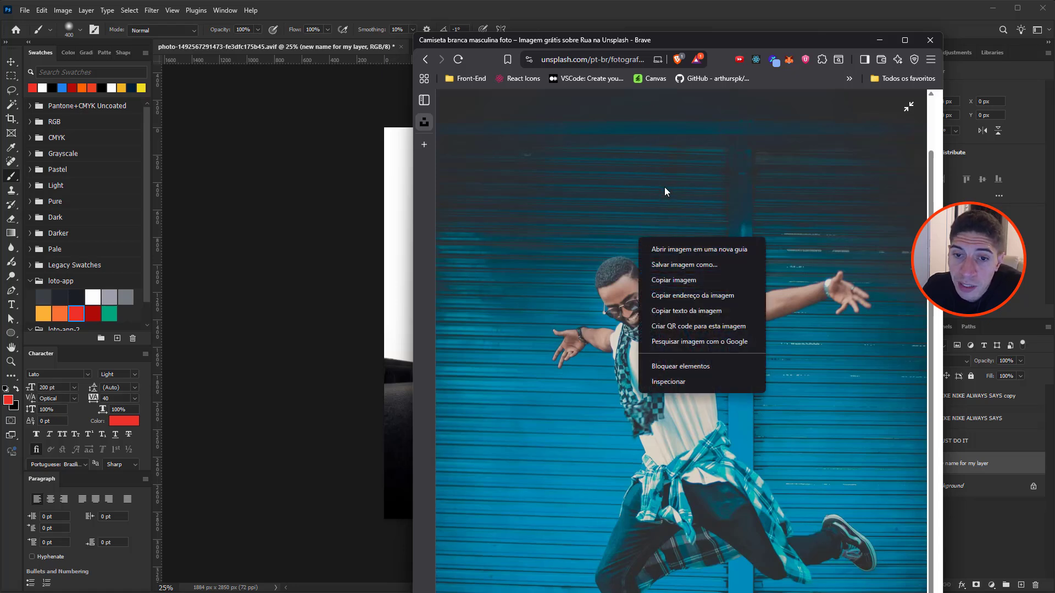
click(680, 280)
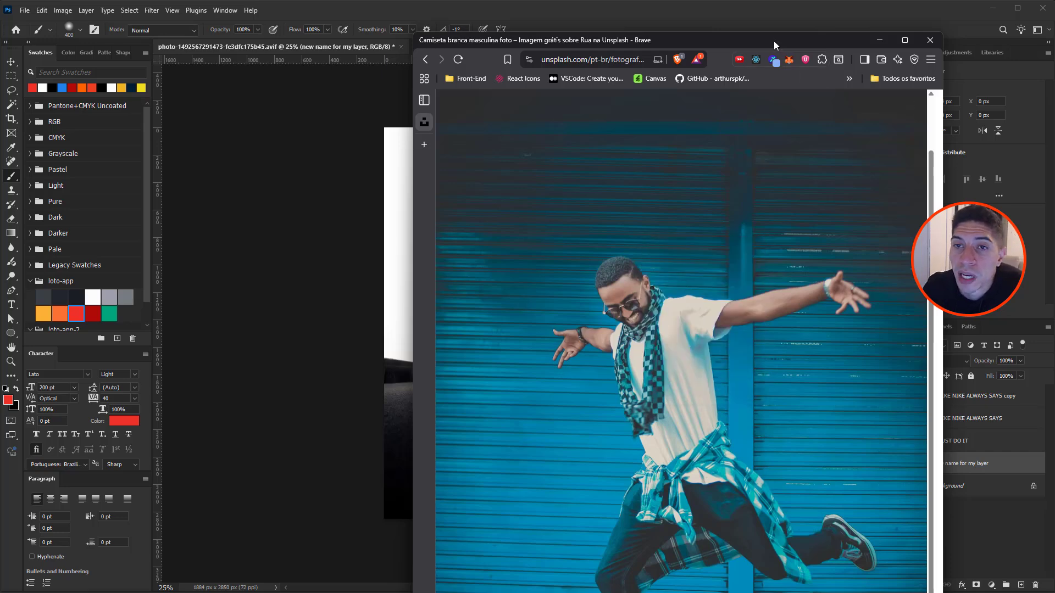
drag(773, 41, 1054, 131)
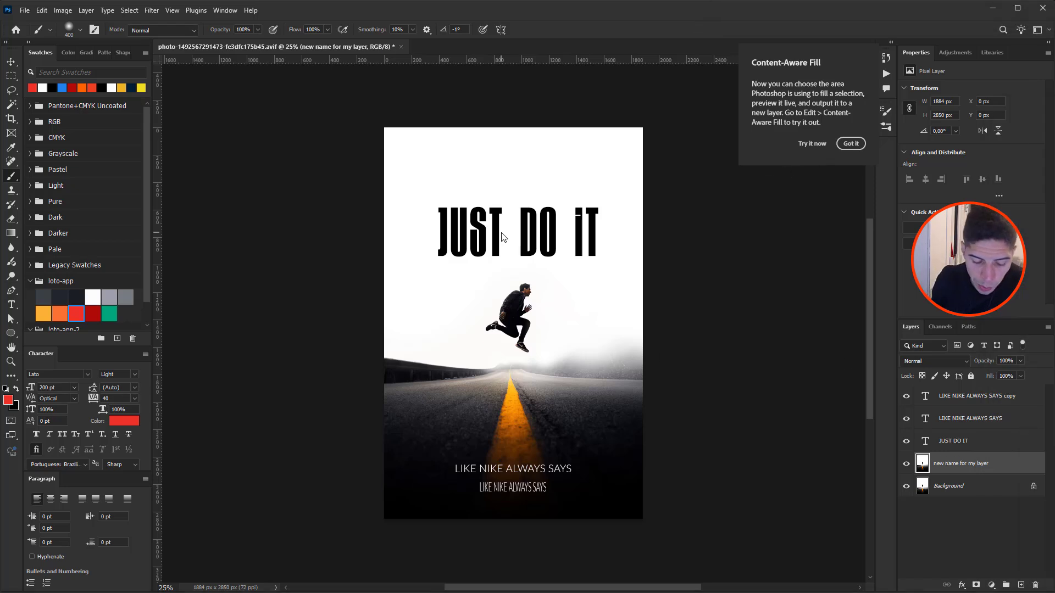
key(ctrl+v)
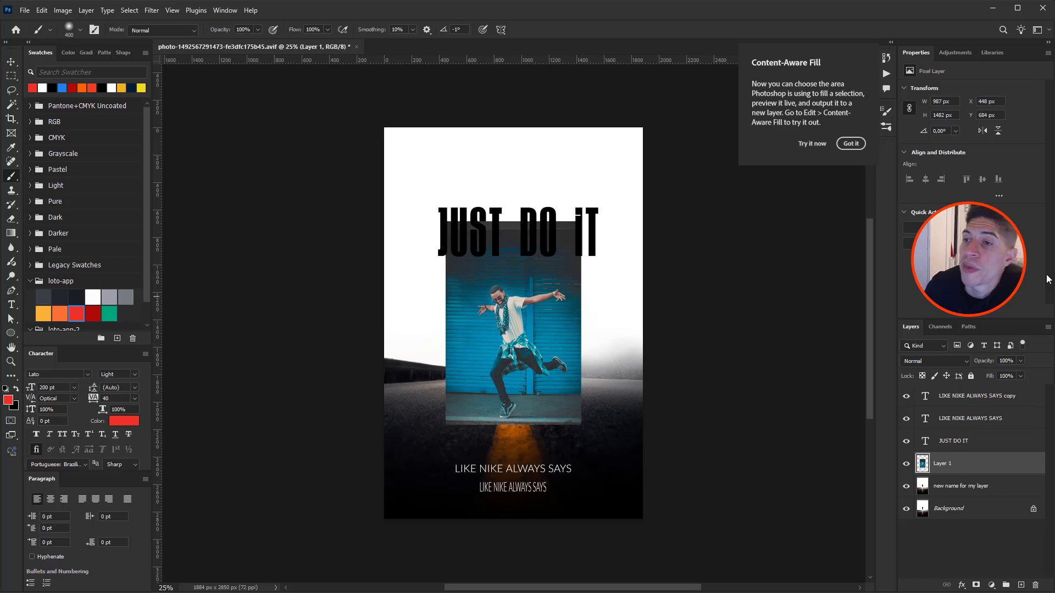
Step: Return to Unsplash in Brave, close the dancer photo, and enlarge and copy the photo of the dance group on stage
drag(1054, 101, 874, 87)
click(919, 299)
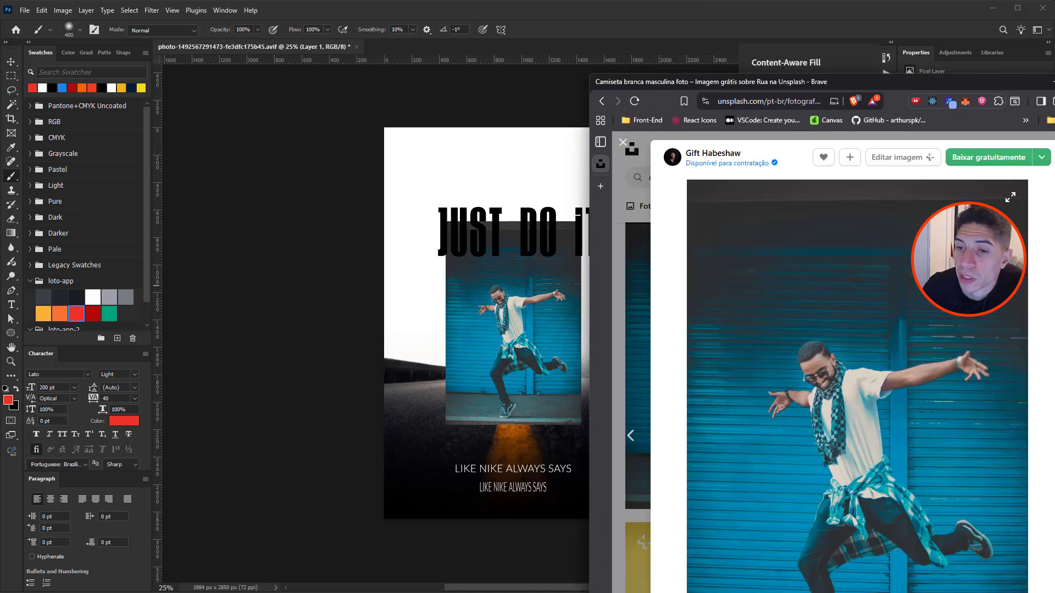
key(Escape)
click(1028, 351)
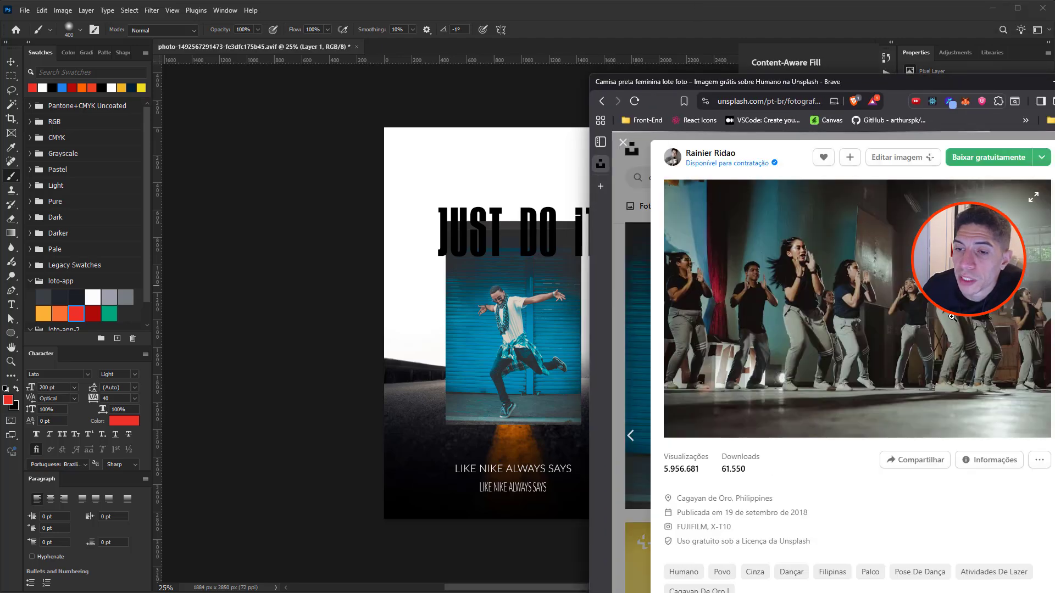
click(823, 256)
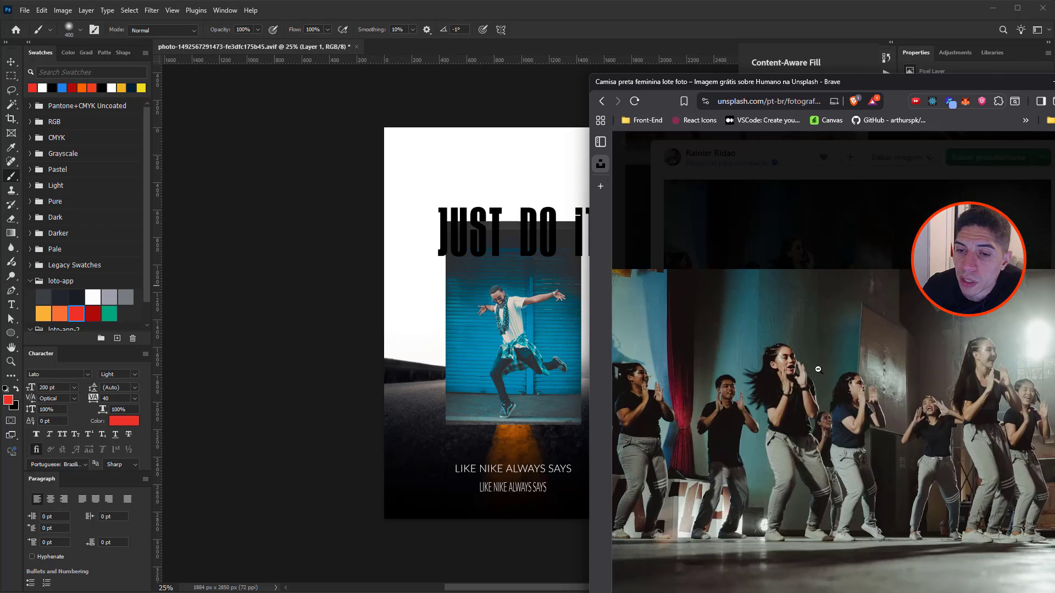
right_click(812, 360)
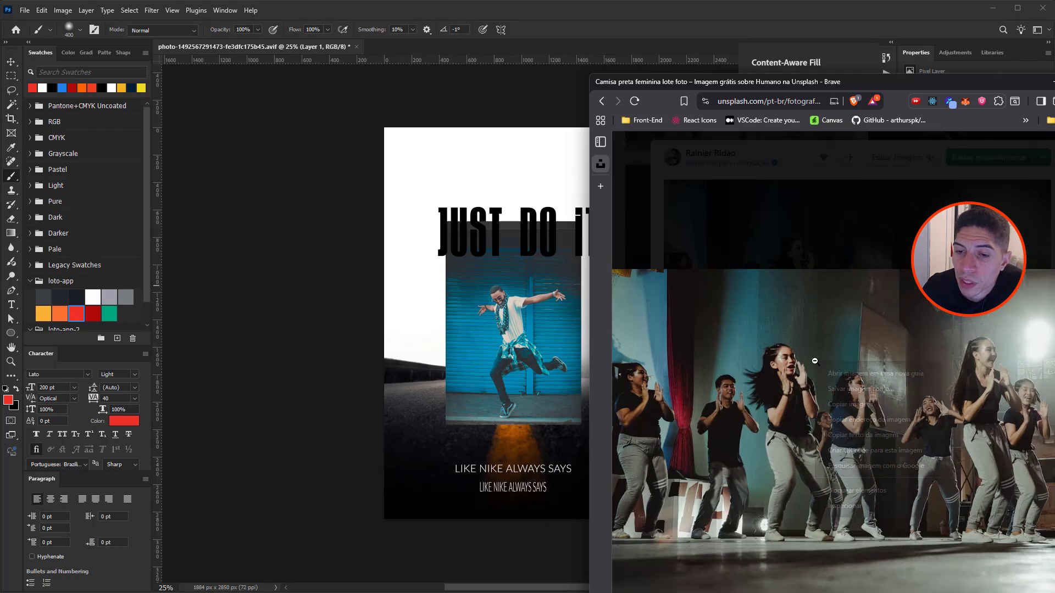
click(854, 406)
Step: Switch back to Photoshop, paste the dance group photo as a new layer, and delete that layer
key(alt+Tab)
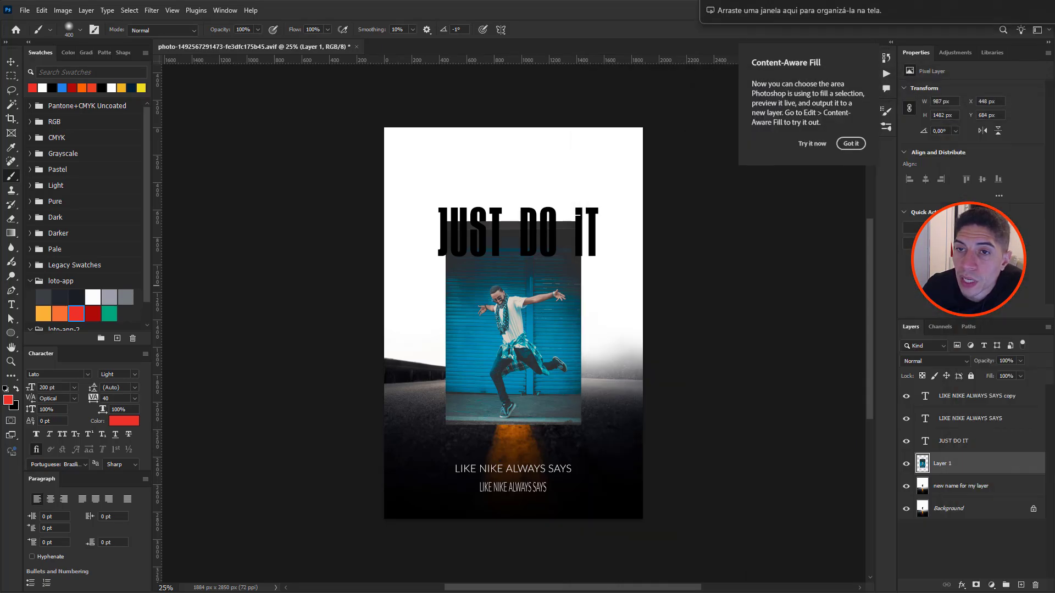
key(ctrl+v)
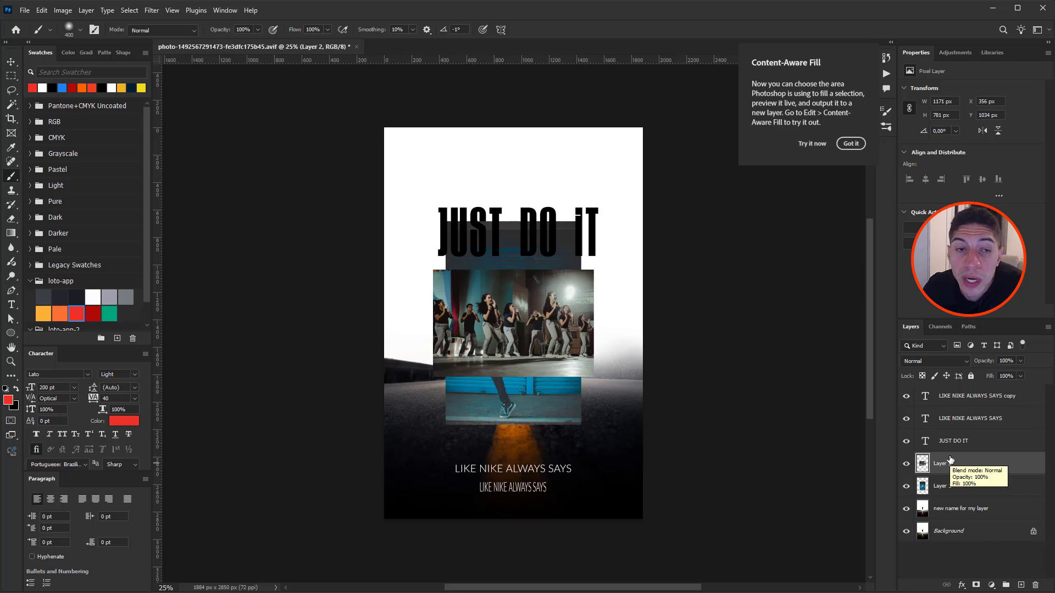
key(Delete)
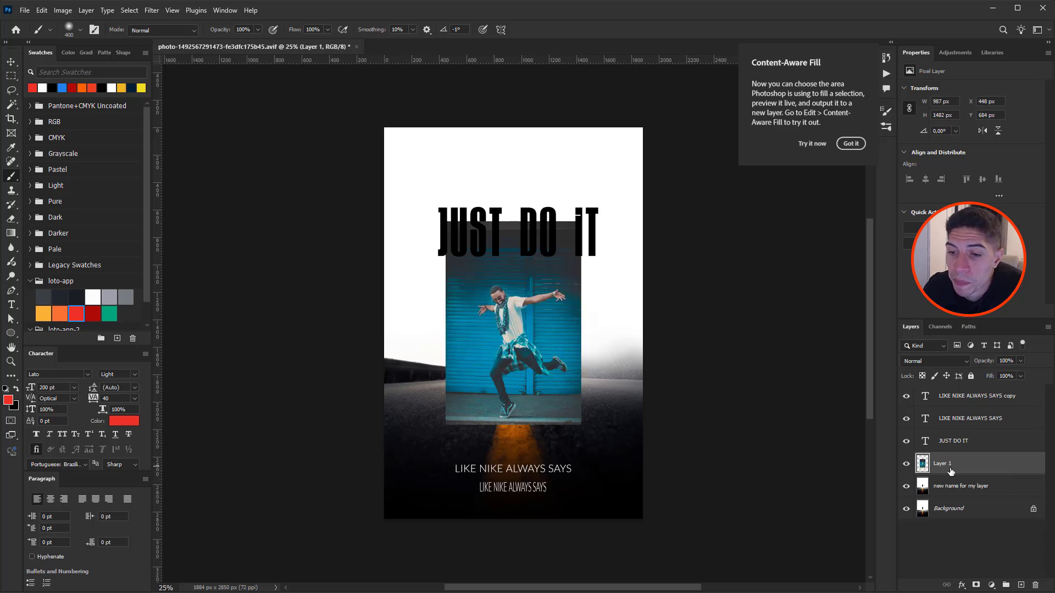
Step: Hide Layer 1, the renamed photo layer and the three text layers, and select the Background layer
click(906, 464)
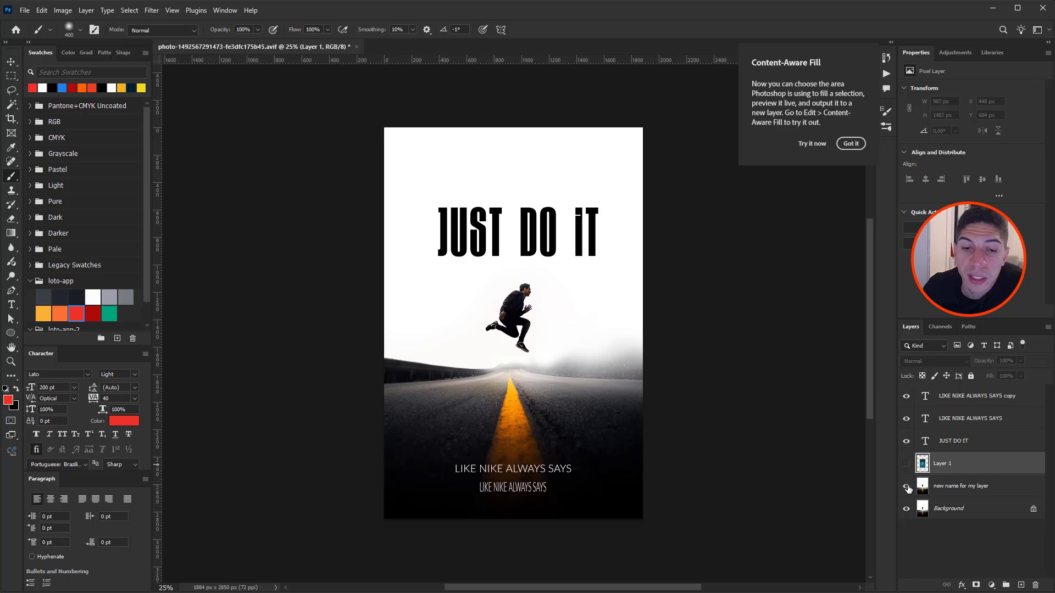
drag(907, 488, 909, 400)
click(945, 515)
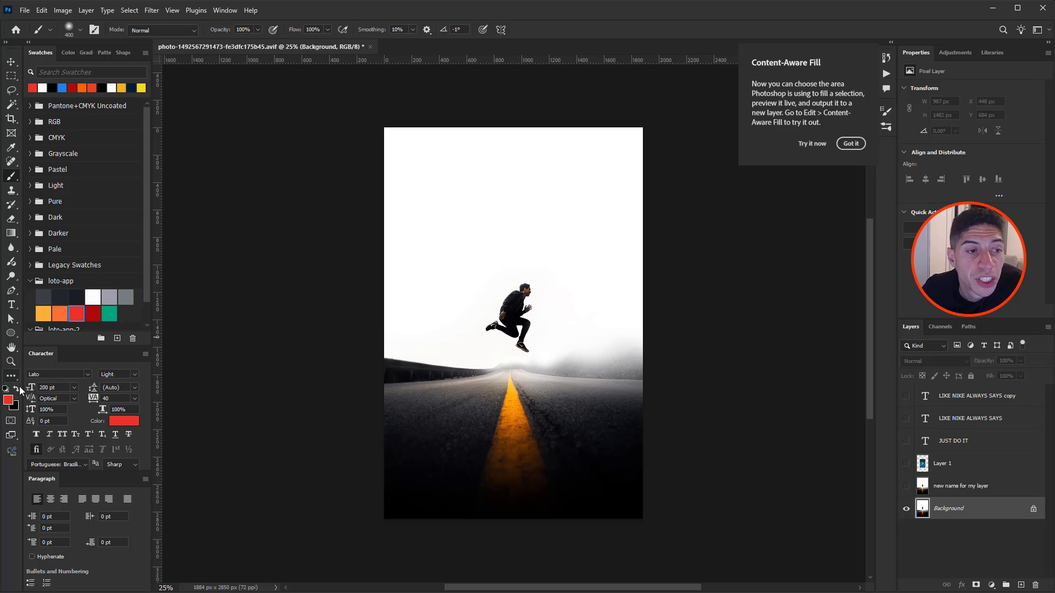
Step: Erase the jumping man from the Background layer with a 400 px Eraser brush, and undo the erasing
key(e)
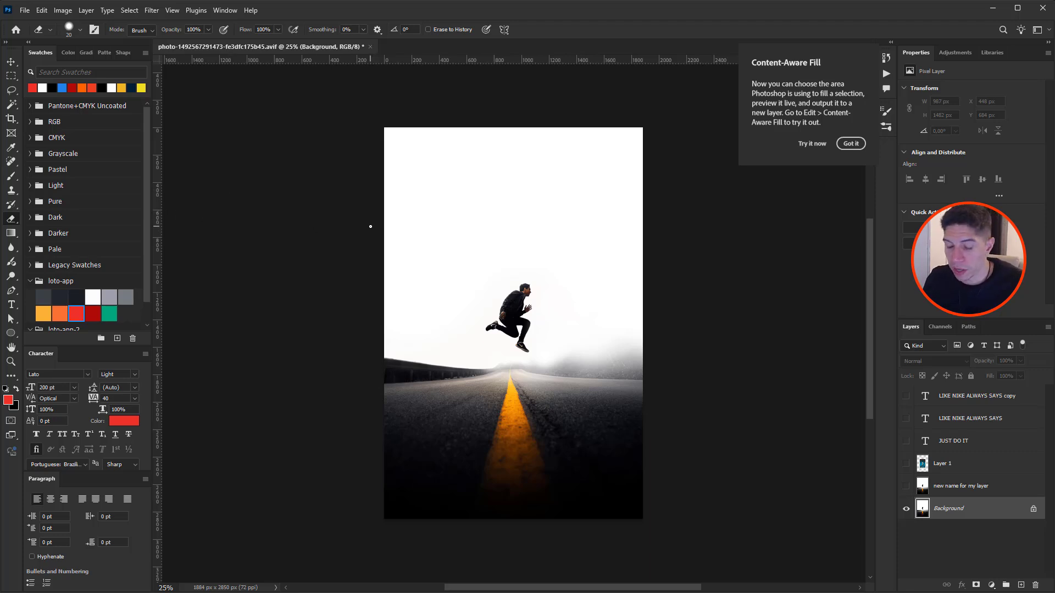
key(bracketleft)
key(bracketleft)
key(bracketleft)
key(bracketleft)
key(bracketleft)
key(bracketleft)
key(bracketleft)
key(bracketleft)
key(bracketleft)
key(bracketleft)
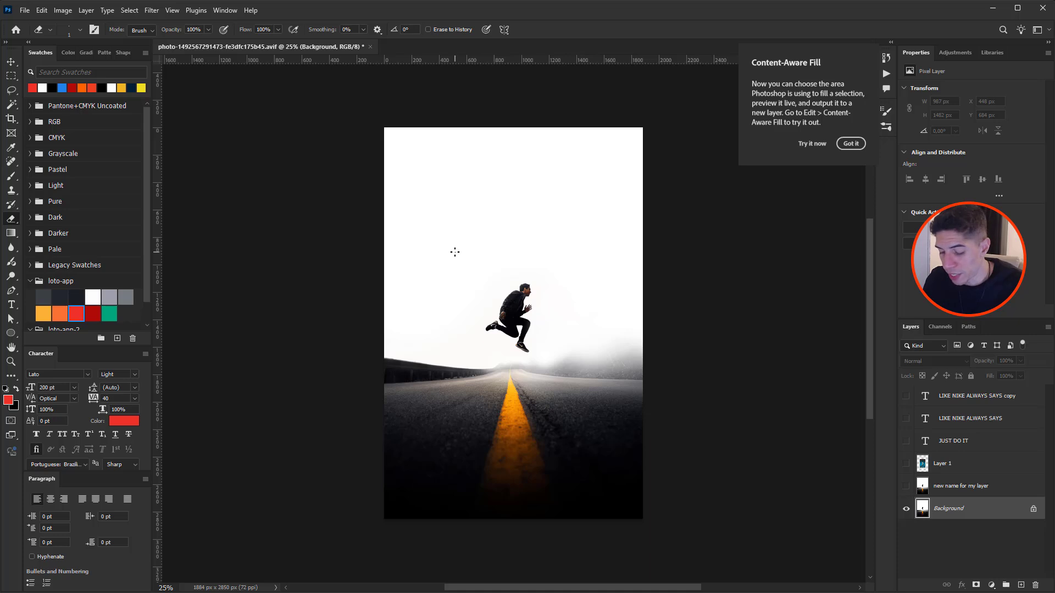
key(bracketright)
key(bracketright)
key(bracketright)
key(bracketright)
key(bracketright)
key(bracketright)
key(bracketright)
key(bracketright)
key(bracketright)
key(bracketright)
key(bracketright)
key(bracketright)
key(bracketright)
key(bracketright)
key(bracketright)
key(bracketright)
key(bracketright)
key(bracketright)
key(bracketright)
key(bracketright)
key(bracketright)
key(bracketright)
key(bracketright)
key(bracketright)
key(bracketright)
key(bracketright)
key(bracketright)
key(bracketright)
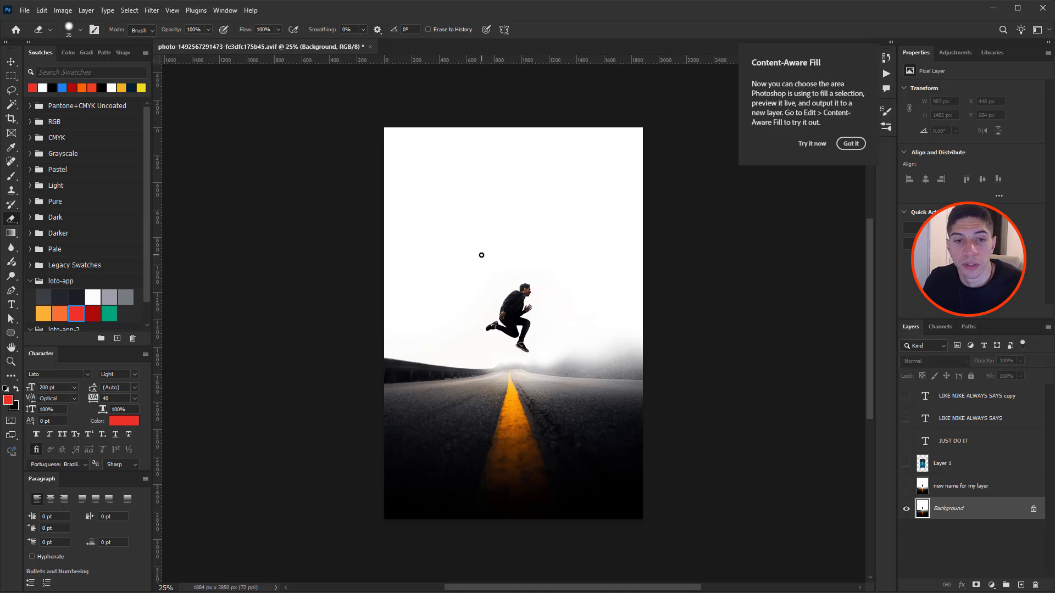
key(bracketleft)
key(bracketleft)
key(bracketleft)
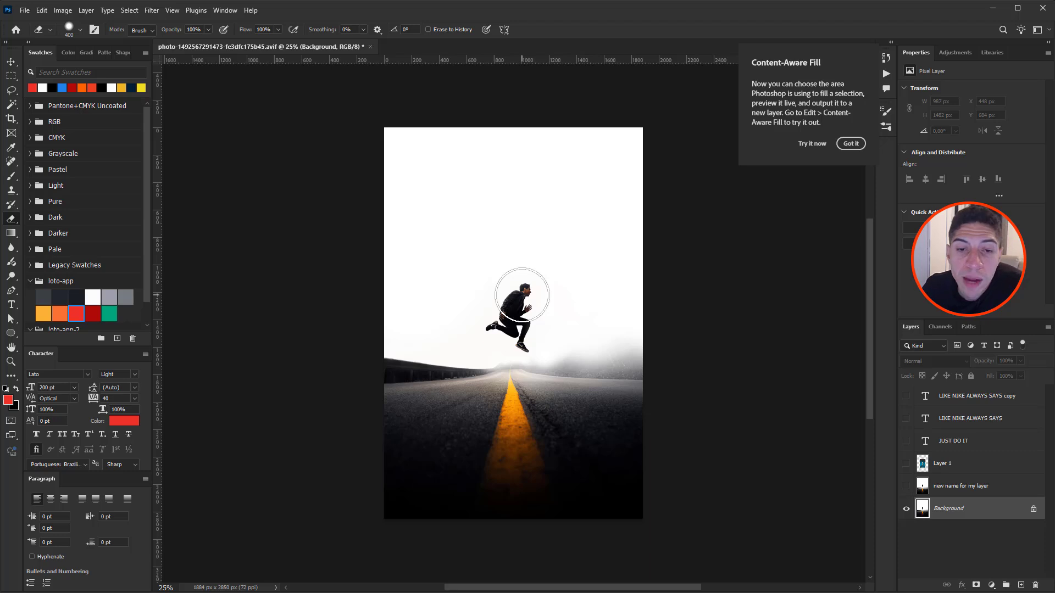
mouse_move(522, 295)
mouse_down()
mouse_move(505, 293)
mouse_move(522, 313)
mouse_move(513, 331)
mouse_move(503, 315)
mouse_up()
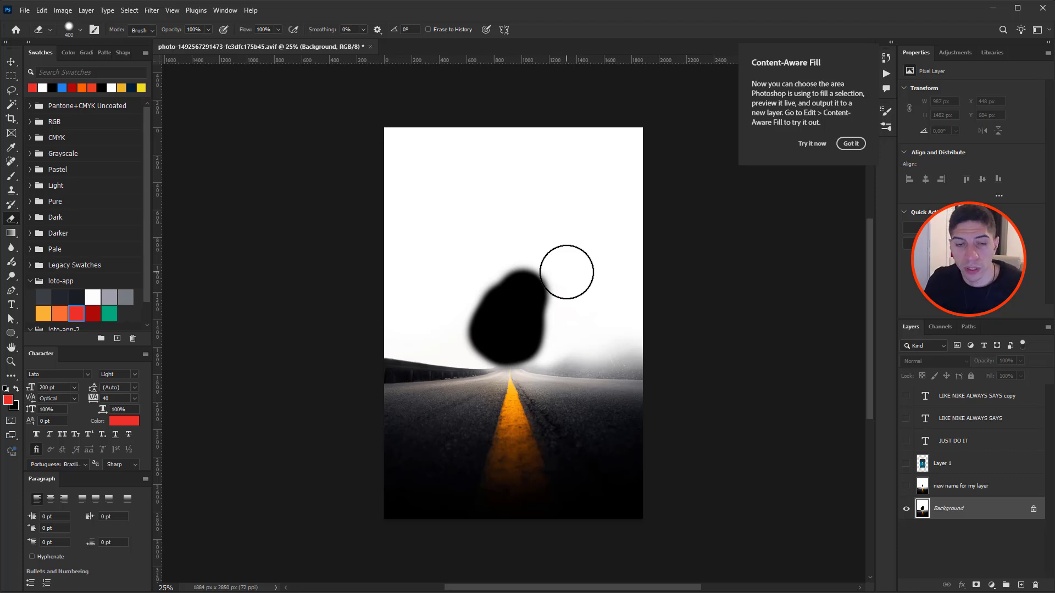
key(ctrl+z)
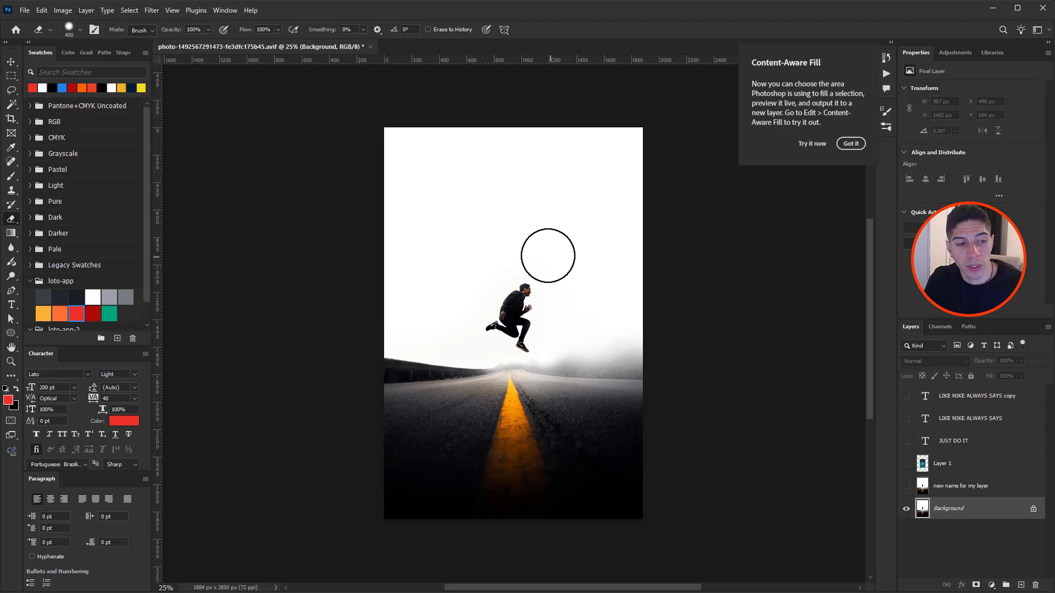
Step: Swap the foreground and background colours several times, ending with black as the foreground and red as the background colour
key(x)
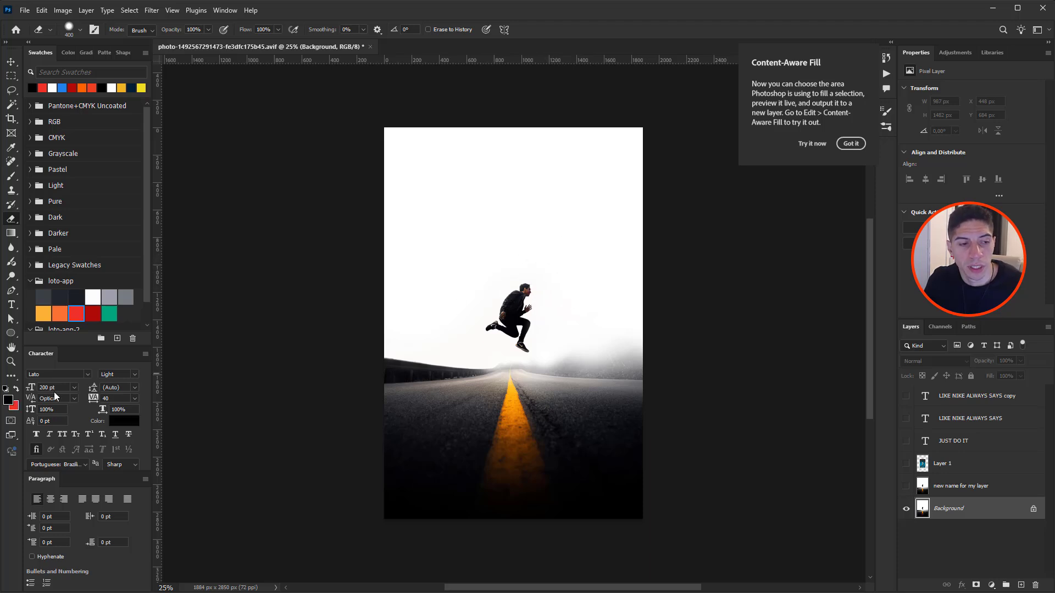
key(x)
key(x)
key(x)
key(x)
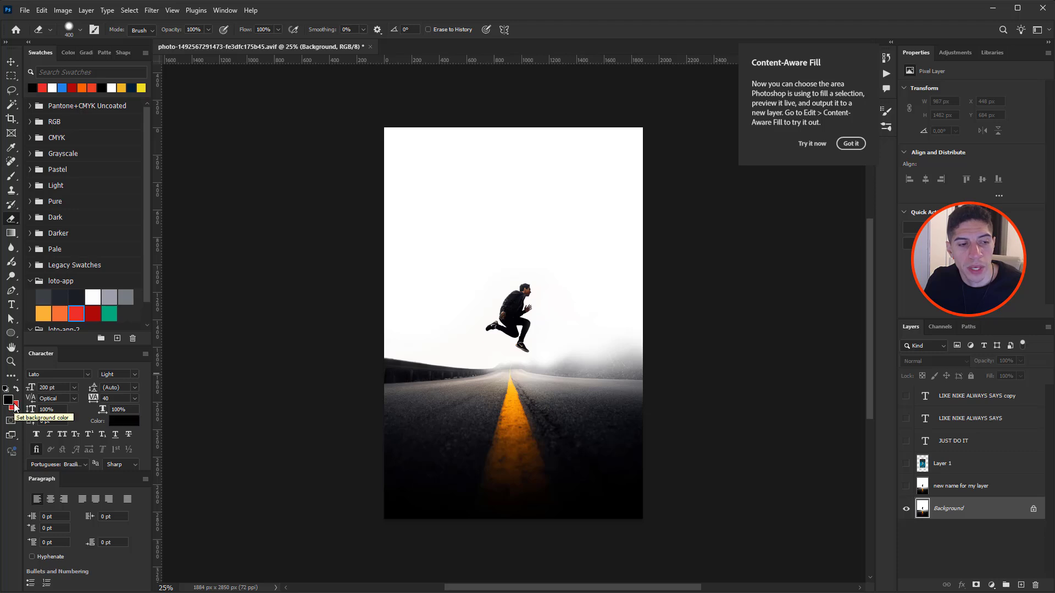
key(x)
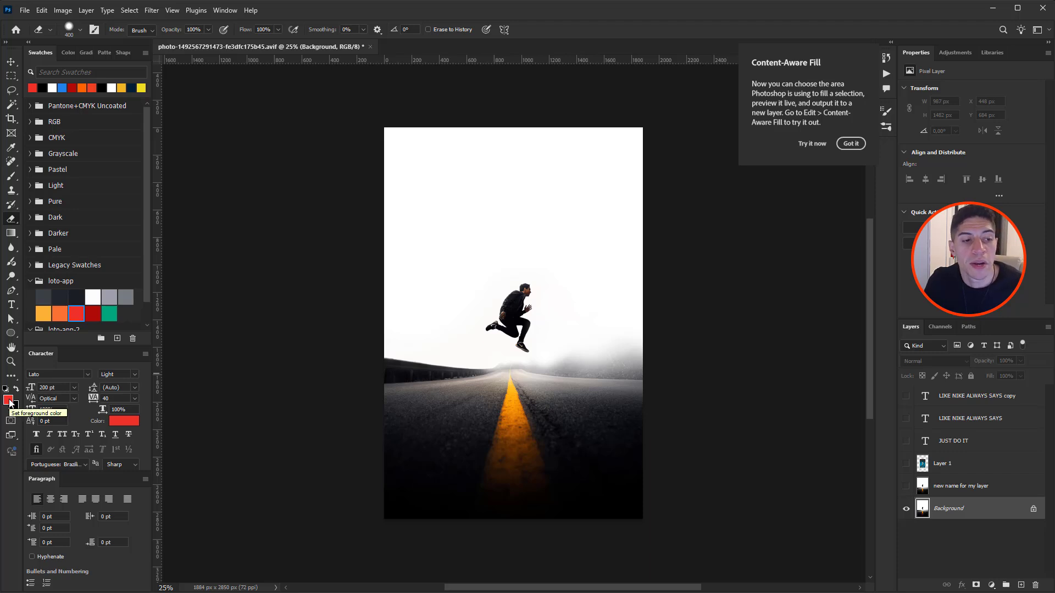
key(x)
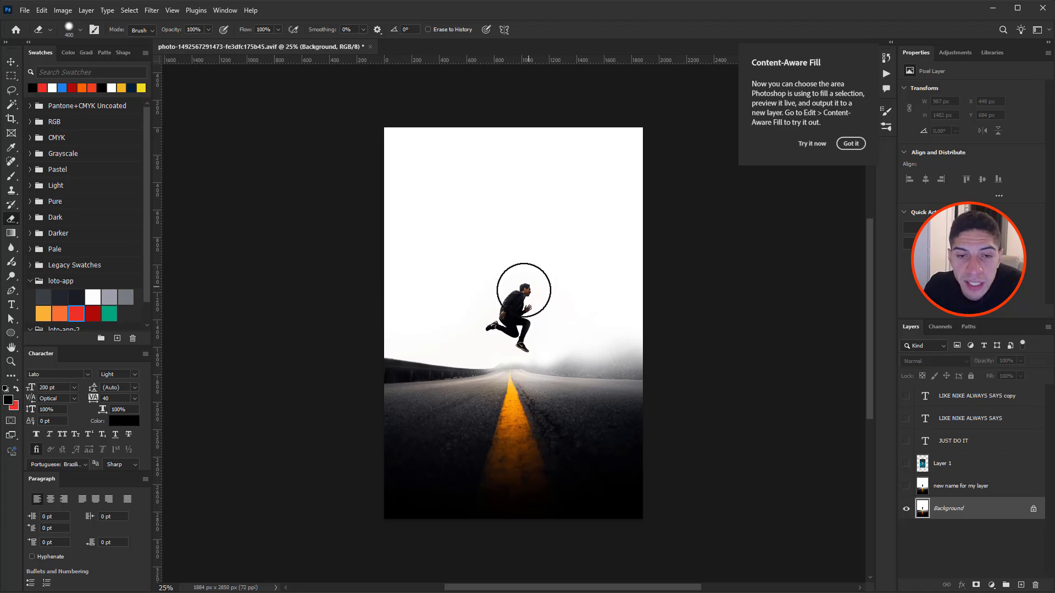
Step: Erase the jumping man from the locked Background layer using the red background colour, and undo the erasing
mouse_move(524, 279)
mouse_down()
mouse_move(501, 298)
mouse_move(497, 320)
mouse_move(523, 327)
mouse_move(531, 297)
mouse_move(500, 326)
mouse_move(532, 326)
mouse_move(500, 319)
mouse_move(526, 297)
mouse_move(510, 311)
mouse_up()
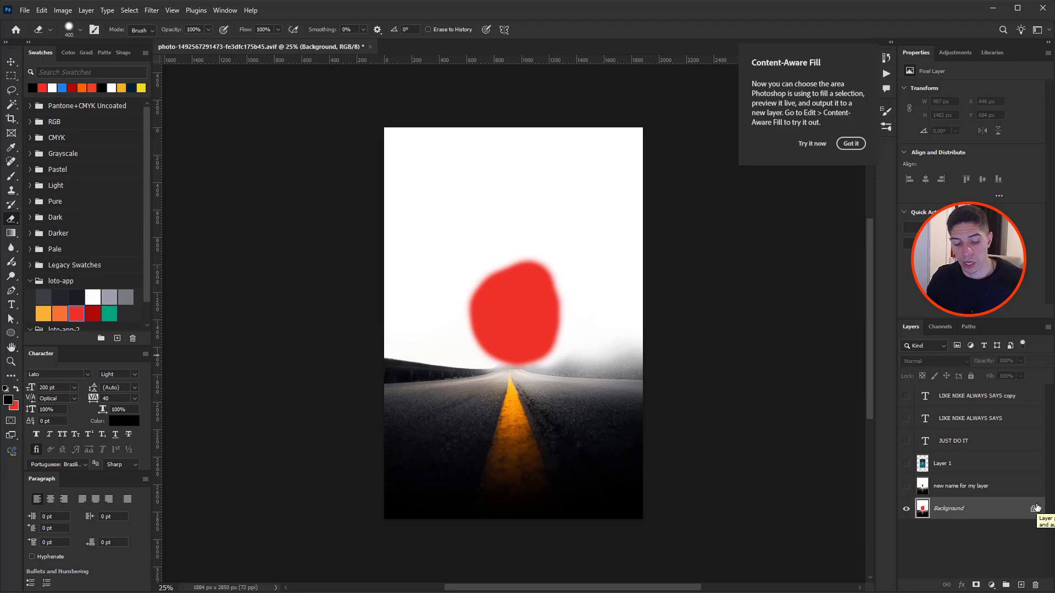
key(ctrl+z)
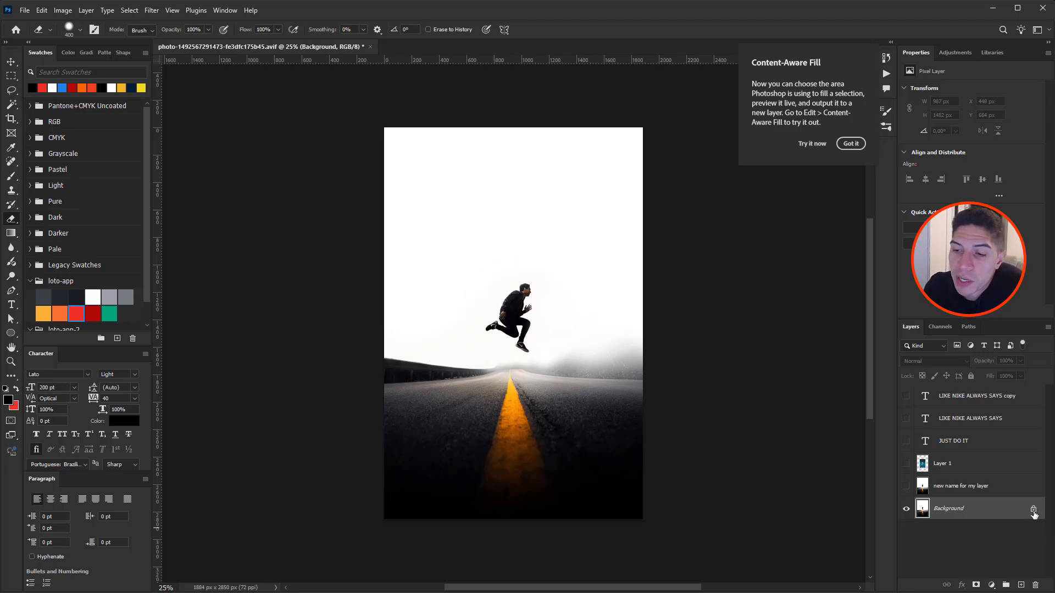
Step: Unlock the Background layer to make it a regular layer, and erase the jumping man from it
click(1033, 511)
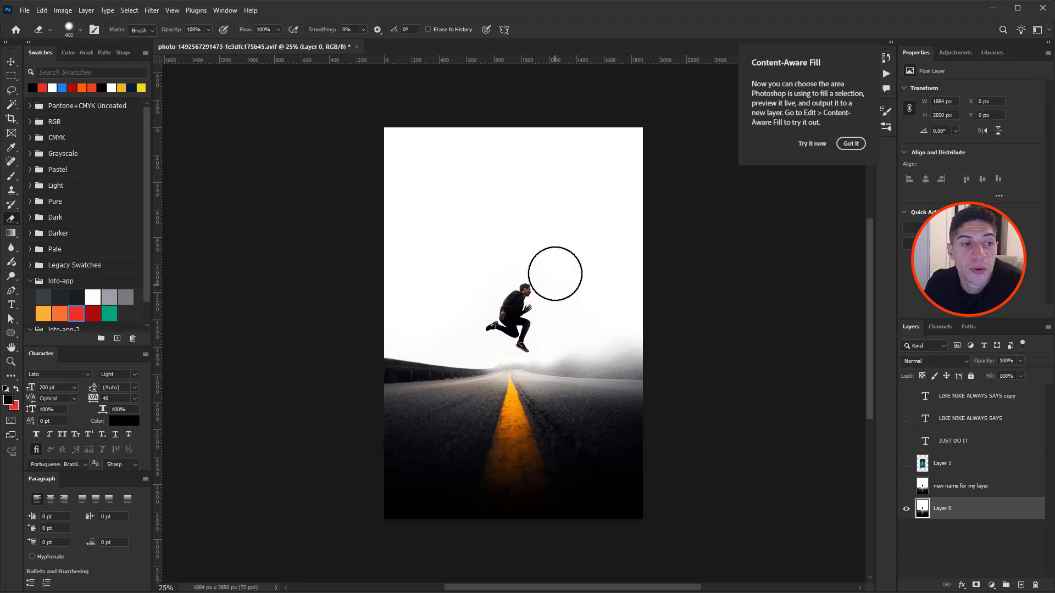
drag(534, 280, 514, 306)
mouse_move(524, 325)
mouse_down()
mouse_move(513, 337)
mouse_move(513, 313)
mouse_up()
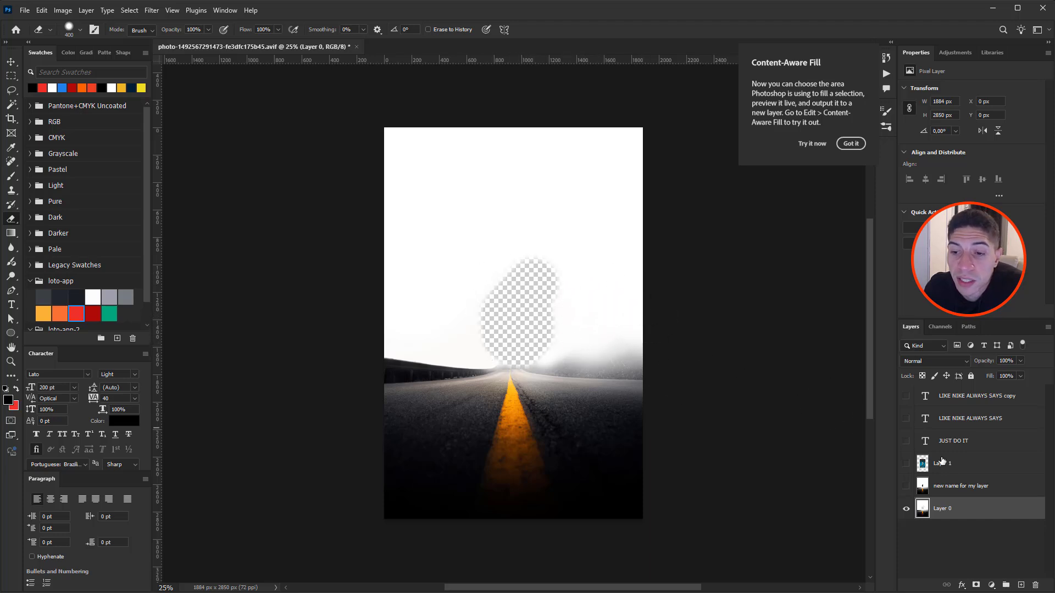
Step: Show Layer 1 with the dancer photo and move it beneath Layer 0
click(905, 464)
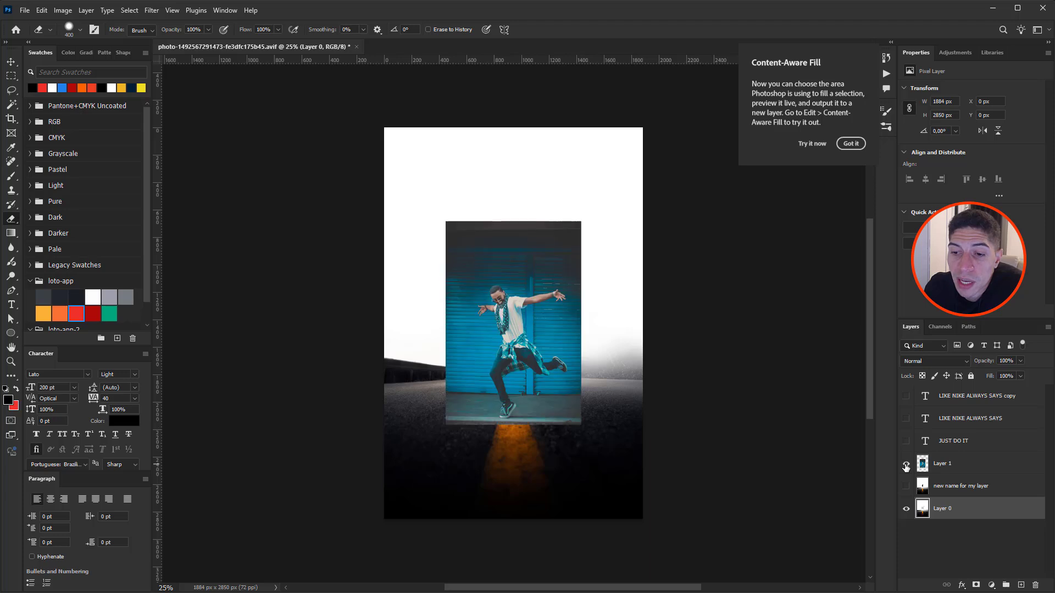
click(943, 471)
click(945, 513)
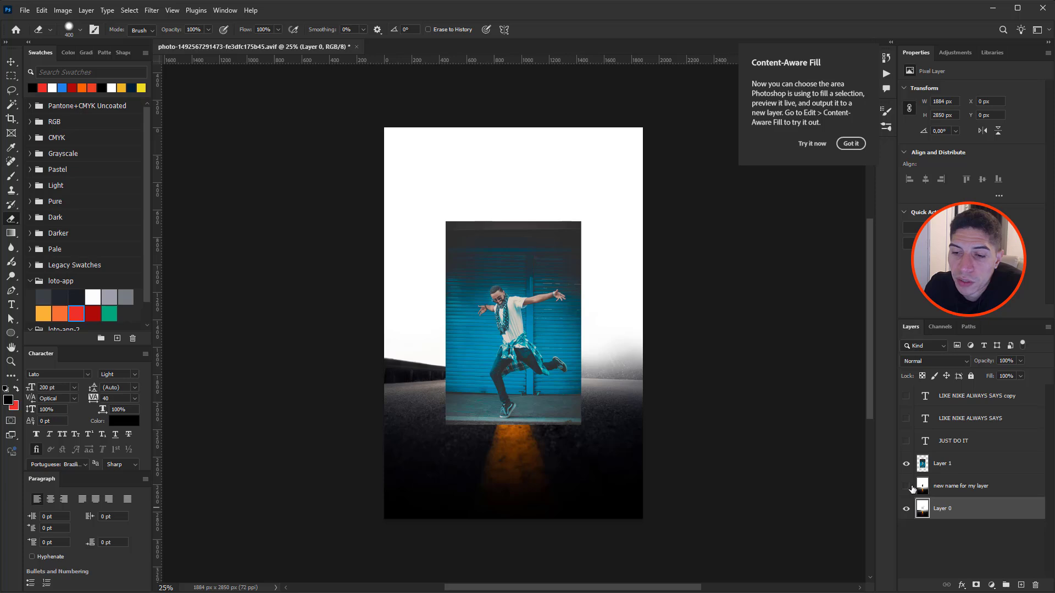
click(940, 465)
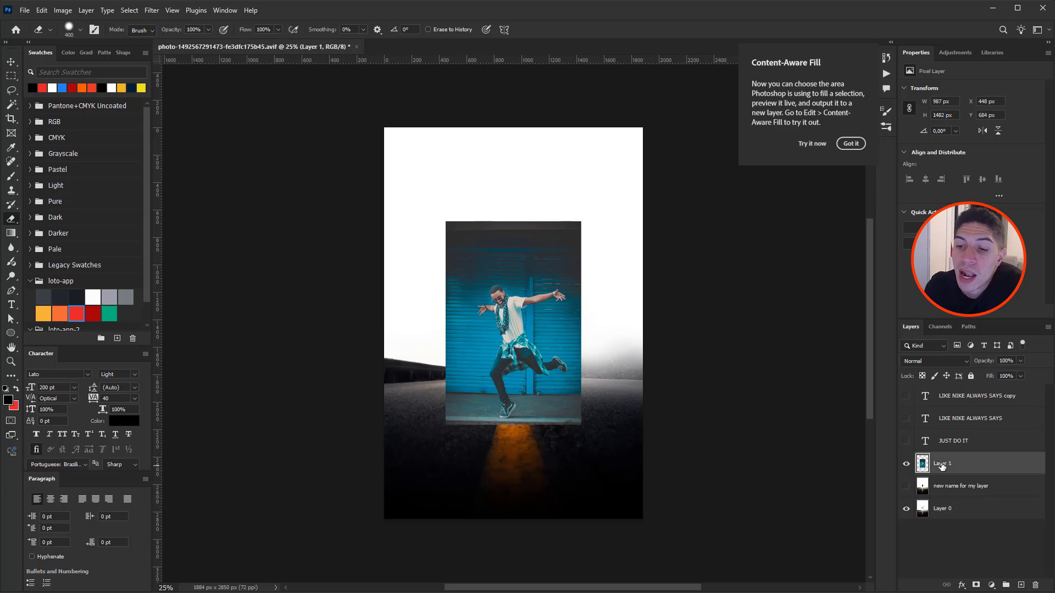
drag(941, 465, 941, 511)
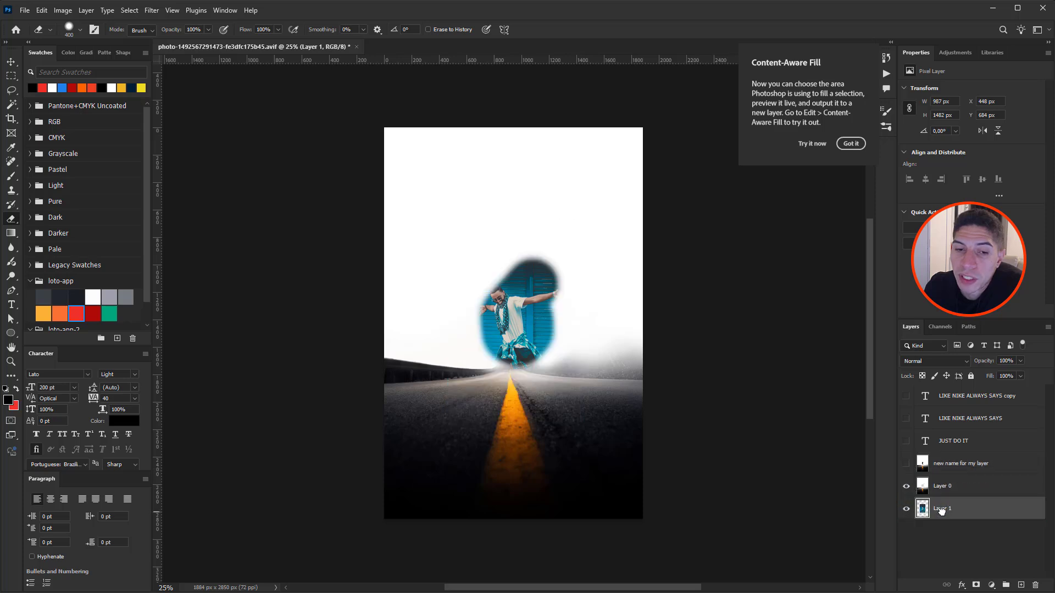
Step: Erase more of Layer 0 around the dancer, and undo all the erasing and the layer reordering
click(943, 494)
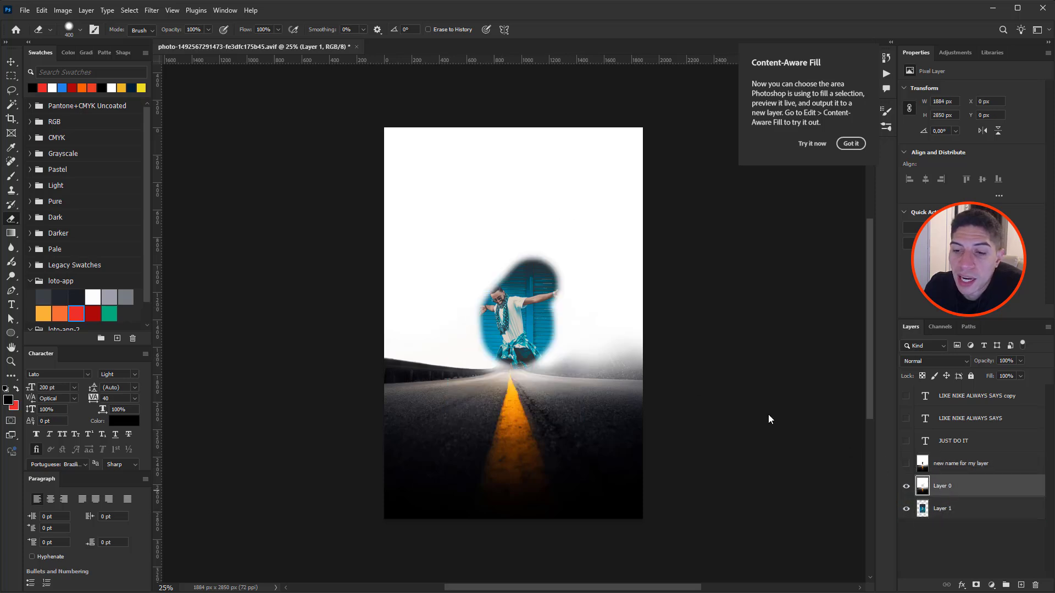
drag(509, 285, 507, 343)
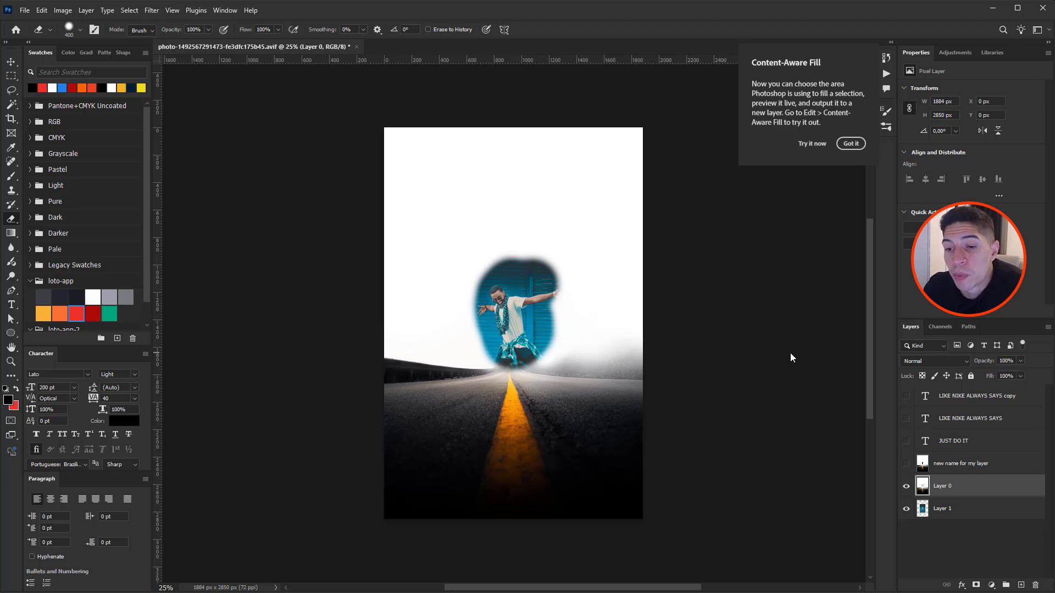
key(ctrl+z)
key(ctrl+z)
key(ctrl+z)
key(ctrl+z)
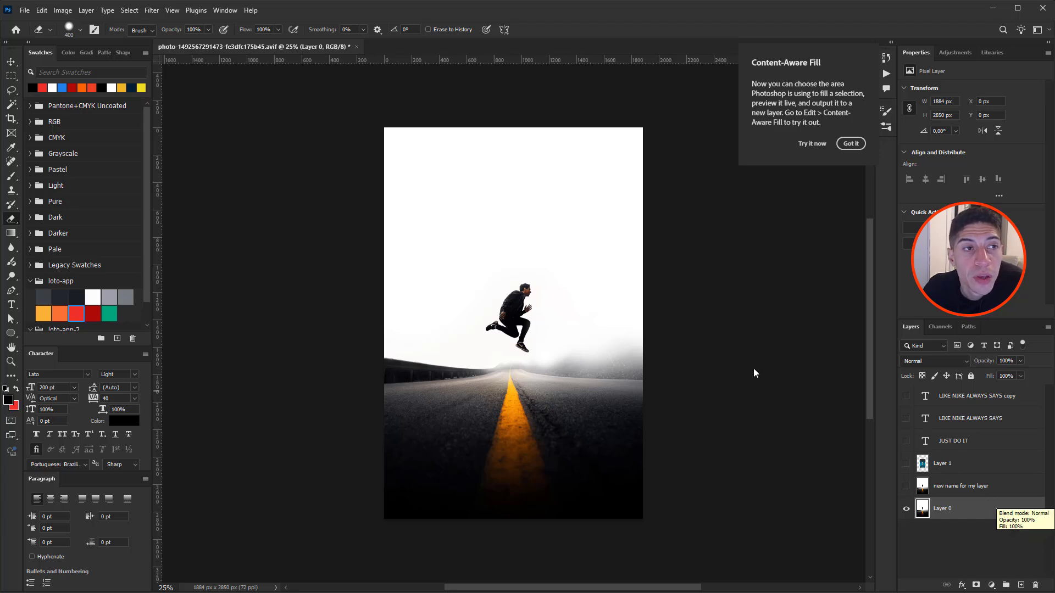
Step: Convert Layer 0 into a Background layer and unlock it again
click(86, 10)
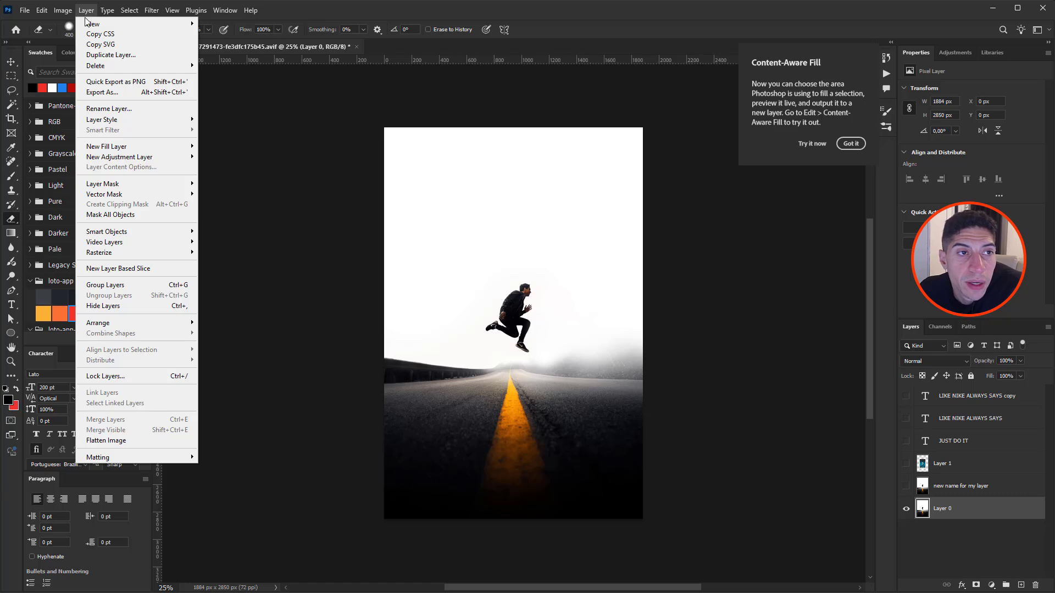
mouse_move(88, 26)
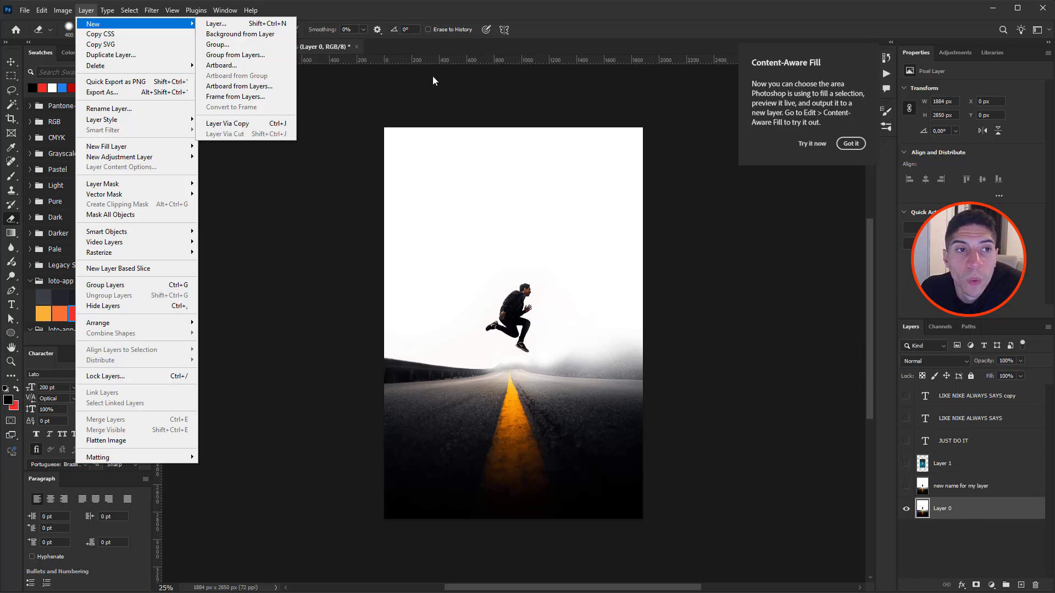
click(240, 34)
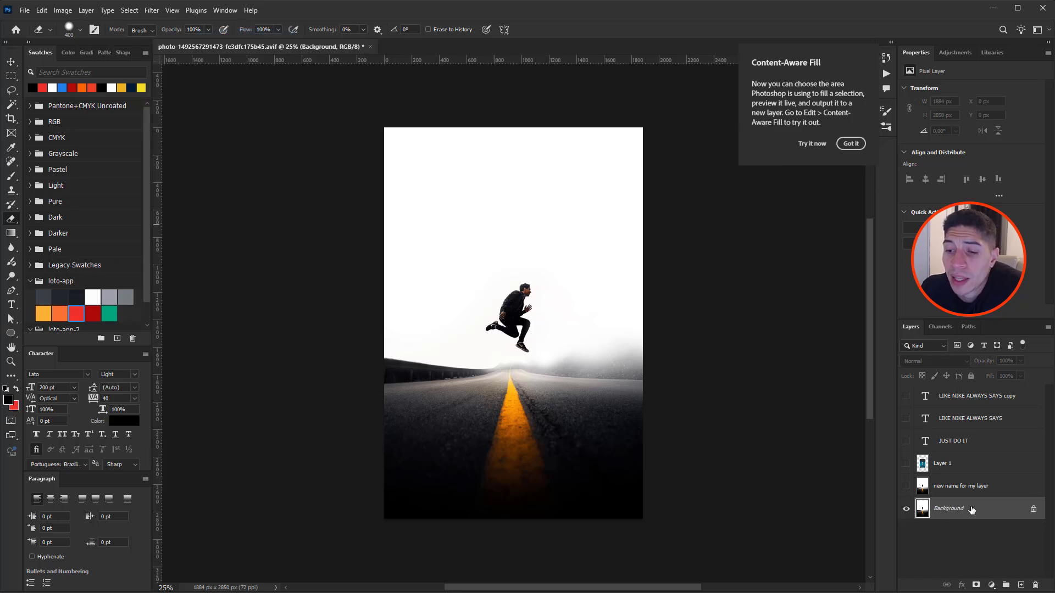
click(1033, 509)
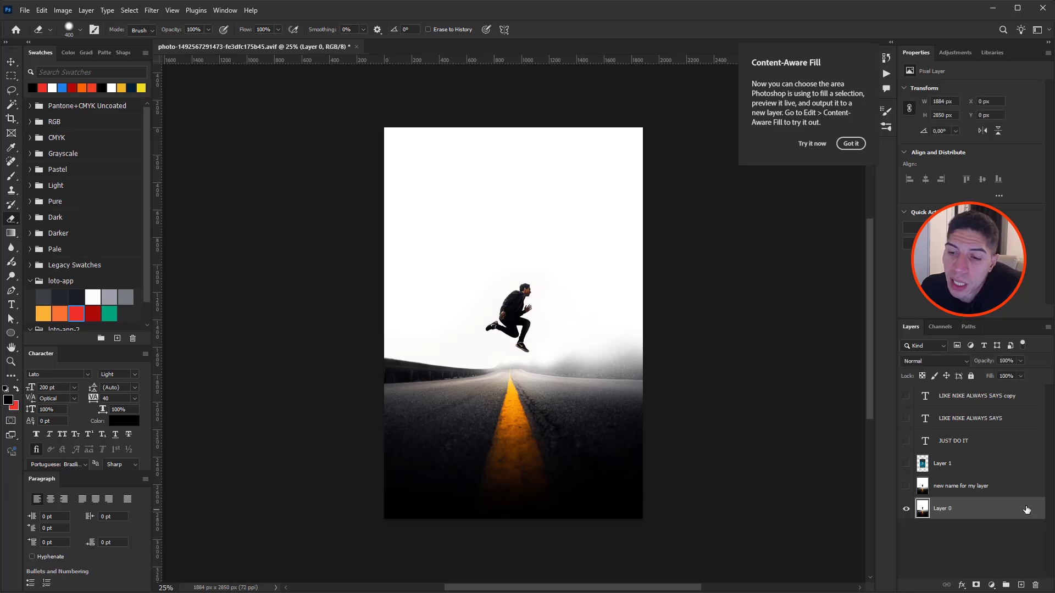
Step: Show Layer 1 and scale the dancer photo from its centre to about 195% so it covers the whole canvas
click(906, 463)
click(929, 466)
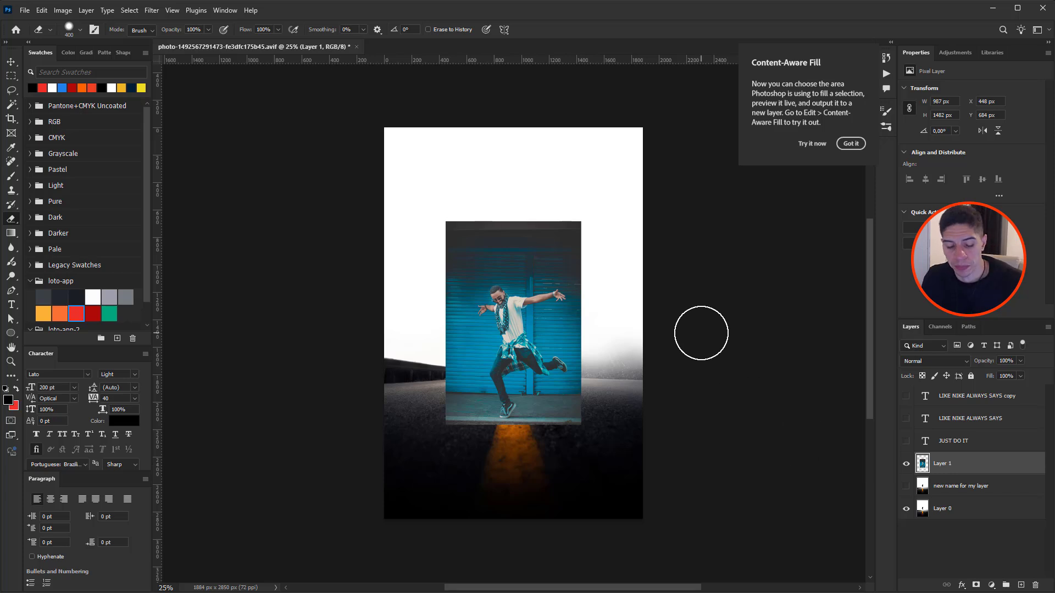
key(v)
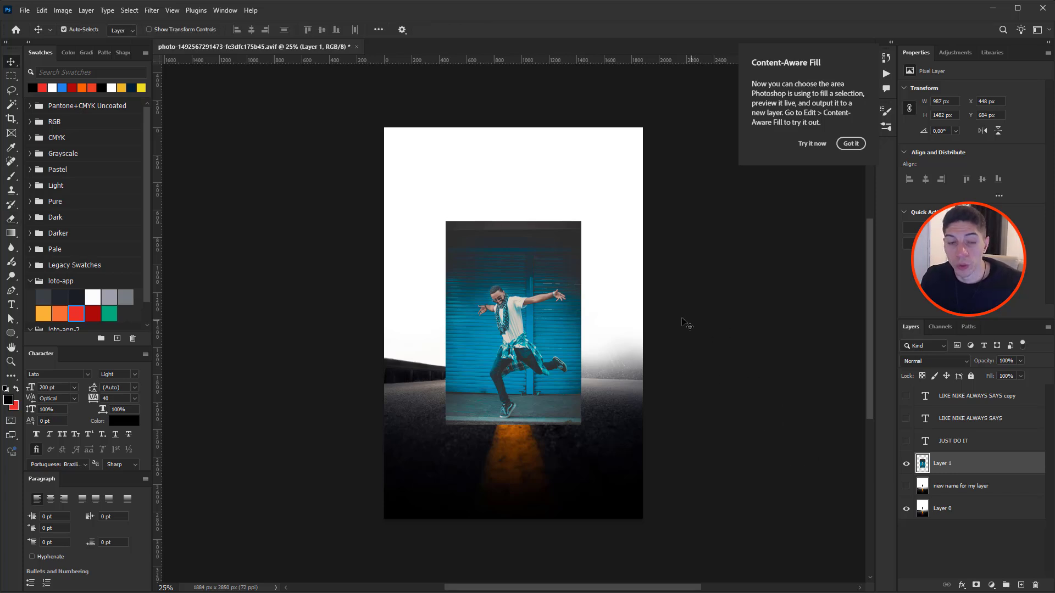
key(ctrl+t)
drag(580, 220, 657, 130)
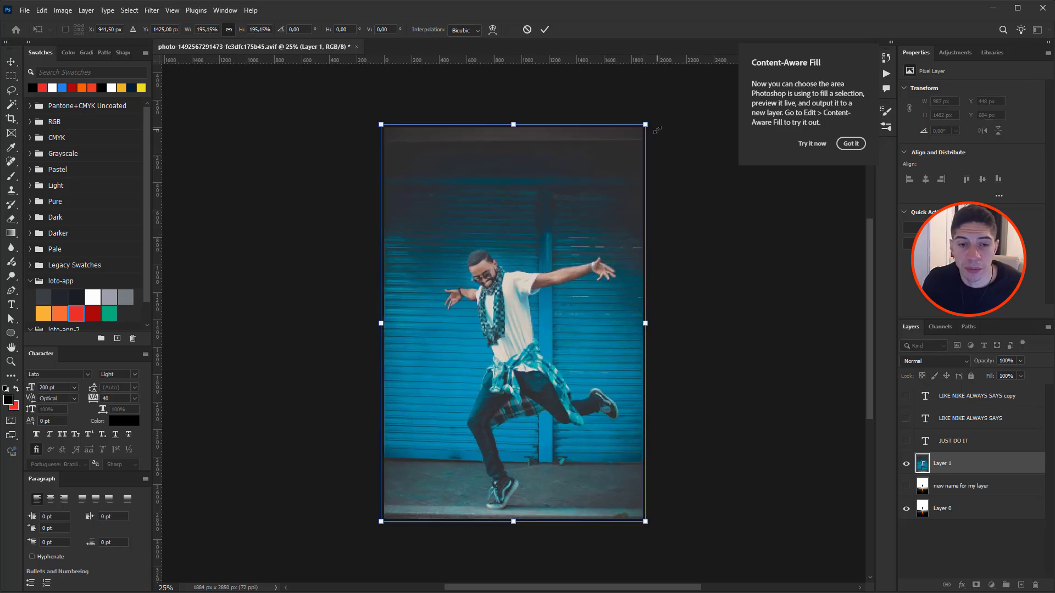
key(Return)
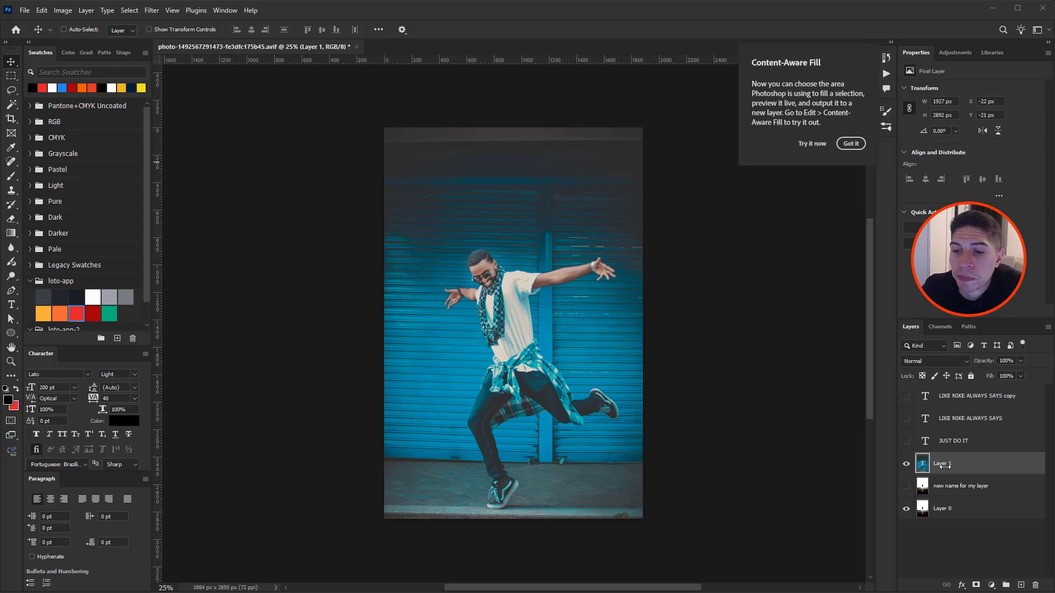
Step: Move Layer 1 beneath Layer 0 and, with Layer 0 hidden, convert Layer 1 into the Background layer
drag(946, 472, 959, 514)
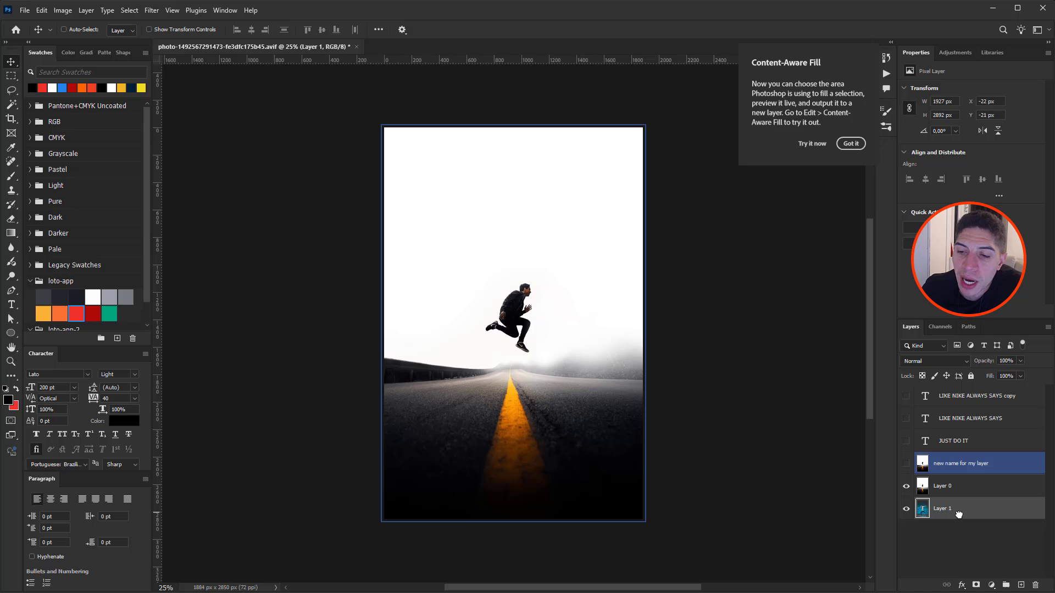
click(906, 486)
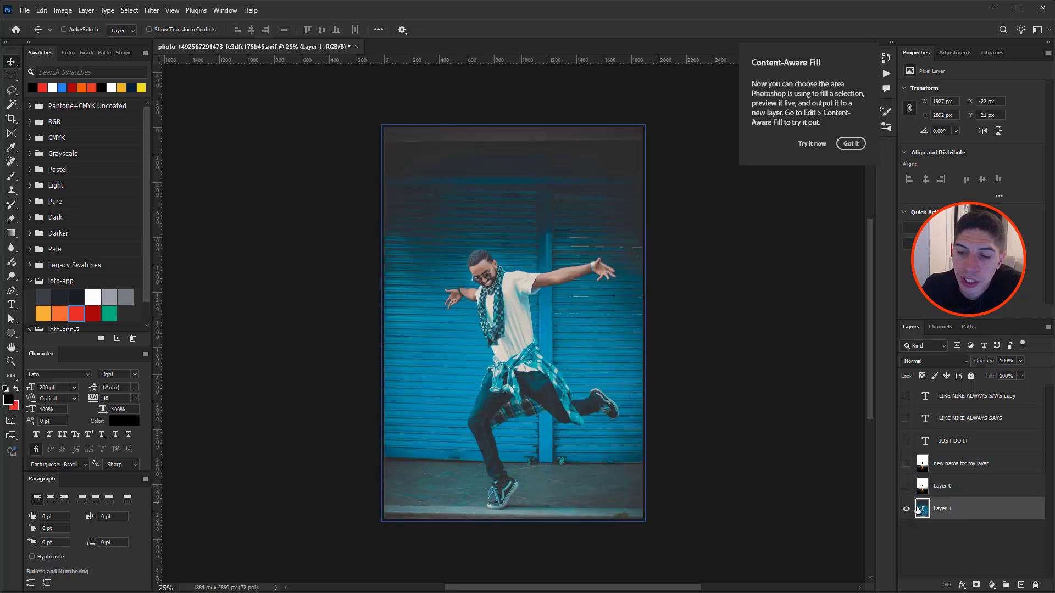
click(87, 10)
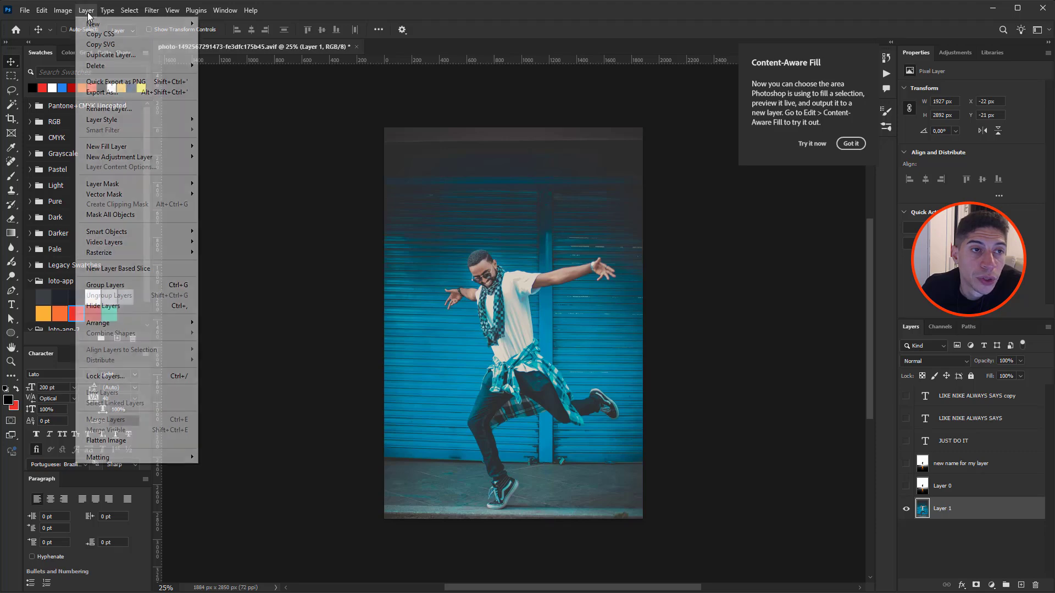
mouse_move(96, 25)
click(231, 34)
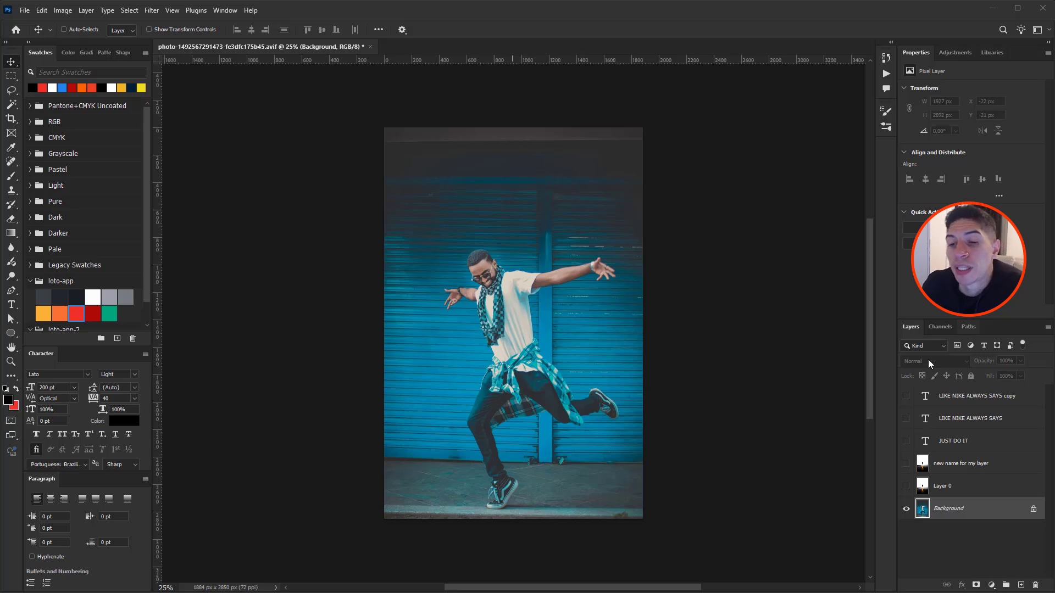
Step: Show the JUST DO IT layer and both LIKE NIKE ALWAYS SAYS text layers
click(905, 396)
click(905, 418)
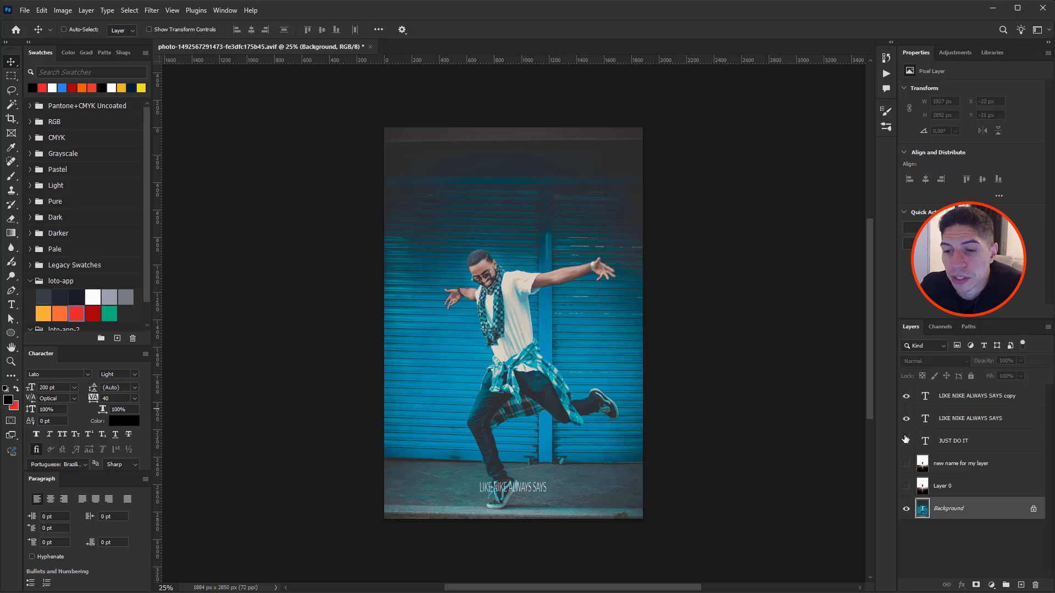
click(906, 442)
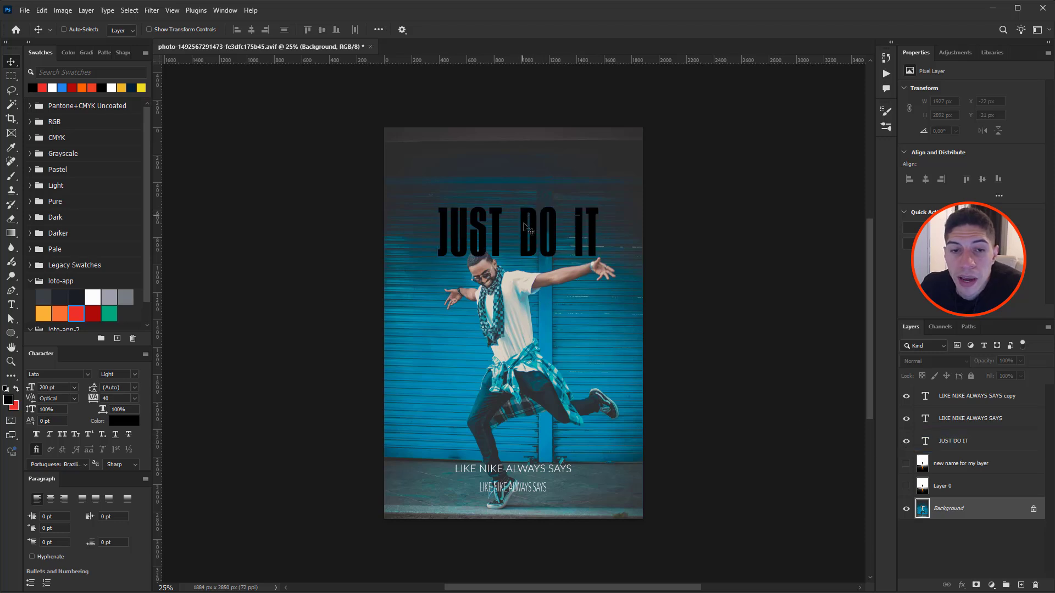
Step: Move the JUST DO IT title up above the dancer and the wider LIKE NIKE ALWAYS SAYS line slightly down
drag(536, 240, 530, 212)
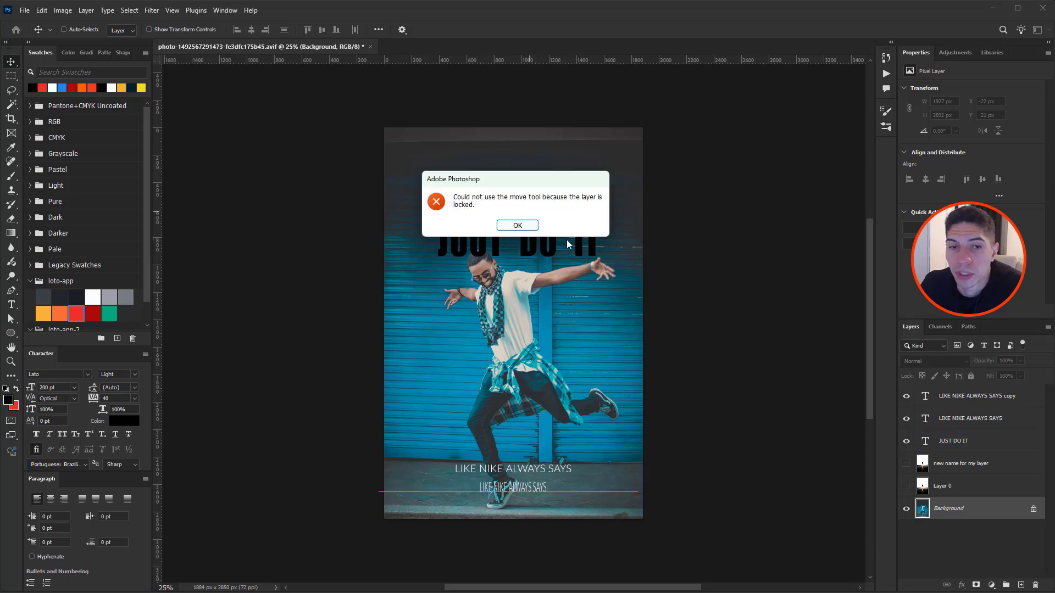
click(527, 225)
click(963, 446)
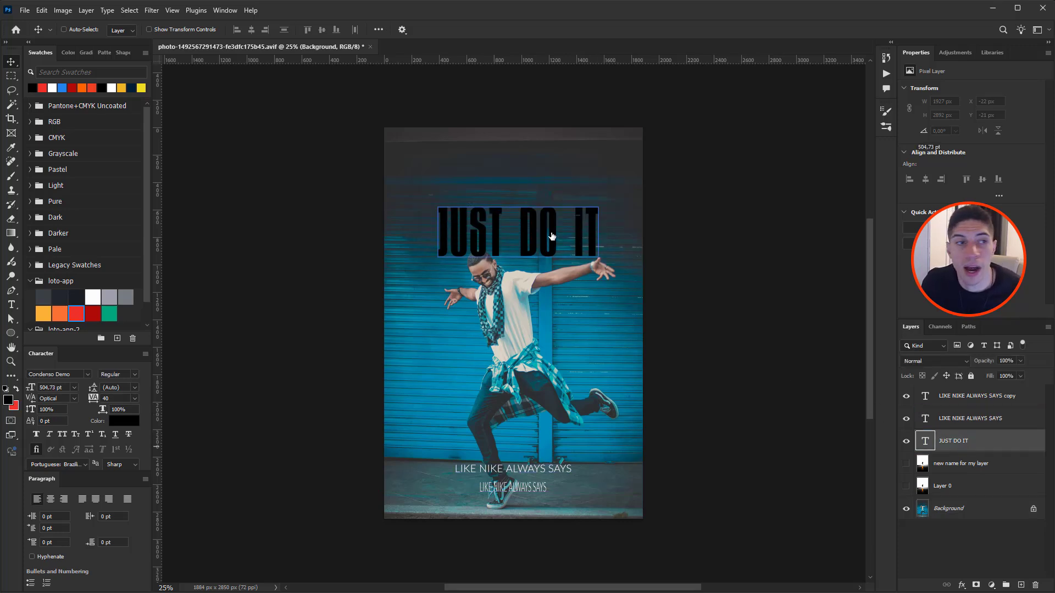
drag(548, 256, 543, 216)
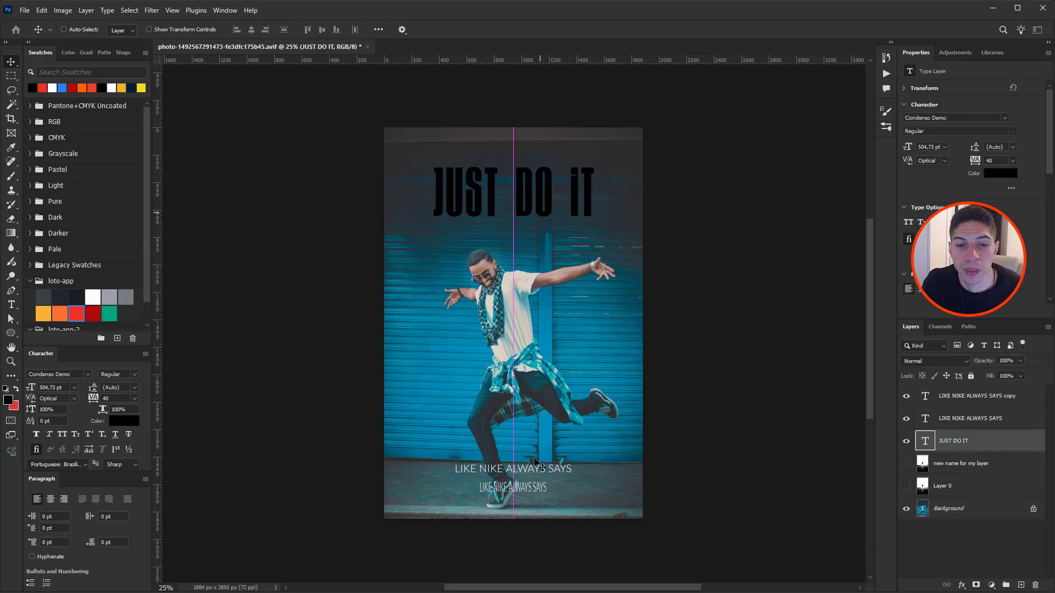
key(ctrl)
drag(531, 470, 532, 476)
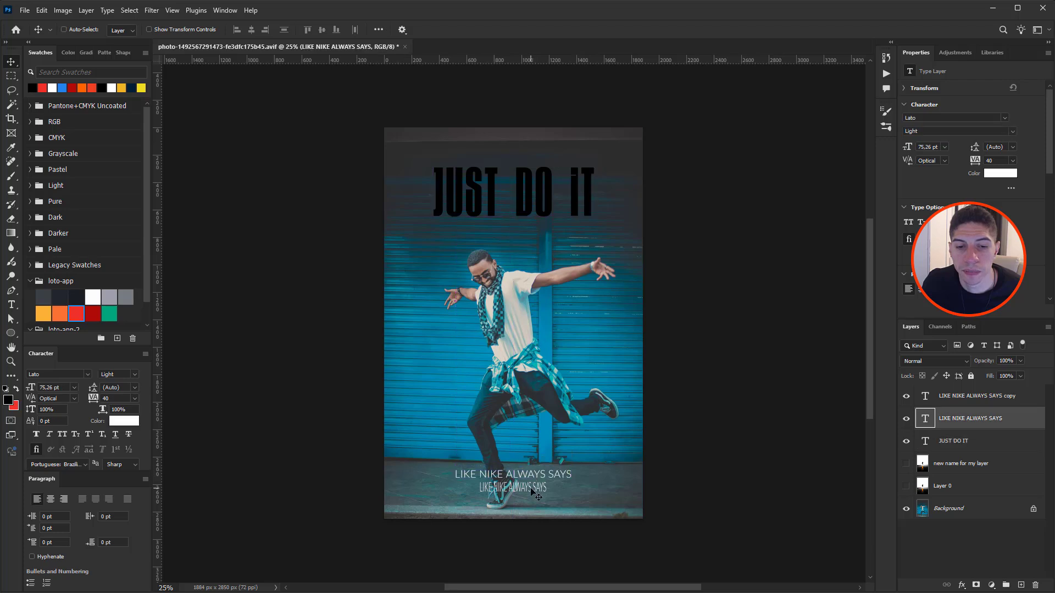
Step: Show Layer 0 with the jumping man again and select the JUST DO IT text layer
click(906, 486)
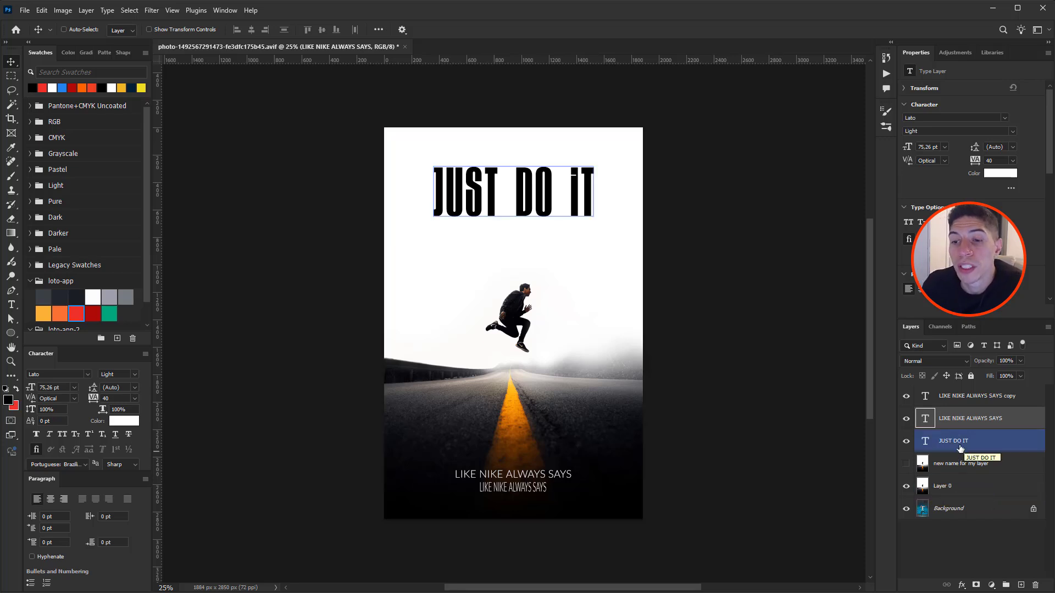
click(987, 448)
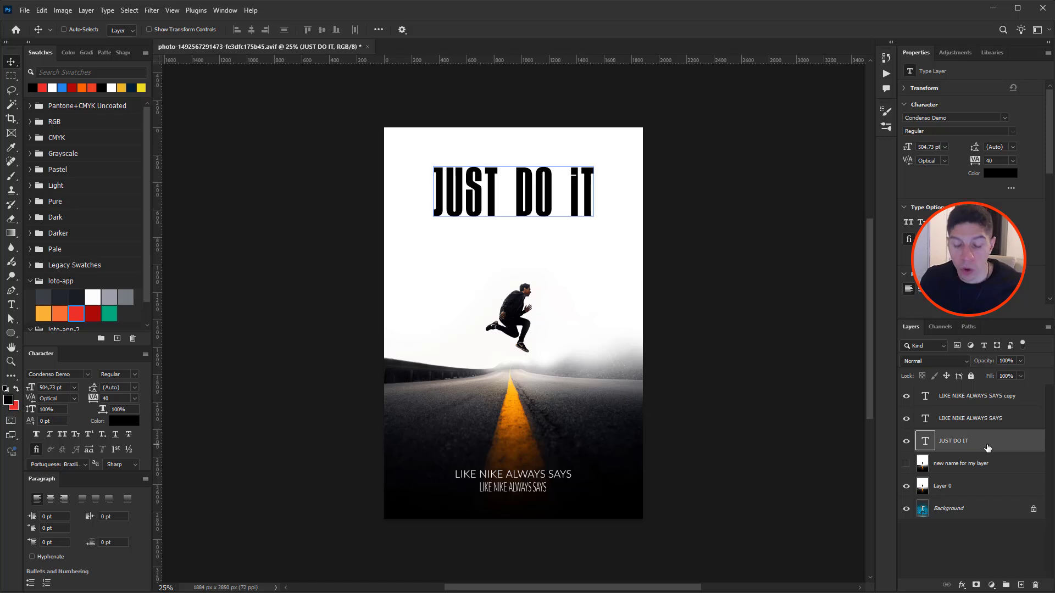
Step: Add both LIKE NIKE ALWAYS SAYS layers, the new name for my layer layer and Layer 0 to the selection one by one
ctrl+click(997, 421)
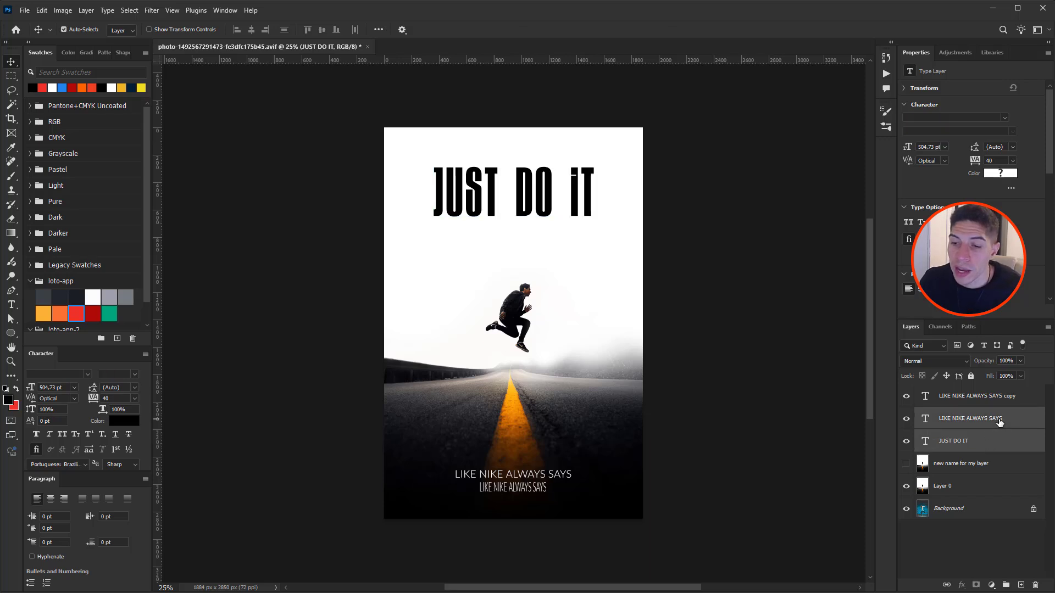
ctrl+click(1006, 400)
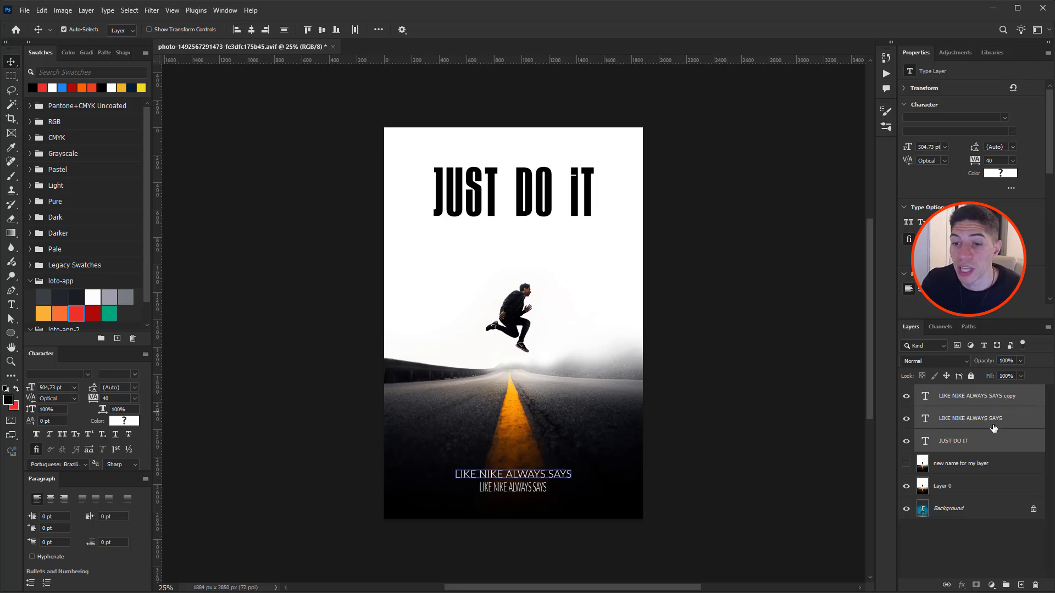
ctrl+click(962, 467)
ctrl+click(954, 489)
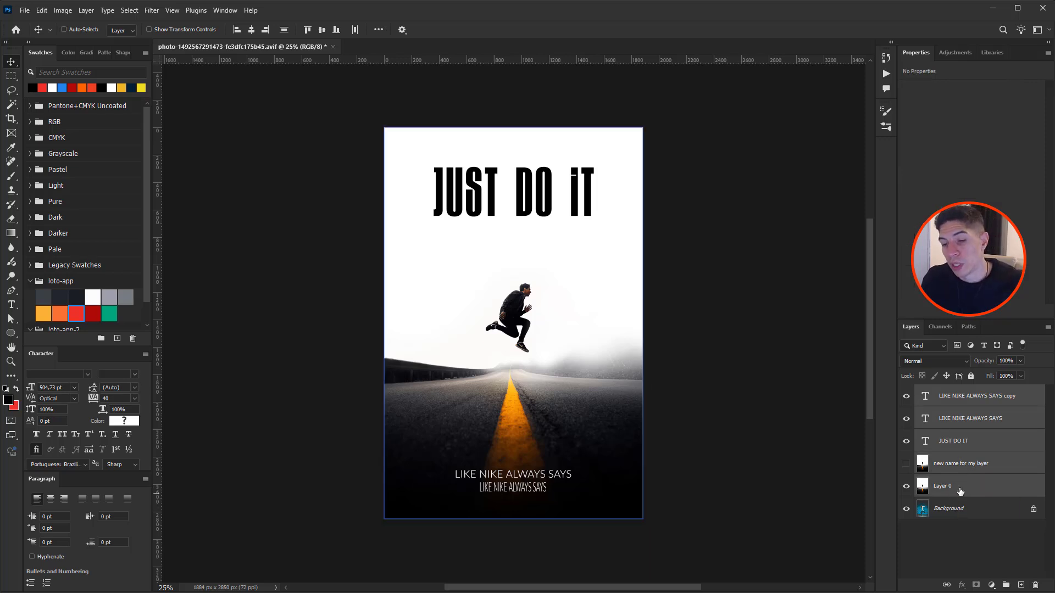
Step: Select the range from LIKE NIKE ALWAYS SAYS copy to Layer 0, try selecting all layers at once, and reselect only Layer 0
click(959, 488)
click(967, 396)
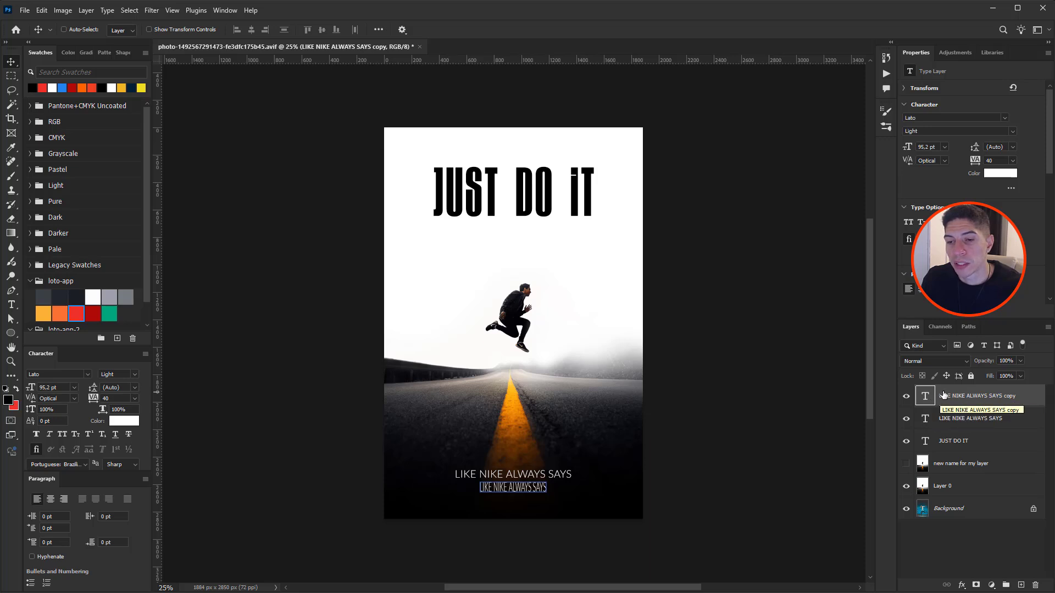
click(944, 488)
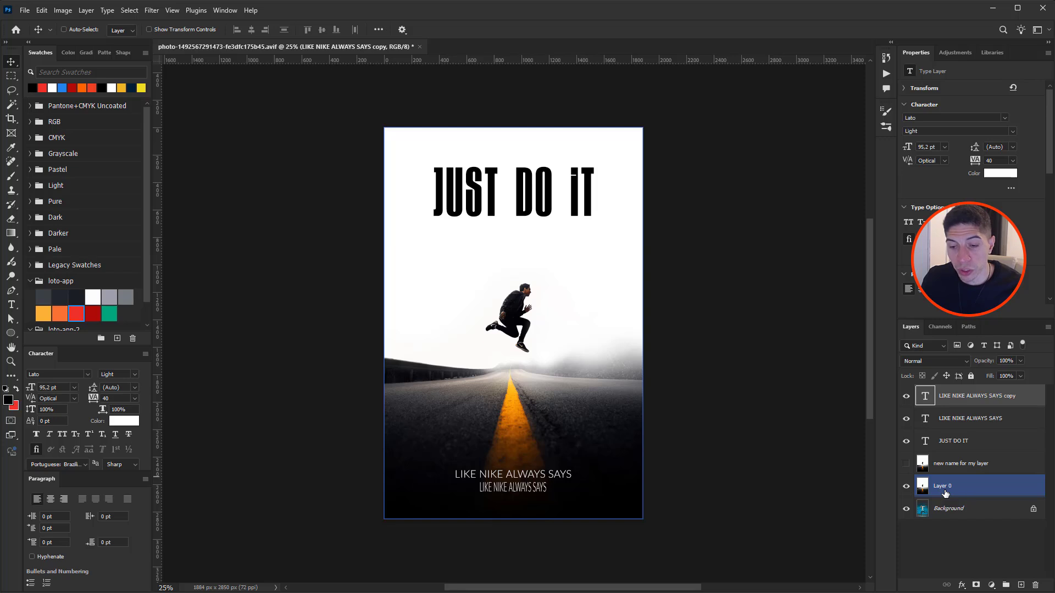
key(ctrl+alt+a)
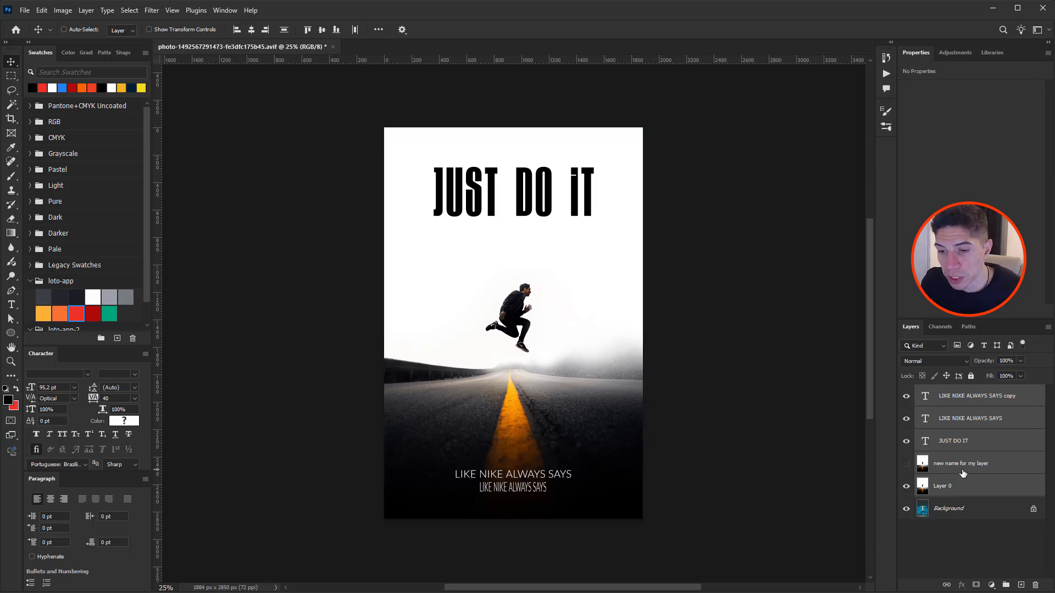
click(970, 490)
Step: Select the three text layers and create a new layer group named text
click(953, 446)
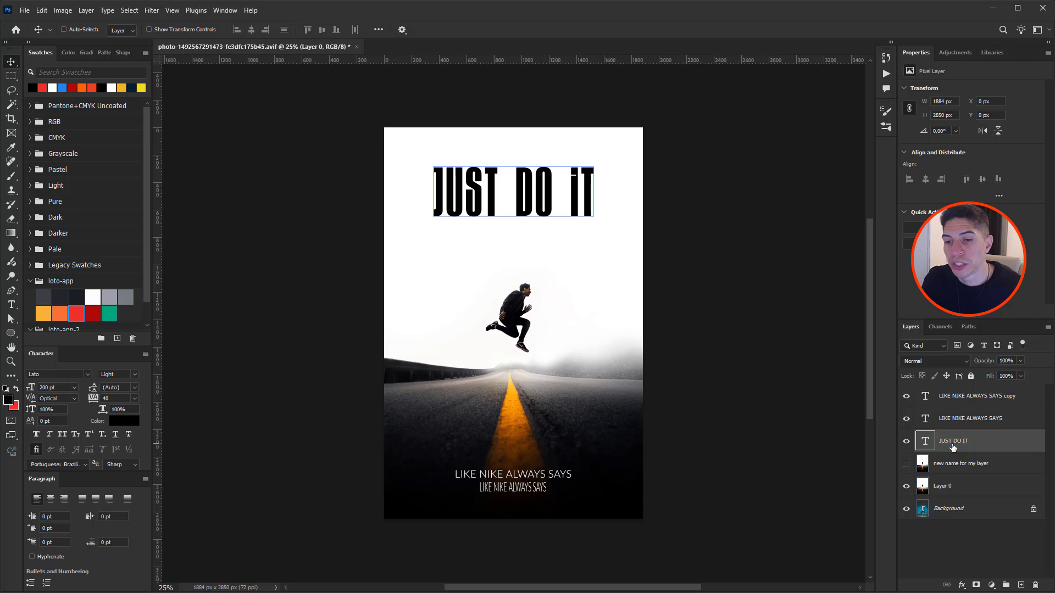
click(982, 401)
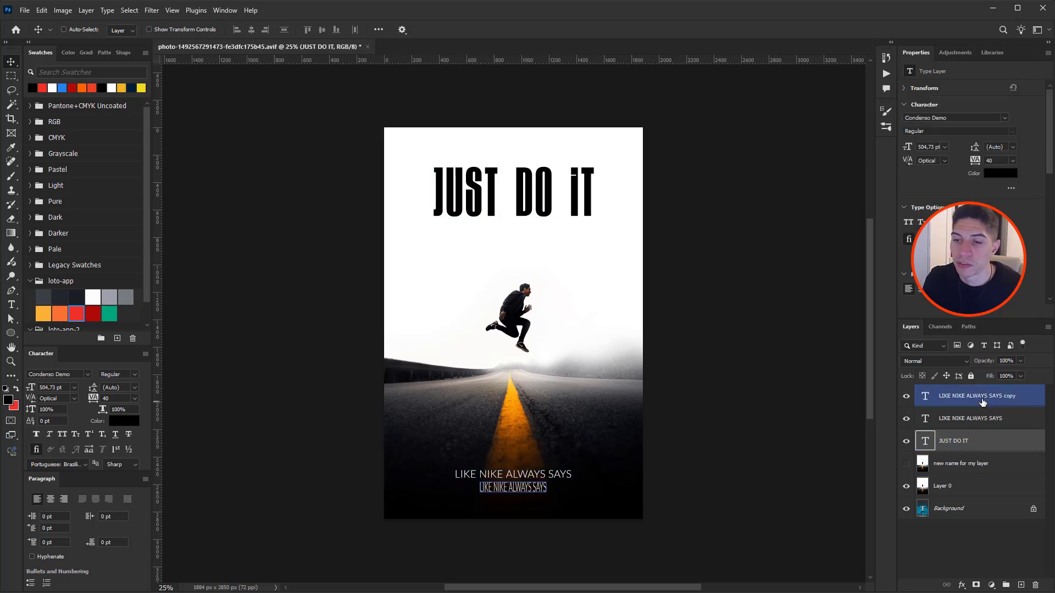
right_click(943, 393)
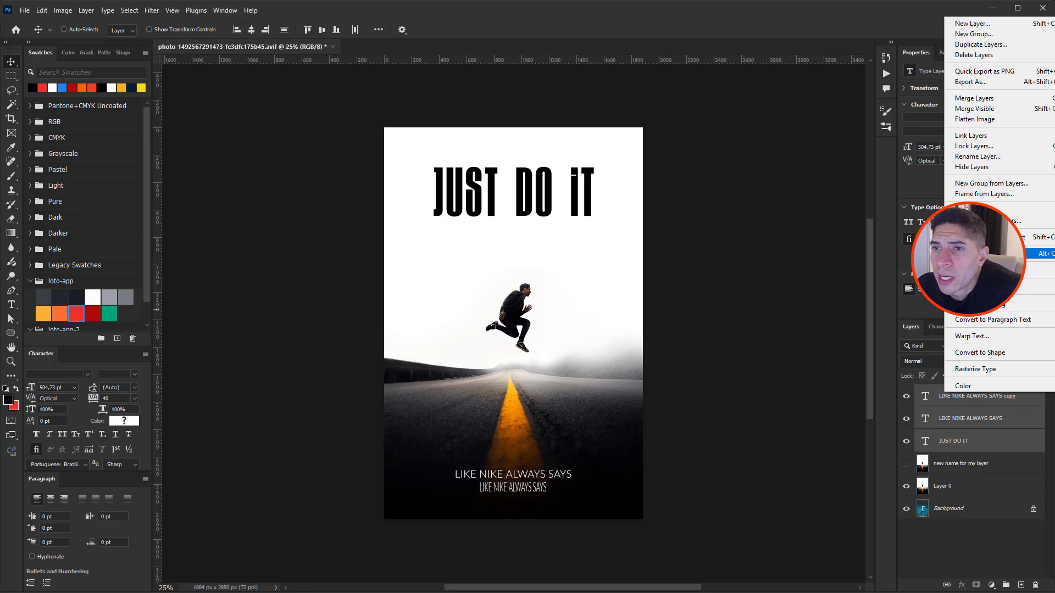
click(988, 35)
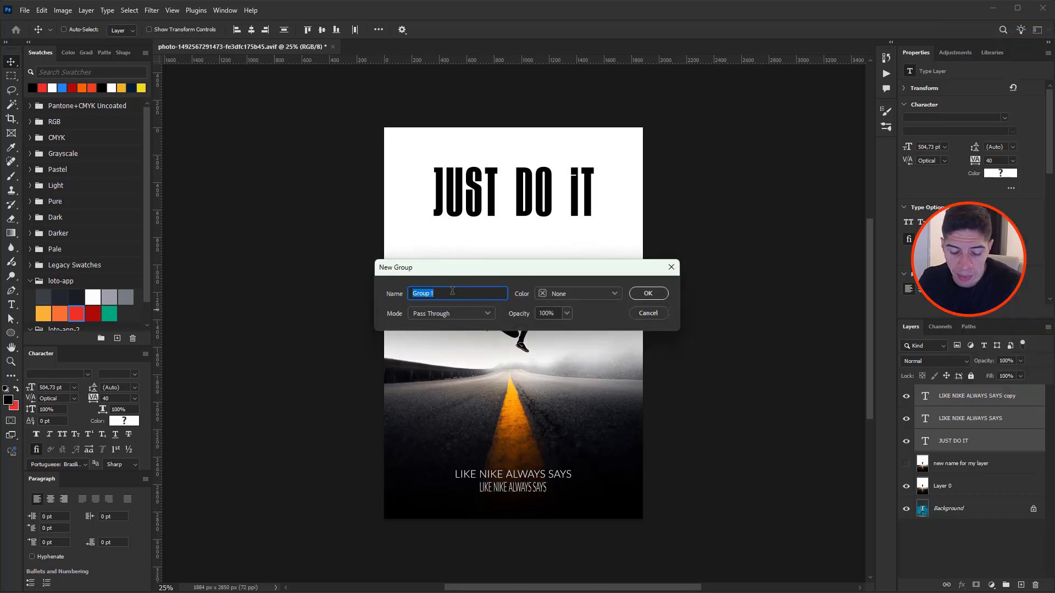
text(text)
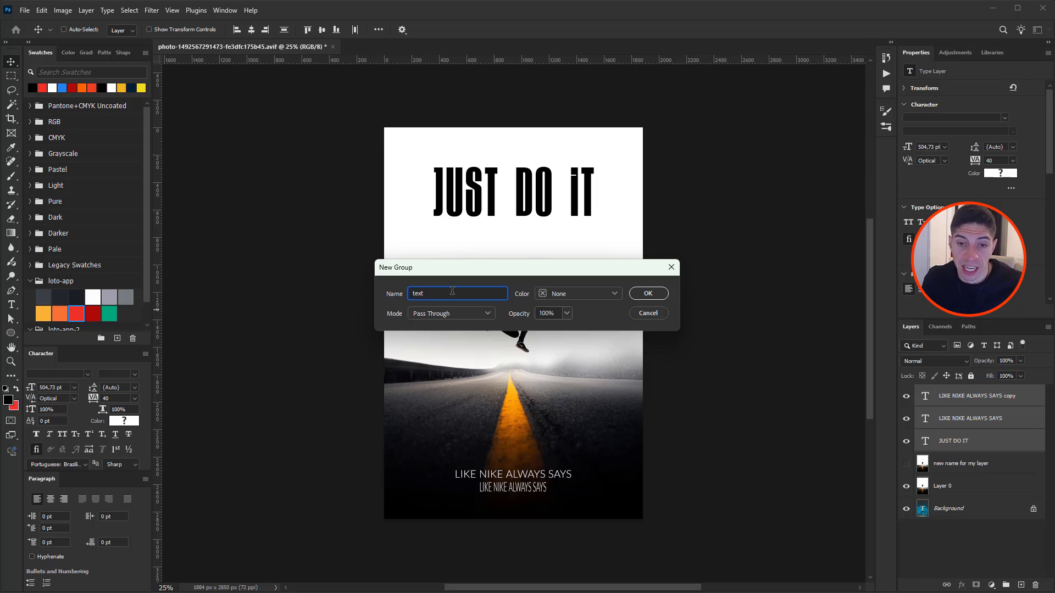
key(Return)
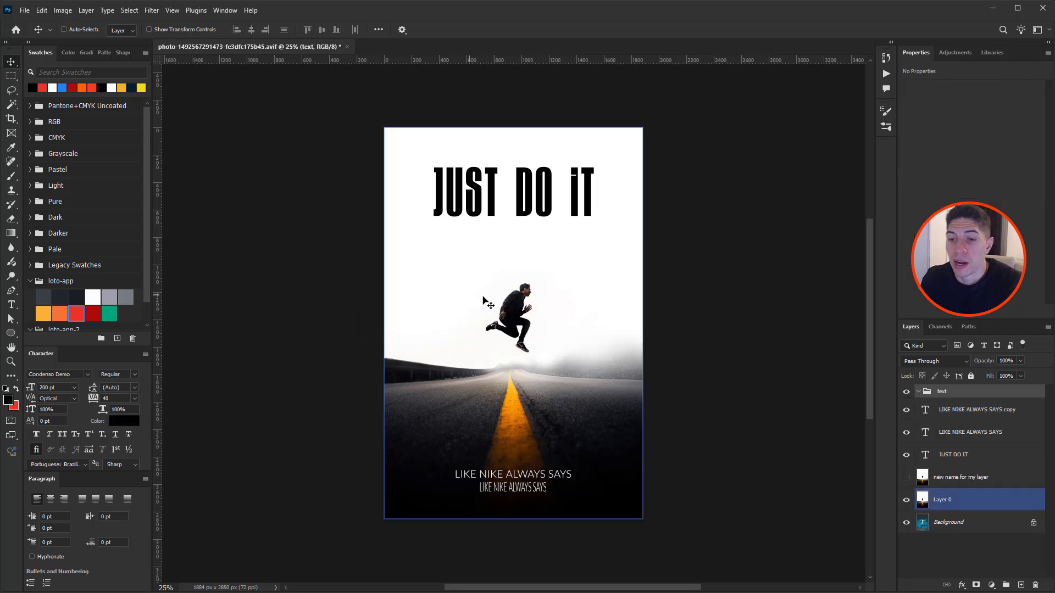
Step: Toggle the text group's visibility off and on to check whether it controls the three text layers
click(918, 392)
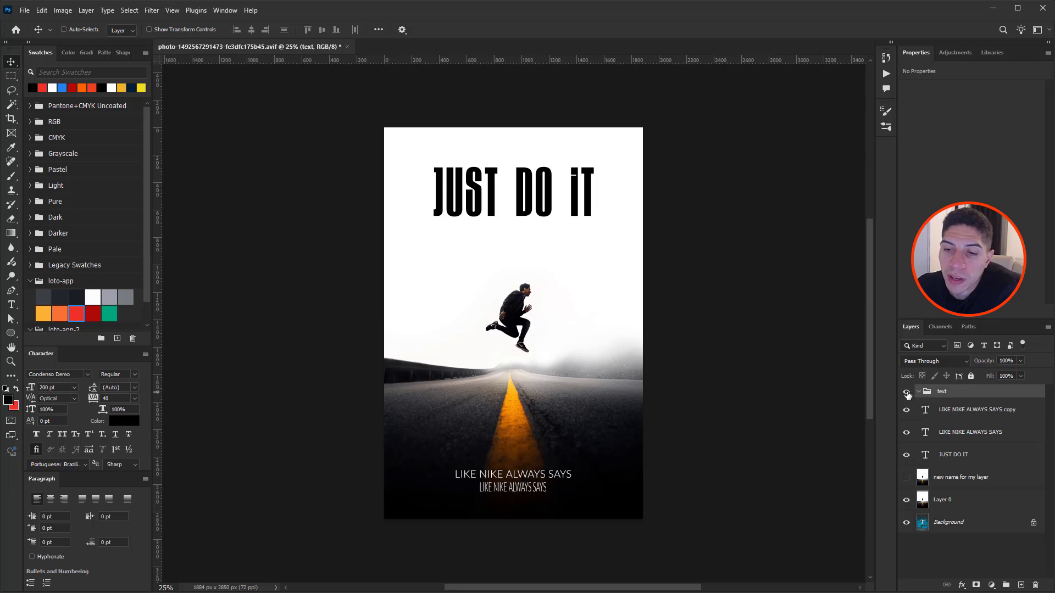
click(906, 392)
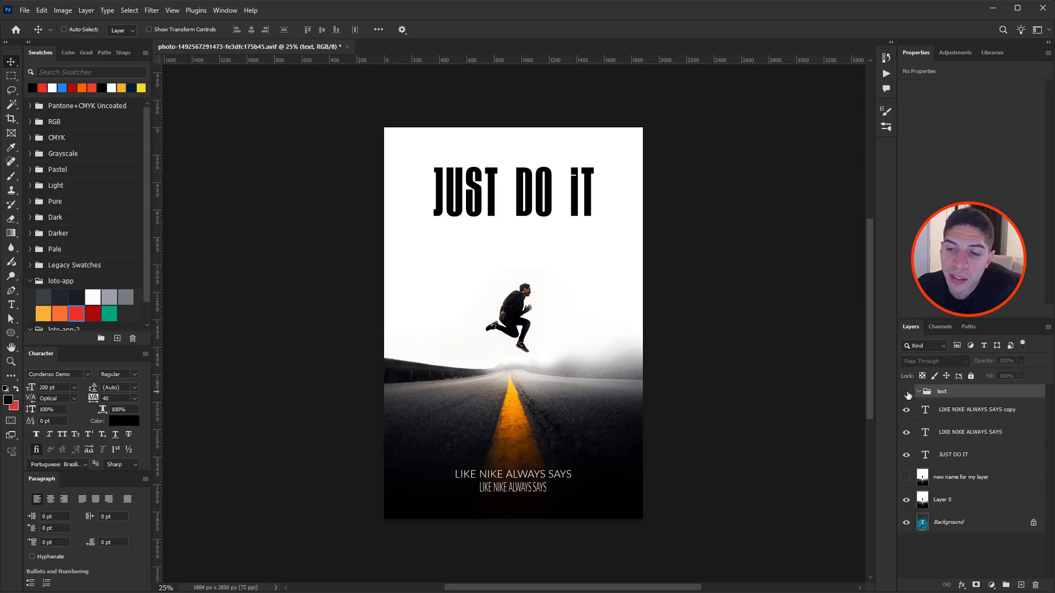
click(907, 393)
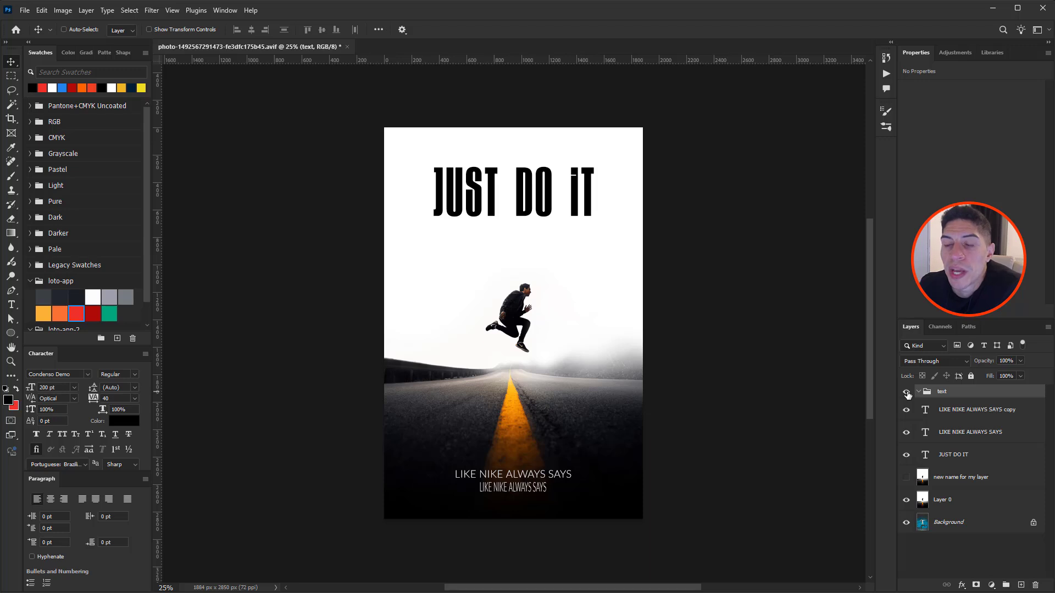
click(906, 392)
click(906, 392)
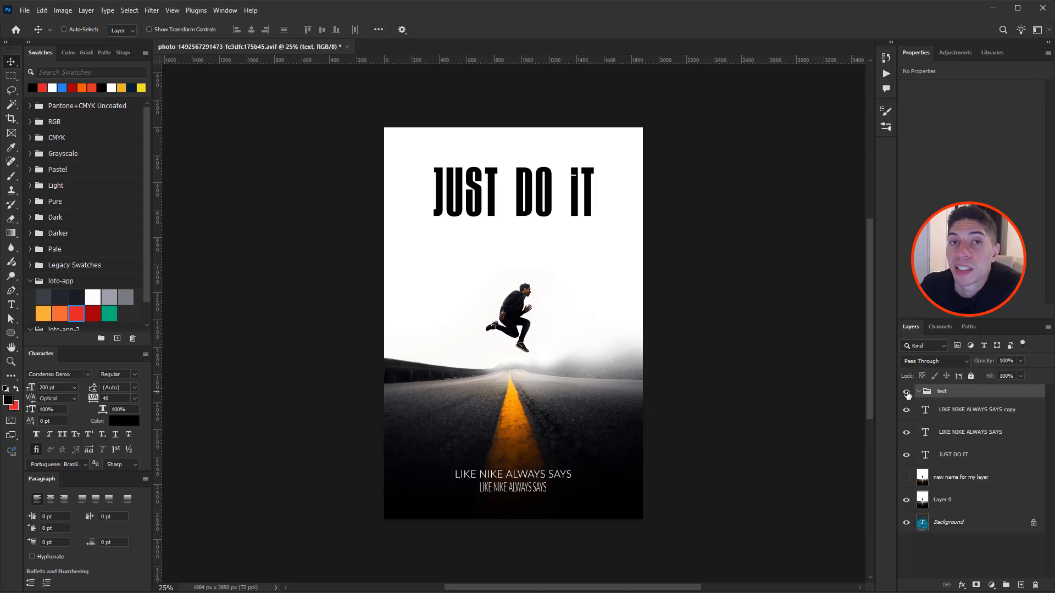
Step: Move both LIKE NIKE ALWAYS SAYS layers and the JUST DO IT layer into the text group
click(960, 412)
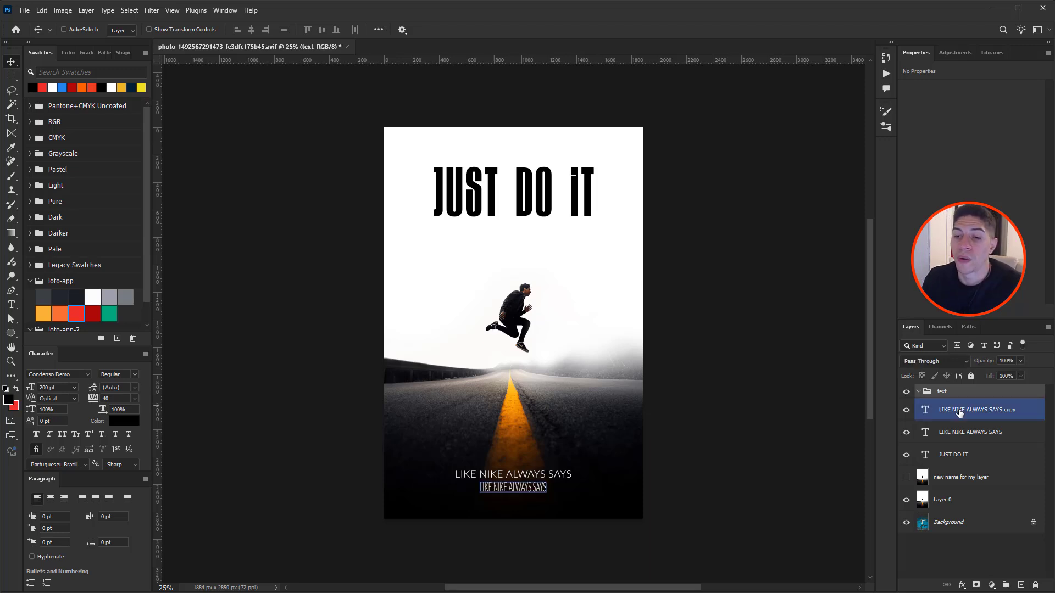
shift+click(955, 461)
drag(953, 440, 949, 397)
Step: Hide and show the filled text group to see its effect on the poster's lettering
click(909, 394)
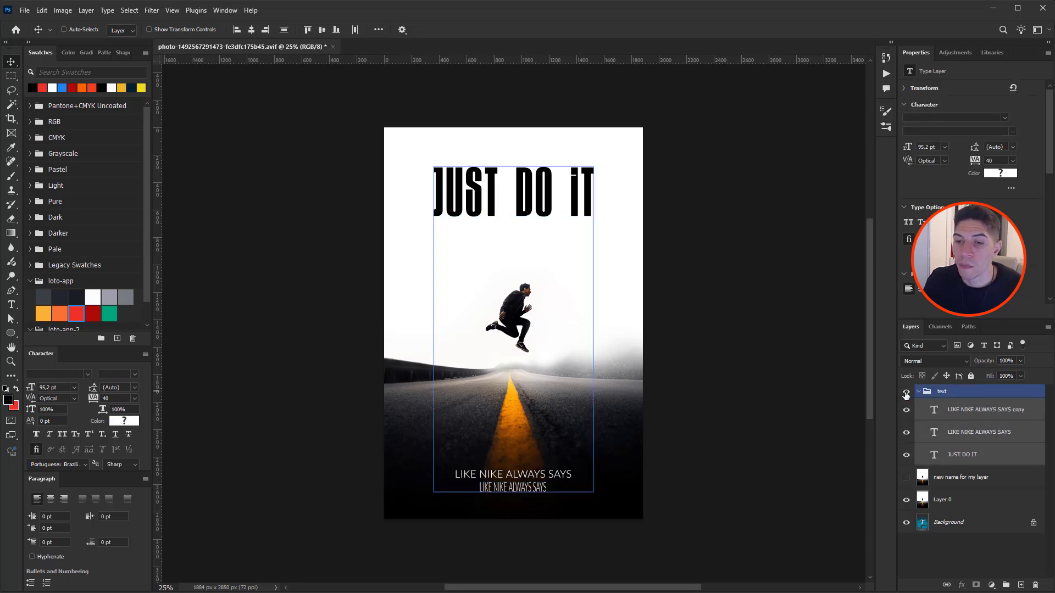
click(905, 391)
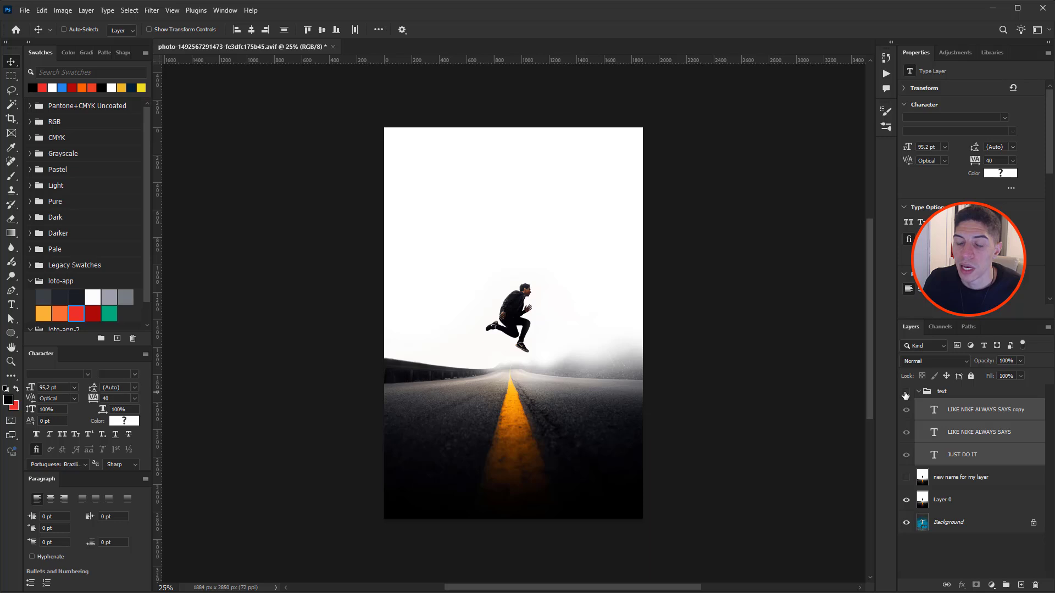
click(905, 392)
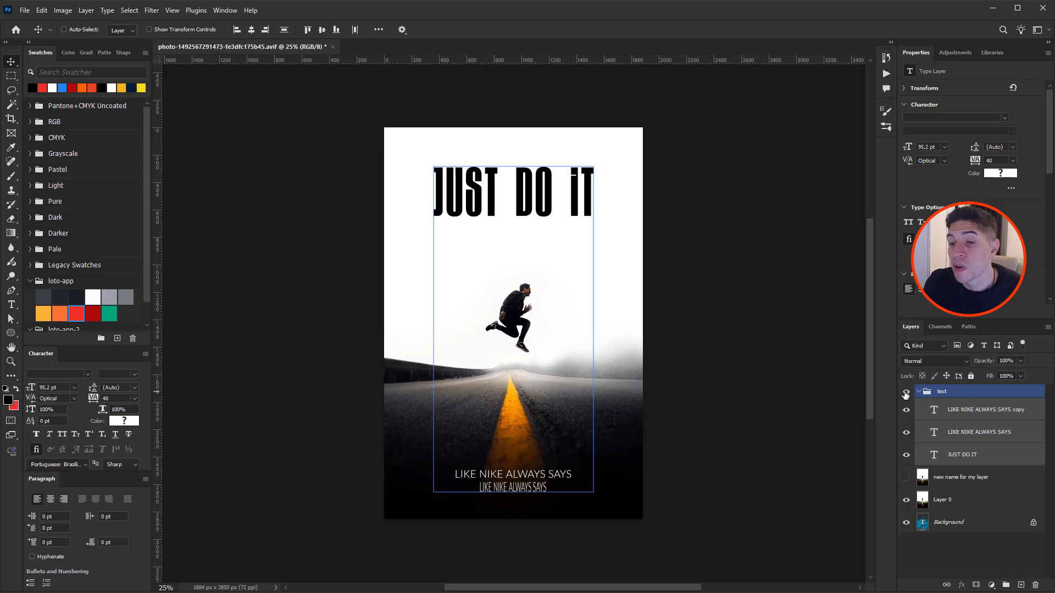
drag(983, 362, 958, 362)
drag(944, 366, 1029, 368)
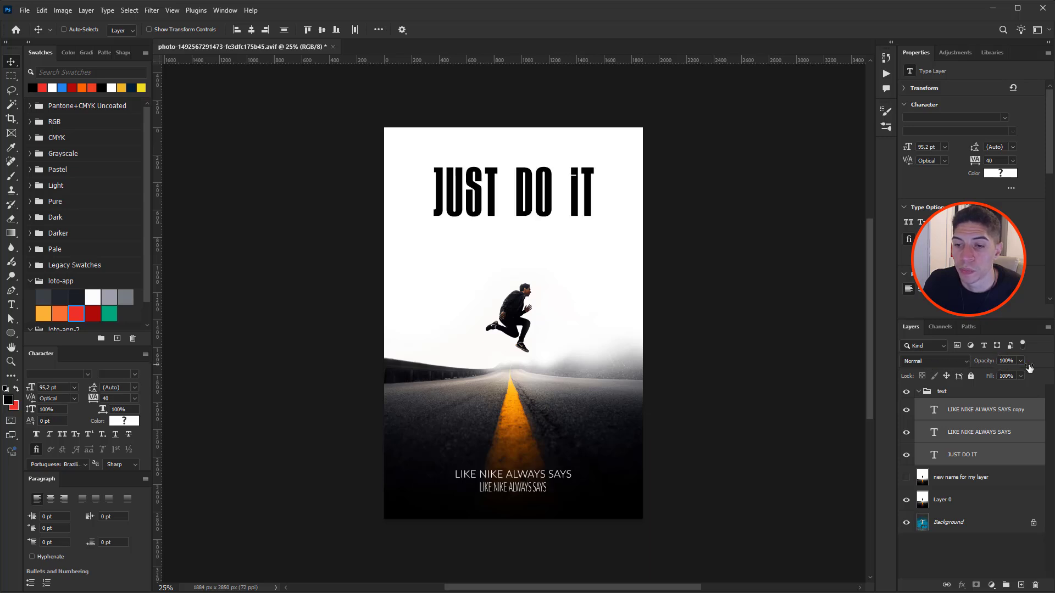
Step: Ungroup the text group, releasing its three text layers
click(964, 399)
right_click(964, 398)
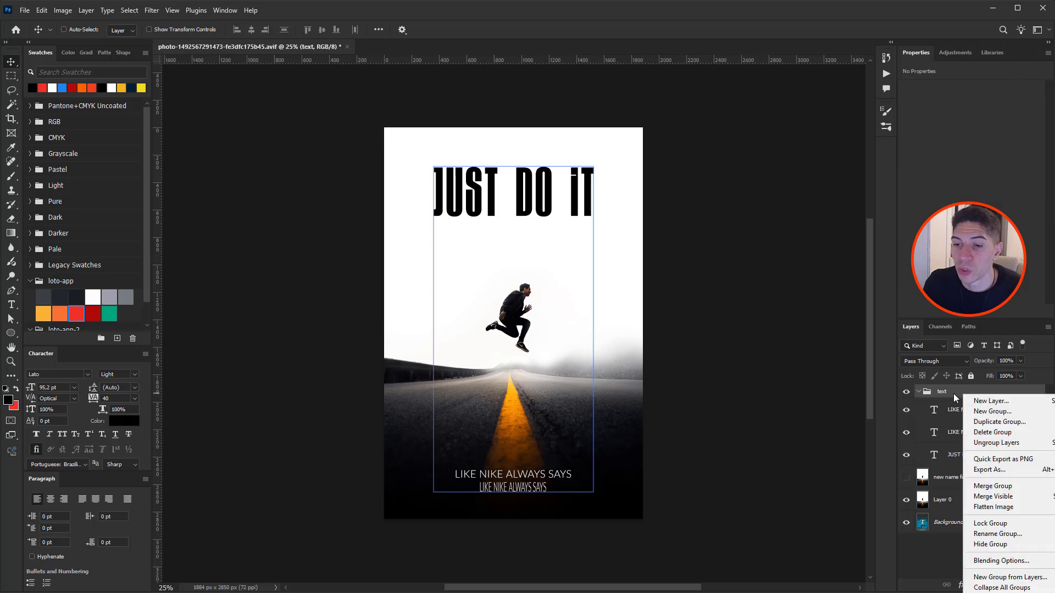
click(941, 393)
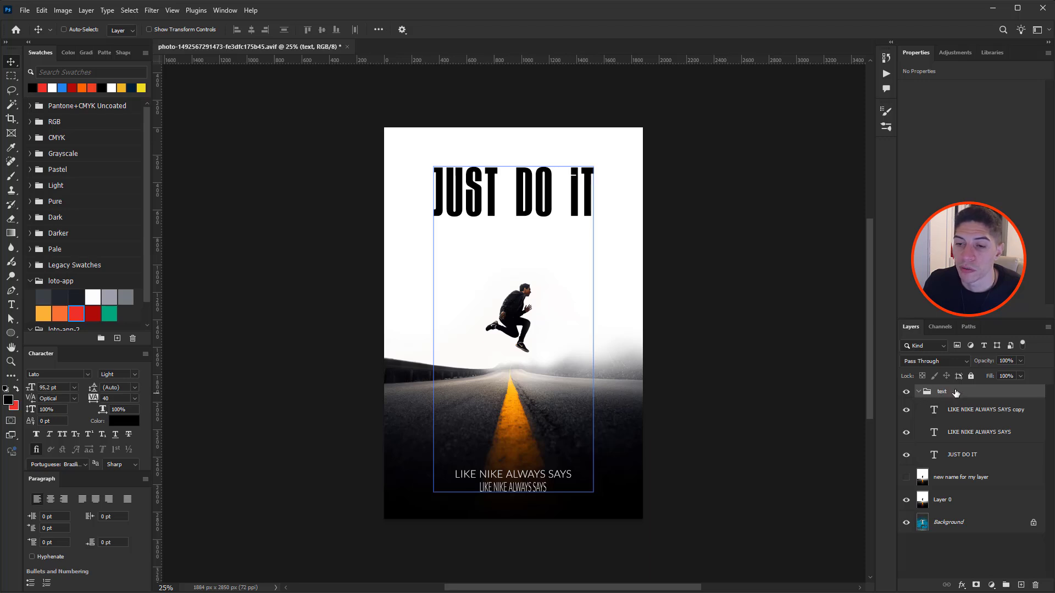
right_click(956, 393)
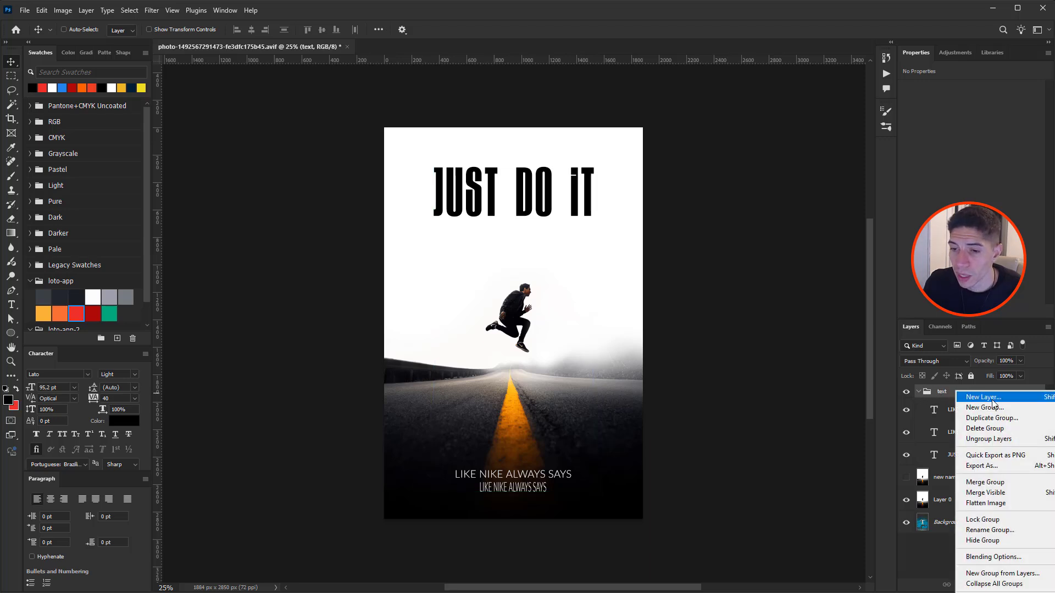
click(988, 439)
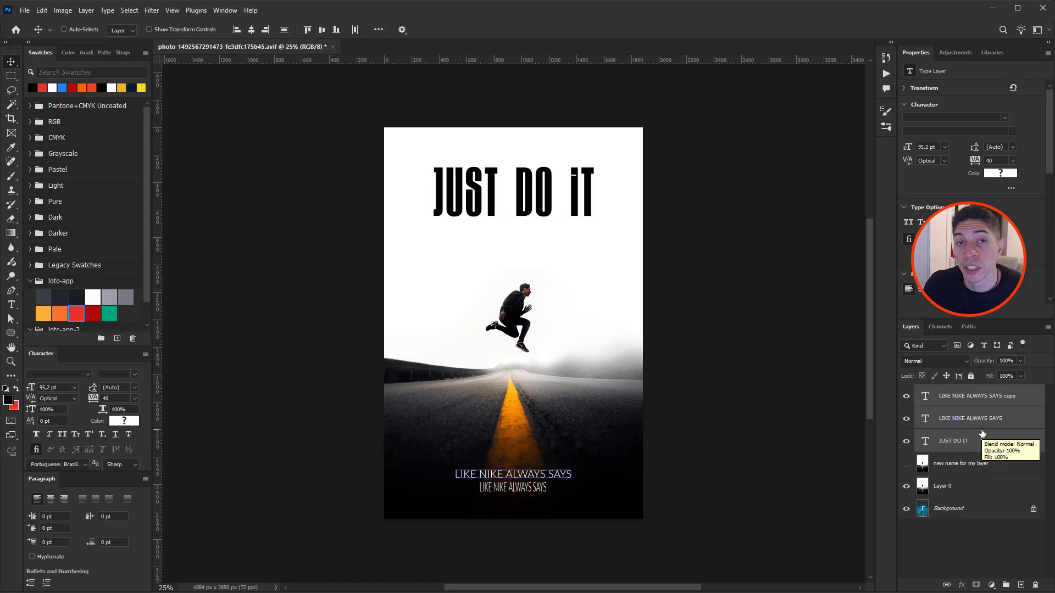
Step: Group the three selected text layers, then inspect the group by expanding and collapsing it and toggling its visibility
key(ctrl)
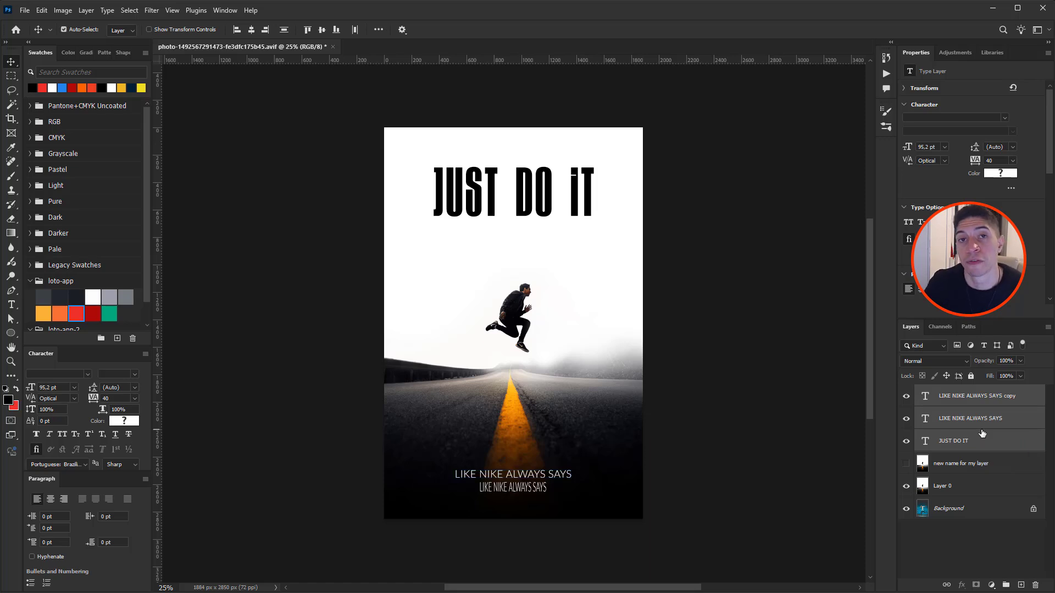
key(ctrl+g)
click(982, 433)
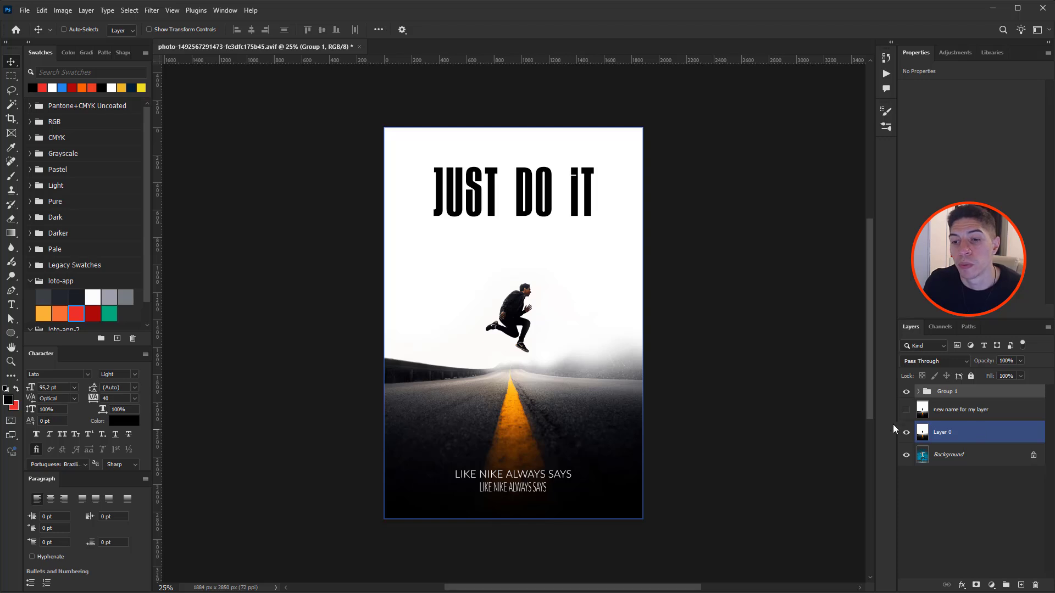
click(918, 392)
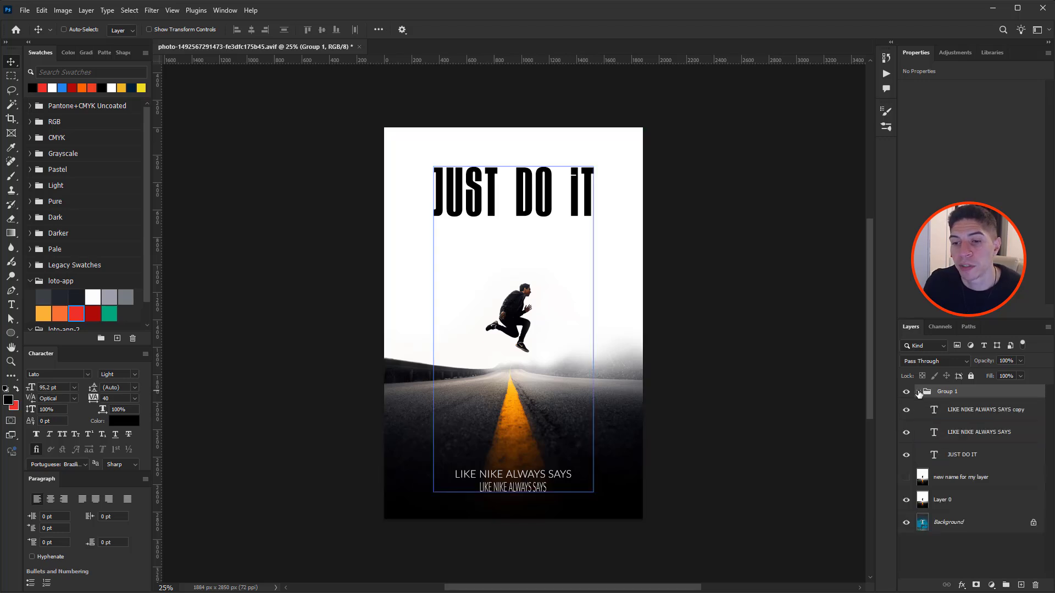
click(918, 391)
click(906, 391)
click(906, 392)
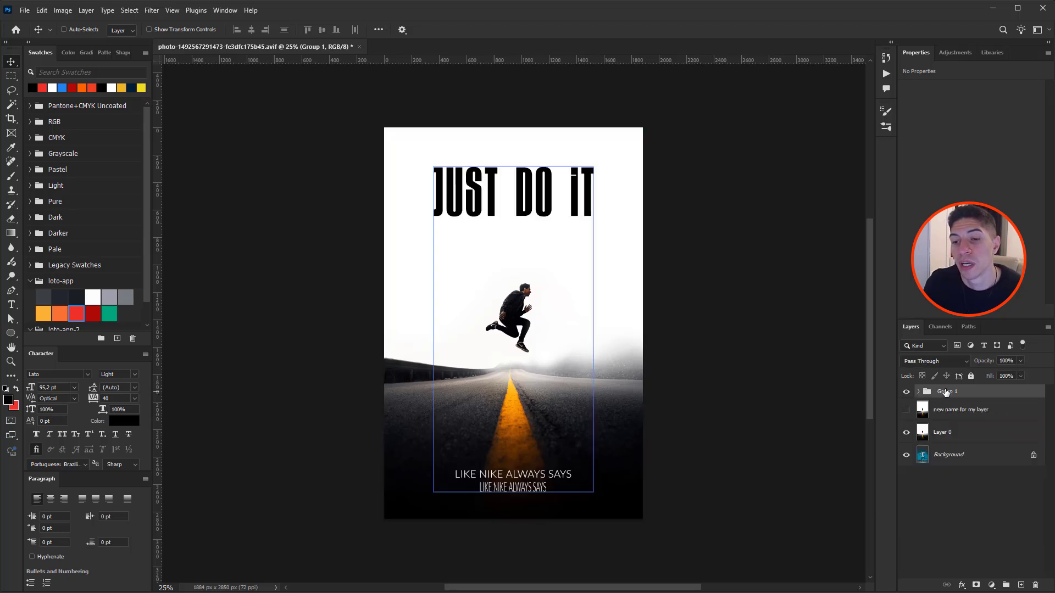
Step: Rename the group holding the three text layers as text
double_click(947, 392)
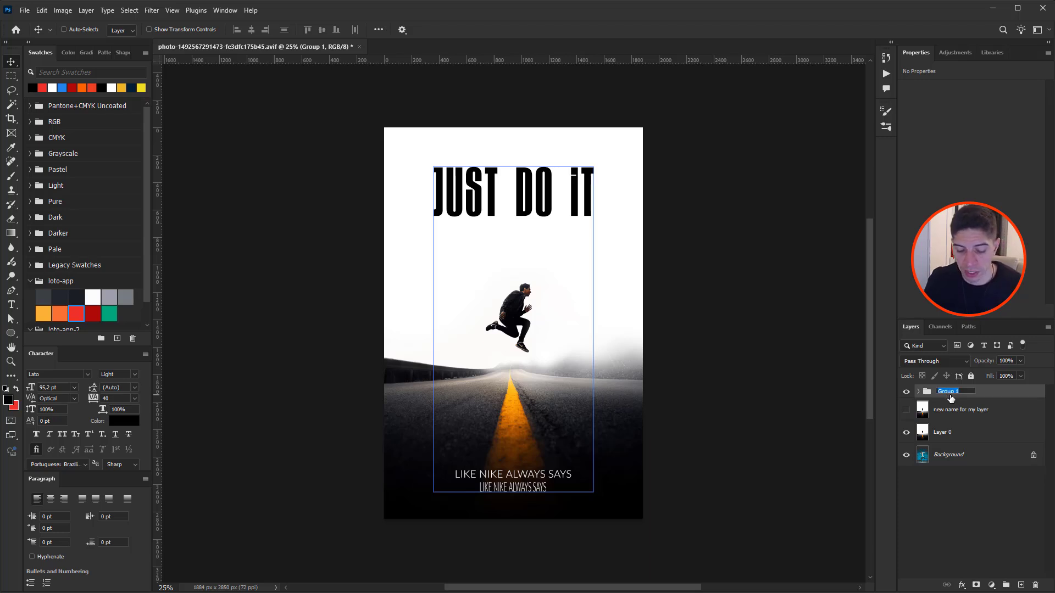
text(texts)
key(BackSpace)
key(Return)
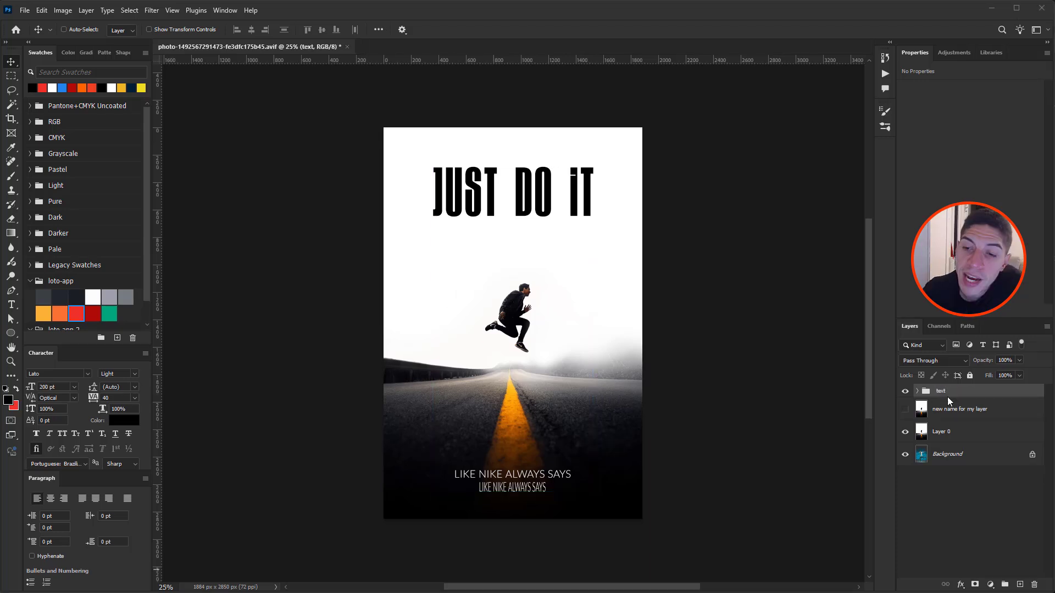
Step: Expand the text group, then float the Layers panel beside the poster and lengthen it to fit every layer
click(917, 391)
drag(910, 330, 676, 78)
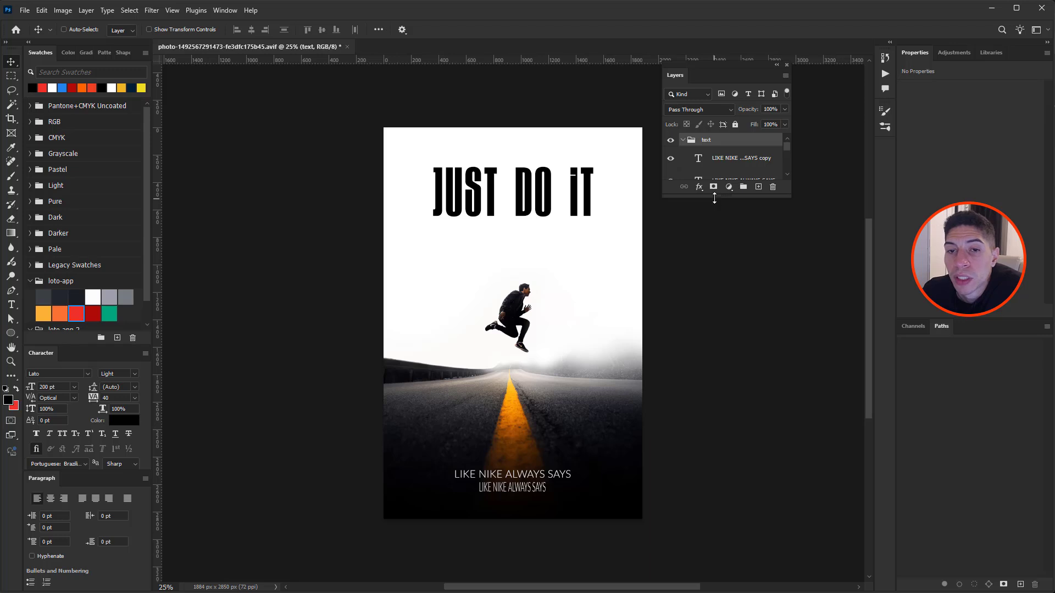
drag(715, 199, 716, 354)
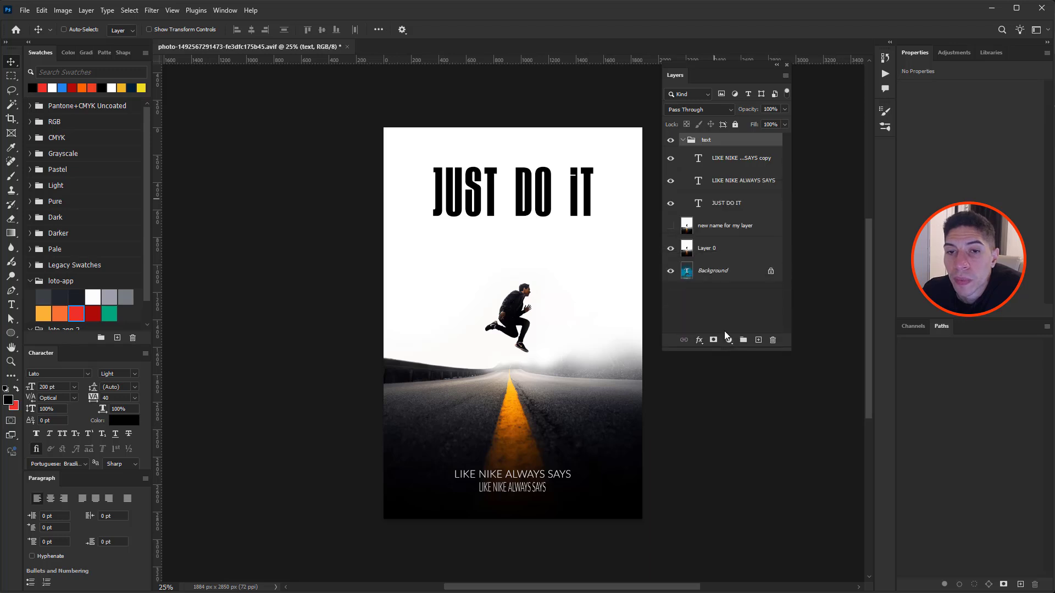
Step: Give the text group the Red color label
right_click(724, 142)
mouse_move(742, 442)
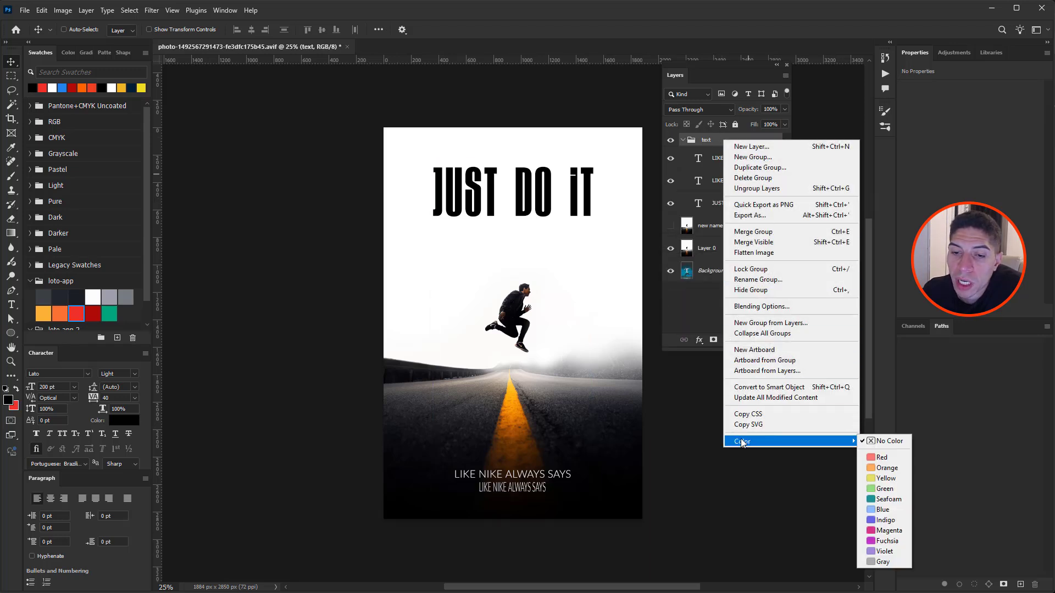
click(881, 457)
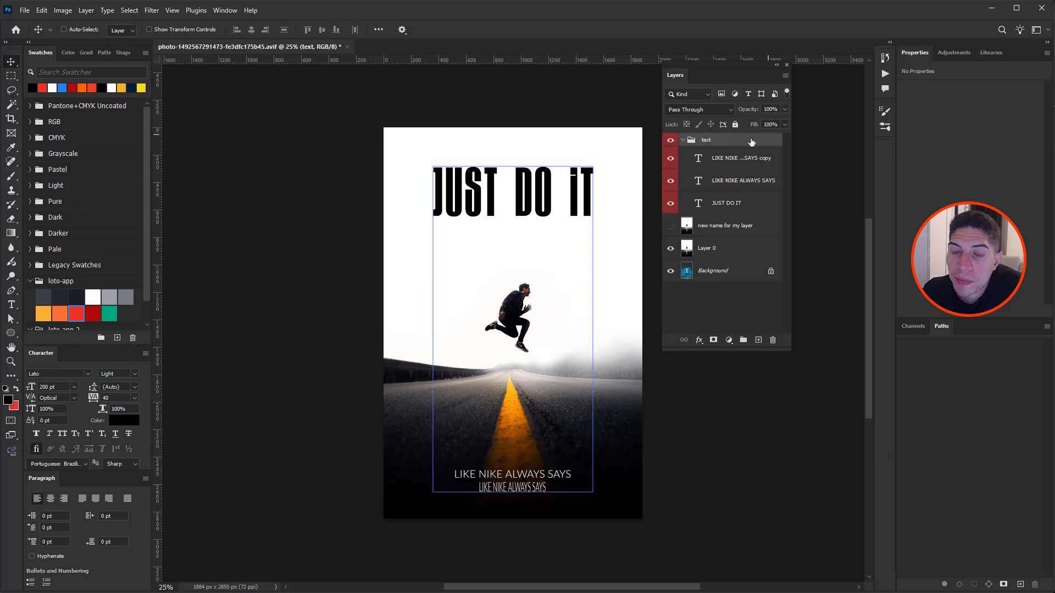
Step: Check the layers inside the text group individually, then set the group's color label to No Color
click(726, 156)
click(725, 204)
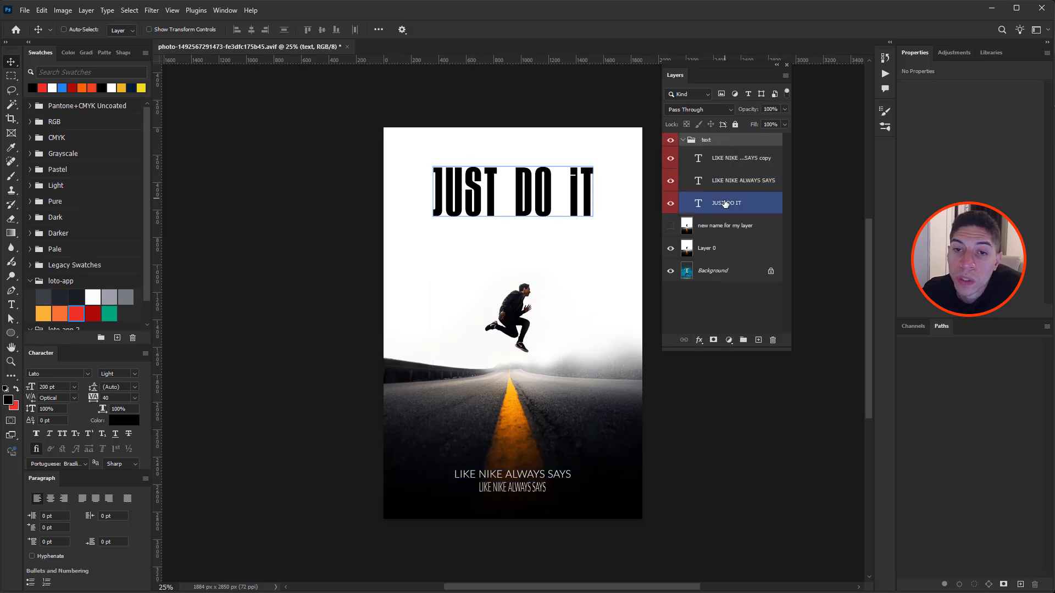
click(736, 159)
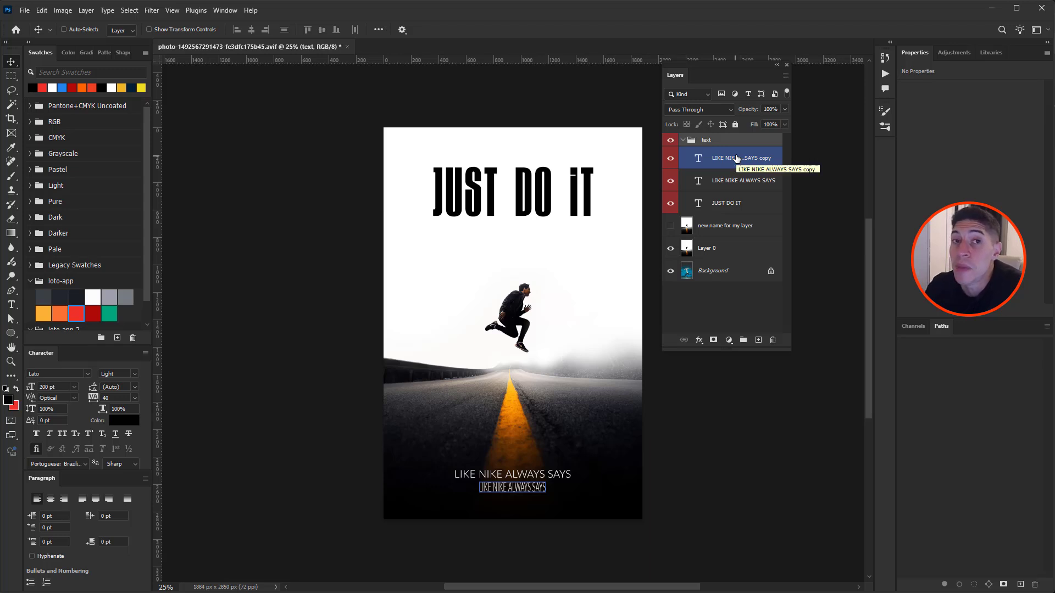
click(708, 140)
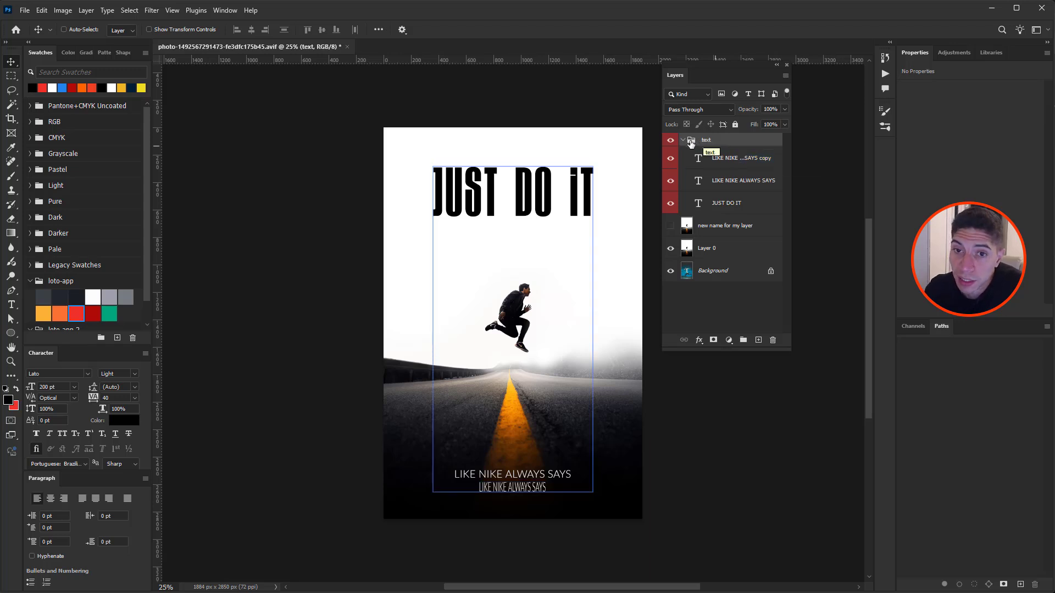
right_click(718, 144)
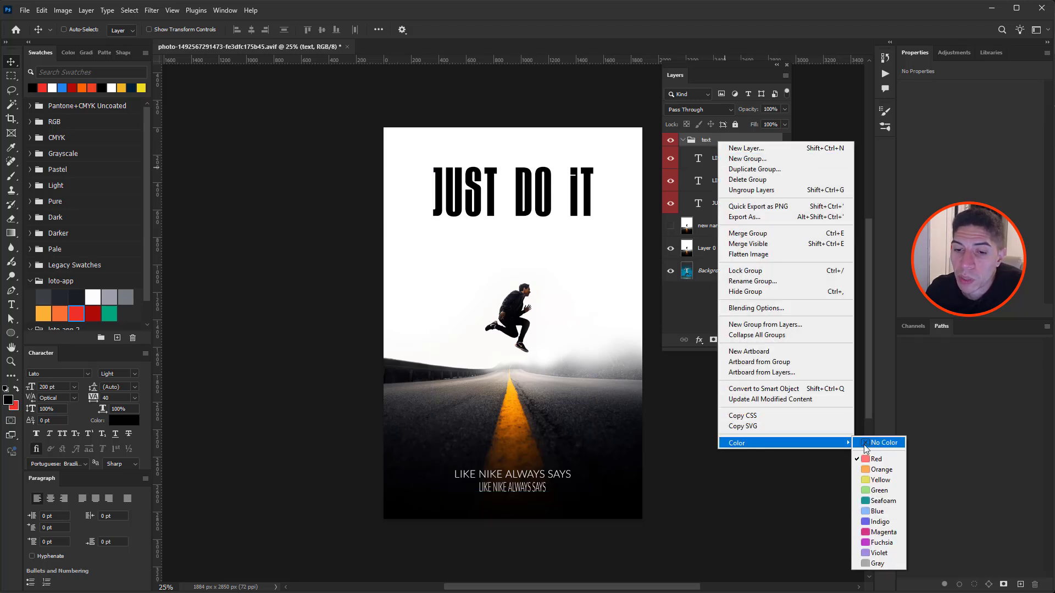
click(865, 445)
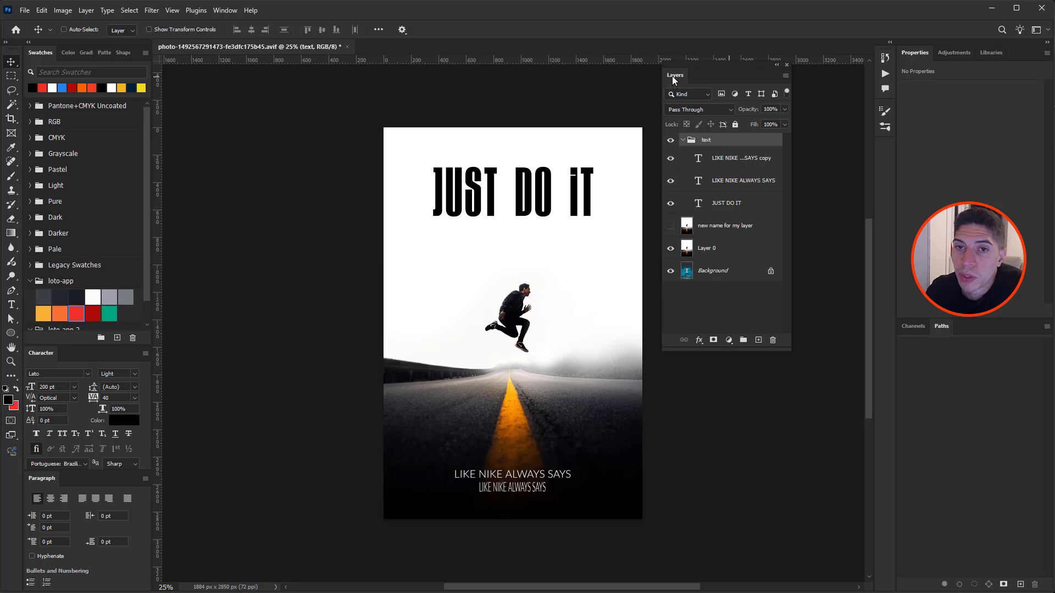
Step: Dock the Layers panel ahead of Channels and Paths, then collapse and hide the text group
drag(674, 78, 902, 328)
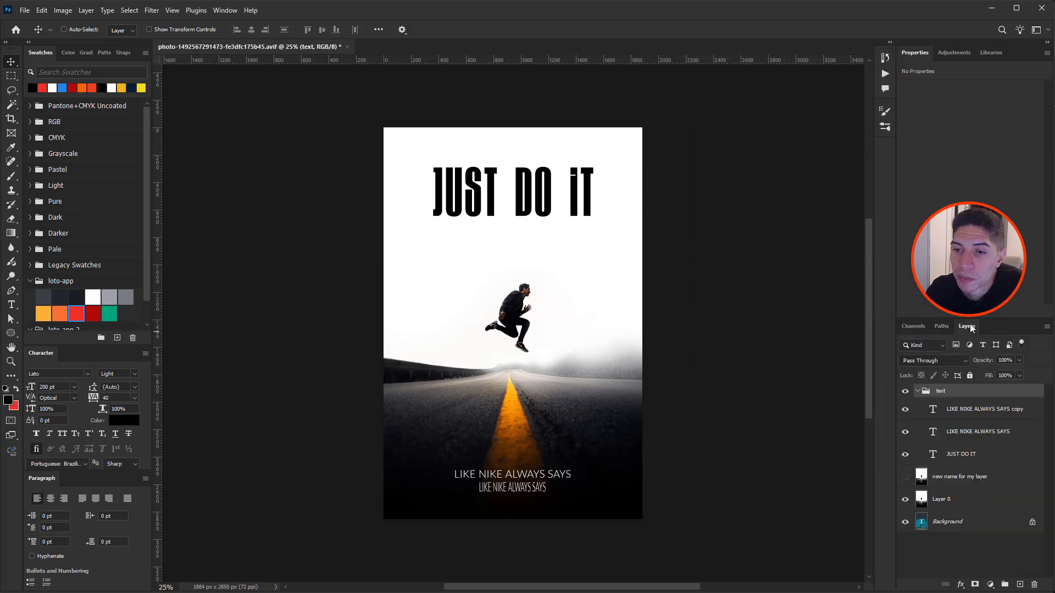
drag(970, 328, 909, 329)
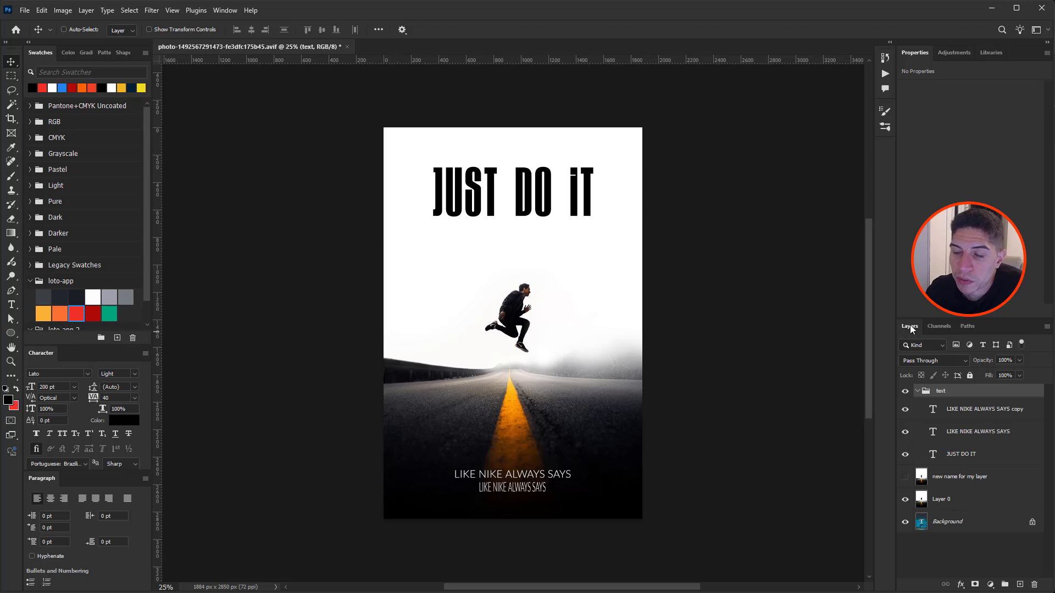
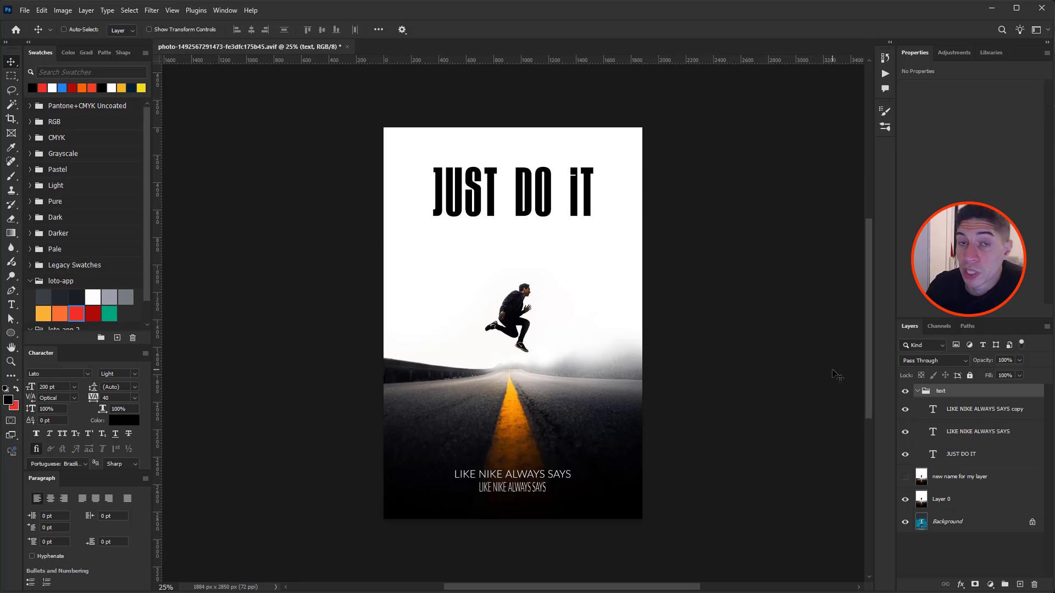
click(917, 391)
click(906, 392)
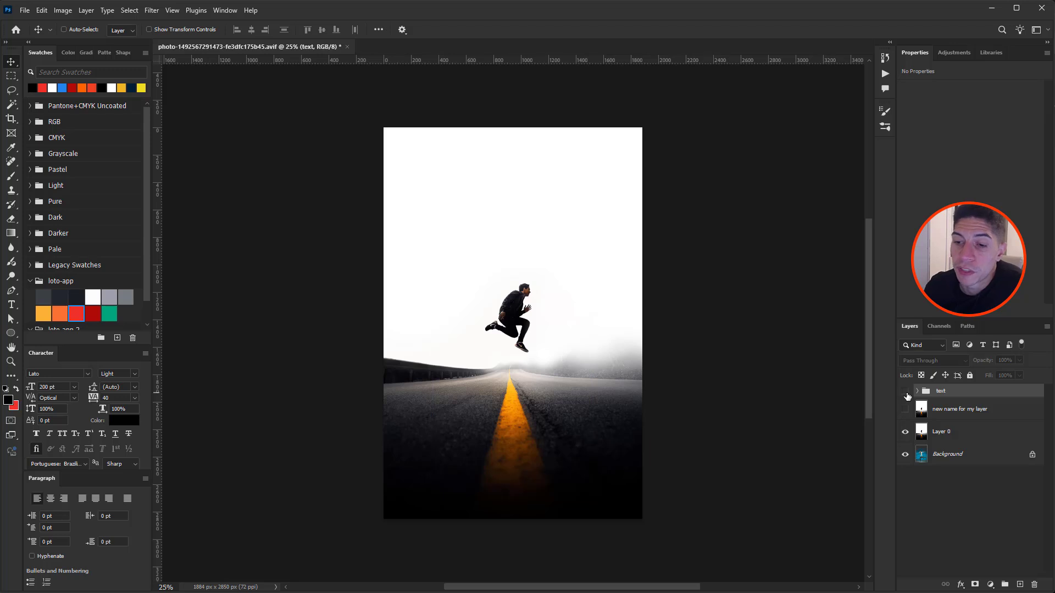
Step: Erase a round hole in Layer 0 above the jumping man, hide Background, and lock the layer's transparent pixels
click(946, 434)
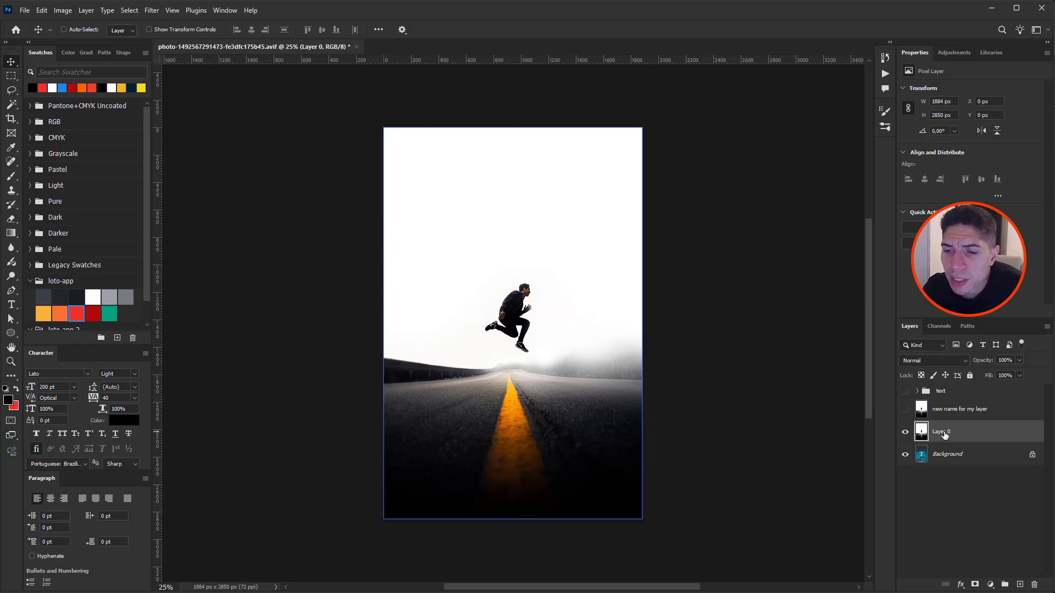
key(e)
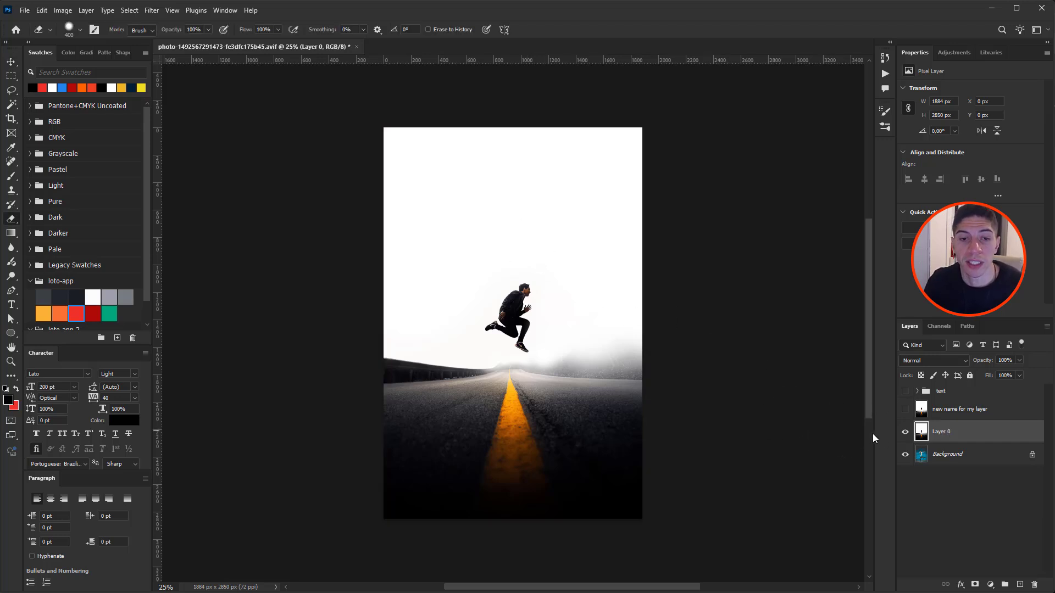
drag(508, 215, 528, 215)
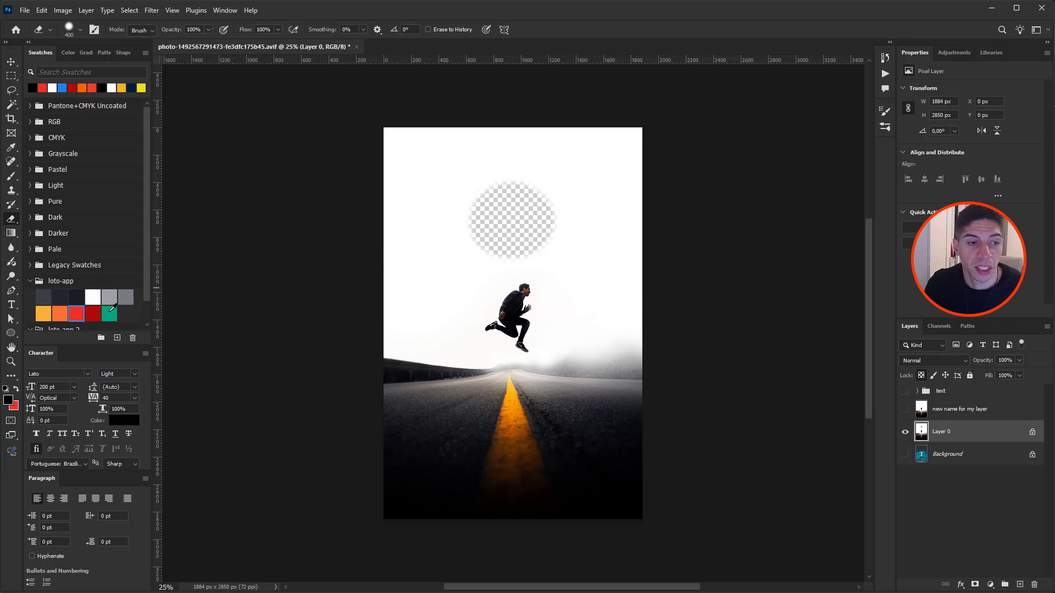
Step: Set the foreground color to the loto-app green, try a stroke across the erased hole, then undo the transparency lock and erasure
click(110, 311)
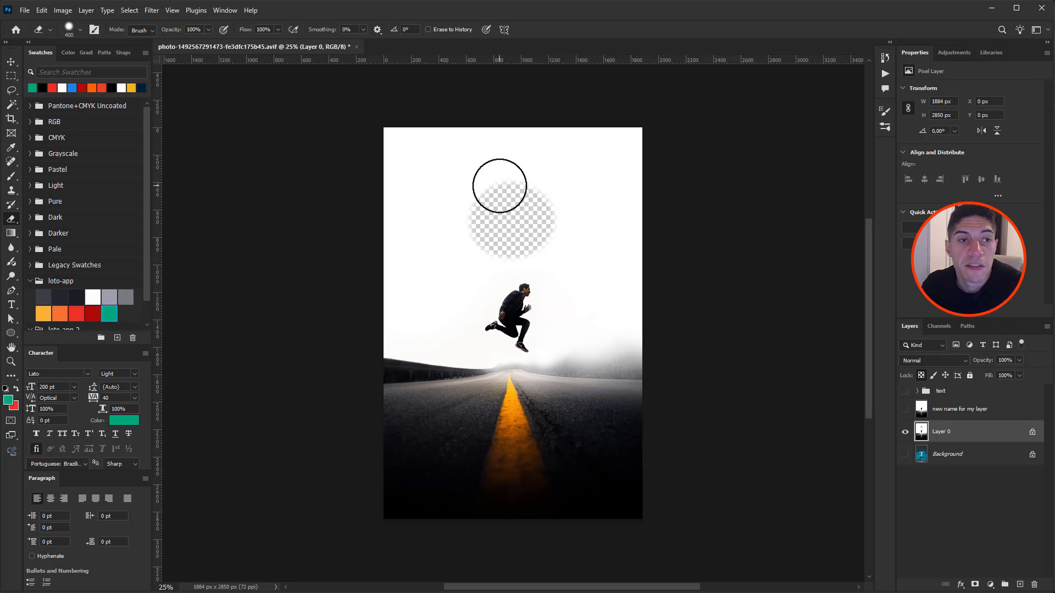
mouse_move(501, 183)
mouse_down()
mouse_move(481, 211)
mouse_move(496, 237)
mouse_move(531, 239)
mouse_move(542, 216)
mouse_move(531, 196)
mouse_move(511, 192)
mouse_move(489, 205)
mouse_move(480, 237)
mouse_move(497, 251)
mouse_move(529, 252)
mouse_move(544, 228)
mouse_move(536, 202)
mouse_move(518, 195)
mouse_move(494, 206)
mouse_move(497, 236)
mouse_move(526, 240)
mouse_move(531, 216)
mouse_move(508, 197)
mouse_move(484, 216)
mouse_move(492, 244)
mouse_move(526, 239)
mouse_move(528, 199)
mouse_move(501, 196)
mouse_move(489, 230)
mouse_move(520, 243)
mouse_move(523, 200)
mouse_move(488, 216)
mouse_move(512, 238)
mouse_move(531, 225)
mouse_move(512, 213)
mouse_move(499, 232)
mouse_move(525, 204)
mouse_move(488, 213)
mouse_move(517, 239)
mouse_move(523, 201)
mouse_move(485, 227)
mouse_move(521, 235)
mouse_move(514, 201)
mouse_move(498, 236)
mouse_move(533, 214)
mouse_move(489, 216)
mouse_move(554, 208)
mouse_up()
key(ctrl+z)
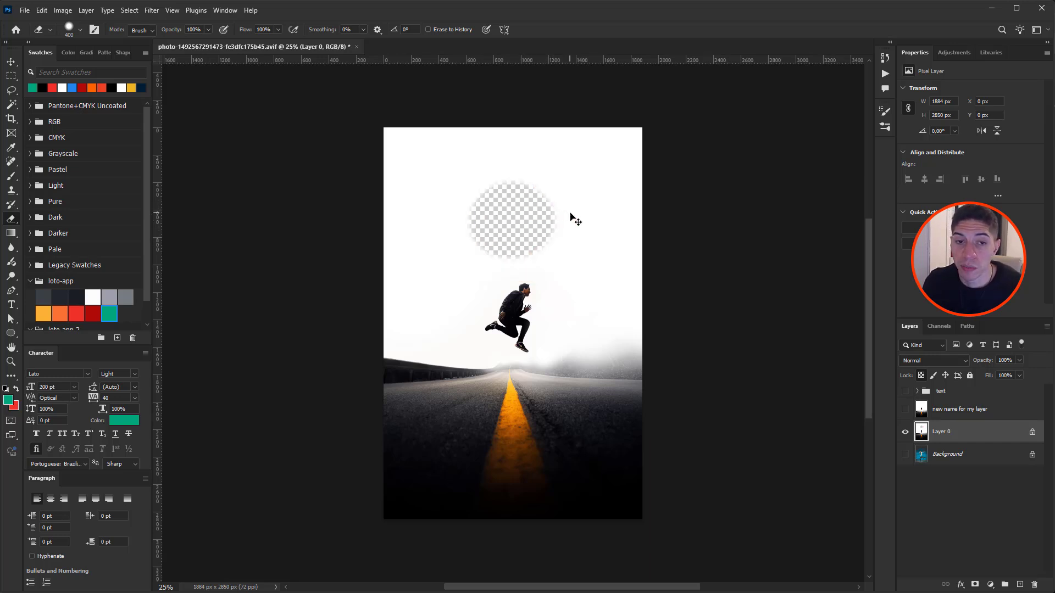
key(ctrl+z)
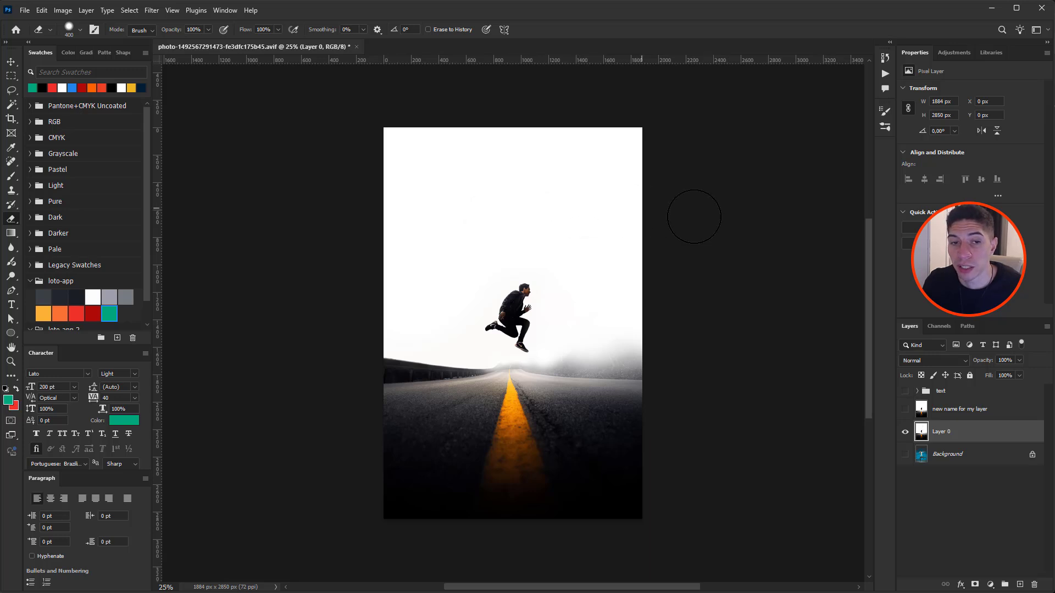
Step: Turn Layer 0's transparent-pixel lock on and off again, then erase a round hole above the jumping man
click(921, 375)
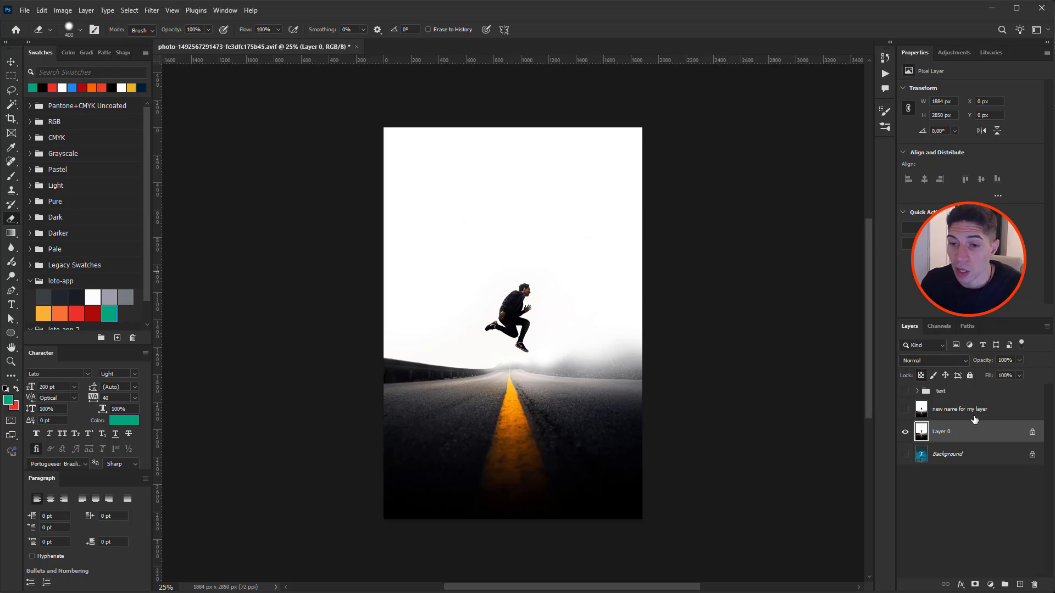
click(1032, 434)
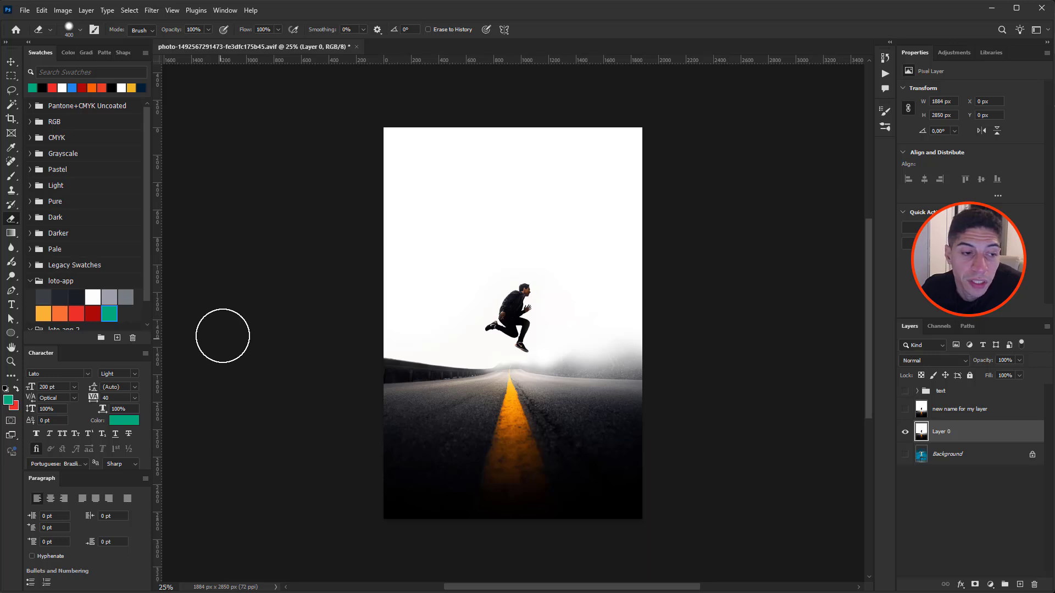
drag(505, 216, 519, 216)
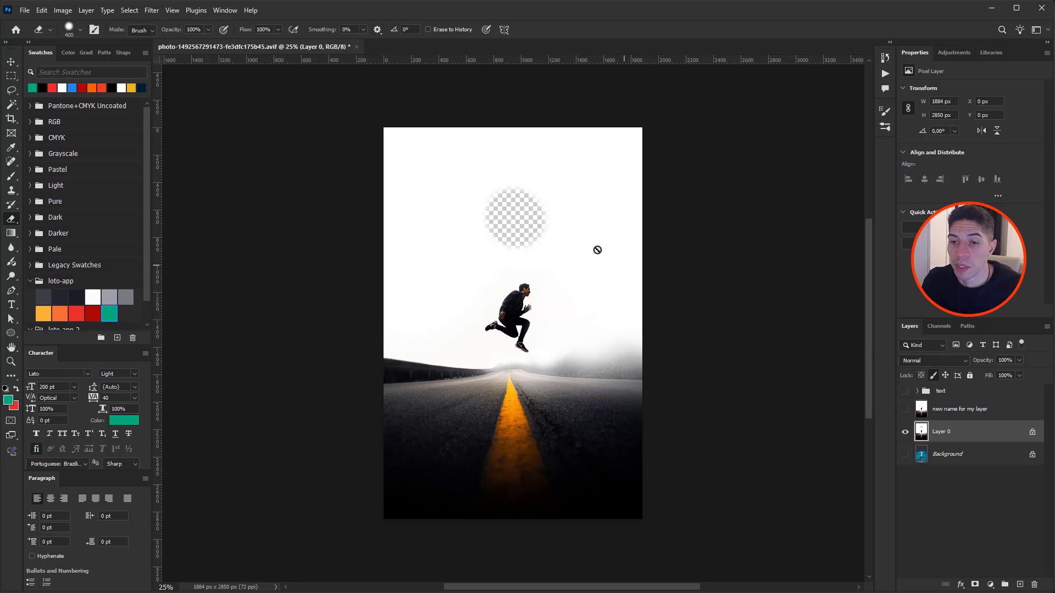
Step: With Layer 0's image pixels locked, try painting over the hole with the Brush, then test moving the layer
key(b)
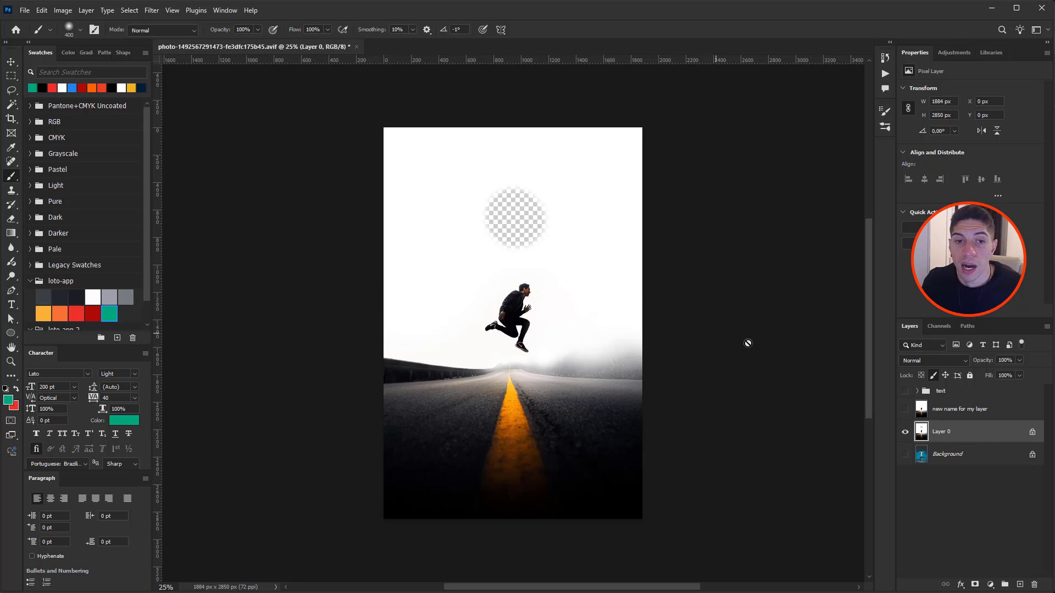
click(528, 214)
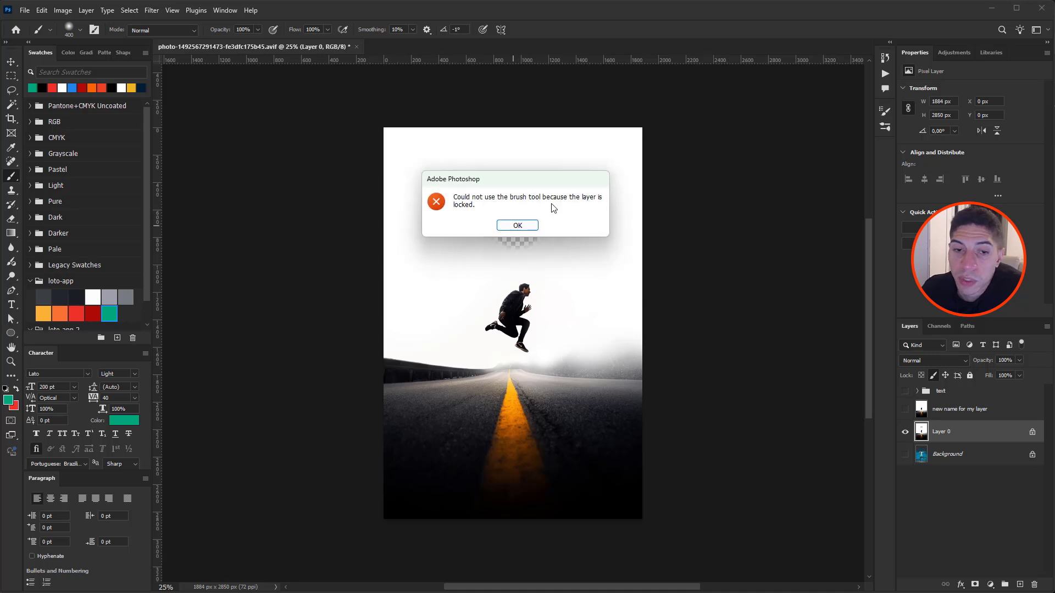
click(517, 225)
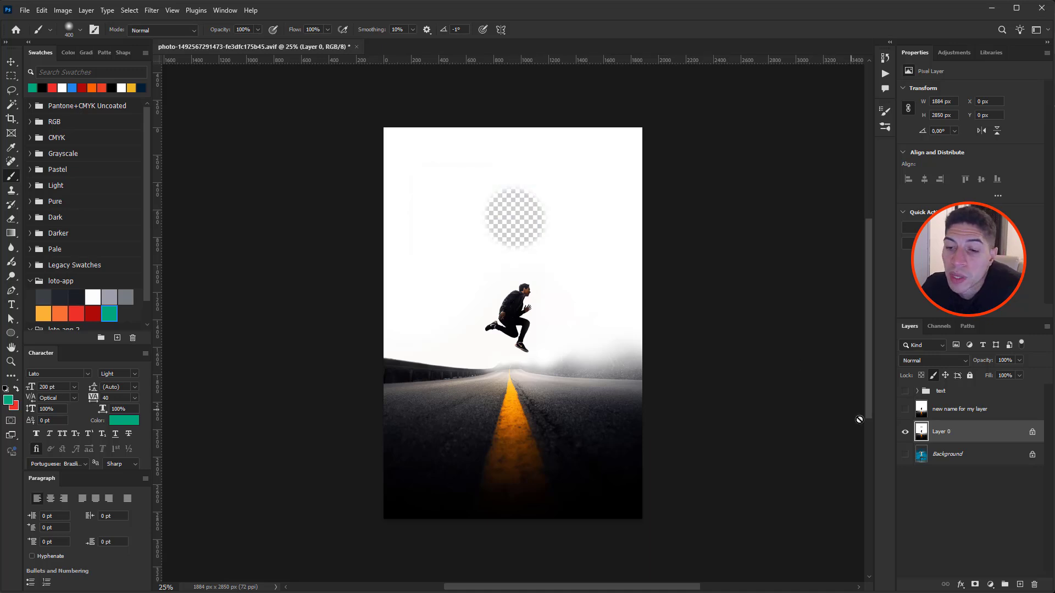
click(11, 62)
drag(593, 324, 539, 288)
Step: Replace Layer 0's image-pixel lock with a position lock, then brush green over the erased hole
click(933, 376)
click(921, 375)
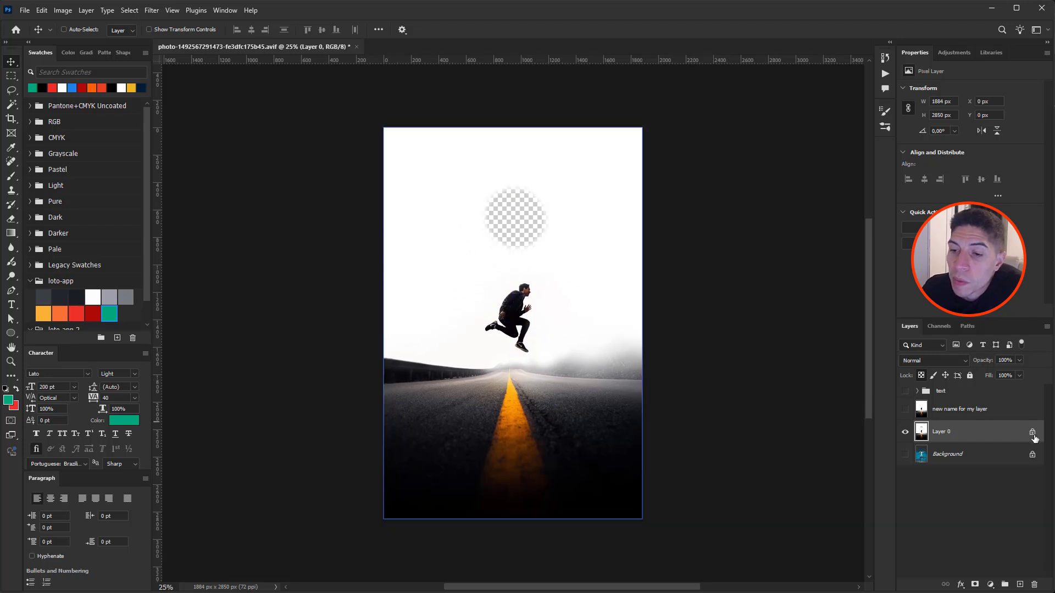
click(921, 375)
click(945, 375)
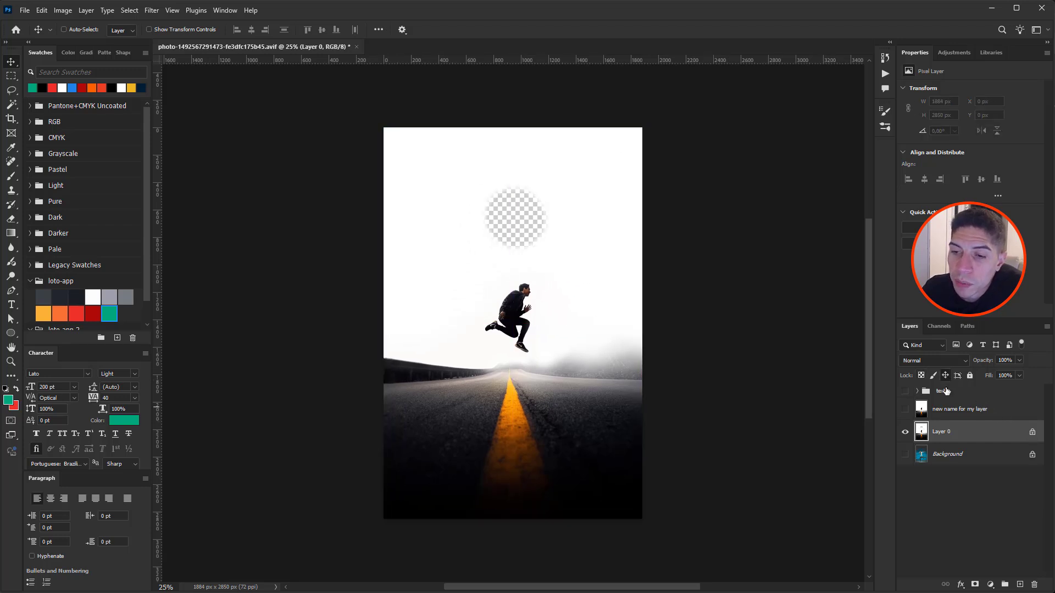
key(b)
mouse_move(543, 205)
mouse_down()
mouse_move(494, 229)
mouse_move(507, 190)
mouse_move(527, 219)
mouse_up()
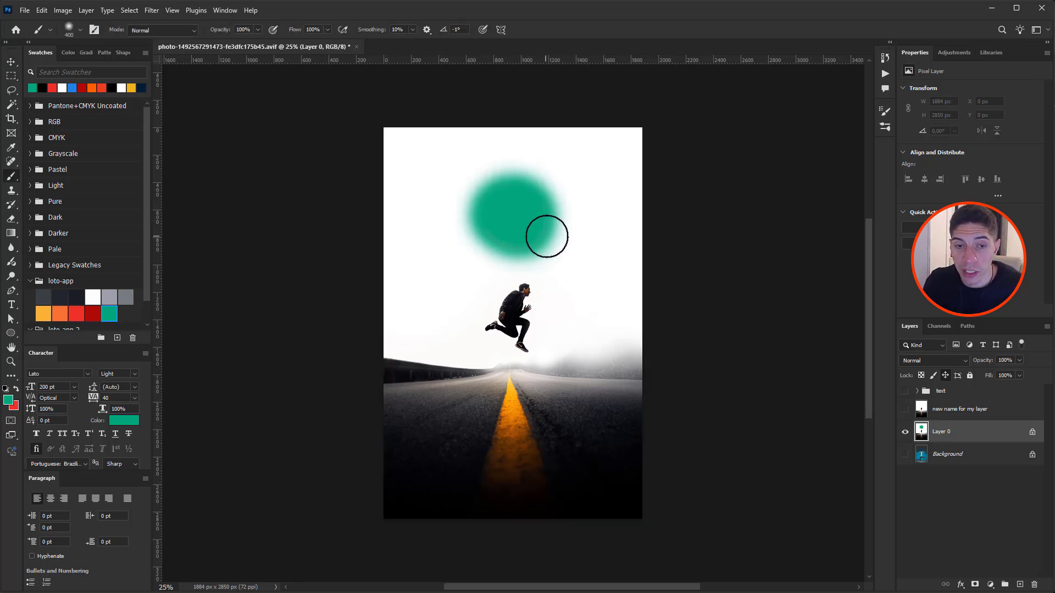
Step: Try to move Layer 0 while its position is locked, then remove the position lock
key(v)
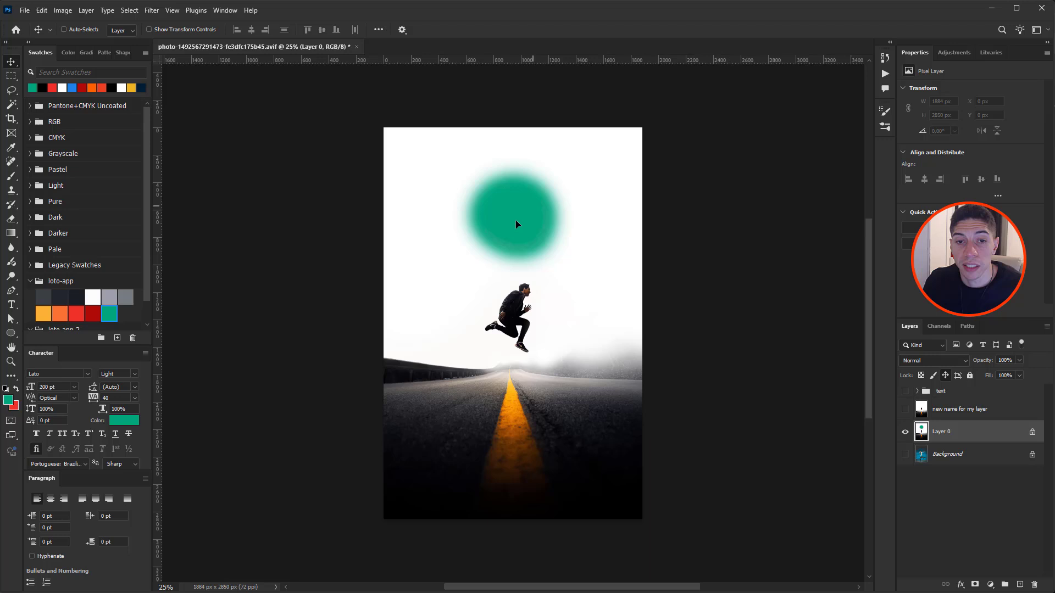
click(443, 280)
click(517, 224)
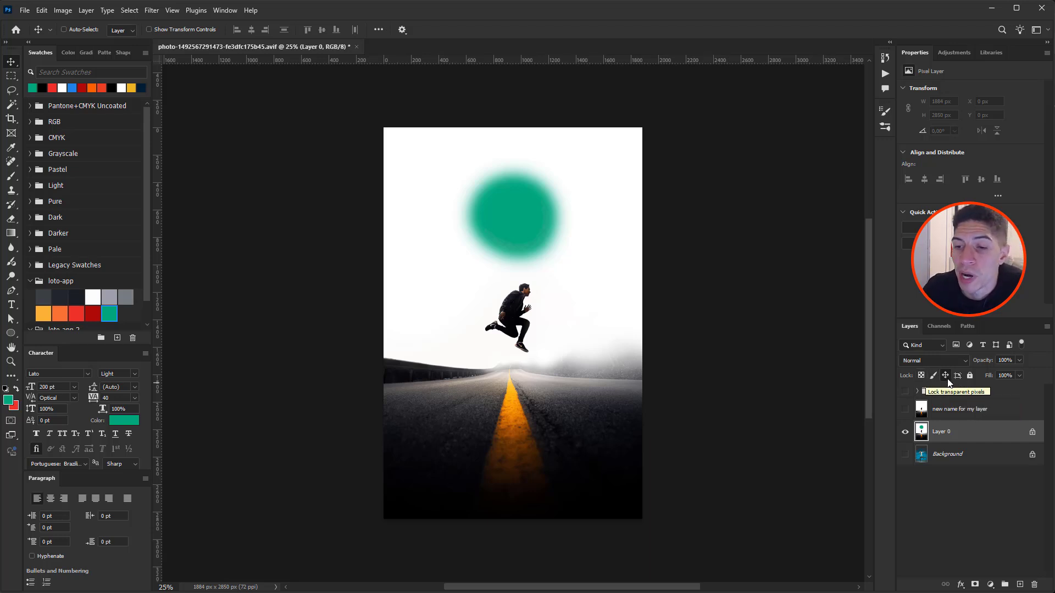
click(948, 376)
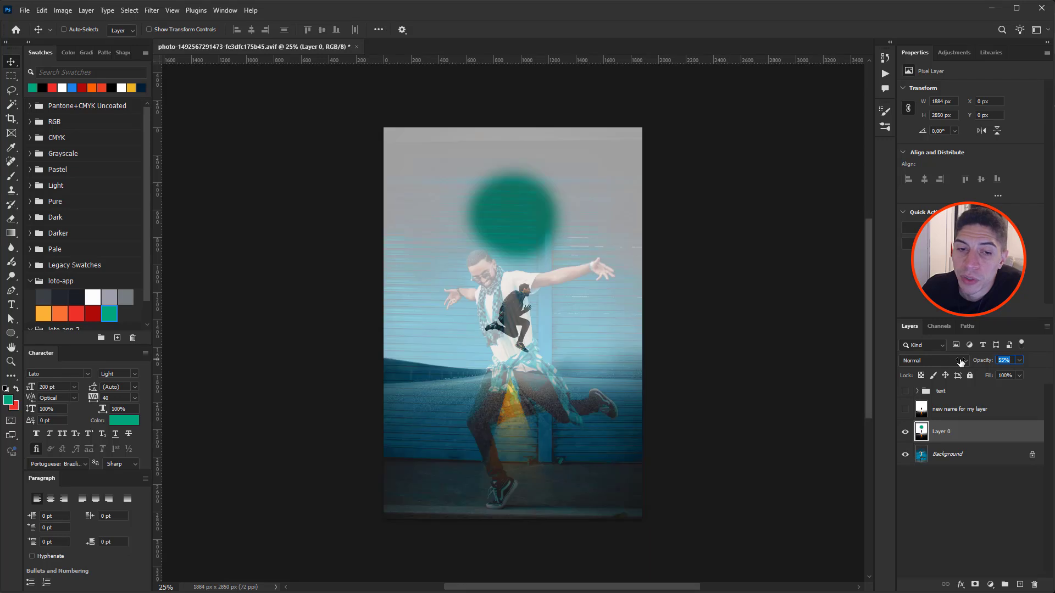
Step: Lower Layer 0's opacity to preview the Background photo through it, then restore it to 100%
click(944, 433)
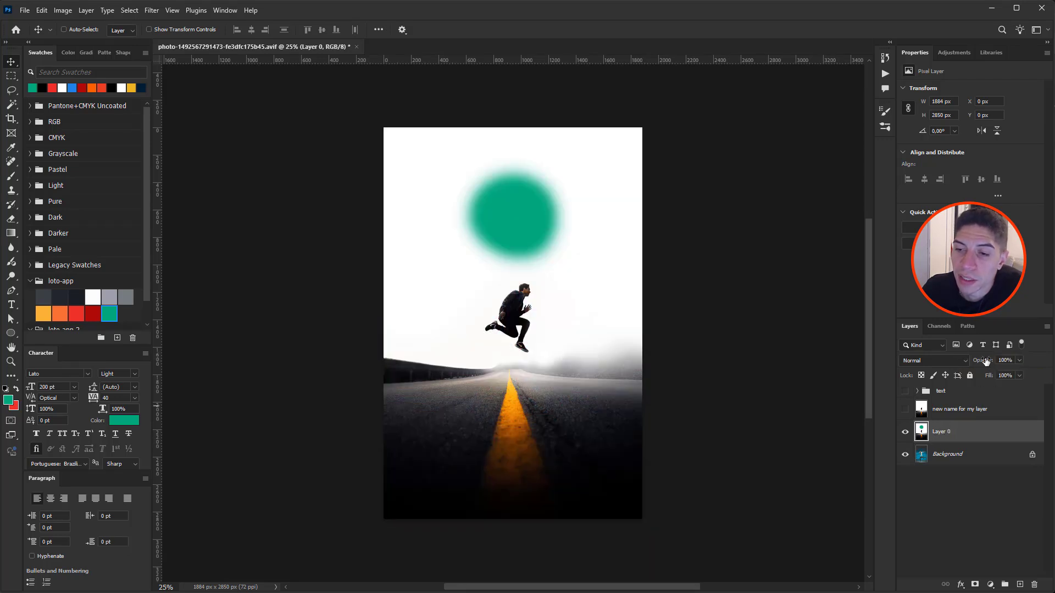
drag(975, 360, 1037, 379)
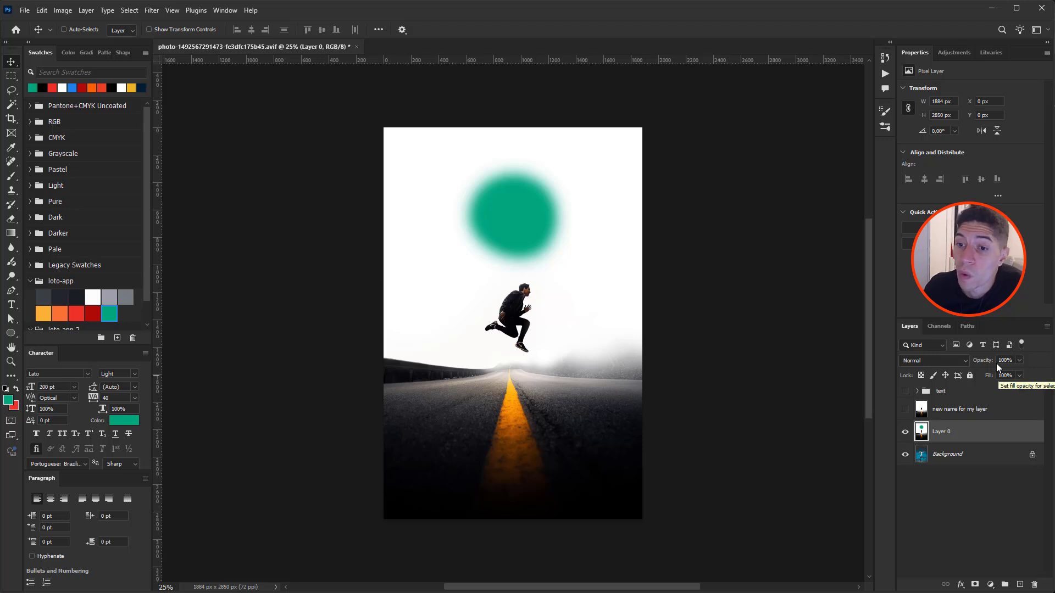
Step: Test the pixel-layer filter on the layer list and turn it off, then show and select the layer new name for my layer
click(956, 346)
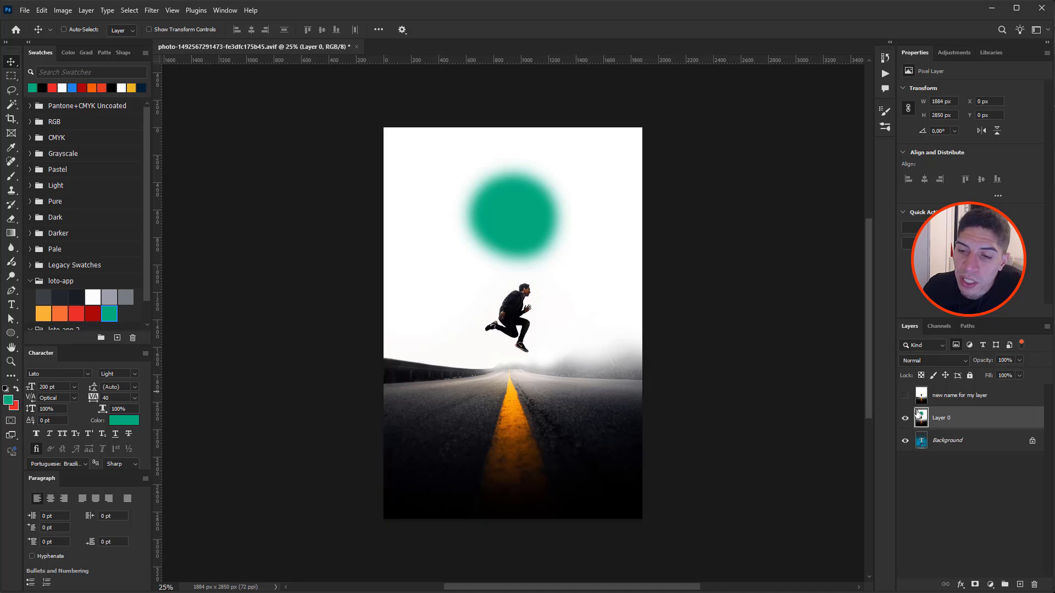
click(957, 345)
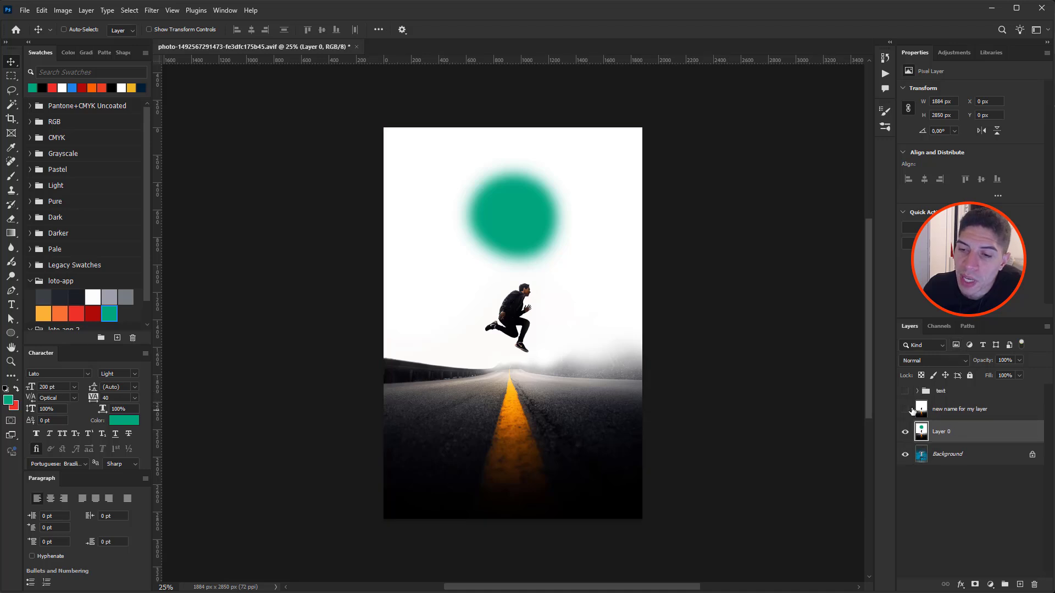
click(904, 409)
click(944, 413)
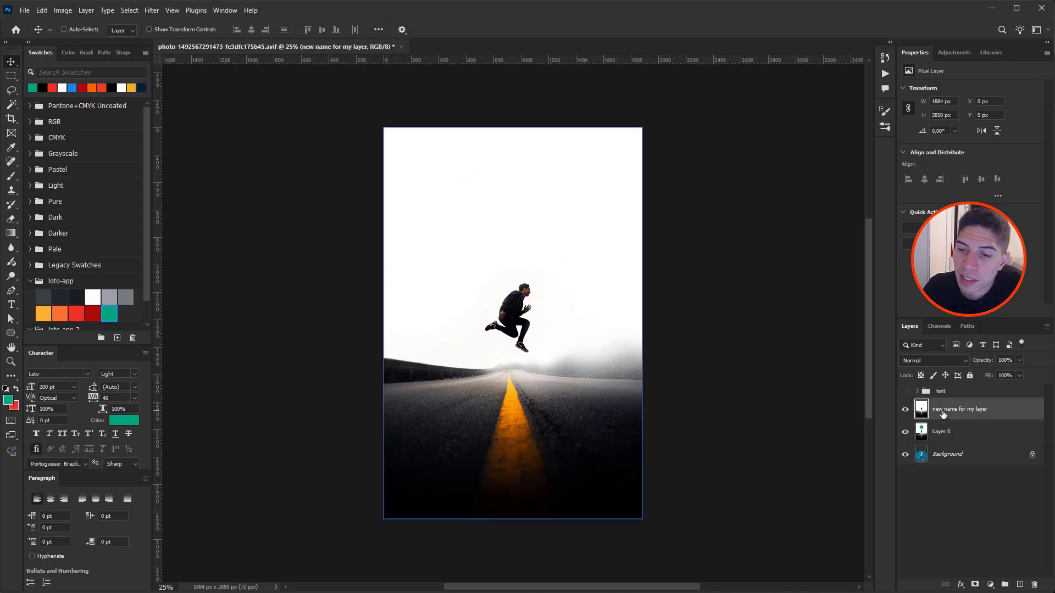
click(957, 342)
click(957, 342)
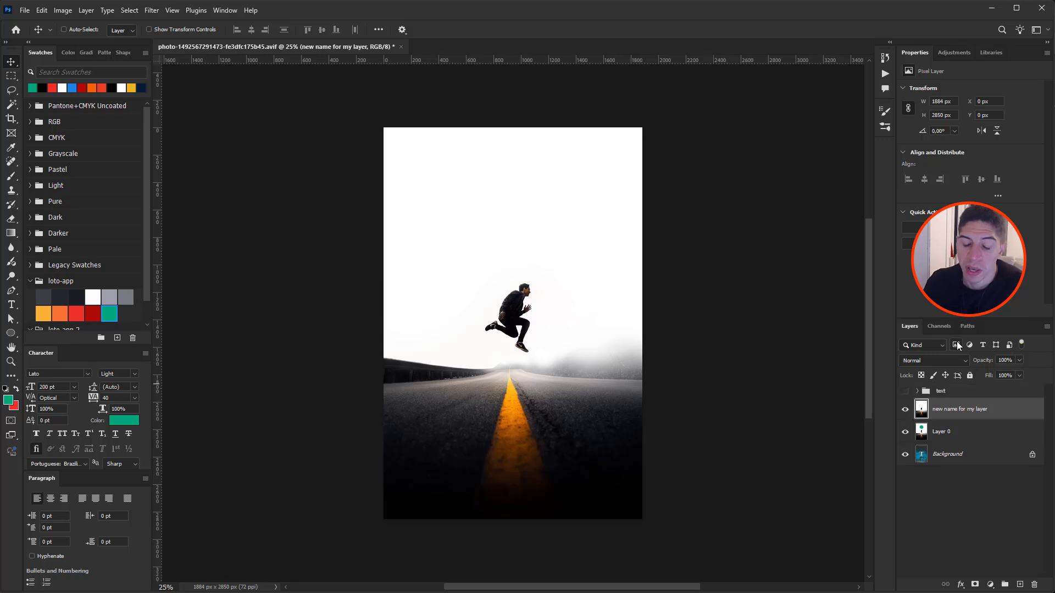
Step: Convert the layer new name for my layer to a smart object, then filter the layer list to pixel layers
key(ctrl+alt+s)
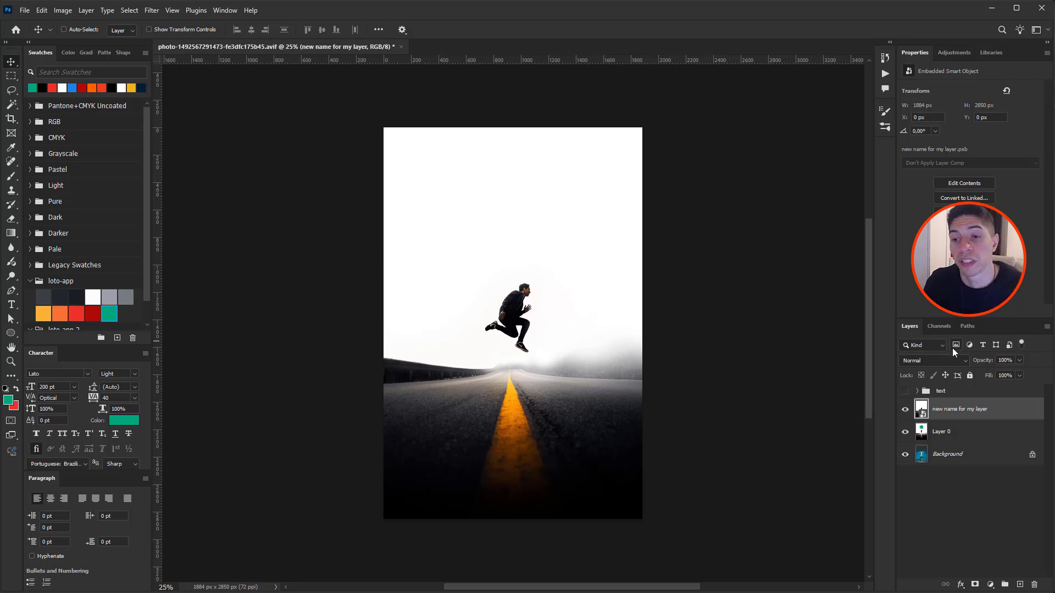
click(955, 348)
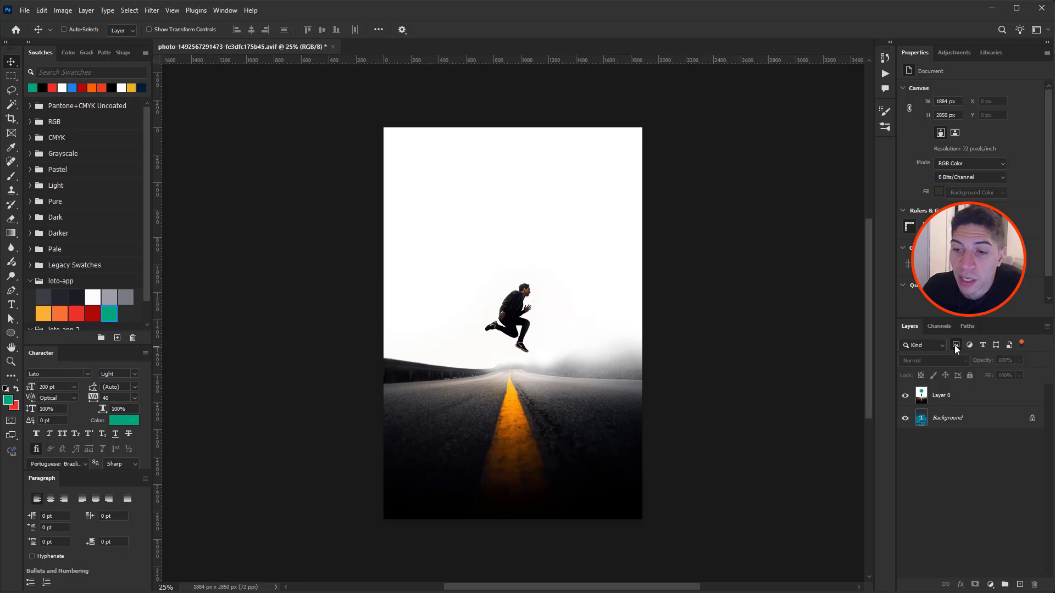
Step: Turn off the pixel-layer filter and draw a green ellipse about 818 by 597 px above the jumping man
click(955, 345)
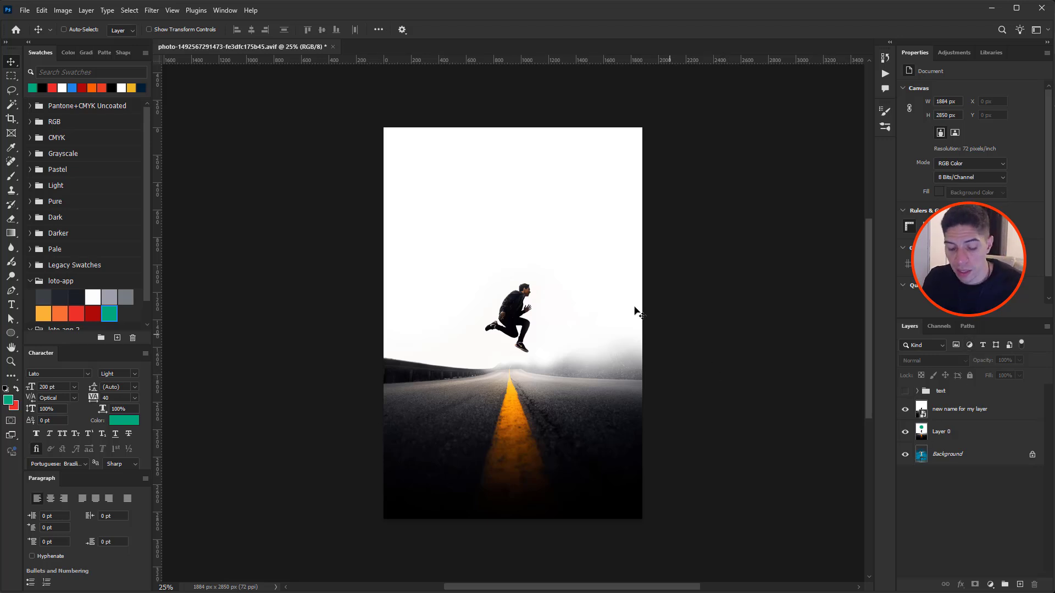
click(482, 182)
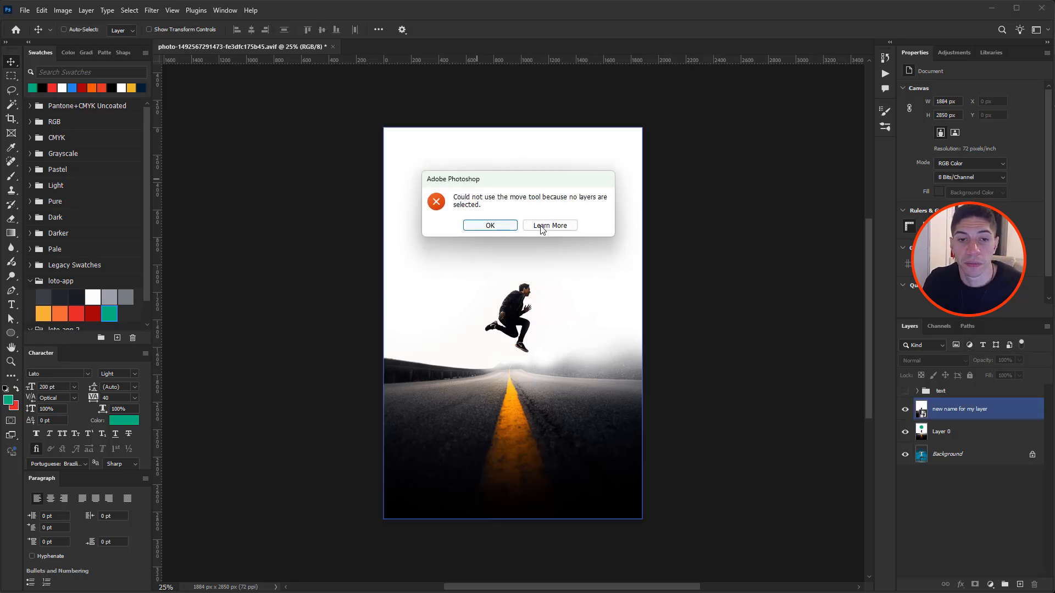
click(490, 225)
key(u)
drag(469, 173, 582, 255)
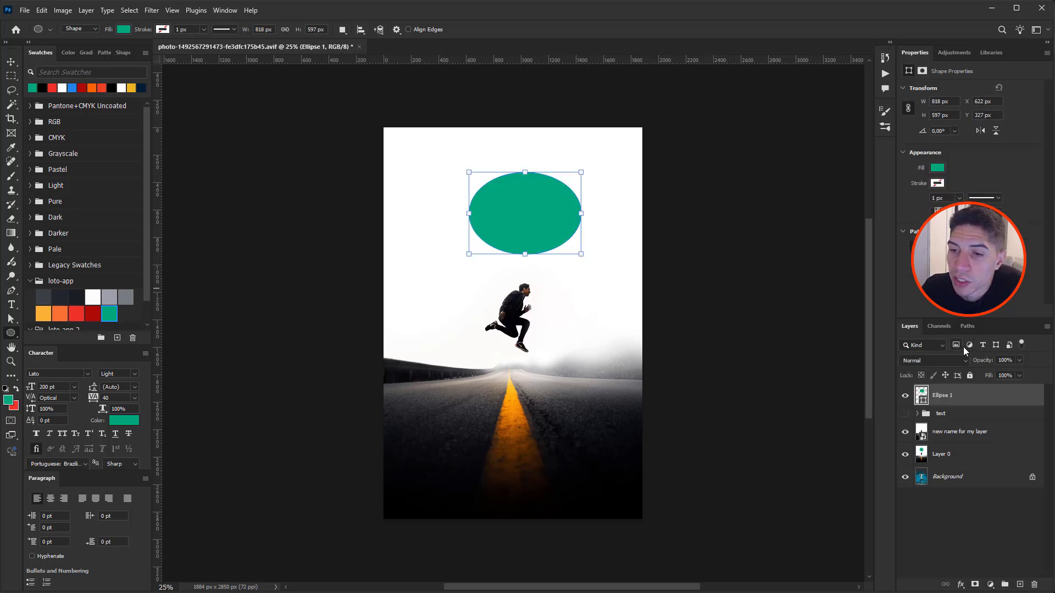
Step: Test the shape-layer filter on the layer list and turn it off again
click(997, 344)
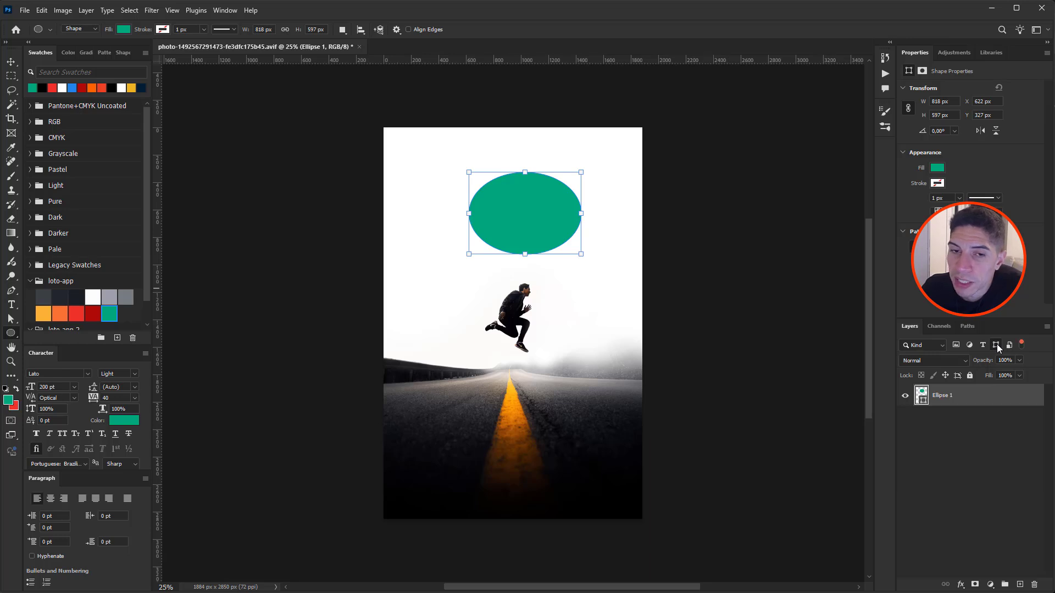
click(997, 344)
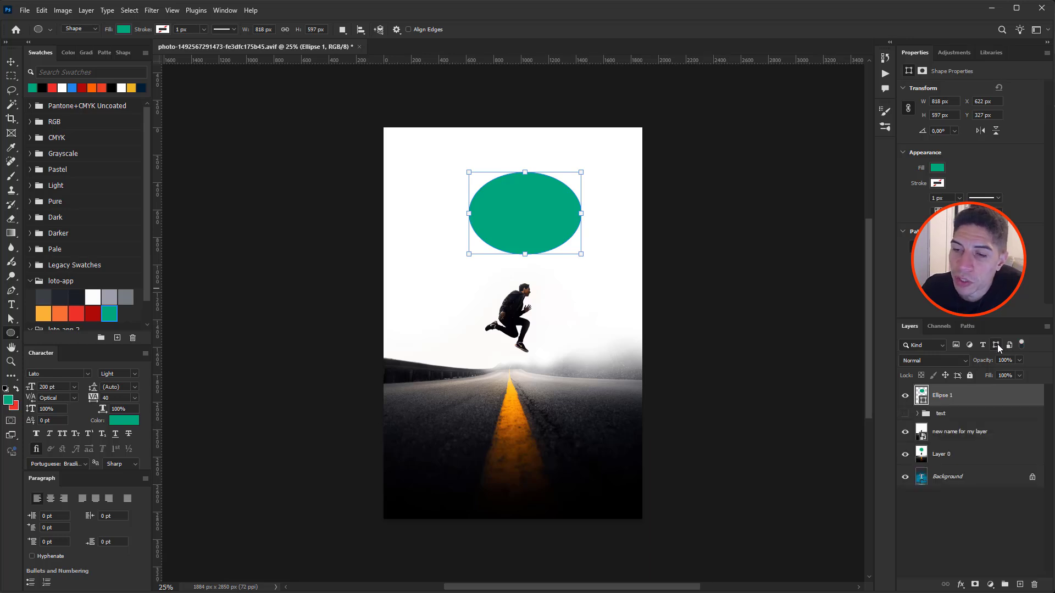
click(997, 344)
click(997, 343)
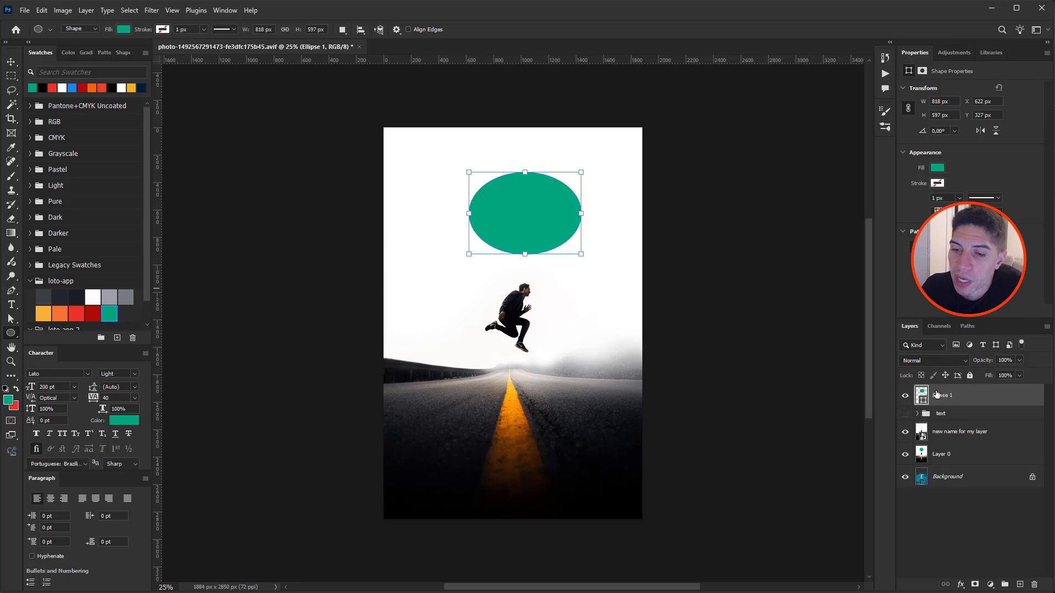
Step: Show and expand the text group, then test the type-layer filter on the layer list and turn it off
click(904, 413)
click(918, 413)
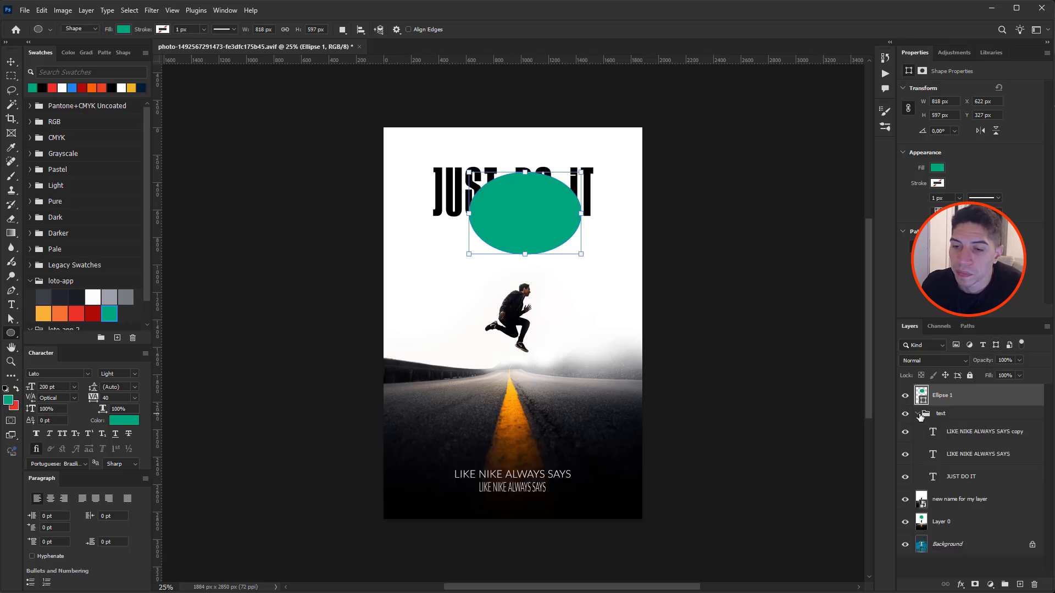
click(983, 345)
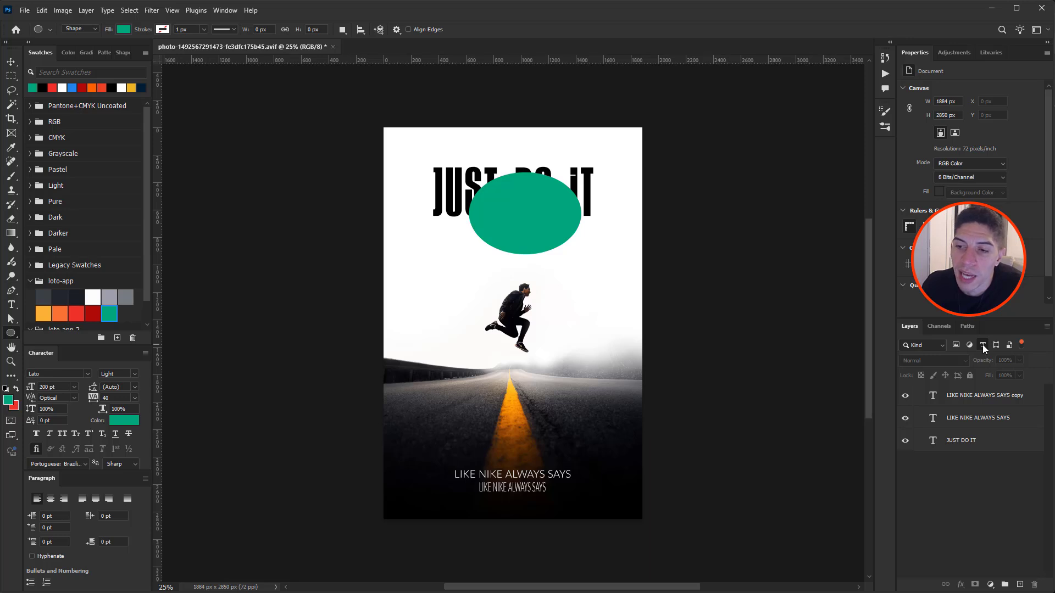
click(983, 345)
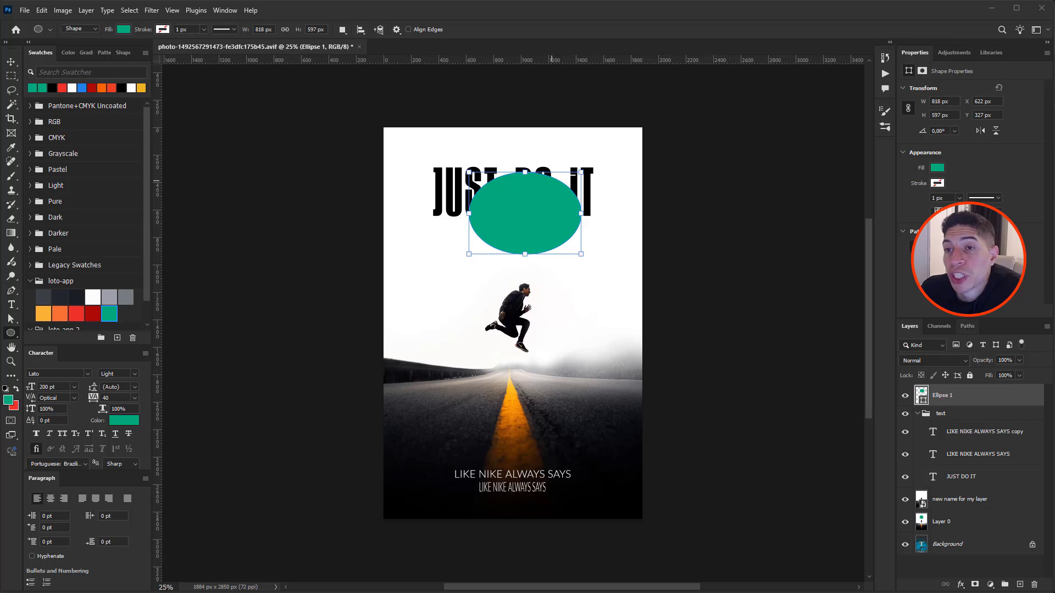
Step: Add the Classic Black & White portrait adjustment preset, then test the adjustment-layer filter and turn it off
click(953, 52)
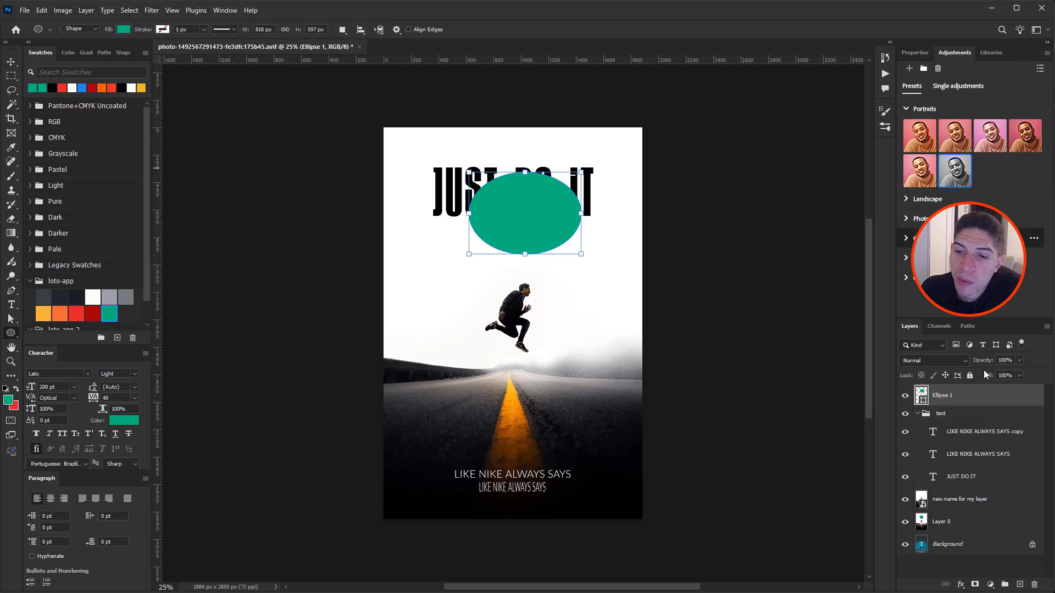
click(959, 175)
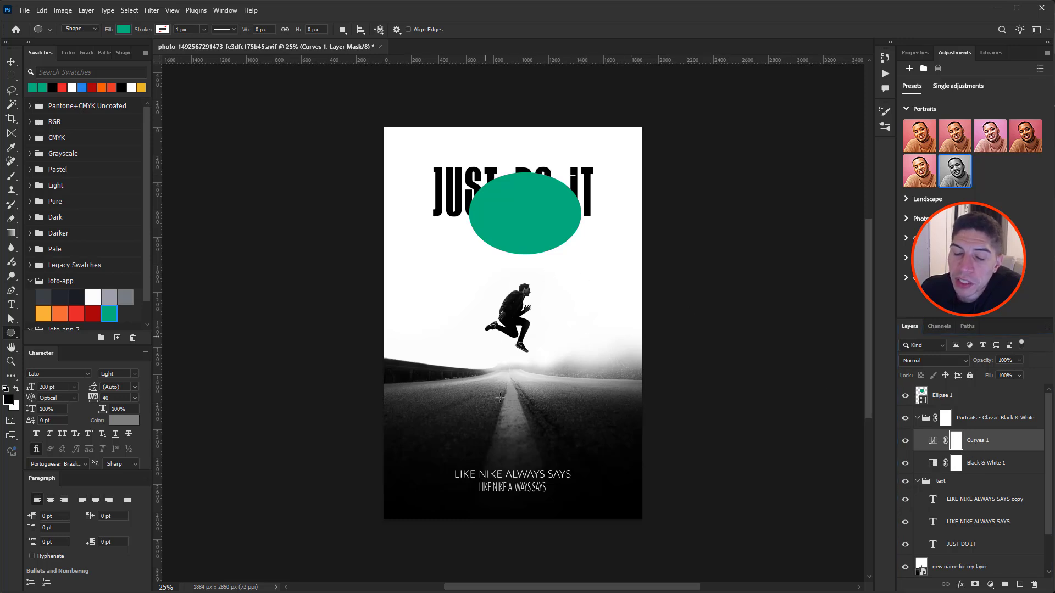
click(970, 345)
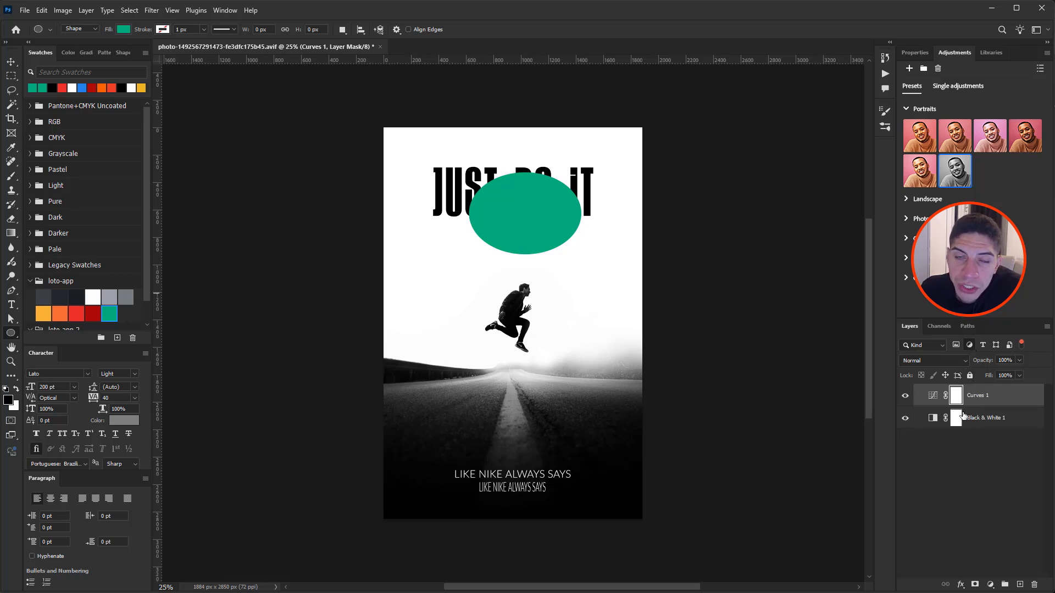
click(969, 347)
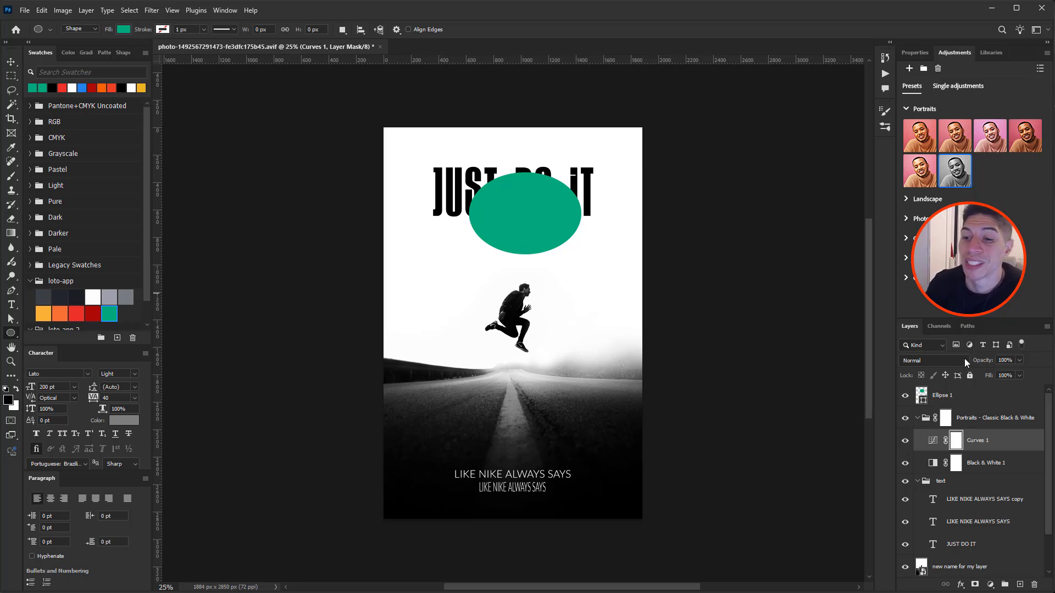
Step: Look through the blend modes for Curves 1, keeping Normal, and view the Layer Style options of the Ellipse 1 layer
click(964, 358)
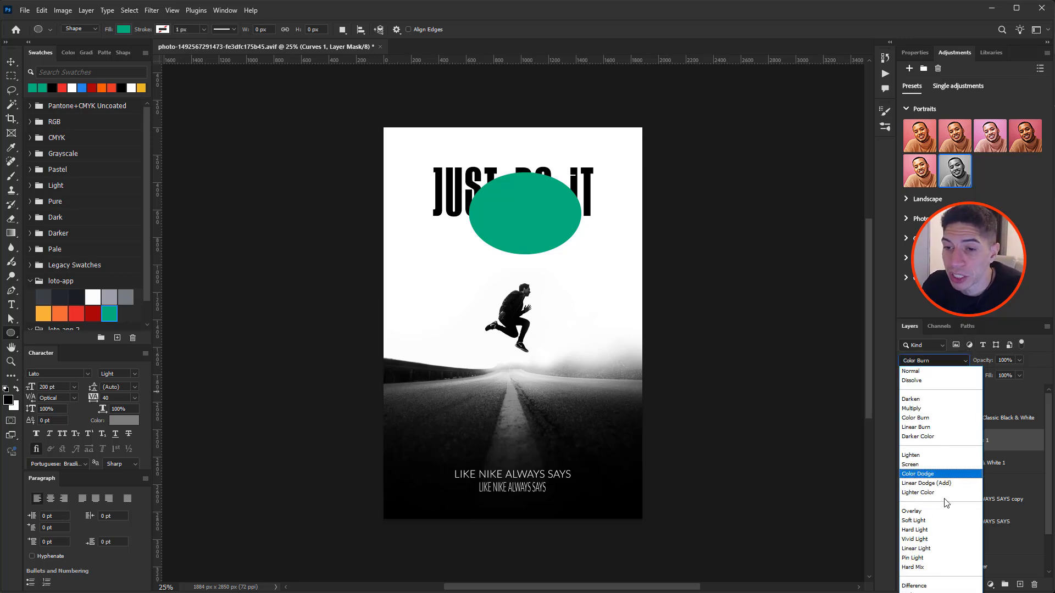
click(961, 371)
click(1010, 399)
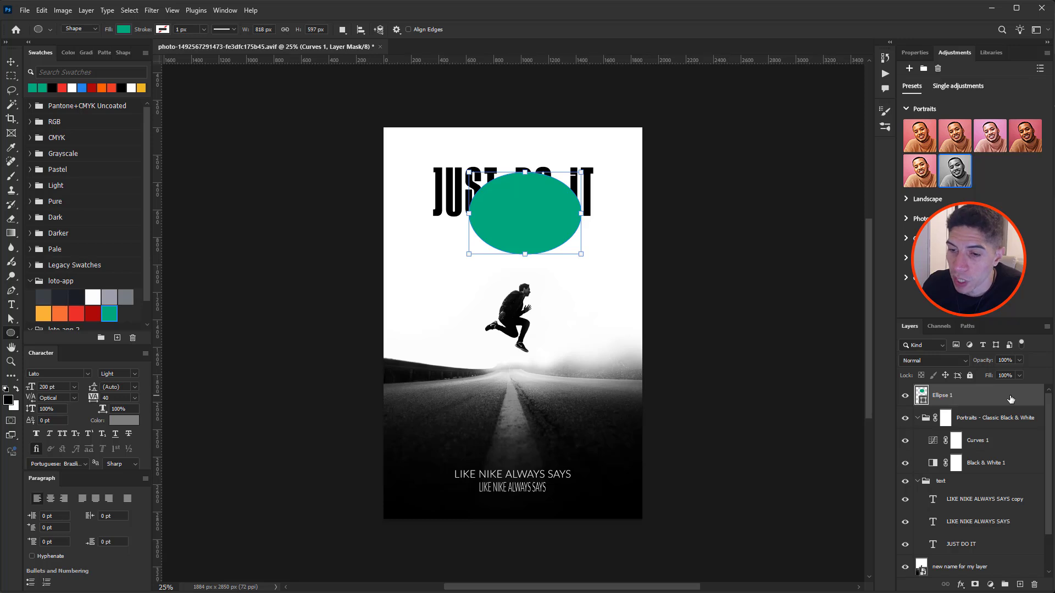
double_click(1003, 398)
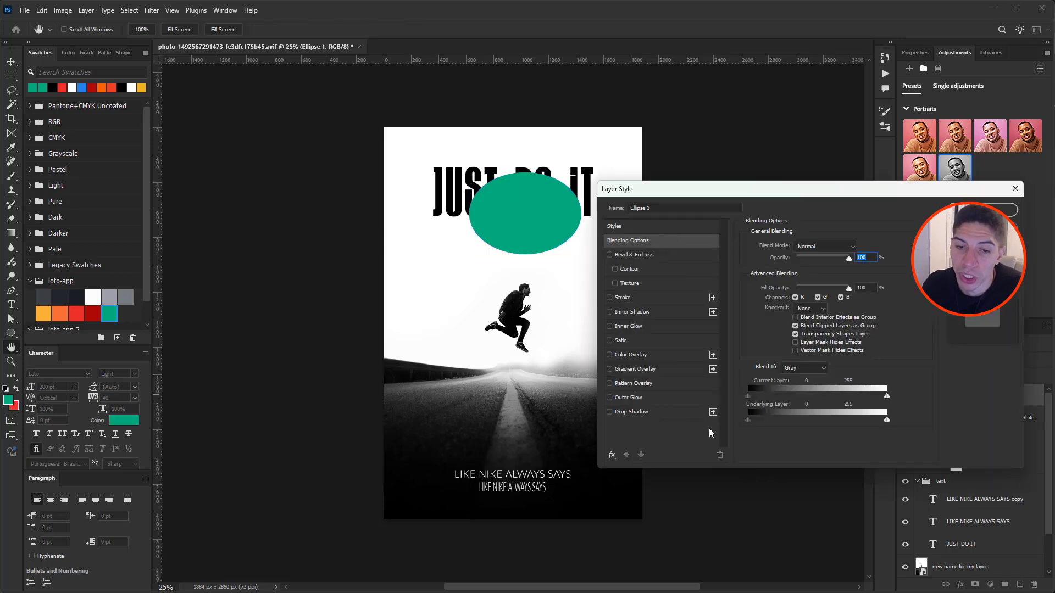
click(984, 226)
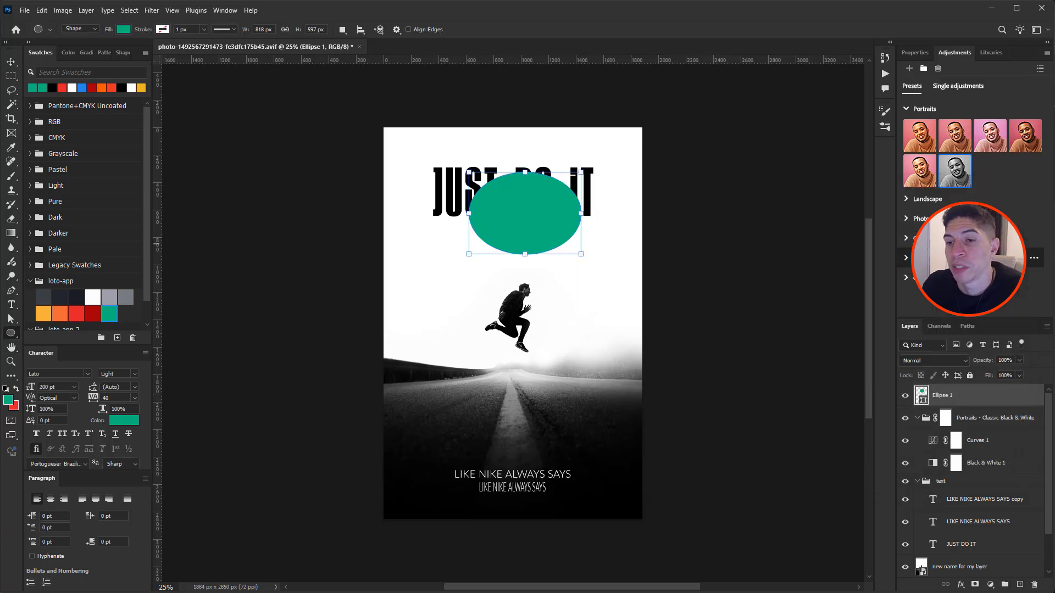